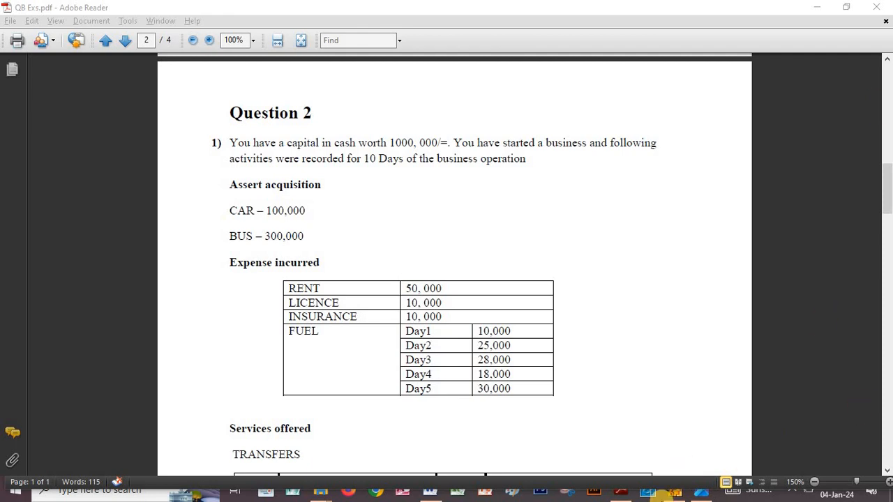
Switch to QuickBooks, skip the EasyStep Interview and enter MyCompServive as the company name
{"action": "left_click", "coordinate": [672, 494]}
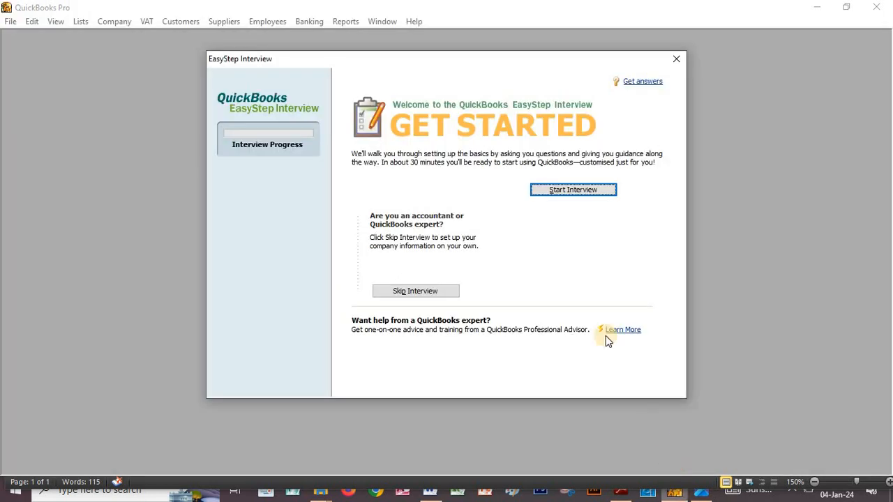
{"action": "left_click", "coordinate": [561, 190]}
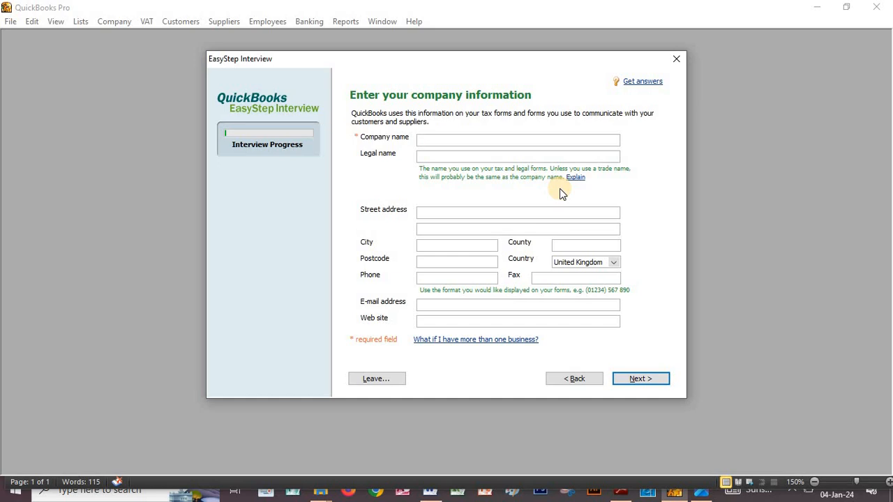
{"action": "left_click", "coordinate": [576, 379]}
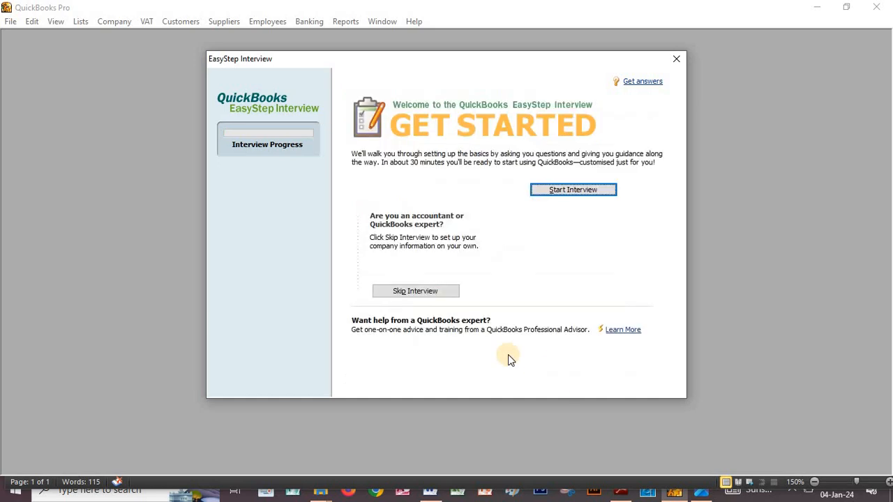
{"action": "left_click", "coordinate": [414, 292]}
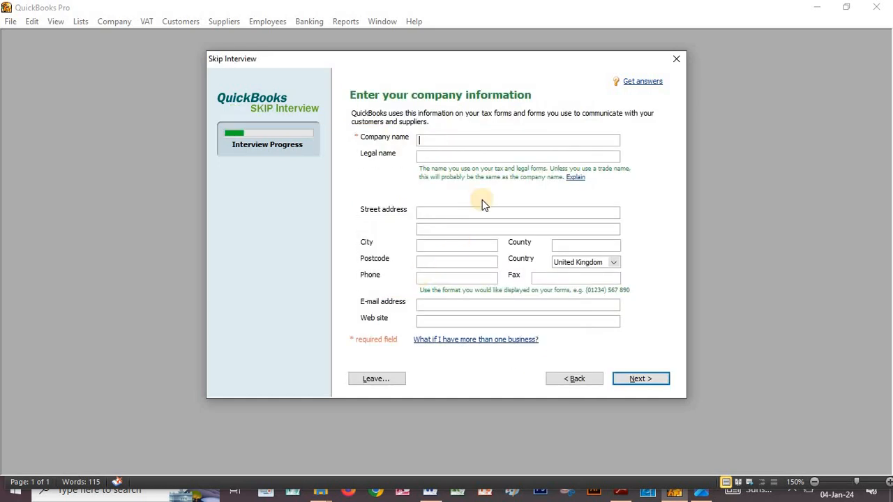
{"action": "left_click", "coordinate": [453, 142]}
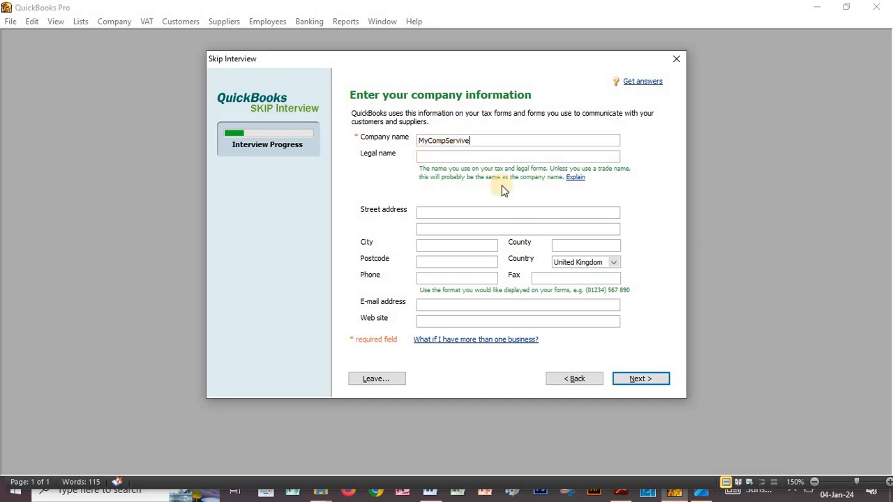
{"action": "left_click", "coordinate": [630, 379]}
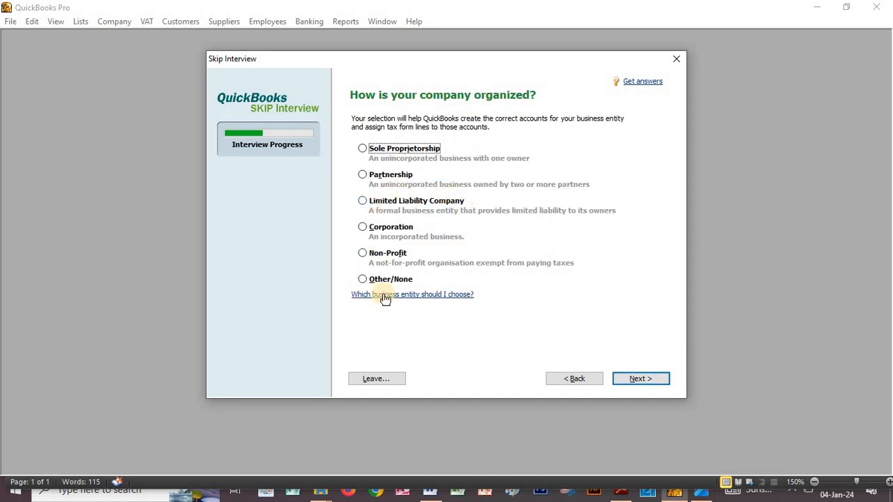
Set the company organisation to Other/None and create the company file MyCompServive with a financial year starting in January
{"action": "left_click", "coordinate": [380, 283]}
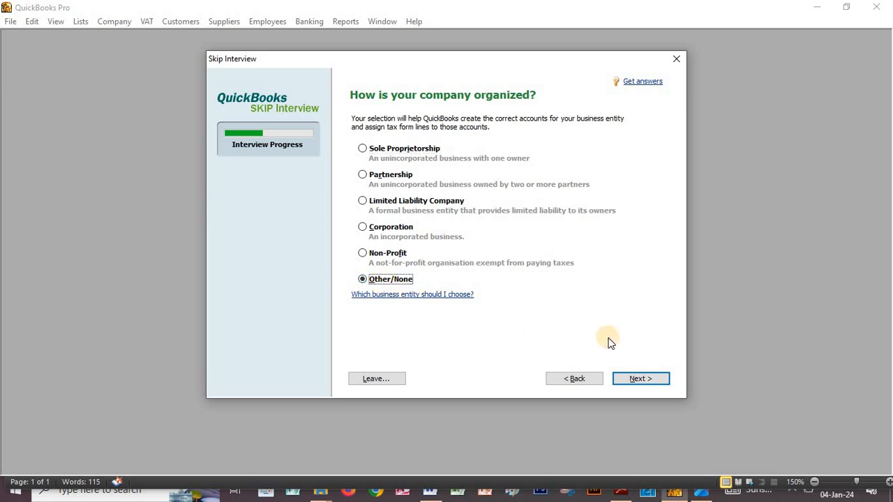
{"action": "left_click", "coordinate": [620, 377]}
{"action": "left_click", "coordinate": [626, 381]}
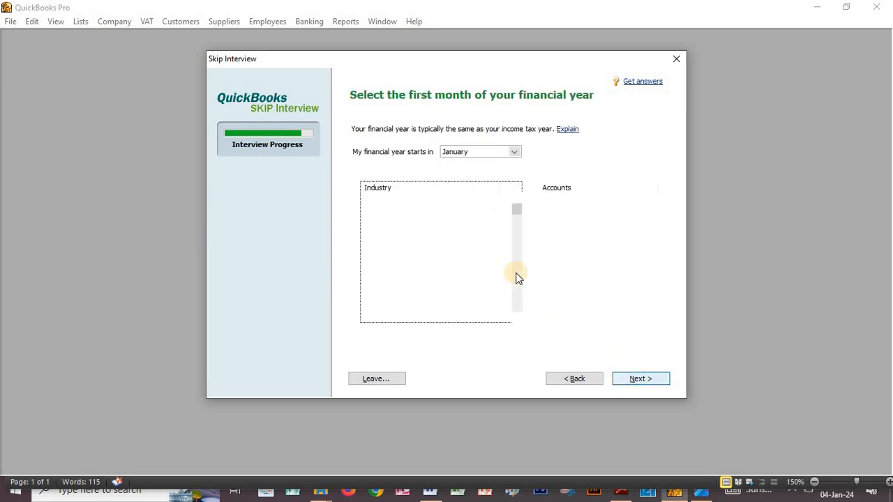
{"action": "left_click", "coordinate": [635, 380]}
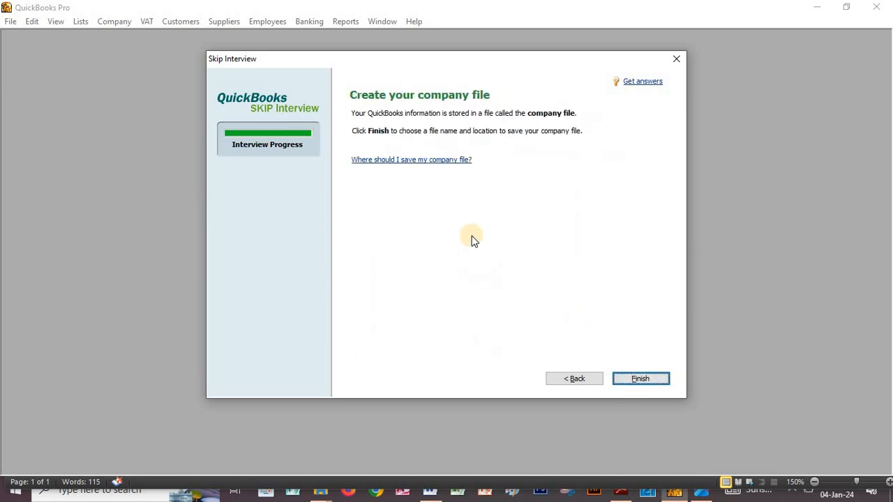
{"action": "left_click", "coordinate": [635, 377]}
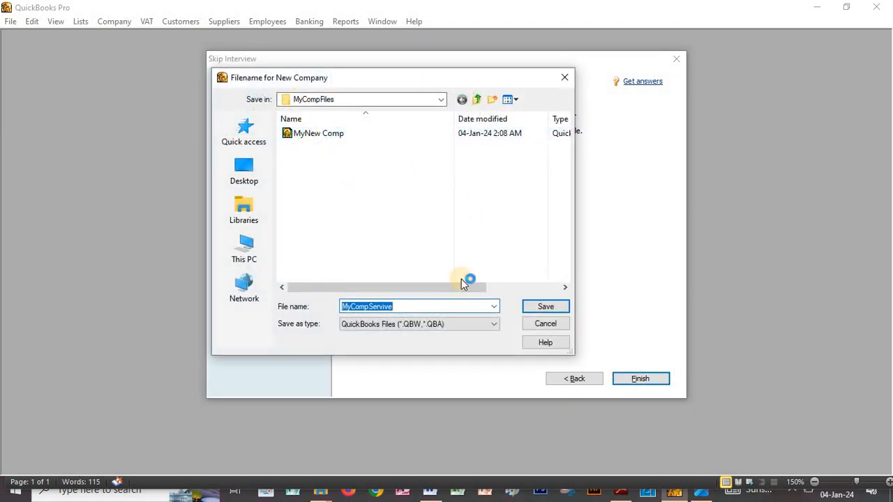
{"action": "left_click", "coordinate": [541, 307]}
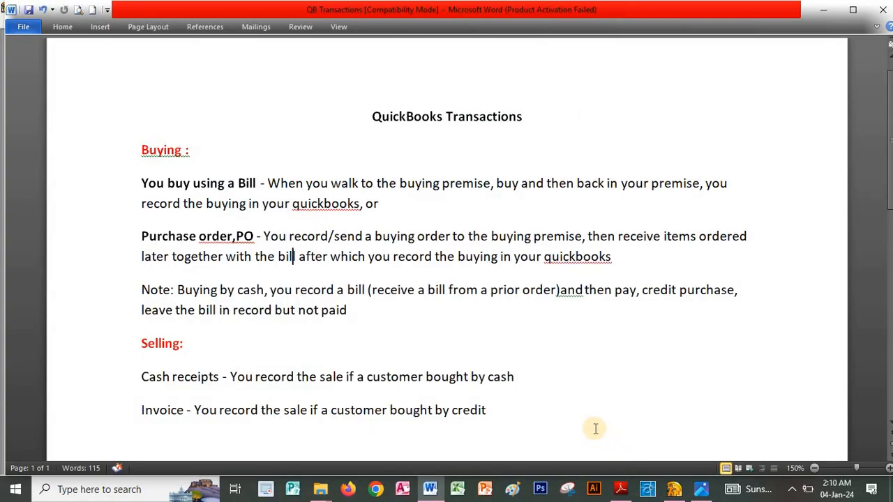
Switch to QB Exs.pdf in Adobe Reader and read the capital, asset, expense and service details of Question 2
{"action": "left_click", "coordinate": [623, 491]}
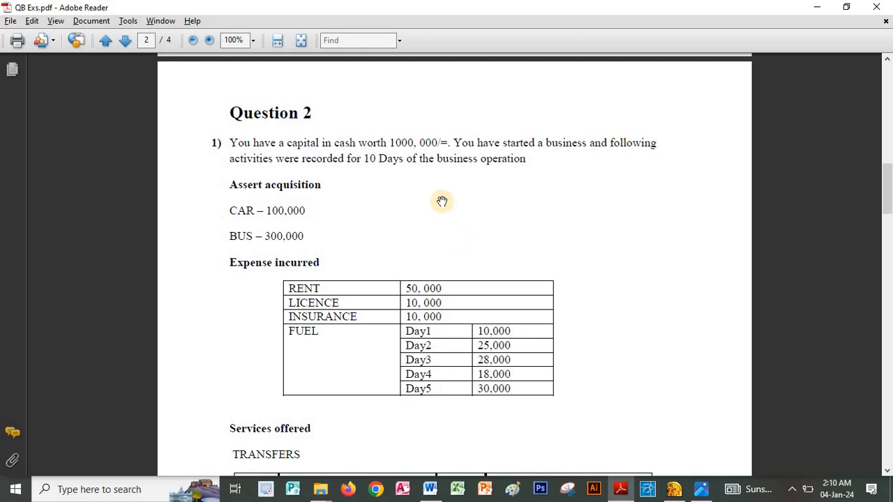
{"action": "scroll", "coordinate": [421, 188], "scroll_direction": "down", "scroll_amount": 1}
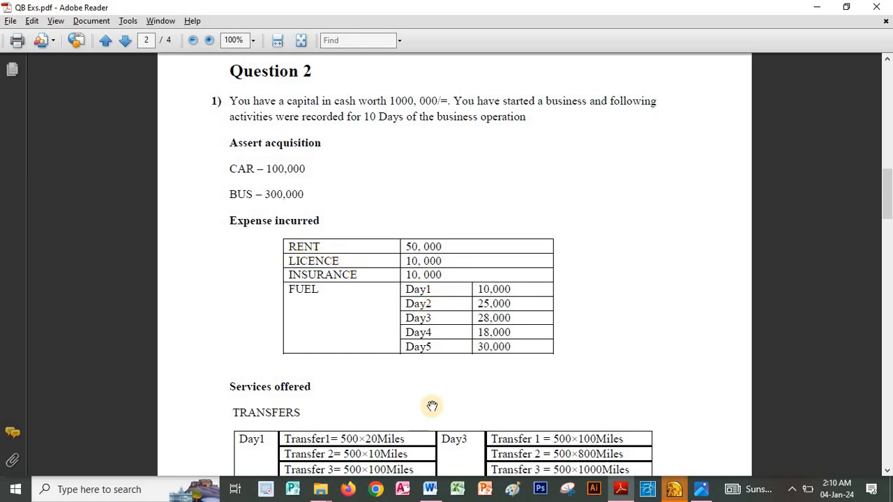
{"action": "left_click", "coordinate": [620, 489]}
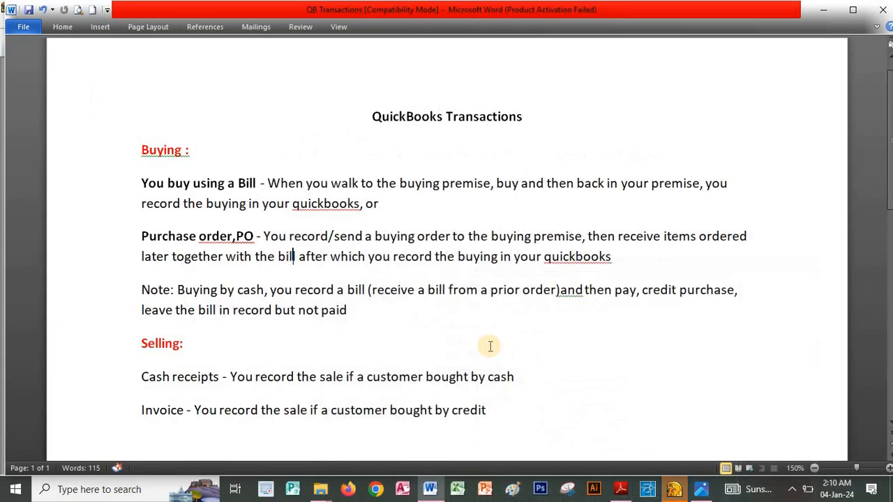
Switch back to QuickBooks, close the Learning Centre and narrow the Home window from its left edge
{"action": "left_click", "coordinate": [674, 490]}
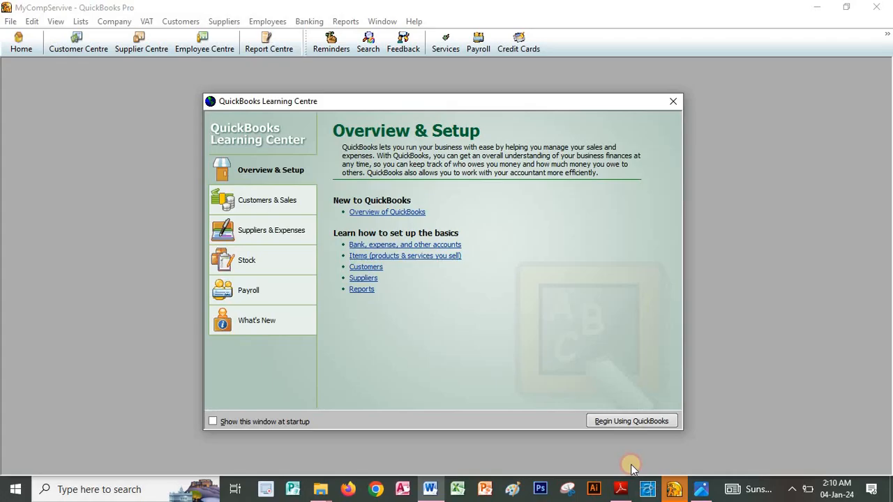
{"action": "left_click", "coordinate": [672, 103]}
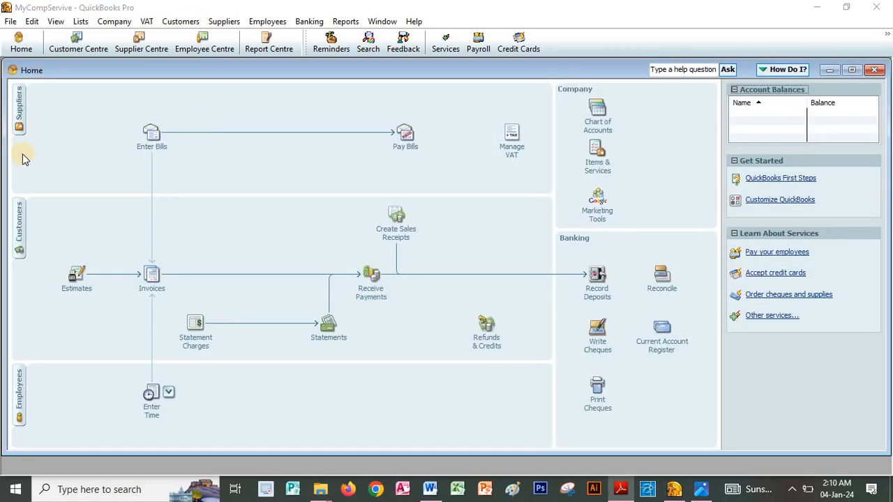
{"action": "left_click_drag", "start_coordinate": [5, 153], "coordinate": [254, 178]}
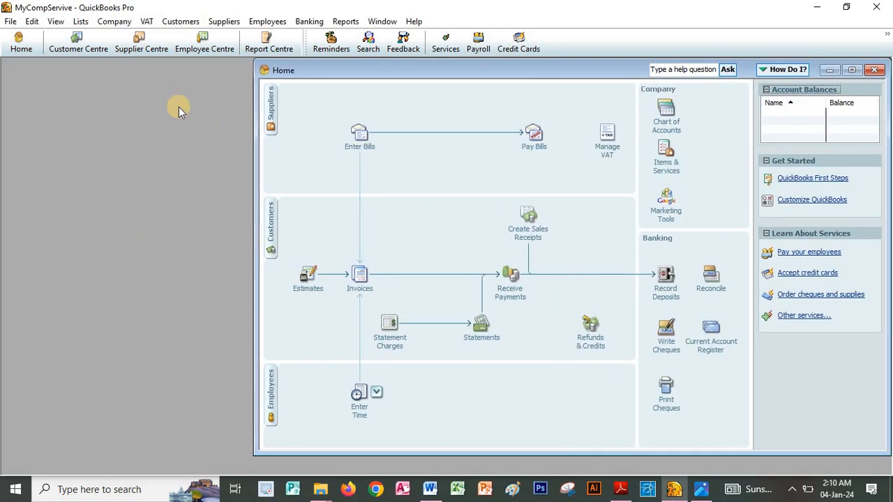
Activate stock and purchase orders in the company preferences for Items & Stock, and reopen the Home page
{"action": "left_click", "coordinate": [32, 21]}
{"action": "left_click", "coordinate": [51, 184]}
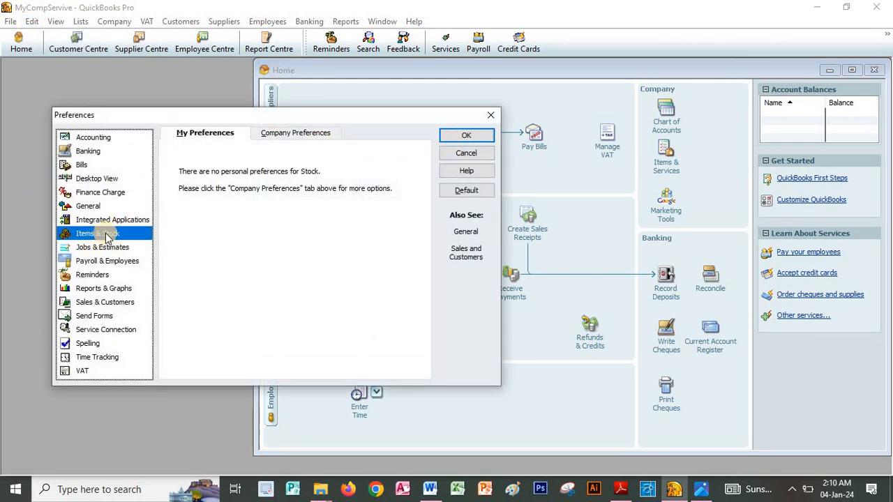
{"action": "left_click", "coordinate": [270, 133]}
{"action": "left_click", "coordinate": [179, 164]}
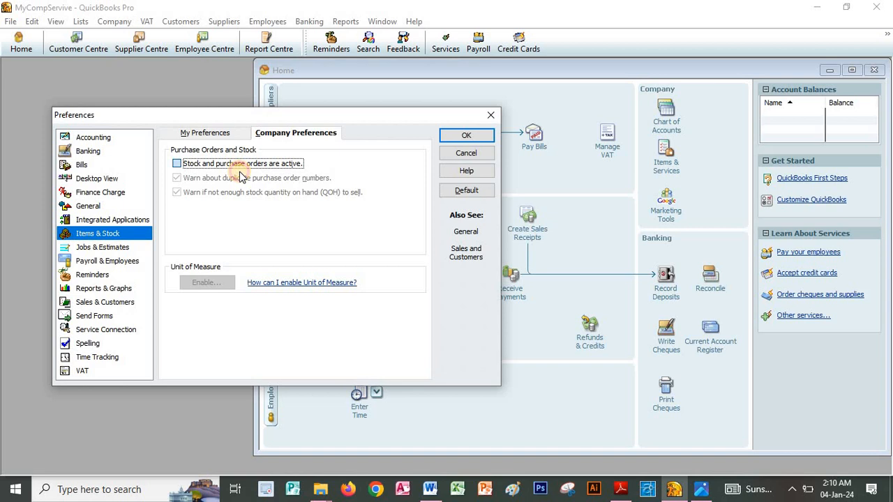
{"action": "left_click", "coordinate": [447, 137]}
{"action": "left_click", "coordinate": [447, 163]}
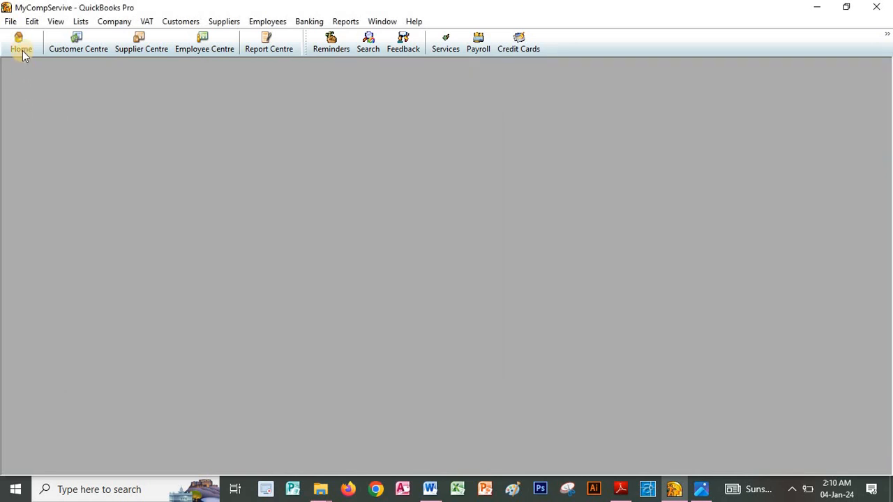
{"action": "left_click", "coordinate": [20, 46]}
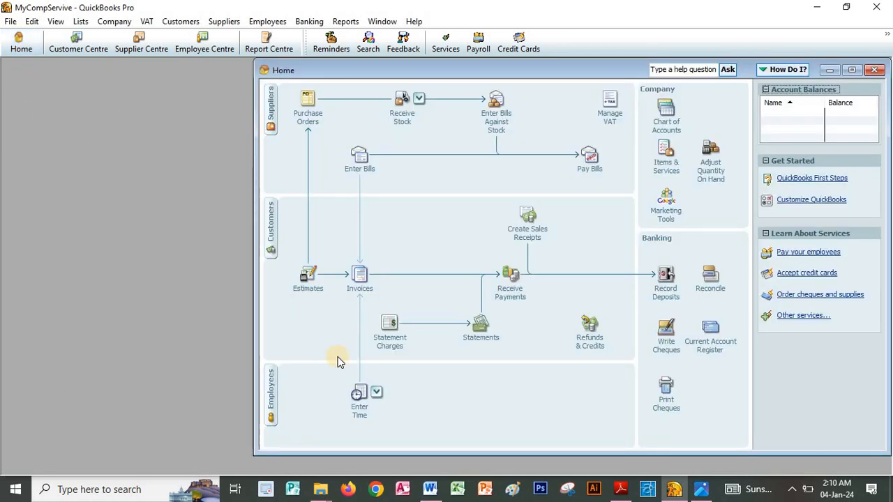
Open the Trial Balance report for all dates and move its window towards the upper left of the workspace
{"action": "left_click", "coordinate": [345, 21]}
{"action": "mouse_move", "coordinate": [508, 235]}
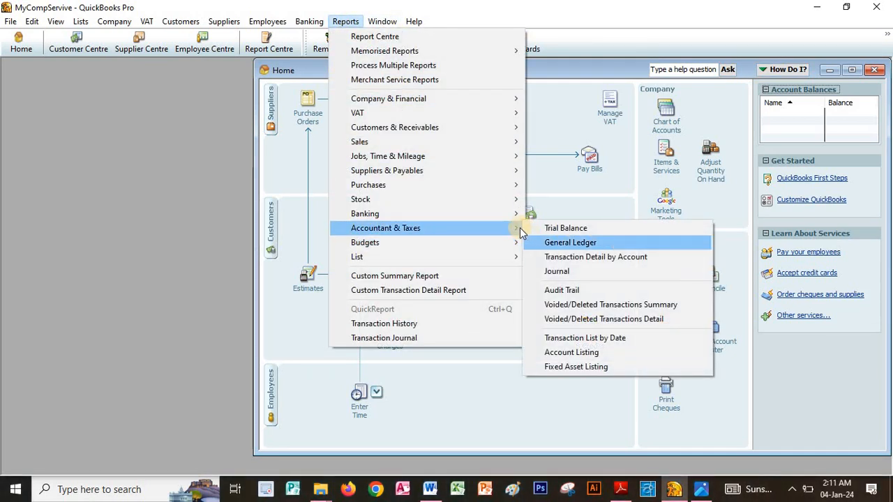
{"action": "left_click", "coordinate": [567, 228]}
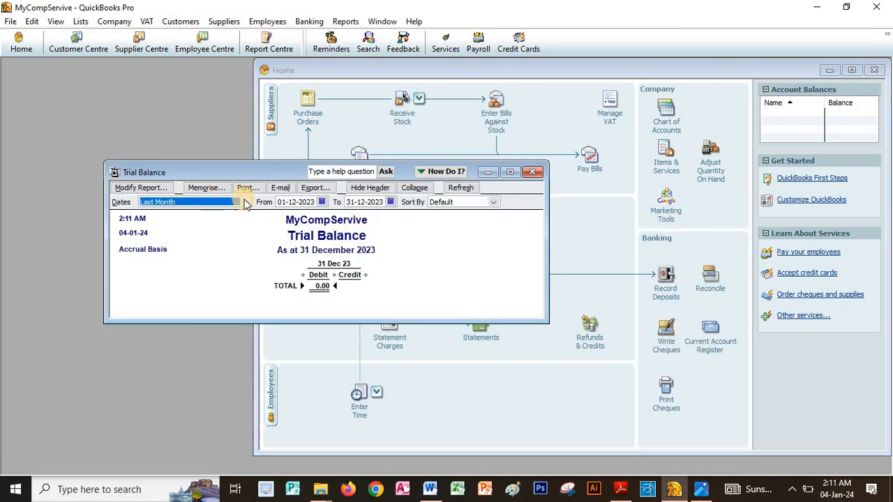
{"action": "left_click", "coordinate": [246, 202]}
{"action": "scroll", "coordinate": [168, 227], "scroll_direction": "up", "scroll_amount": 5}
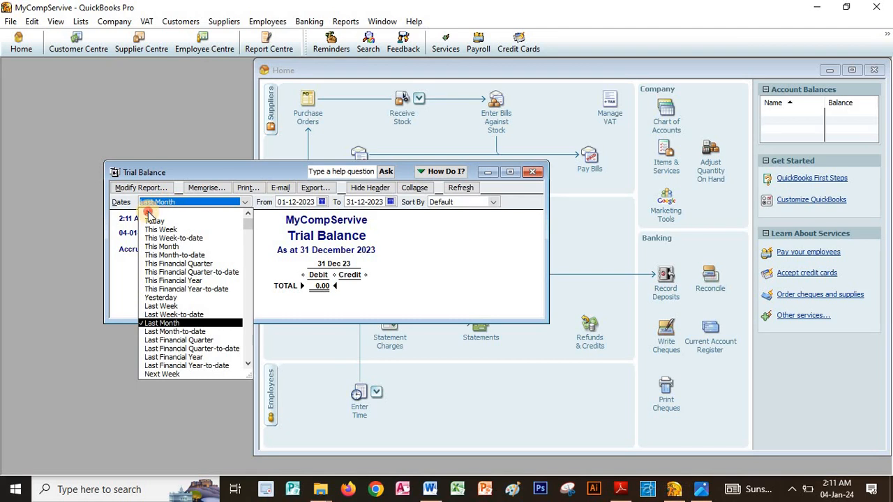
{"action": "left_click", "coordinate": [148, 211]}
{"action": "left_click_drag", "start_coordinate": [283, 174], "coordinate": [199, 139]}
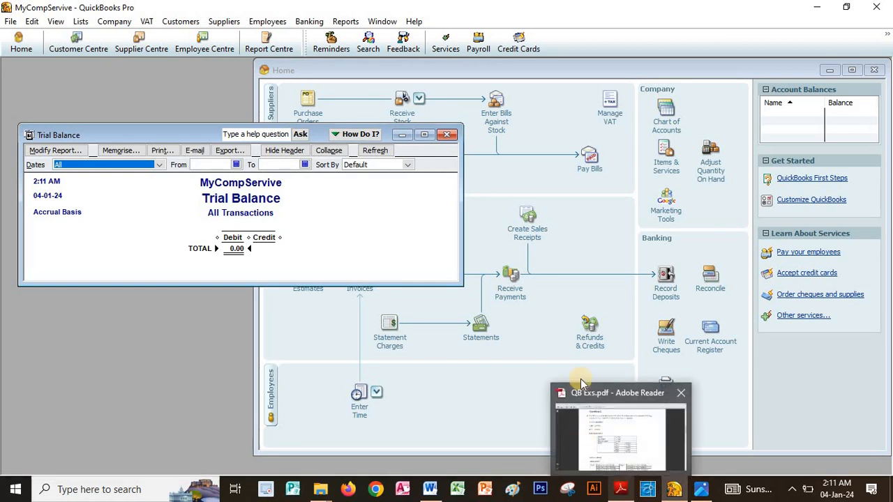
Open the chart of accounts and start a Transfer Funds entry from it
{"action": "left_click", "coordinate": [528, 187]}
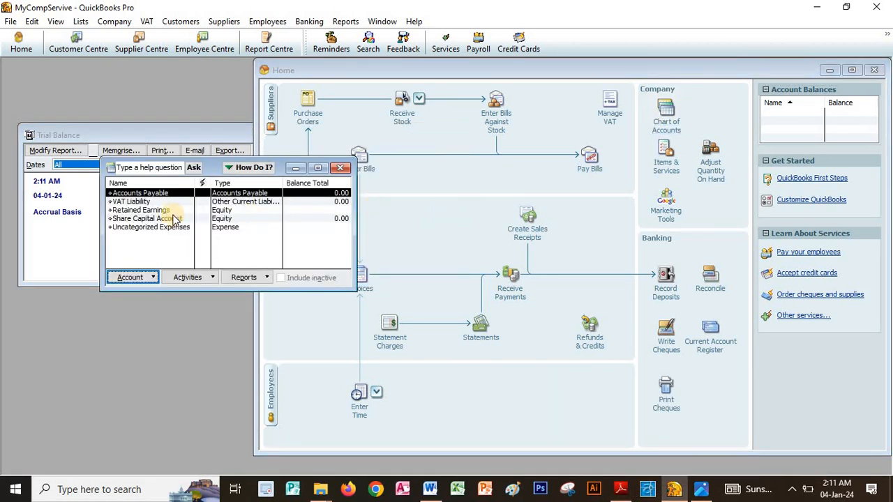
{"action": "left_click", "coordinate": [188, 278]}
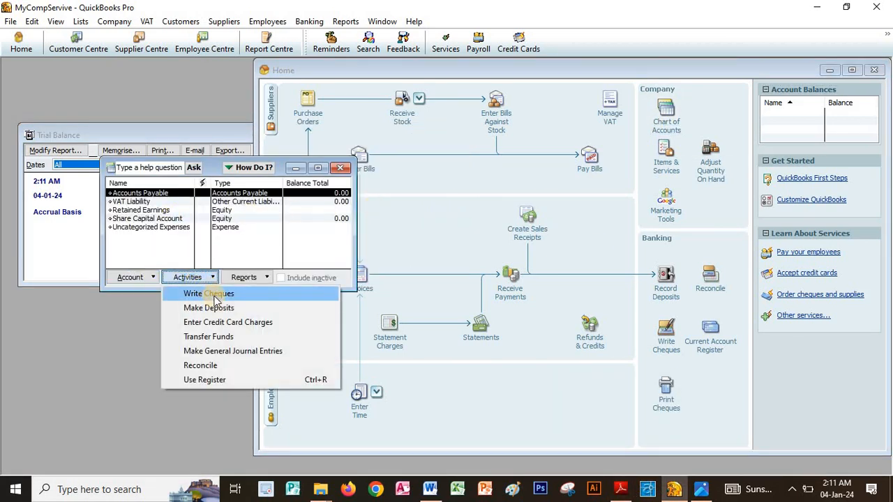
{"action": "left_click", "coordinate": [209, 337]}
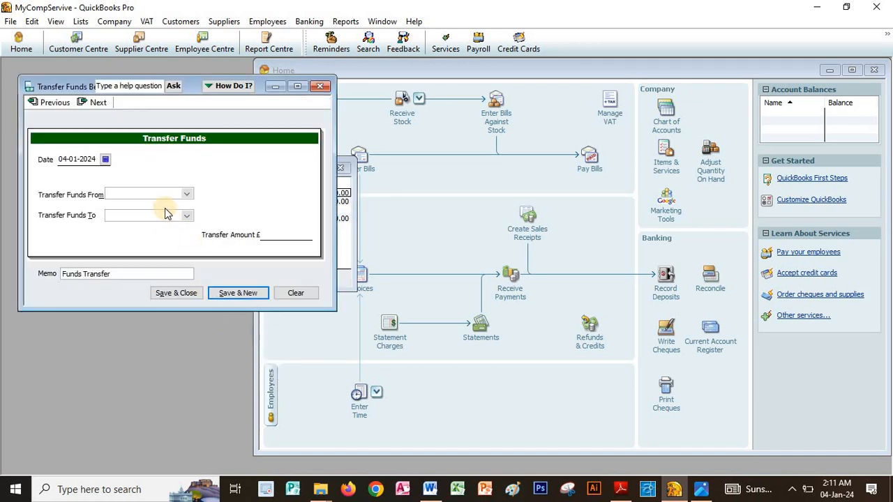
{"action": "left_click", "coordinate": [187, 194]}
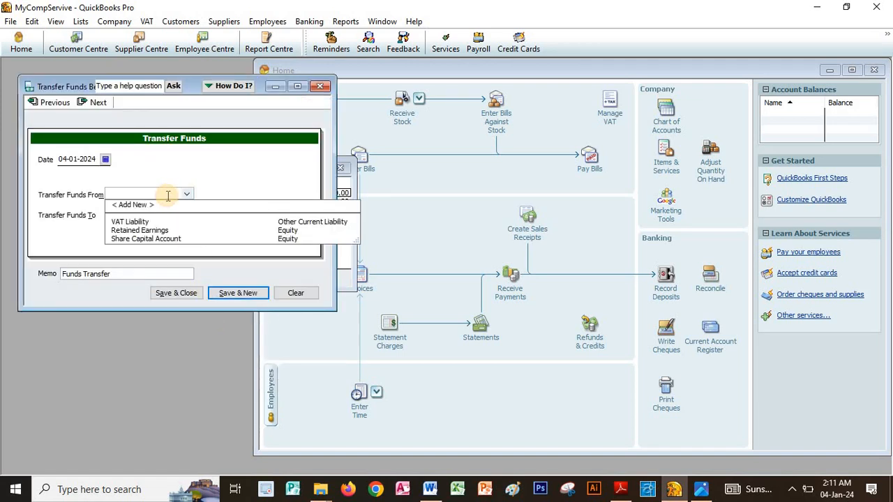
{"action": "left_click", "coordinate": [132, 205]}
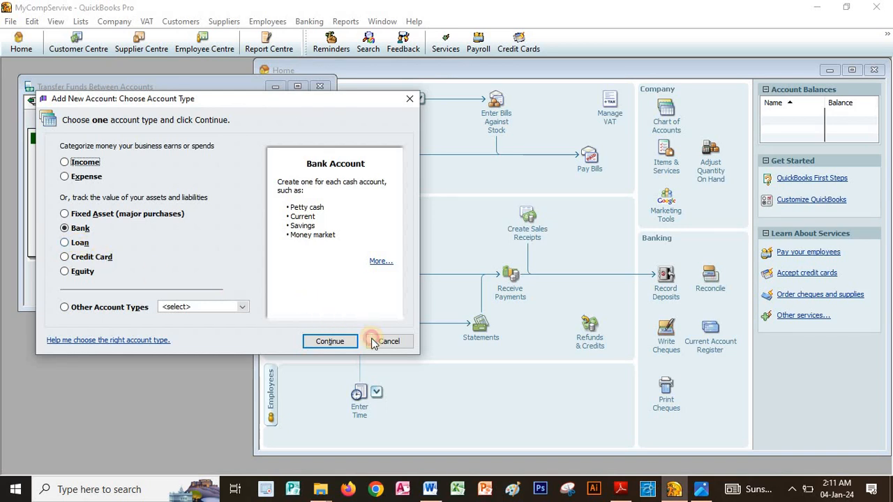
{"action": "left_click", "coordinate": [343, 337]}
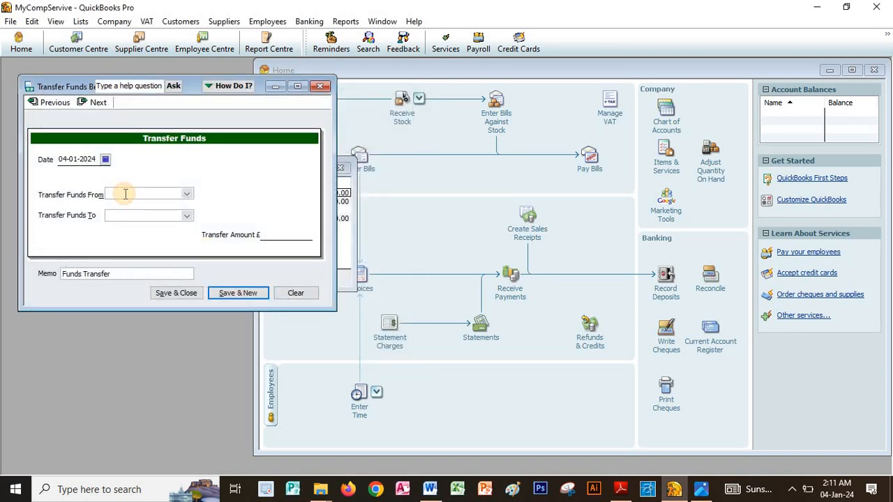
Create a new Equity account named Capital and use it as the source account of the transfer
{"action": "left_click", "coordinate": [187, 195]}
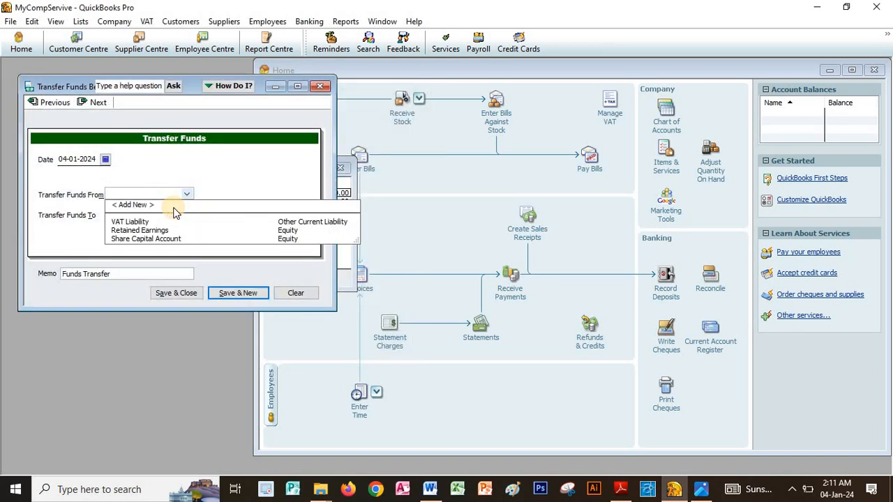
{"action": "left_click", "coordinate": [129, 205]}
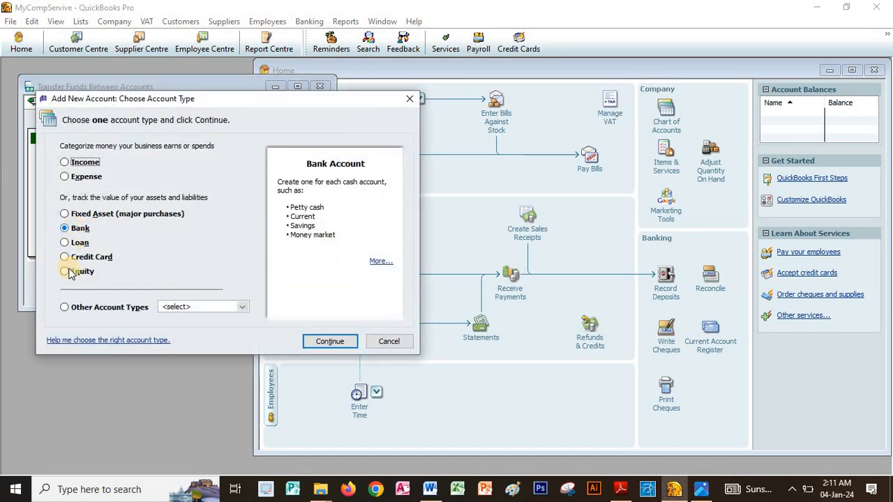
{"action": "left_click", "coordinate": [78, 272]}
{"action": "left_click", "coordinate": [327, 344]}
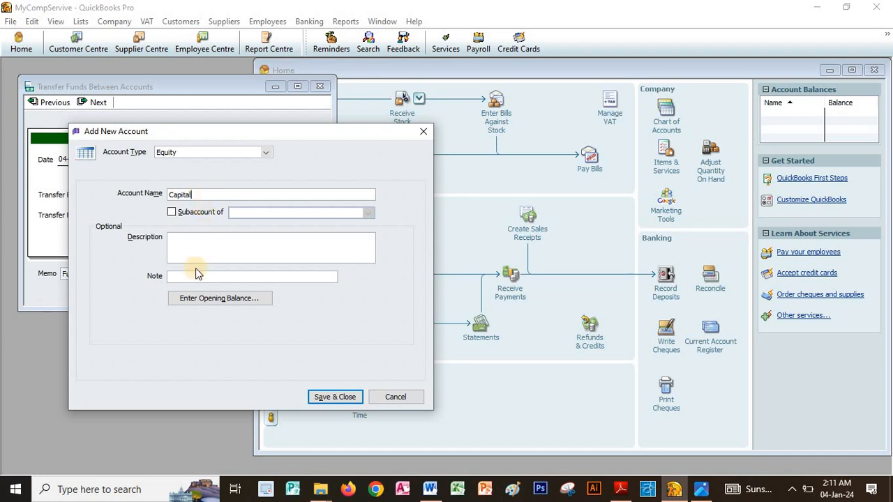
{"action": "left_click", "coordinate": [321, 398]}
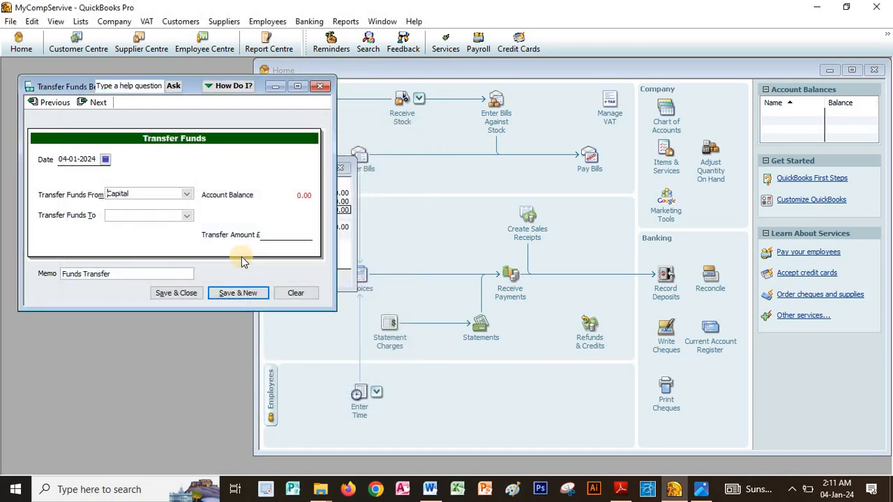
Create a new Bank account named KCB Current A/C and use it as the destination of the transfer
{"action": "left_click", "coordinate": [187, 215]}
{"action": "left_click", "coordinate": [141, 227]}
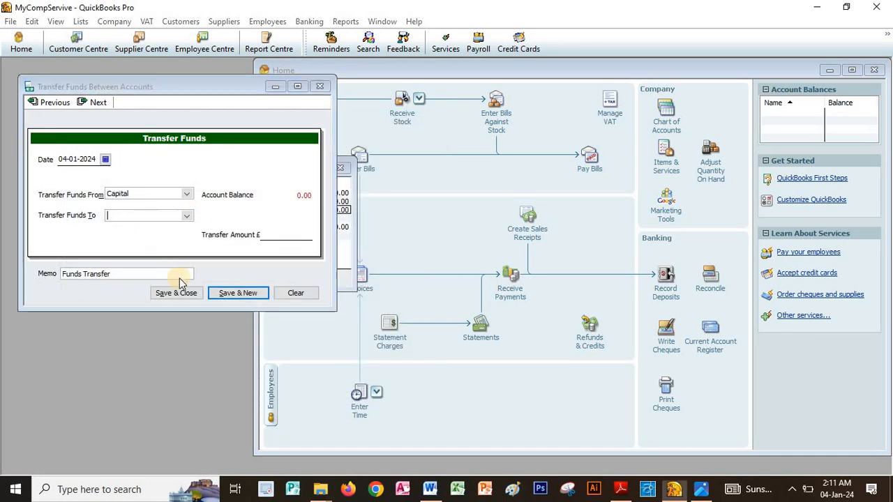
{"action": "left_click", "coordinate": [328, 341]}
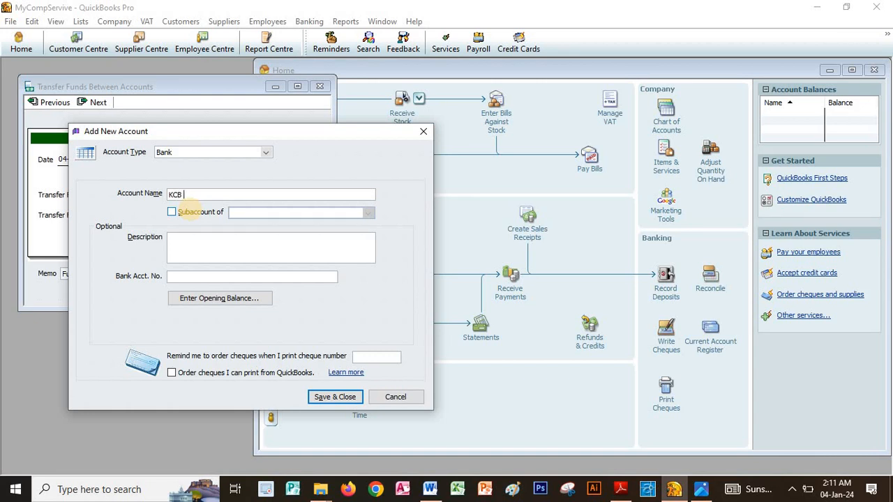
{"action": "type", "text": "KCB Curren"}
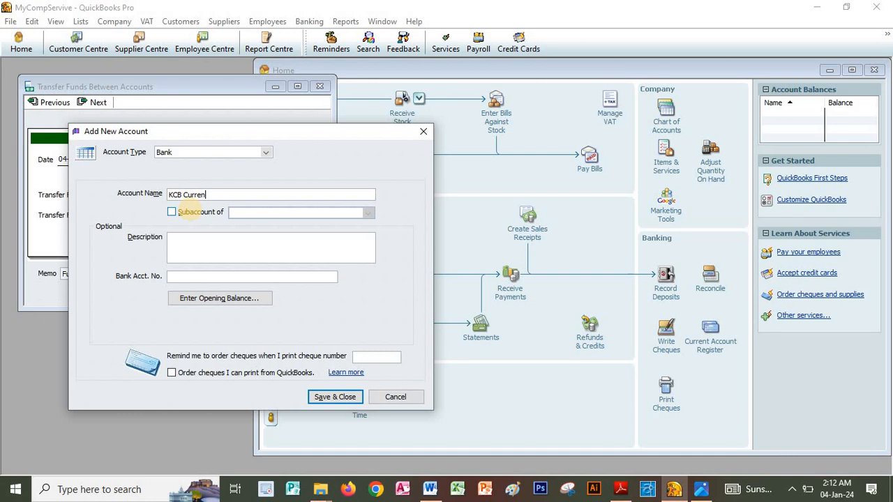
{"action": "type", "text": "t A/C"}
{"action": "left_click", "coordinate": [329, 398]}
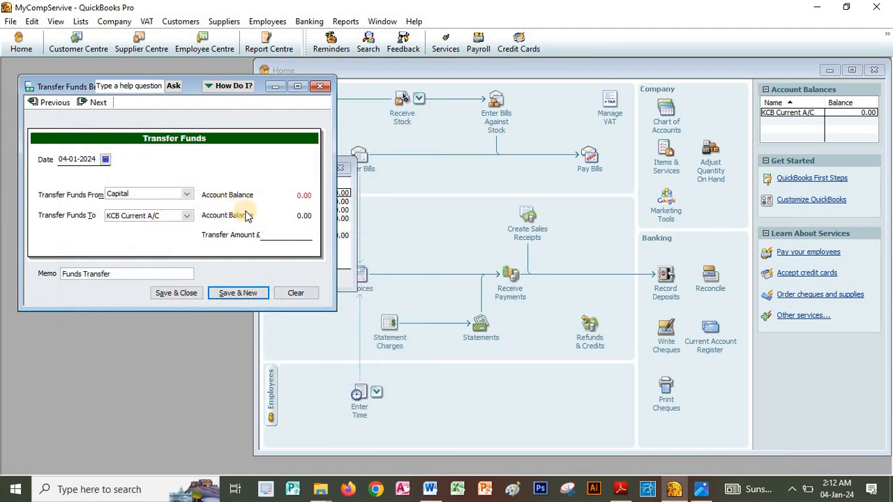
Set the transfer amount to 1000000, then save and close the Transfer Funds entry
{"action": "left_click", "coordinate": [271, 235]}
{"action": "type", "text": "10"}
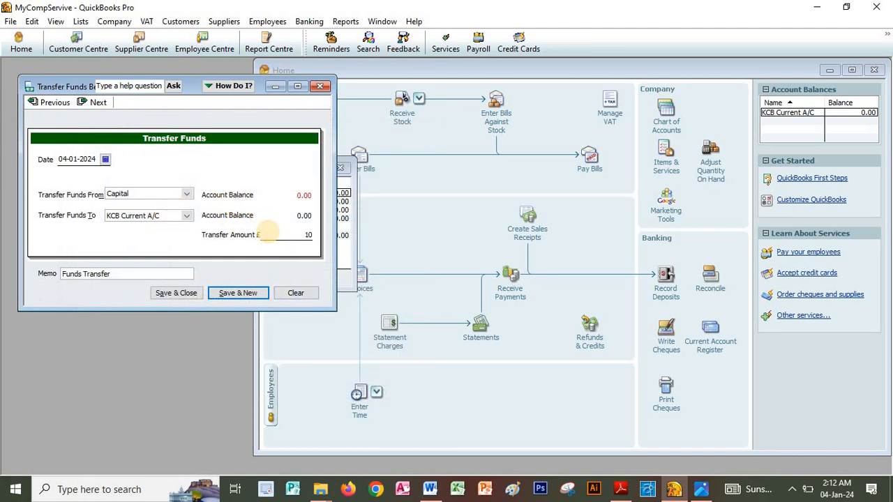
{"action": "type", "text": "00000"}
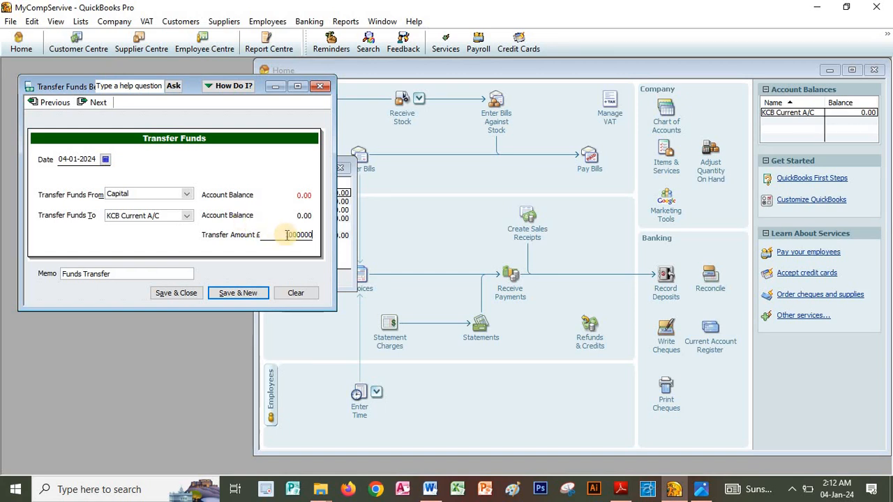
{"action": "left_click", "coordinate": [196, 293]}
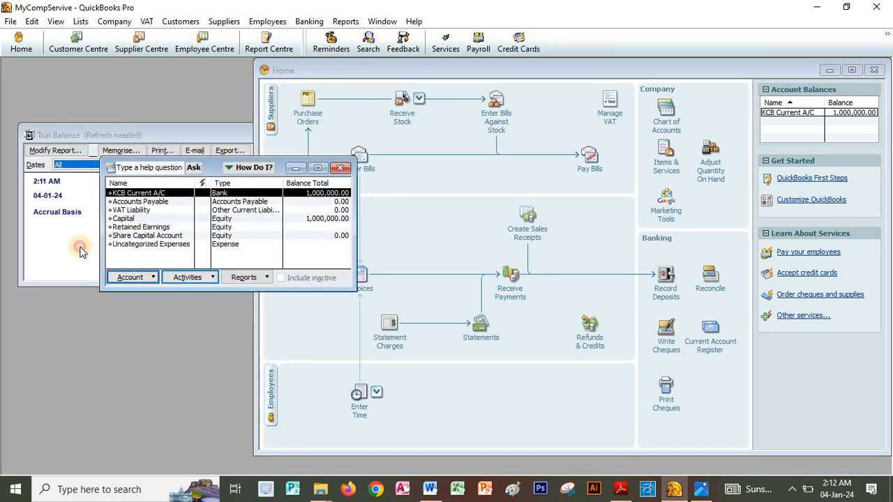
Review the updated Trial Balance and check the asset acquisitions listed for Question 2 in the exercise PDF in Adobe Reader
{"action": "left_click", "coordinate": [80, 251]}
{"action": "left_click", "coordinate": [84, 174]}
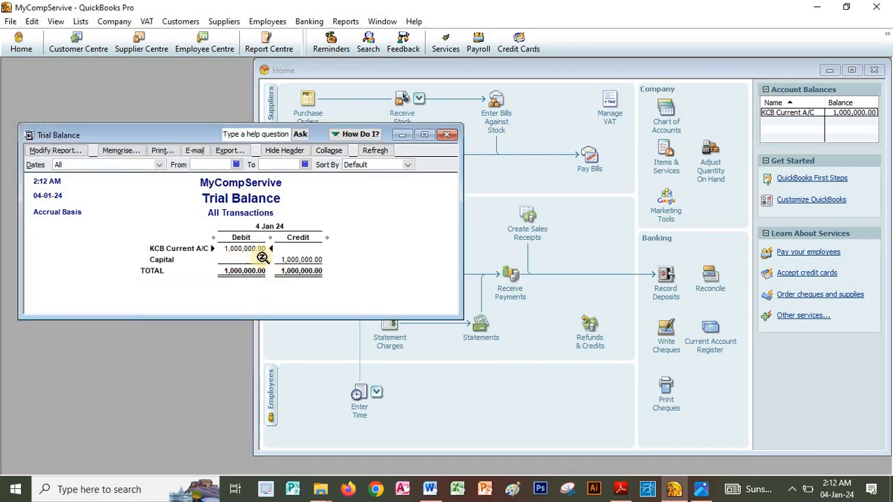
{"action": "left_click", "coordinate": [300, 259]}
{"action": "left_click", "coordinate": [235, 250]}
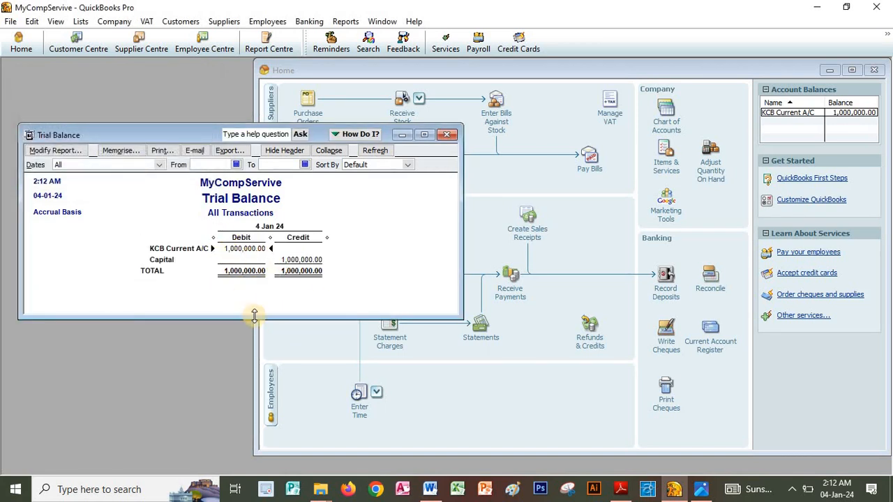
{"action": "key", "text": "alt+Tab"}
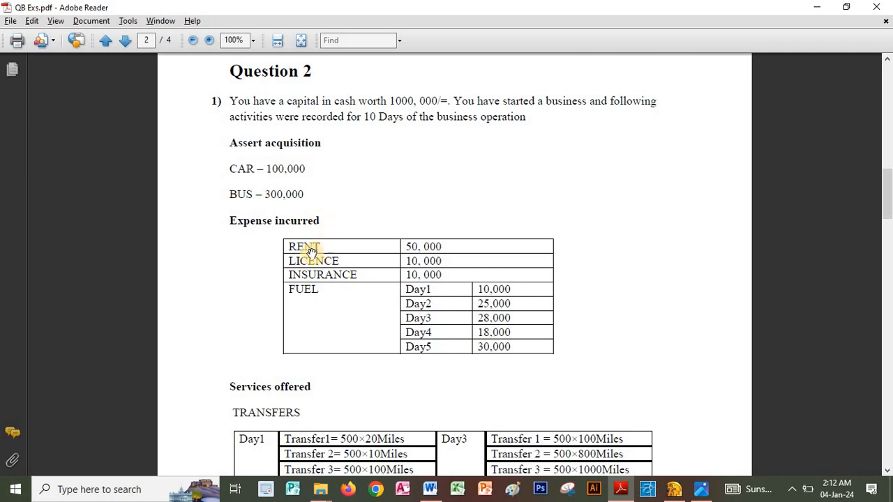
{"action": "key", "text": "alt+Tab"}
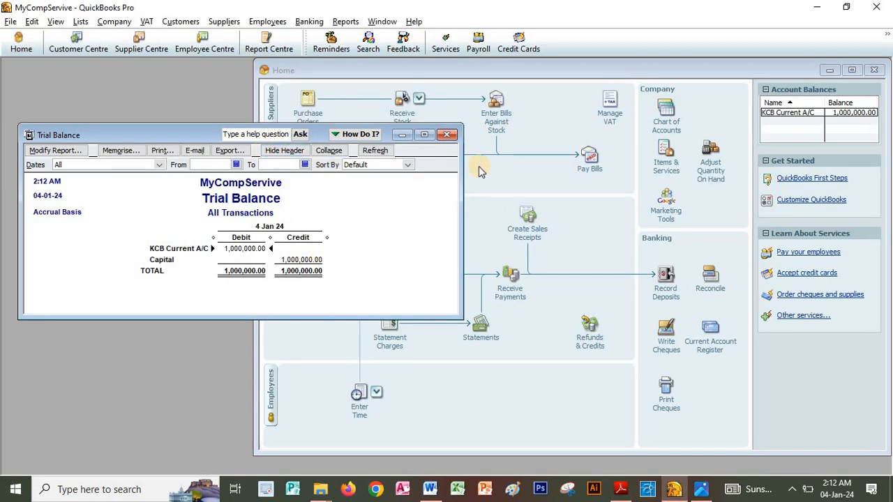
Clear the chart of accounts out of the way and open a new supplier bill in a taller window, showing its item lines
{"action": "left_click_drag", "start_coordinate": [195, 143], "coordinate": [179, 217]}
{"action": "left_click", "coordinate": [342, 168]}
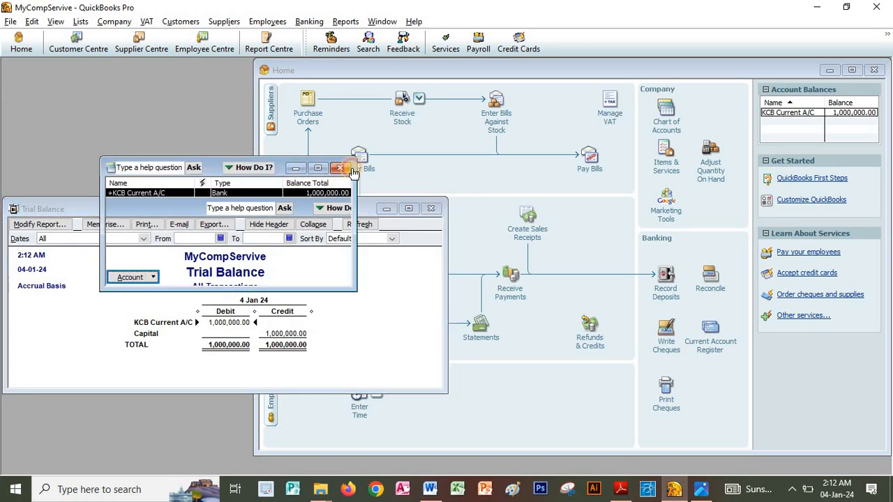
{"action": "left_click", "coordinate": [359, 155]}
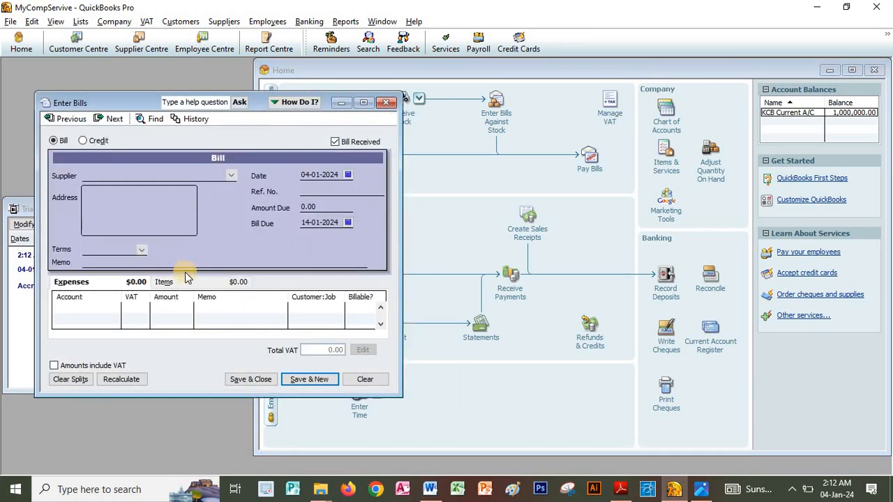
{"action": "left_click", "coordinate": [185, 279]}
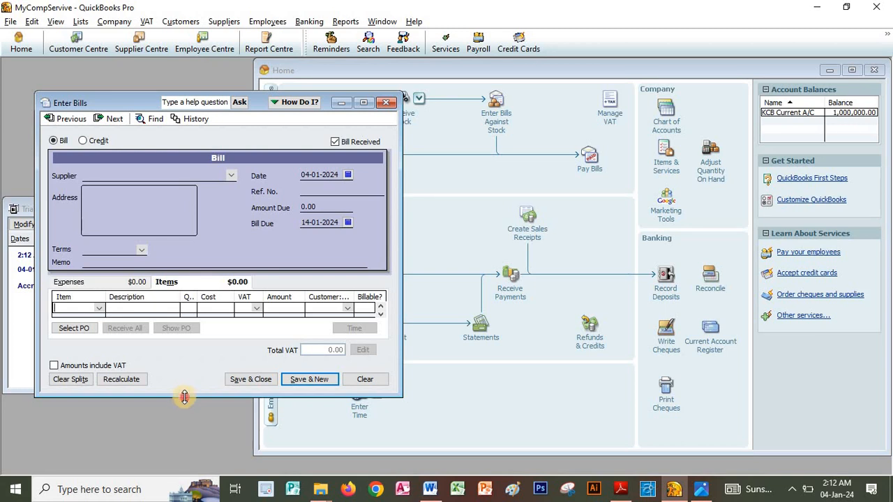
{"action": "left_click_drag", "start_coordinate": [184, 397], "coordinate": [184, 444]}
{"action": "left_click", "coordinate": [100, 312]}
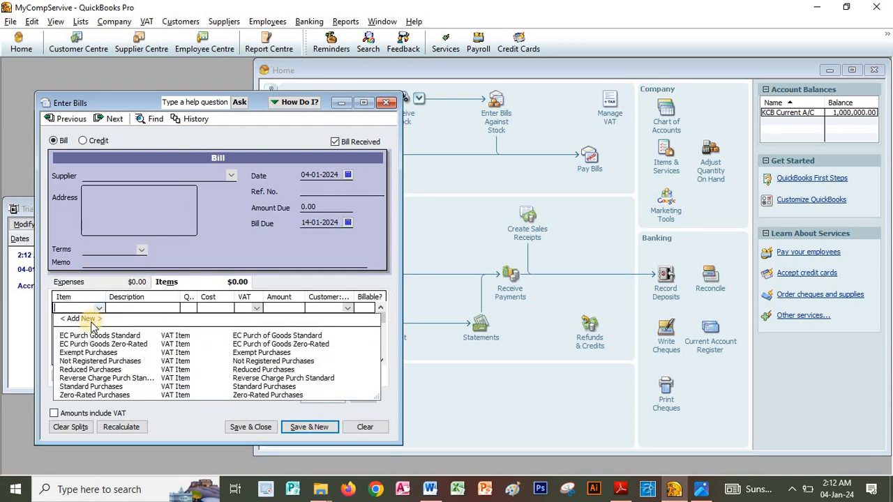
{"action": "left_click", "coordinate": [90, 316]}
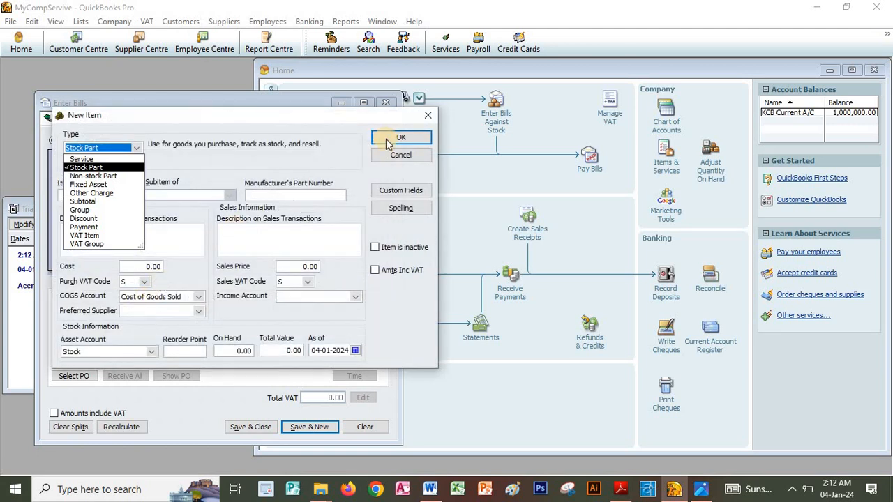
{"action": "left_click", "coordinate": [423, 118]}
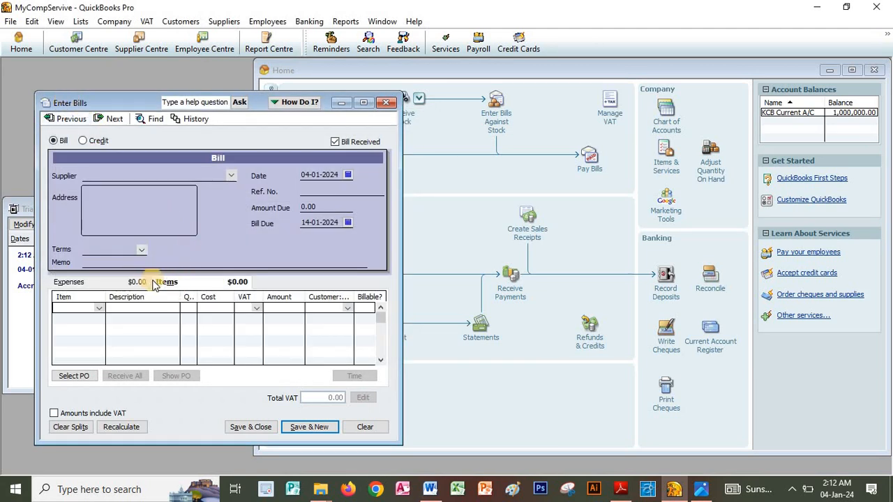
Add a new item from the bill's first item line, with type Fixed Asset and asset name Car
{"action": "left_click", "coordinate": [175, 283]}
{"action": "left_click", "coordinate": [90, 308]}
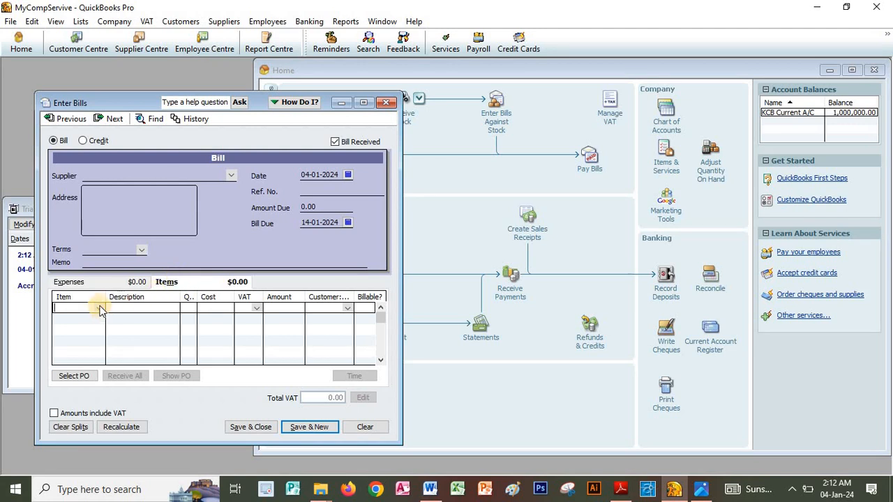
{"action": "left_click", "coordinate": [99, 307]}
{"action": "left_click", "coordinate": [72, 319]}
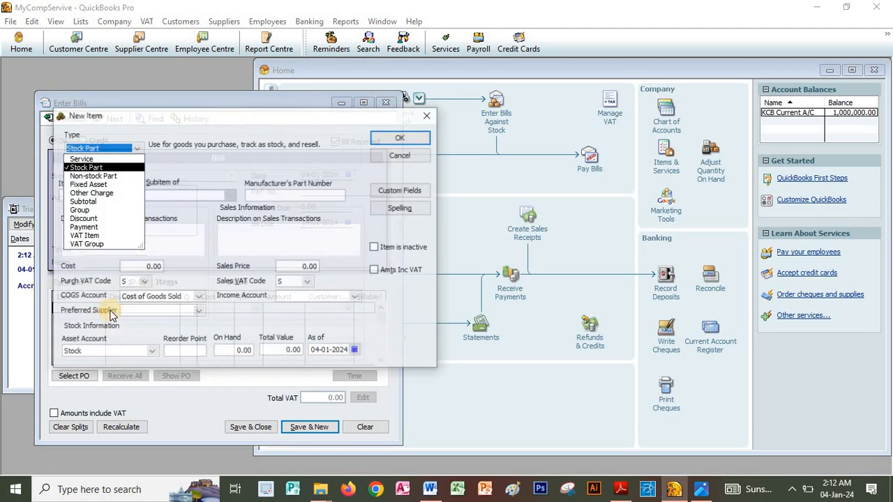
{"action": "left_click", "coordinate": [84, 169]}
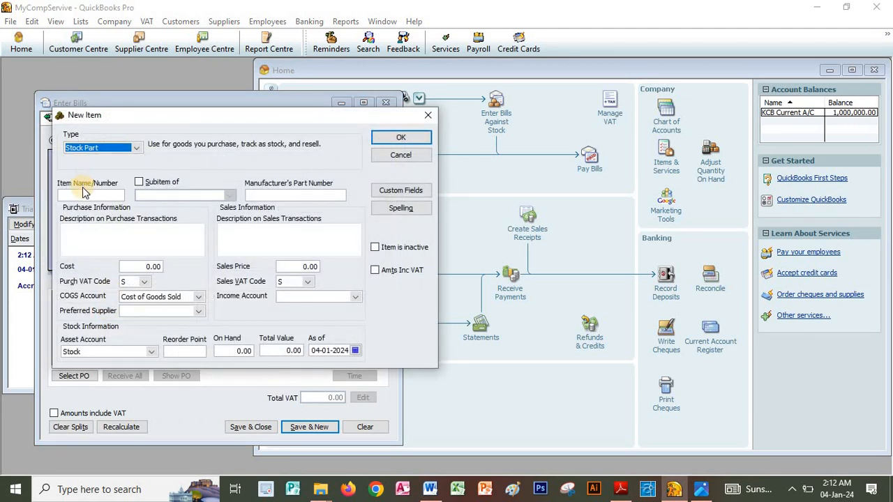
{"action": "left_click", "coordinate": [83, 194]}
{"action": "left_click", "coordinate": [136, 149]}
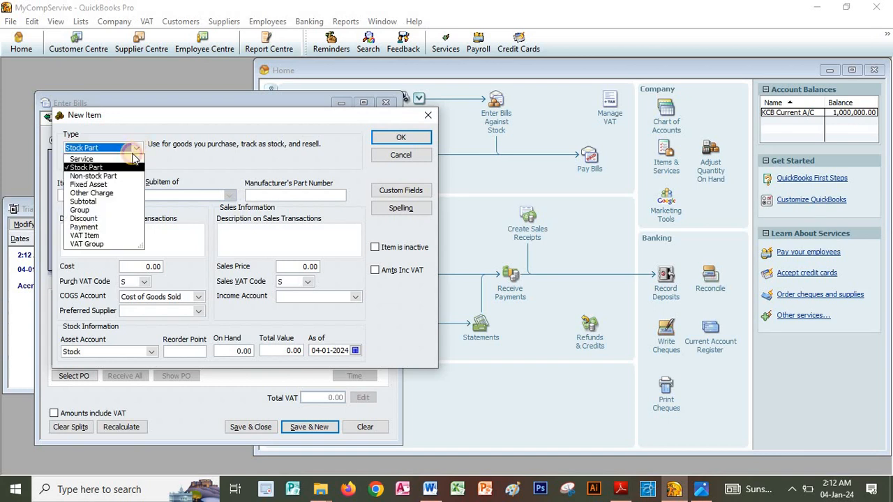
{"action": "left_click", "coordinate": [86, 188]}
{"action": "left_click", "coordinate": [87, 191]}
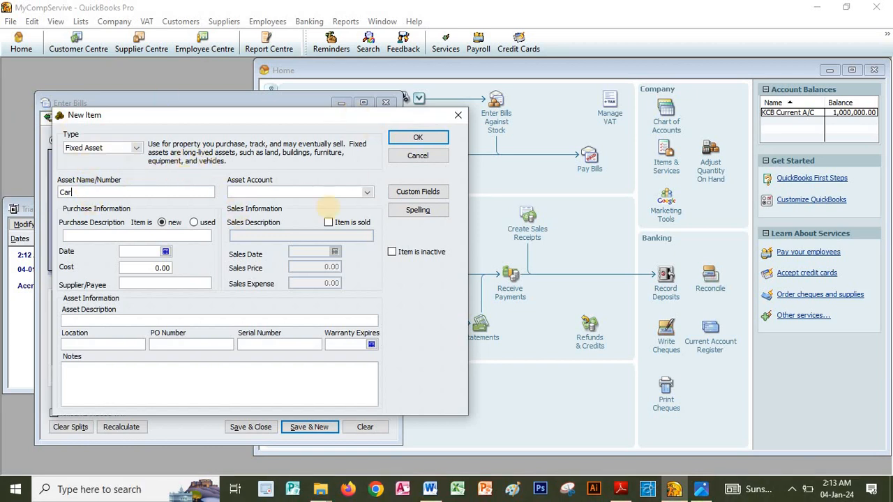
Create a Fixed Asset account named Motor Vehicle and assign it as the car's asset account
{"action": "left_click", "coordinate": [366, 192]}
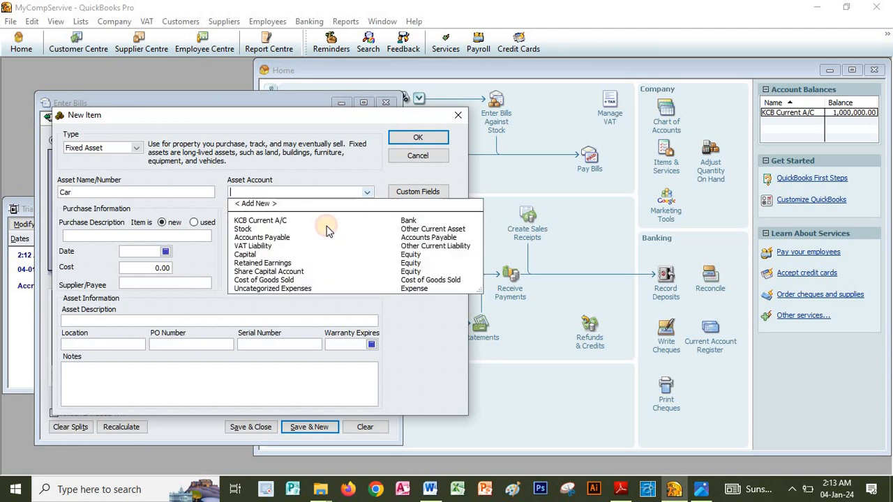
{"action": "left_click", "coordinate": [256, 204]}
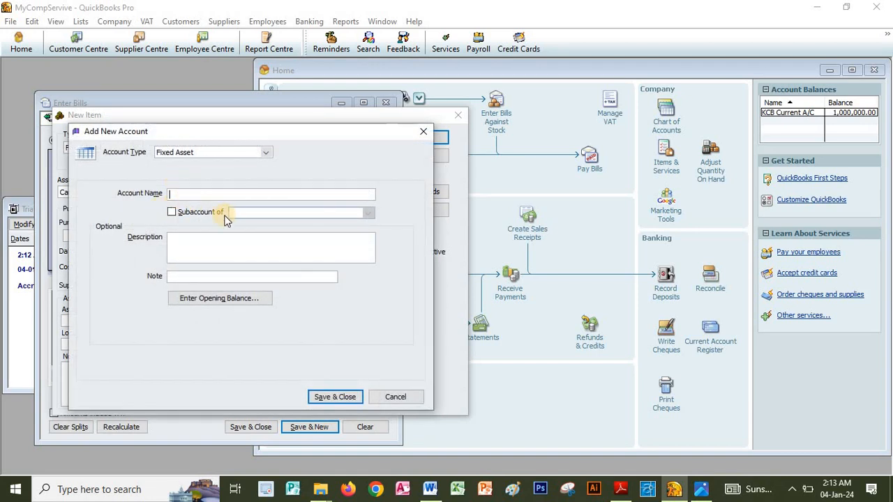
{"action": "type", "text": "Motor Vehicle"}
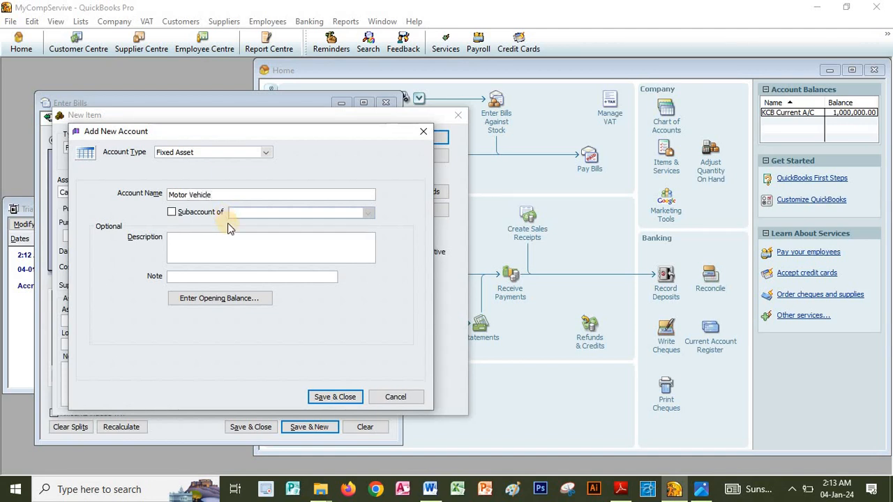
{"action": "key", "text": "Return"}
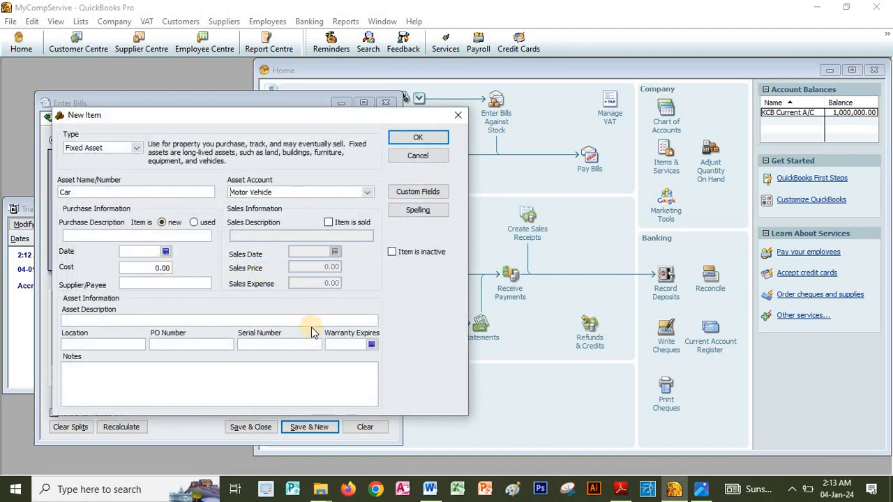
Set the car's purchase date to 04-01-2024, cost to 100000 and purchase description to "Car for business", and save the item
{"action": "left_click", "coordinate": [165, 252]}
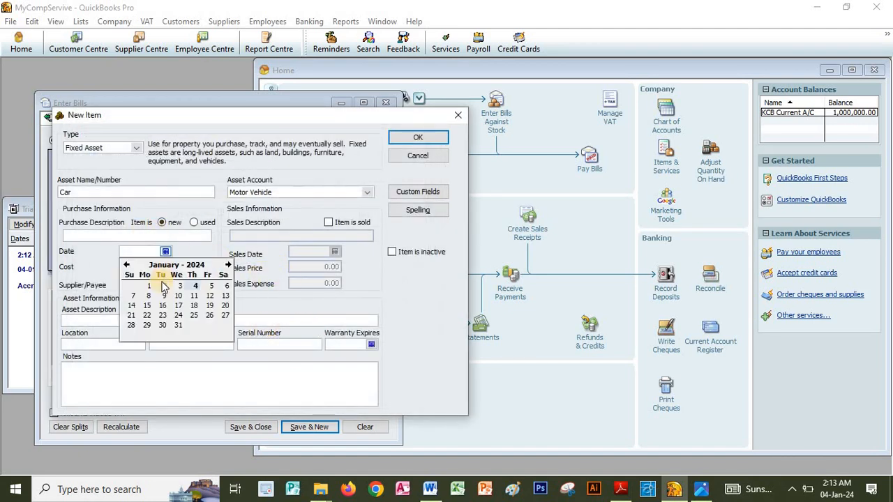
{"action": "left_click", "coordinate": [195, 285]}
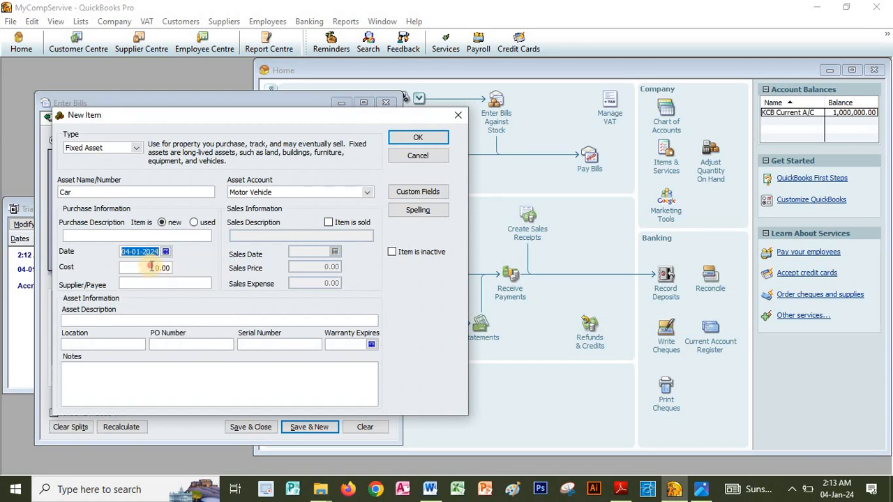
{"action": "left_click", "coordinate": [151, 267]}
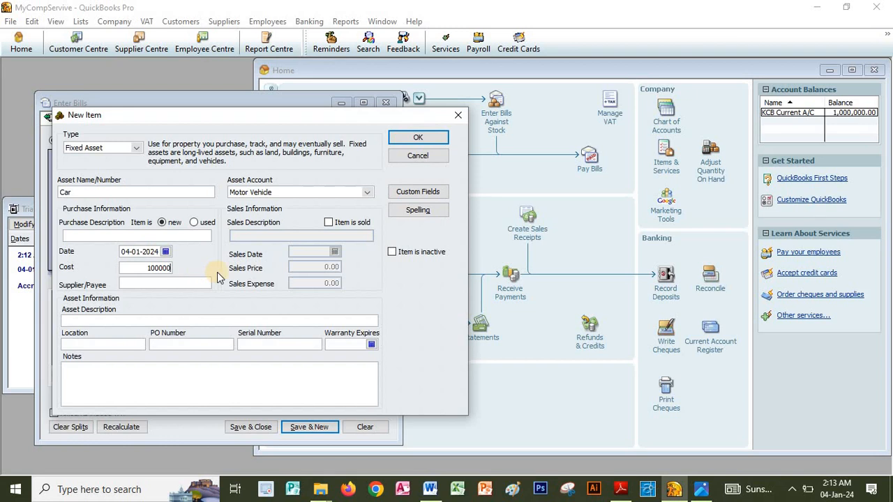
{"action": "left_click", "coordinate": [190, 284]}
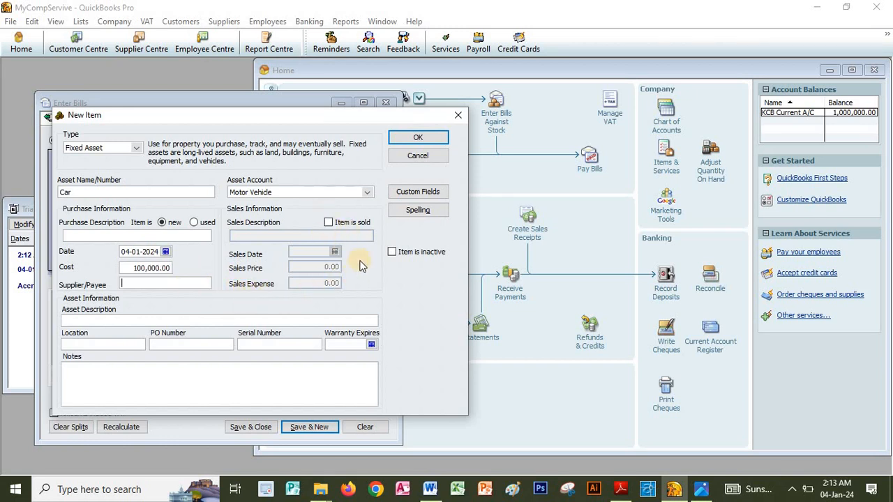
{"action": "left_click", "coordinate": [411, 137]}
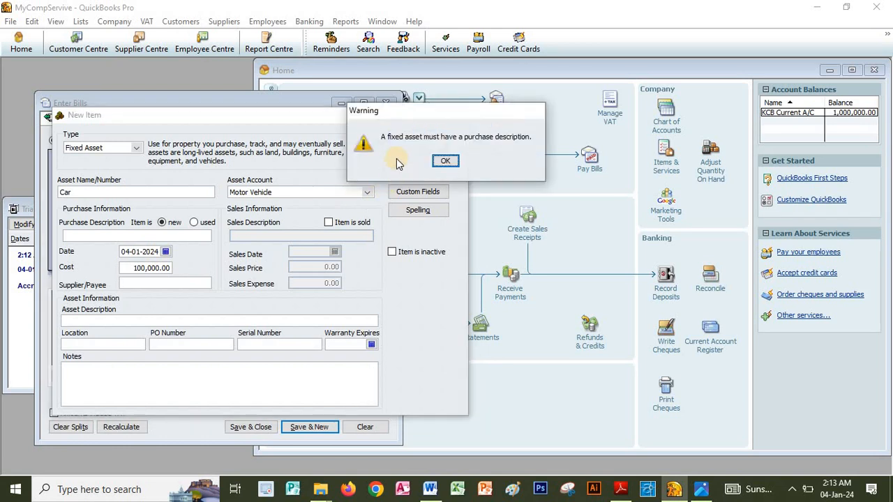
{"action": "left_click", "coordinate": [444, 161]}
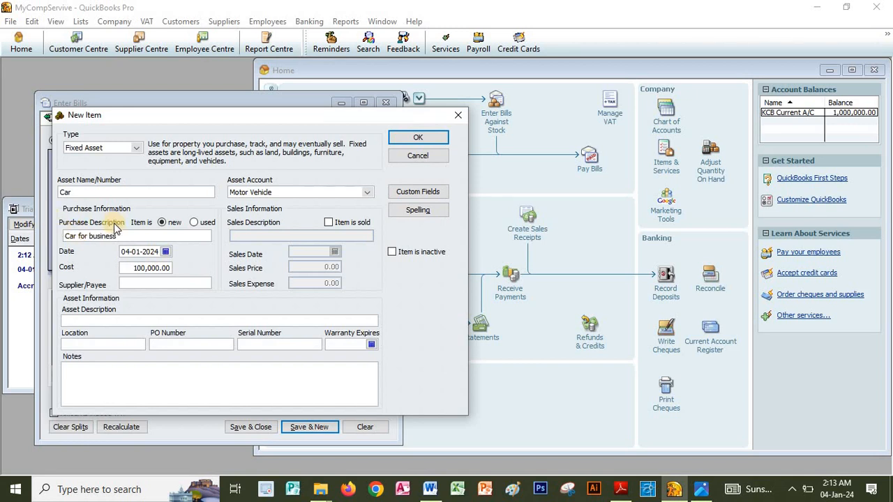
{"action": "left_click", "coordinate": [402, 139]}
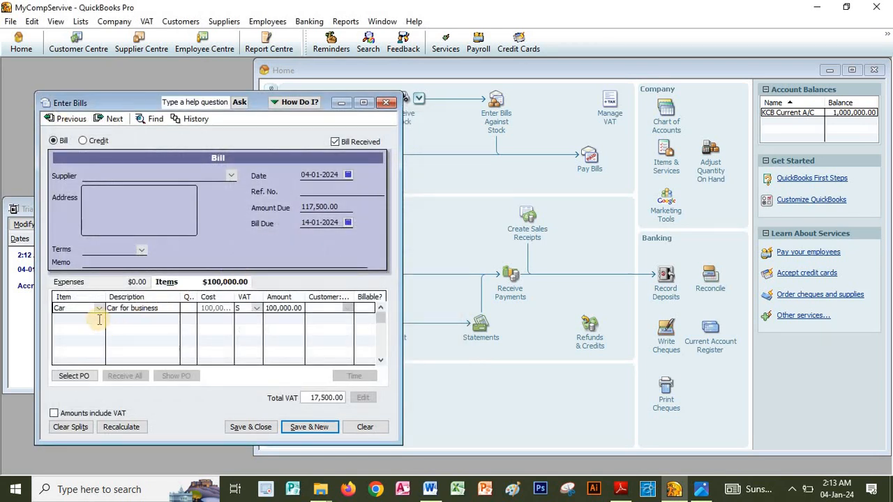
{"action": "left_click", "coordinate": [98, 319]}
{"action": "left_click", "coordinate": [98, 319]}
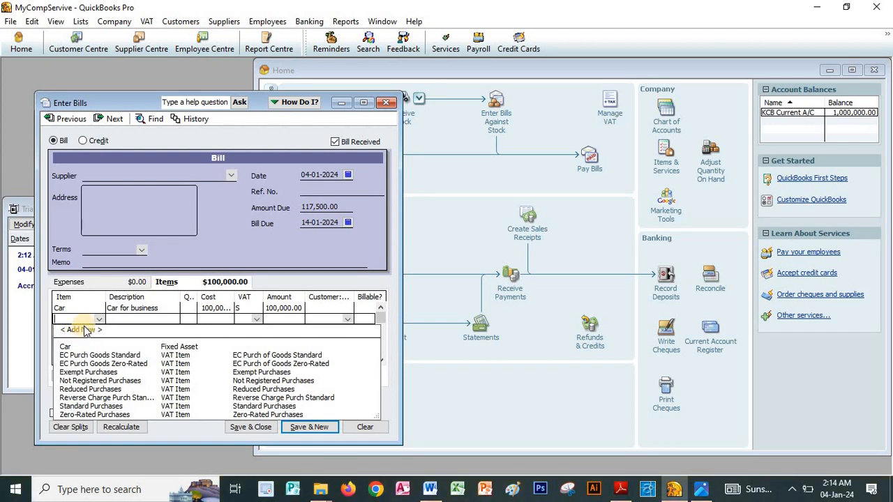
{"action": "left_click", "coordinate": [81, 331]}
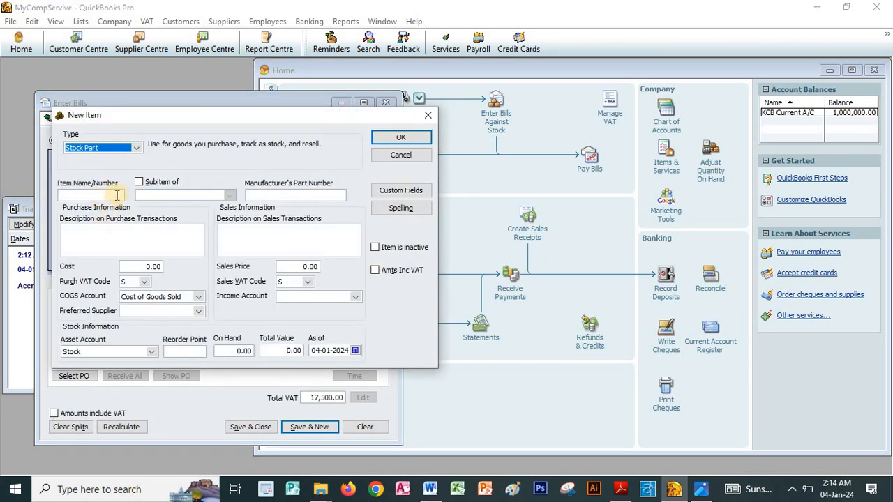
{"action": "left_click", "coordinate": [394, 155]}
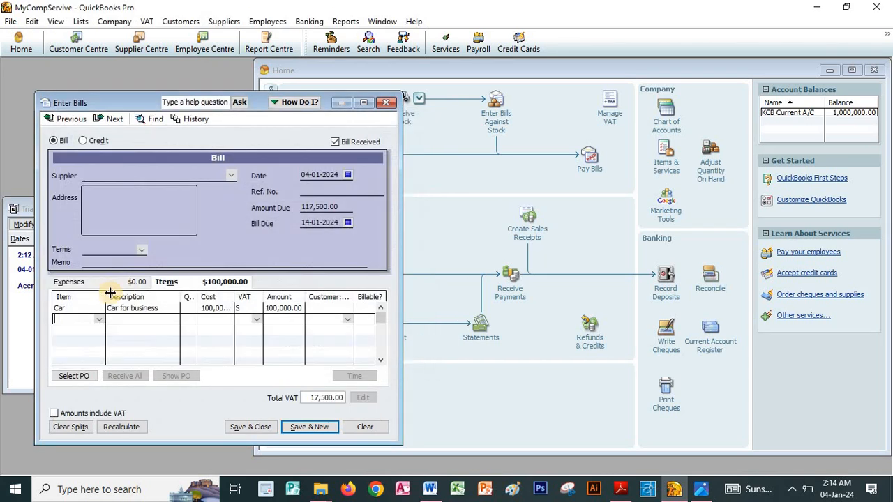
Add a new item from the bill's second item line, with type Fixed Asset, cost 300000 and asset name Bus
{"action": "left_click", "coordinate": [101, 320]}
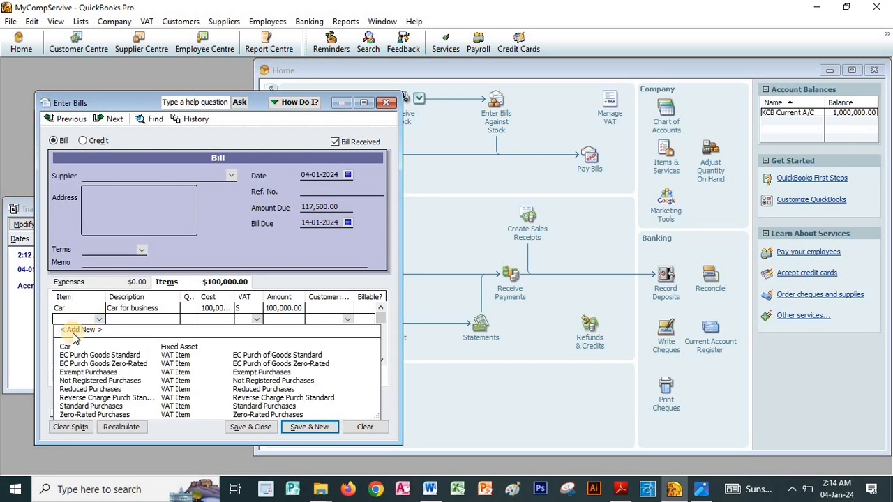
{"action": "left_click", "coordinate": [80, 329]}
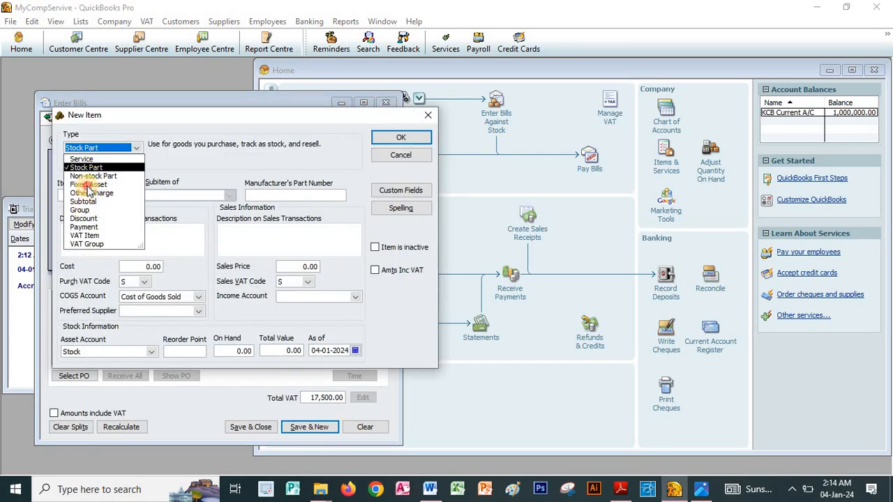
{"action": "left_click", "coordinate": [88, 185]}
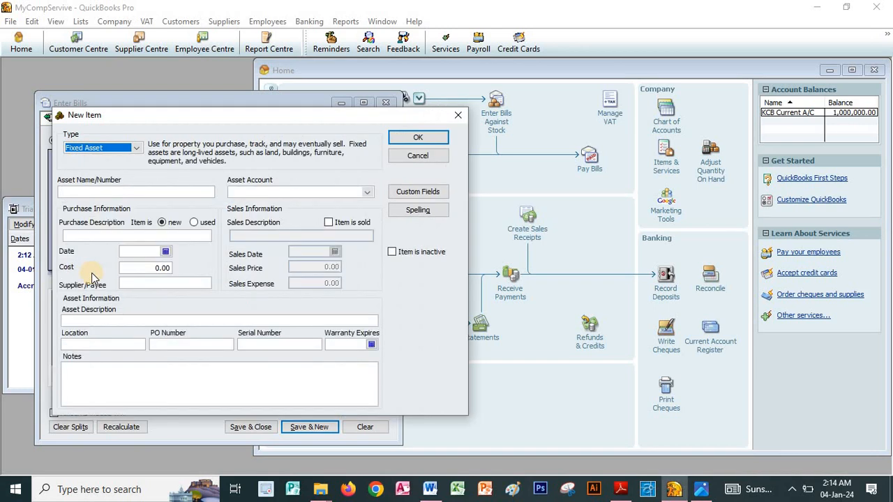
{"action": "left_click", "coordinate": [137, 268]}
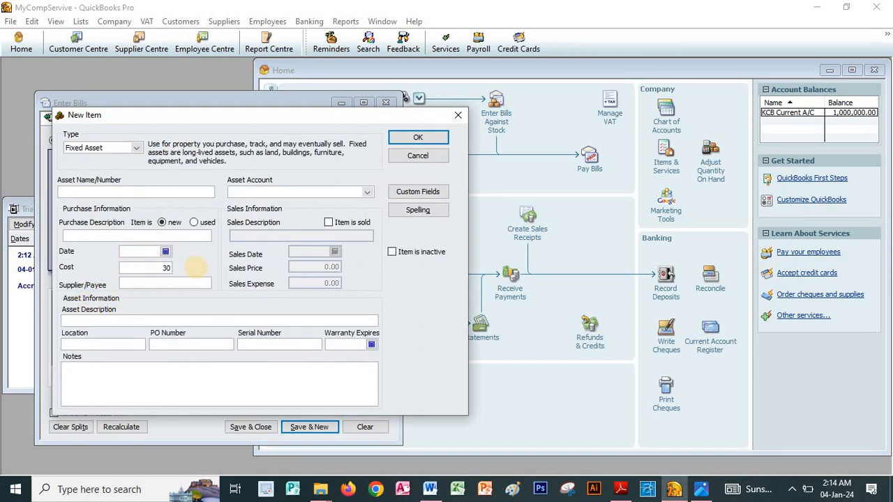
{"action": "left_click", "coordinate": [98, 191]}
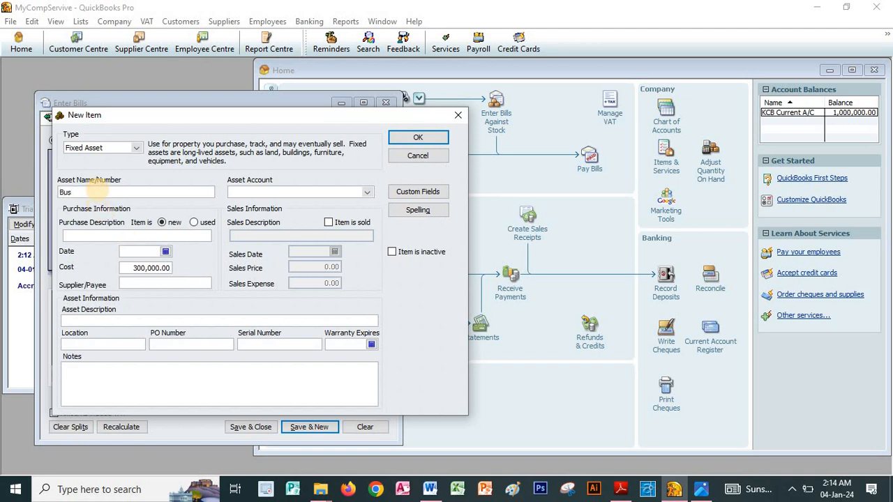
Assign the Motor Vehicle account to the bus, set its purchase description to "Bus for business" and date to 04-01-2024, and save the item
{"action": "left_click", "coordinate": [368, 192]}
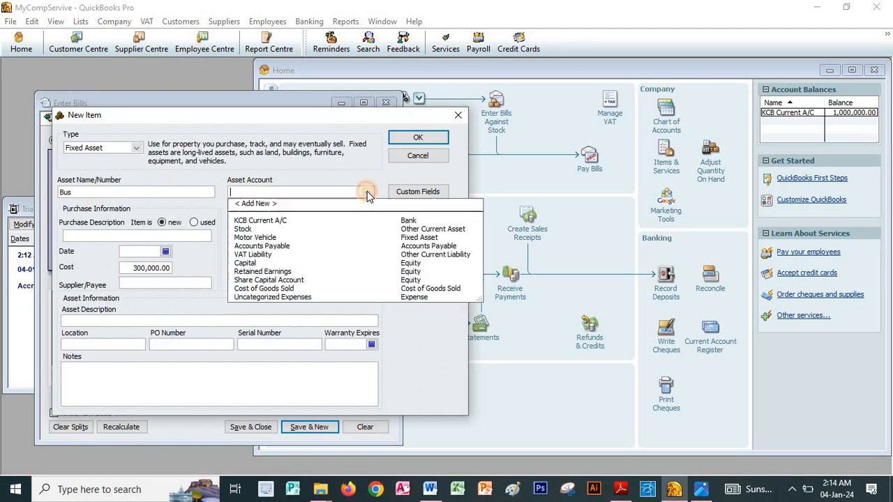
{"action": "left_click", "coordinate": [263, 238]}
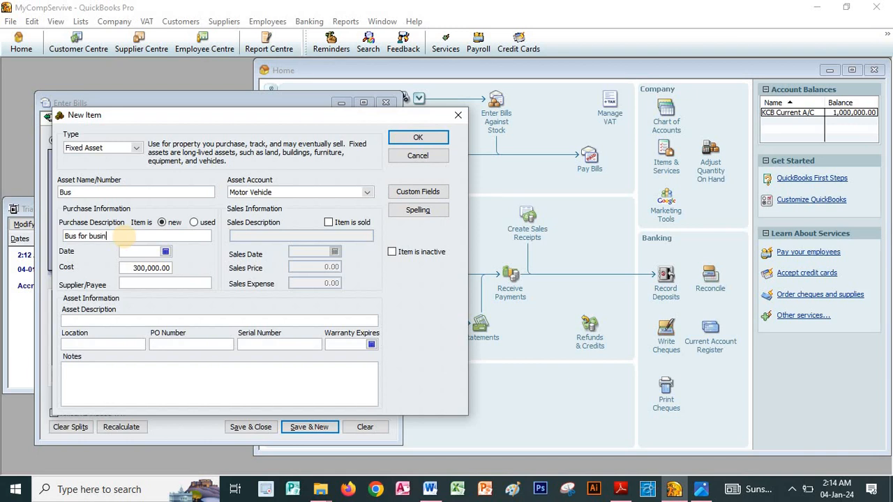
{"action": "left_click", "coordinate": [138, 252]}
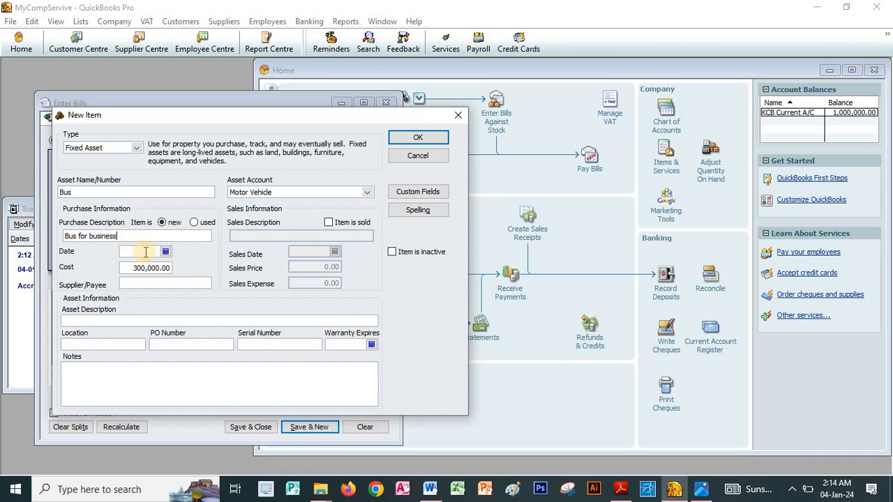
{"action": "left_click", "coordinate": [166, 252]}
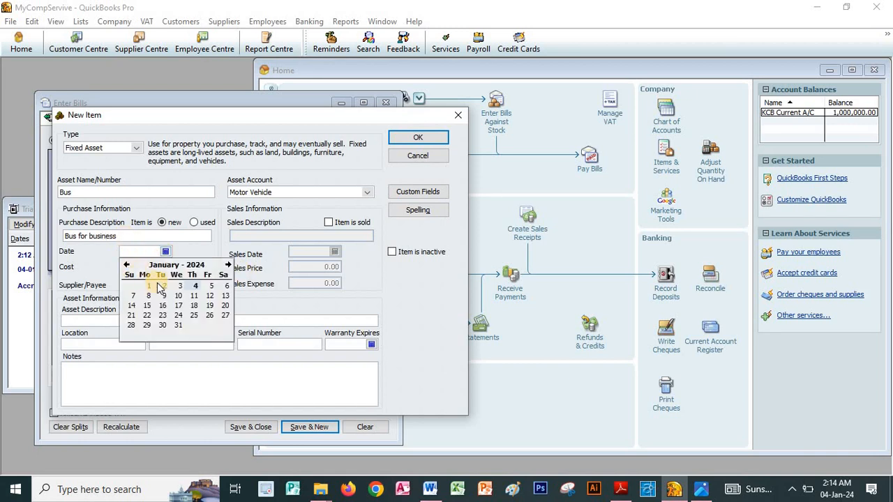
{"action": "left_click", "coordinate": [197, 286]}
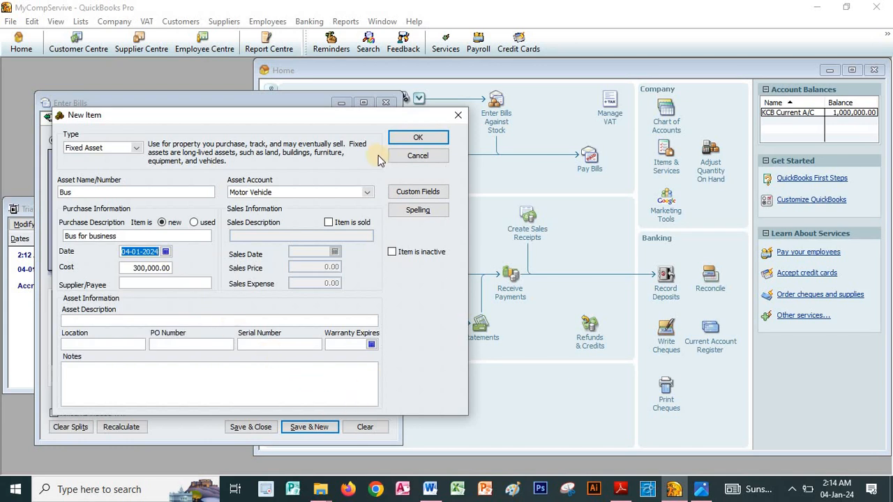
{"action": "left_click", "coordinate": [413, 138]}
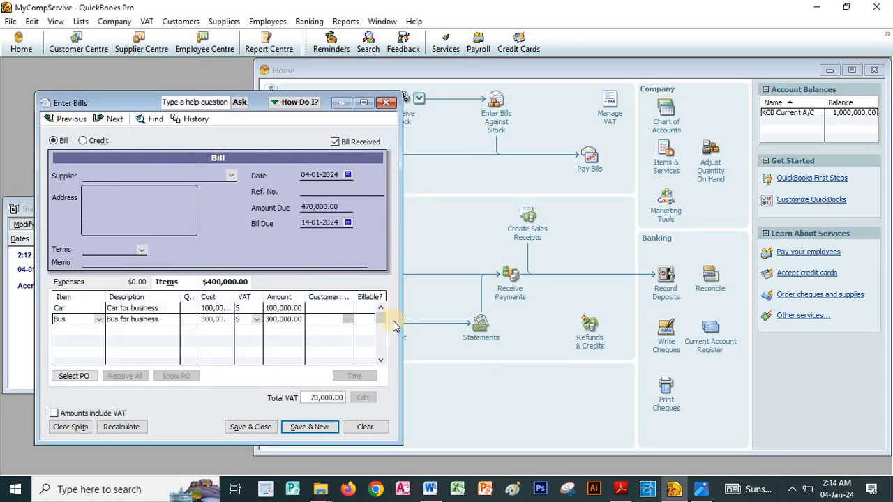
Enter CMC as the supplier on the car and bus bill, and save the bill
{"action": "left_click", "coordinate": [198, 175]}
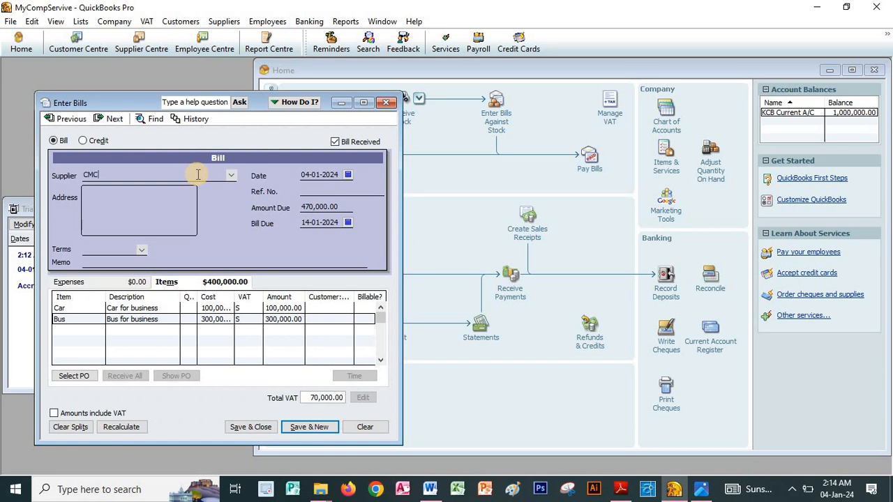
{"action": "key", "text": "Return"}
{"action": "key", "text": "Return"}
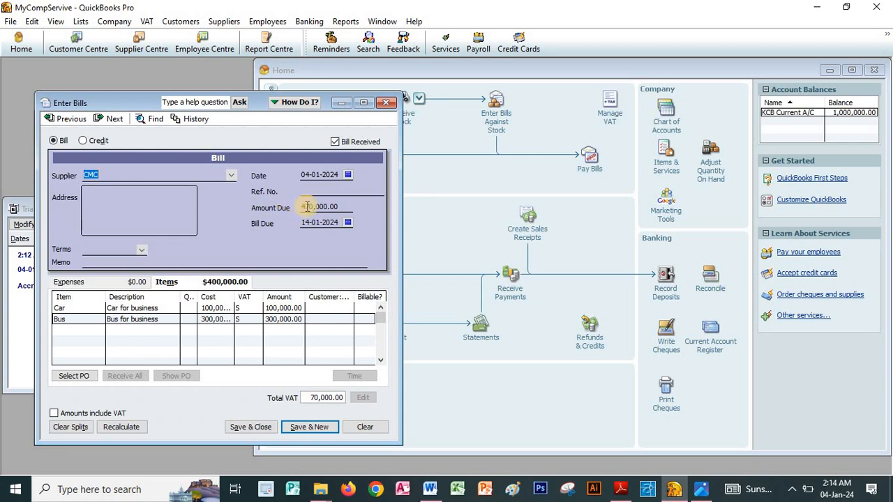
{"action": "left_click", "coordinate": [339, 208]}
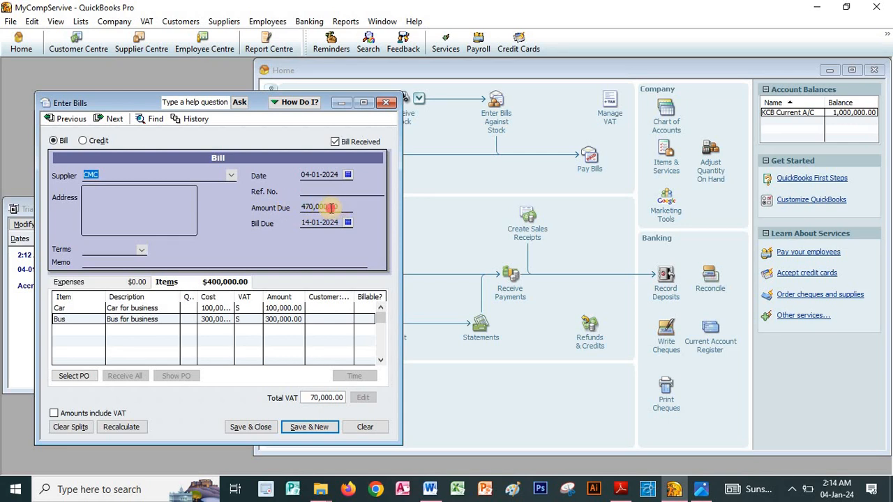
{"action": "left_click", "coordinate": [299, 173]}
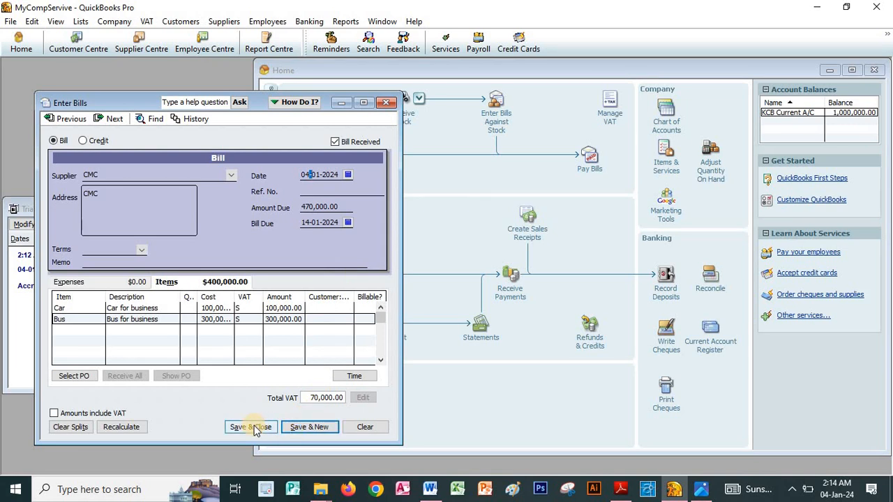
{"action": "left_click", "coordinate": [298, 426]}
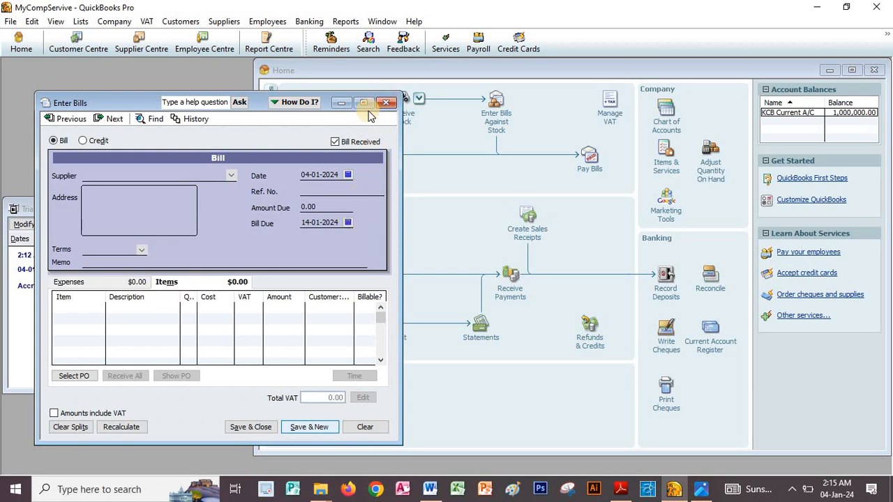
Close the blank bill and refresh the trial balance to check the motor vehicle and accounts payable balances
{"action": "left_click", "coordinate": [386, 102]}
{"action": "left_click", "coordinate": [134, 279]}
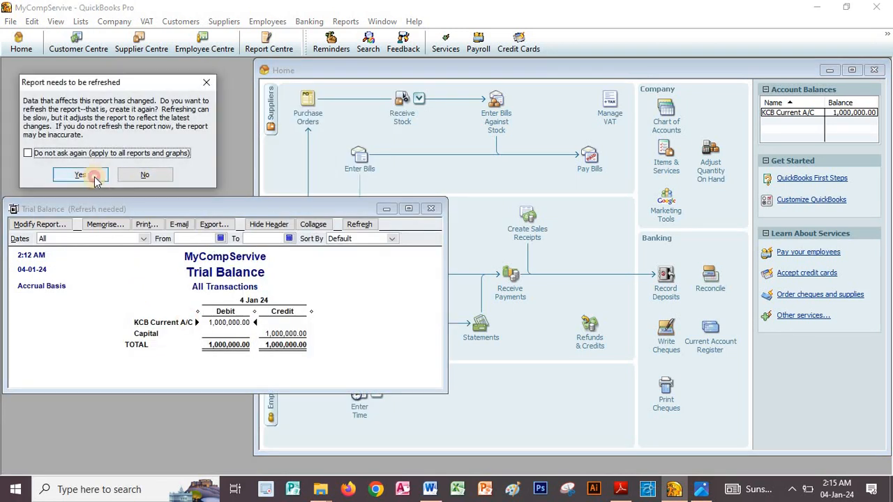
{"action": "left_click", "coordinate": [80, 175]}
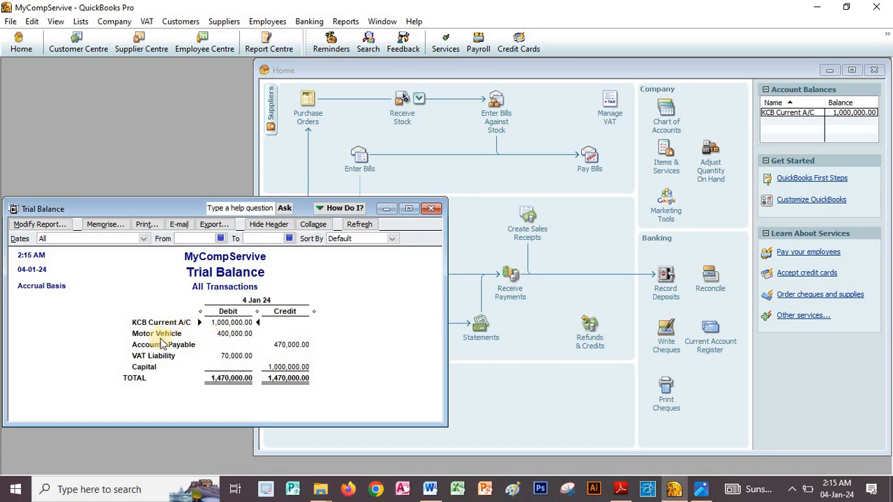
{"action": "left_click", "coordinate": [293, 343]}
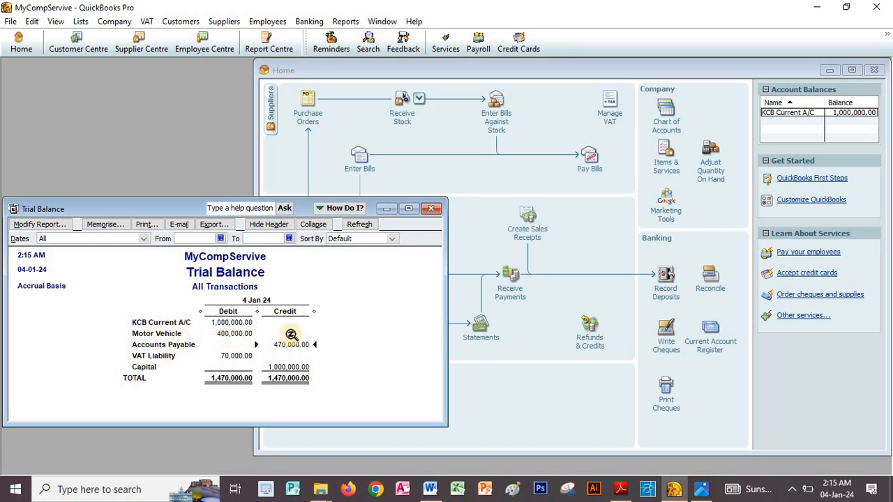
Pay the CMC bill in full by cheque from KCB Current A/C, and dismiss the cheque printing
{"action": "left_click", "coordinate": [590, 157]}
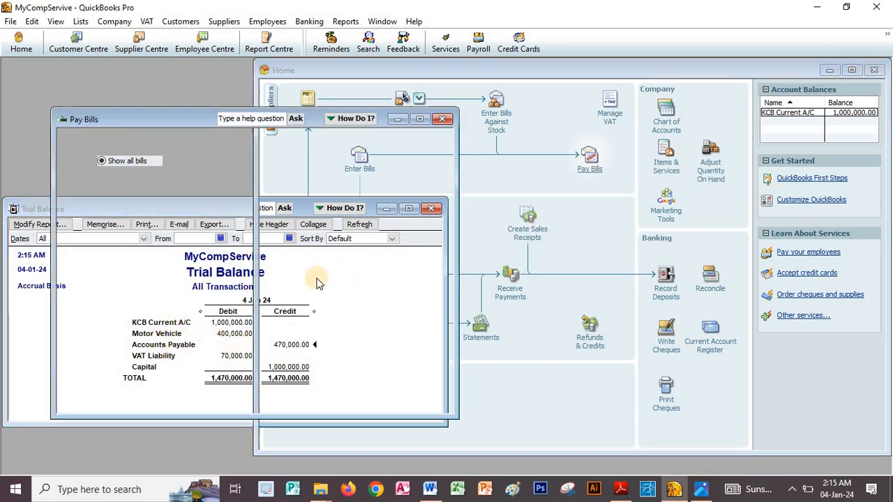
{"action": "left_click", "coordinate": [73, 188]}
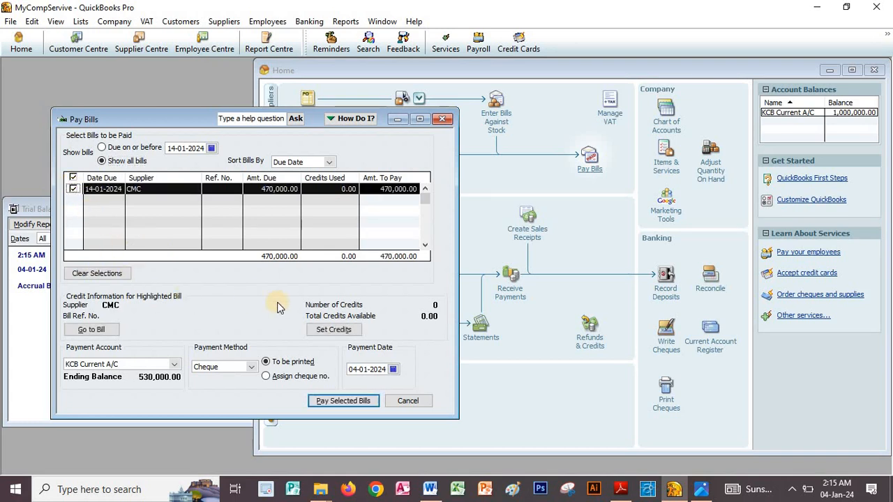
{"action": "left_click", "coordinate": [356, 399]}
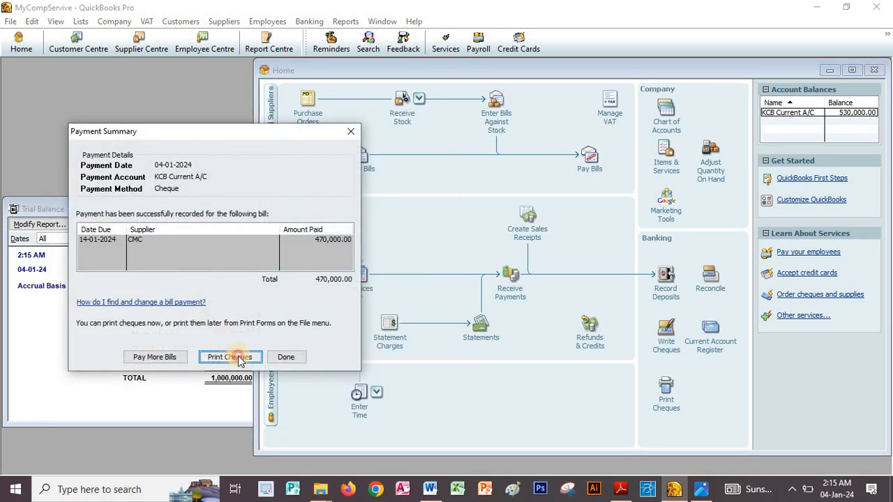
{"action": "left_click", "coordinate": [230, 357]}
{"action": "left_click", "coordinate": [411, 223]}
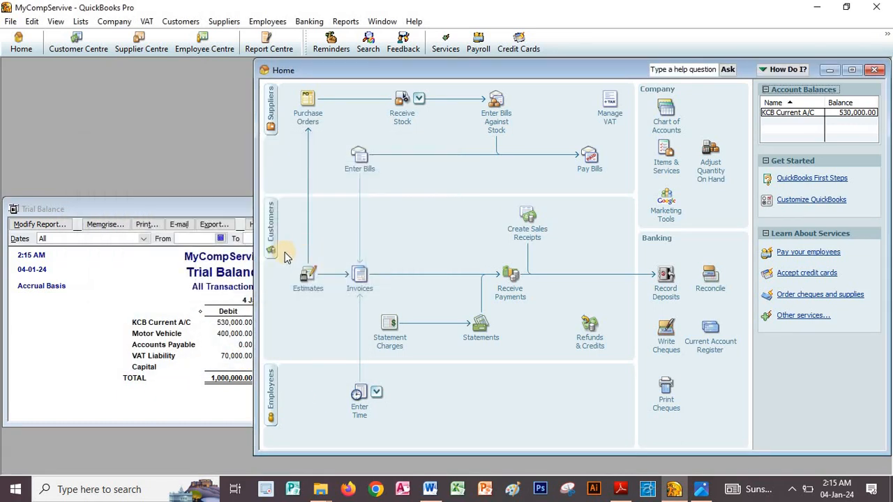
Check the updated trial balance, read the Expense incurred table of Question 2 in Adobe Reader, and return to QuickBooks
{"action": "left_click", "coordinate": [185, 347]}
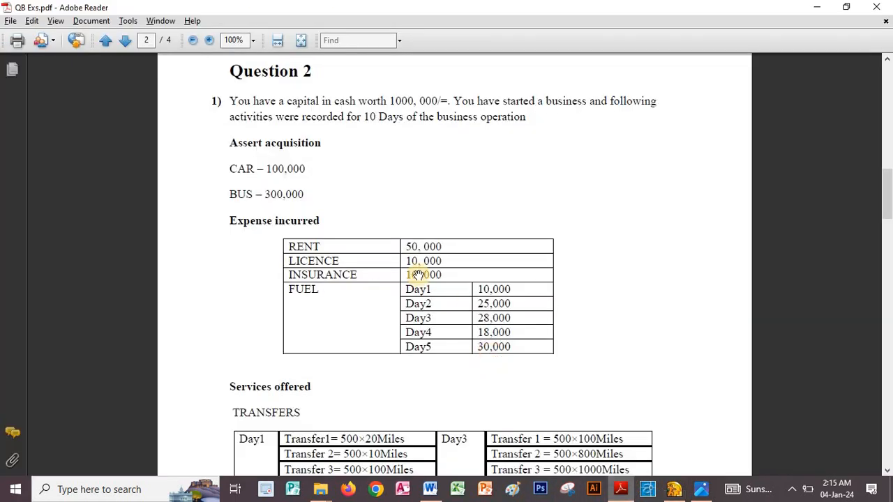
{"action": "left_click", "coordinate": [620, 489]}
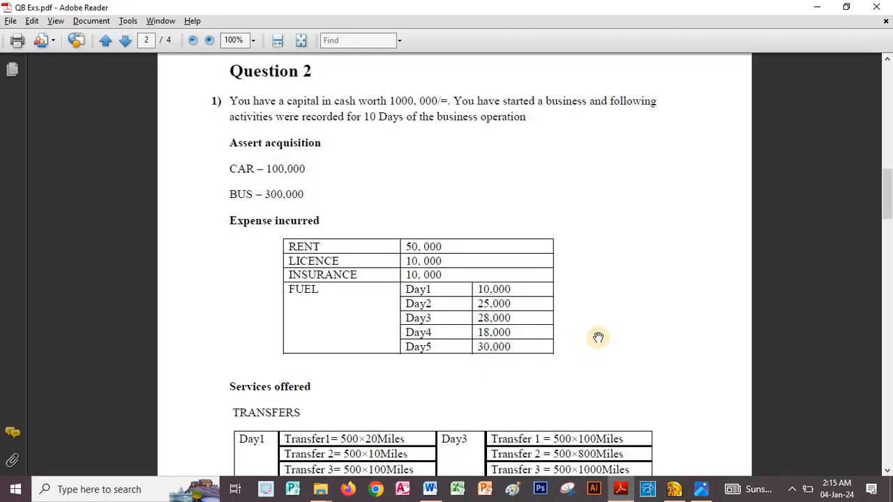
{"action": "left_click_drag", "start_coordinate": [598, 338], "coordinate": [600, 289]}
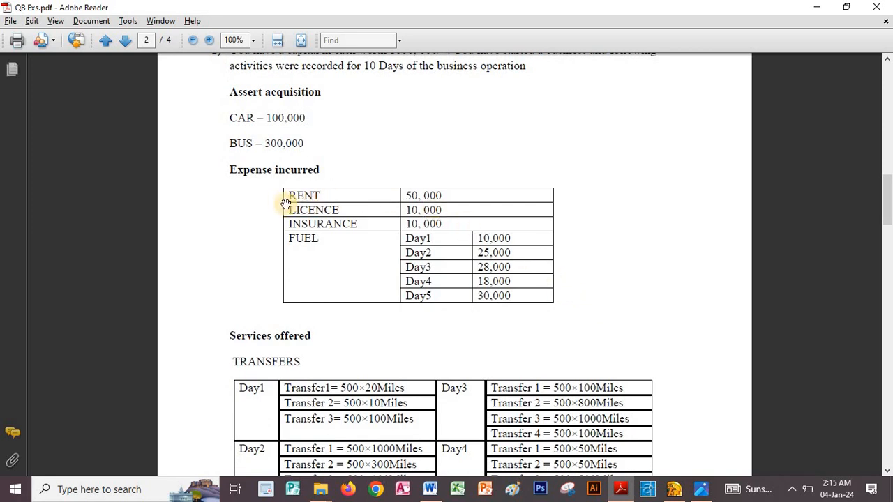
{"action": "left_click", "coordinate": [628, 487]}
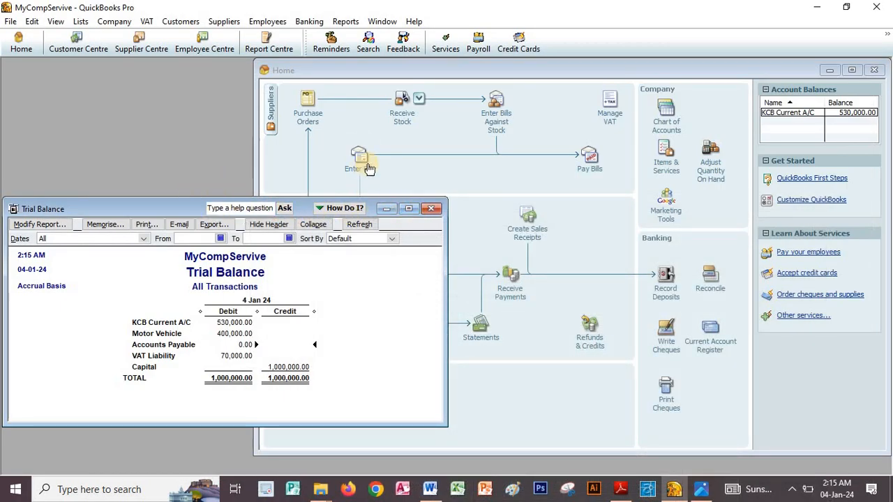
Start a new supplier bill and create an expense account named Rent for its first expense line
{"action": "left_click", "coordinate": [368, 169]}
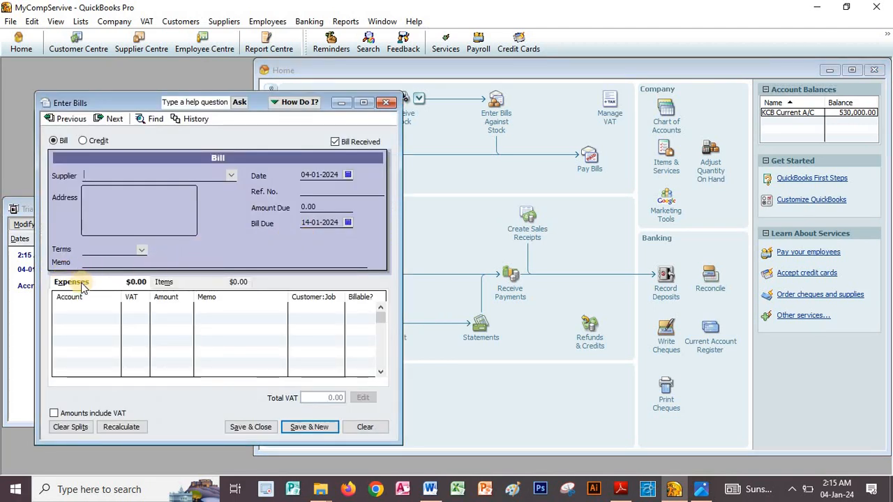
{"action": "left_click", "coordinate": [79, 285]}
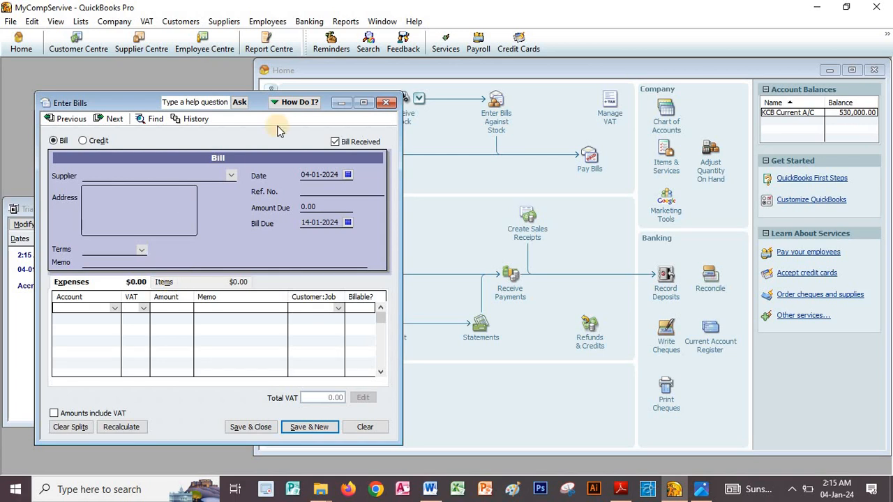
{"action": "left_click_drag", "start_coordinate": [151, 103], "coordinate": [267, 90]}
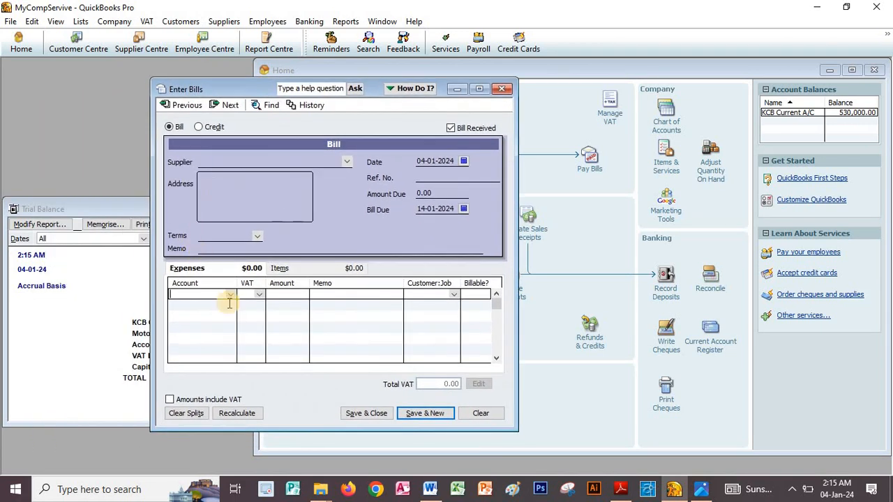
{"action": "left_click", "coordinate": [231, 294]}
{"action": "left_click", "coordinate": [202, 307]}
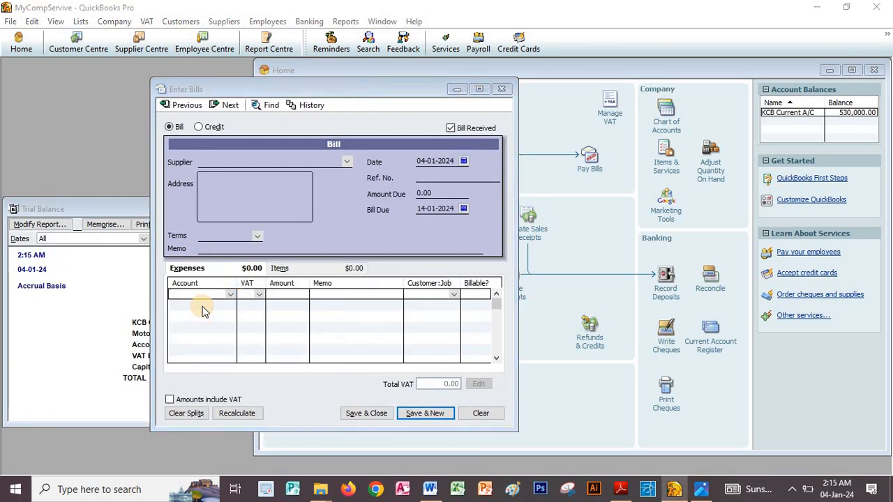
{"action": "left_click", "coordinate": [312, 341]}
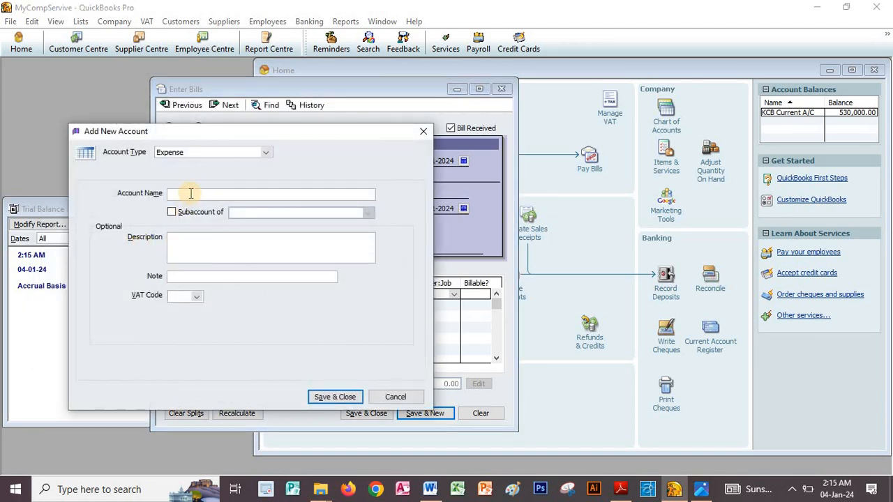
{"action": "type", "text": "Rent"}
{"action": "left_click", "coordinate": [348, 397]}
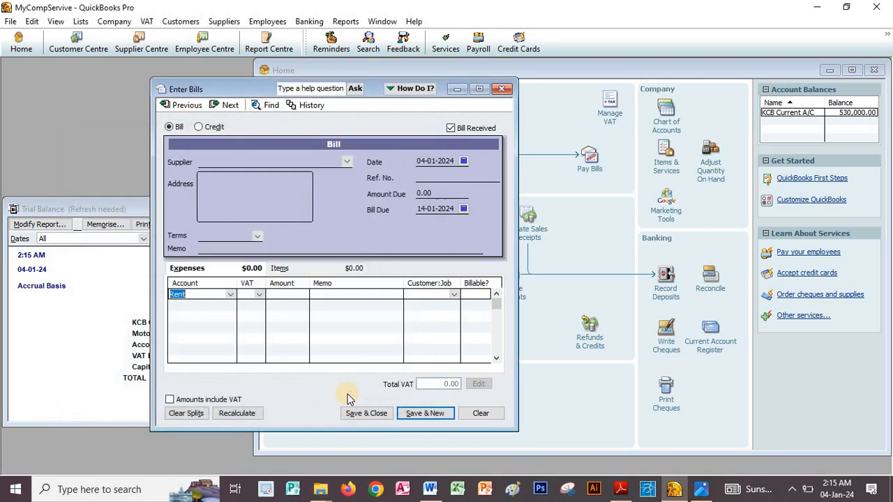
Check the rent figure in the Expense incurred table in Adobe Reader, and set the Rent line's amount to 50,000 in QuickBooks
{"action": "key", "text": "alt+Tab"}
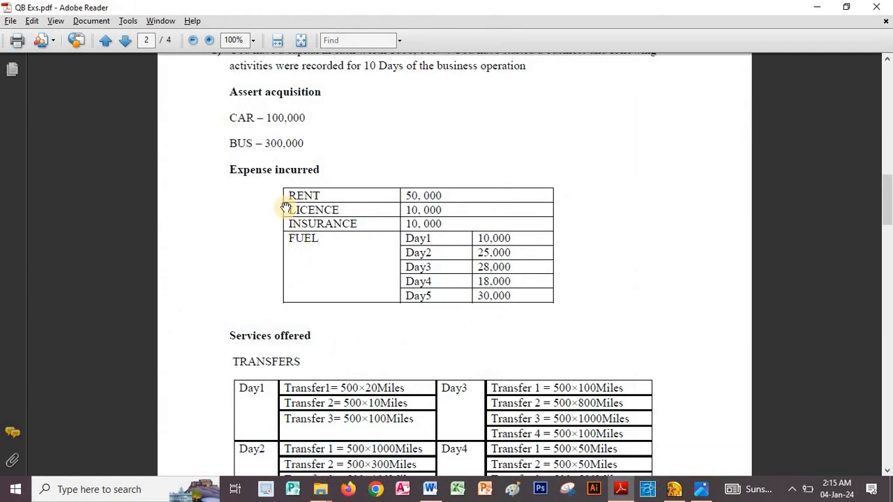
{"action": "key", "text": "alt+Tab"}
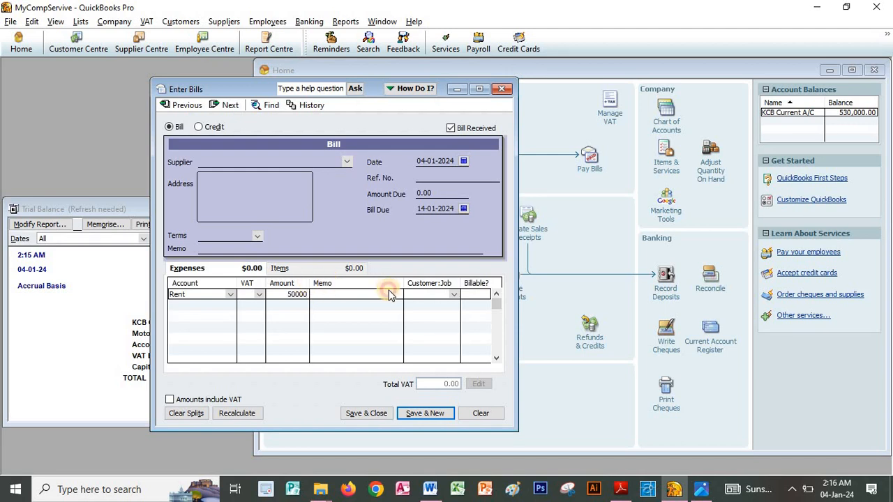
{"action": "left_click", "coordinate": [366, 294]}
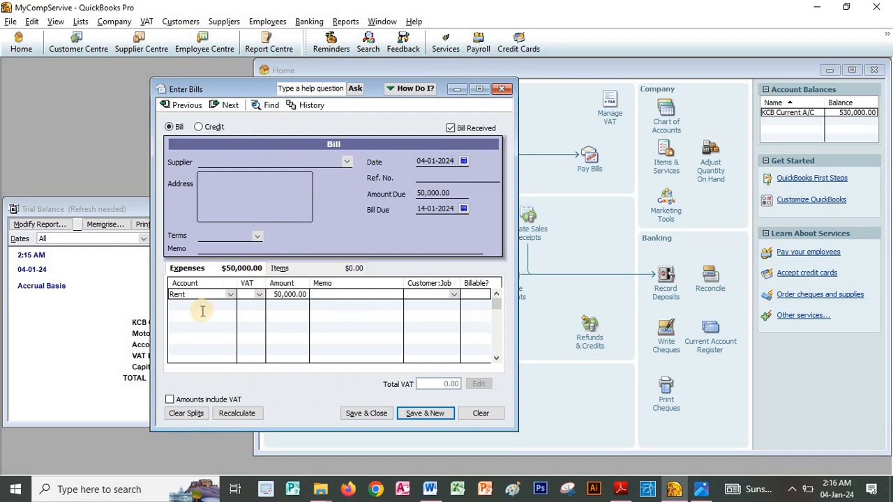
{"action": "key", "text": "alt+Tab"}
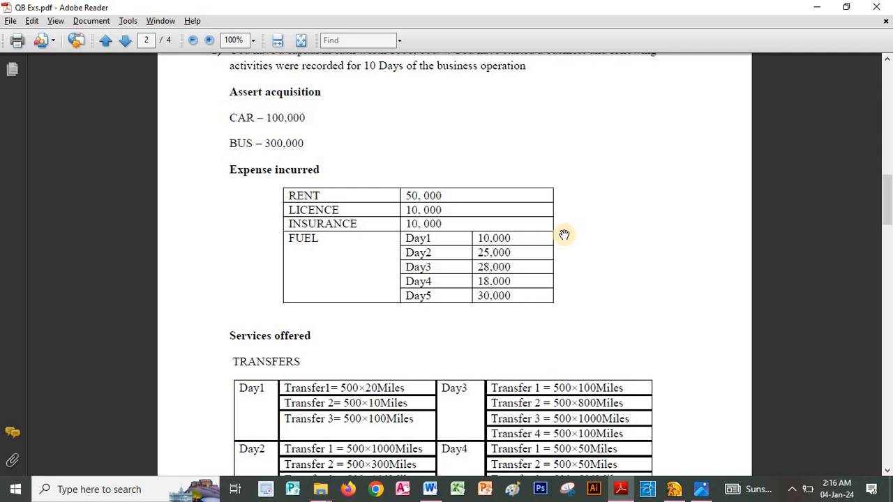
{"action": "key", "text": "alt+Tab"}
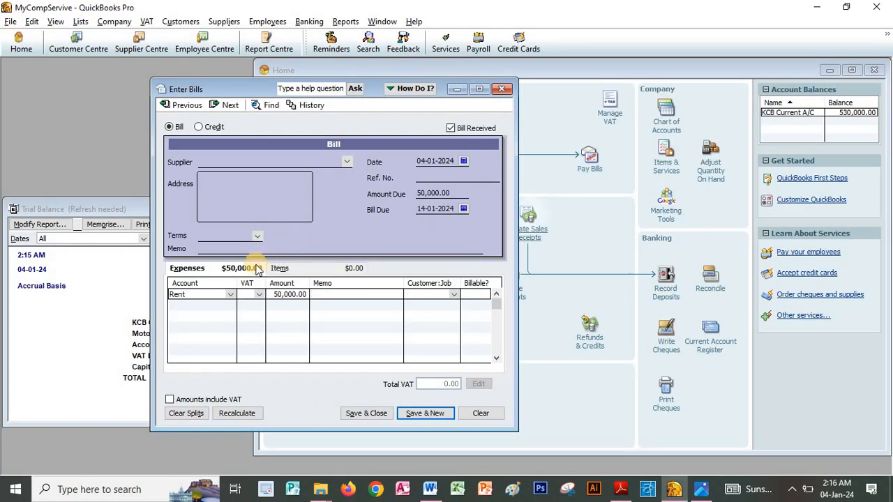
Enter Landlord as a new supplier on the rent bill, and save the bill
{"action": "left_click", "coordinate": [264, 161]}
{"action": "type", "text": "Lan"}
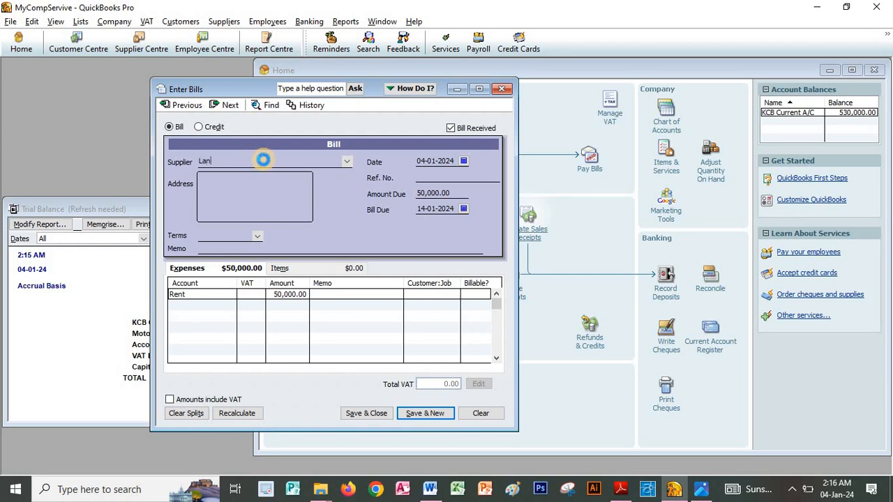
{"action": "type", "text": "dlord"}
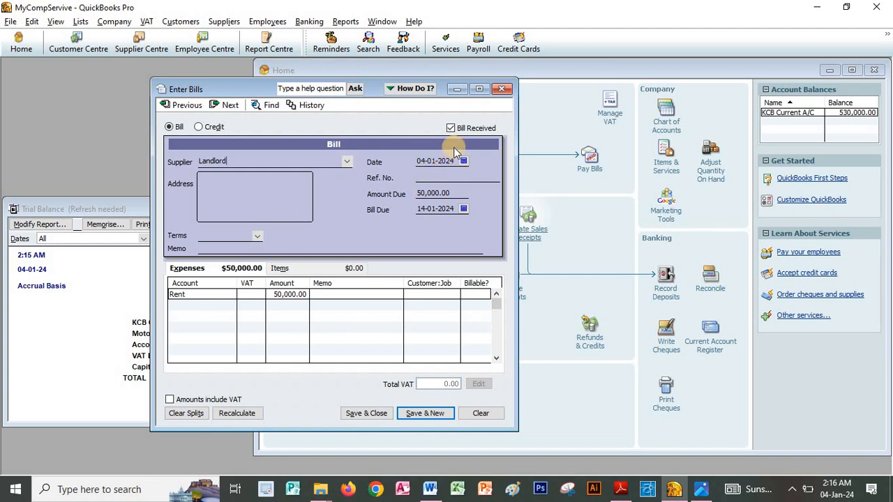
{"action": "left_click", "coordinate": [415, 418]}
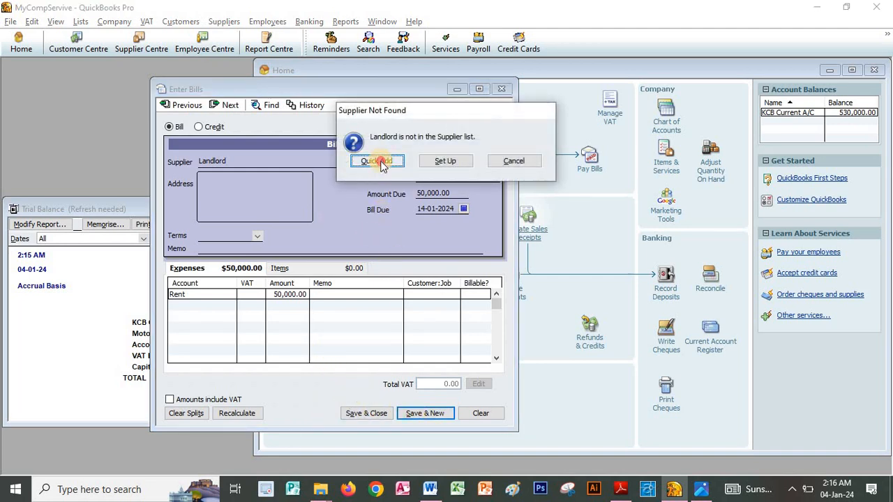
{"action": "left_click", "coordinate": [377, 161]}
{"action": "left_click", "coordinate": [424, 415]}
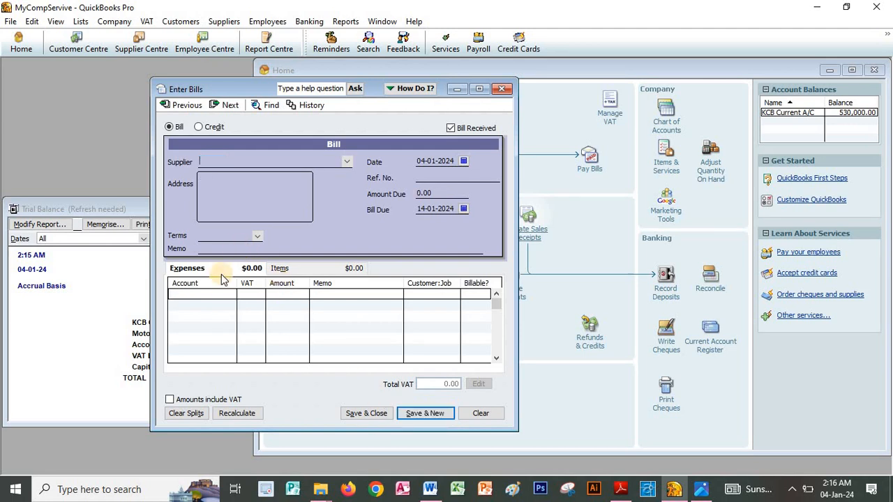
Create an expense account named License on the new bill, checking the expense in Adobe Reader, and set its amount to 10,000
{"action": "left_click", "coordinate": [229, 296]}
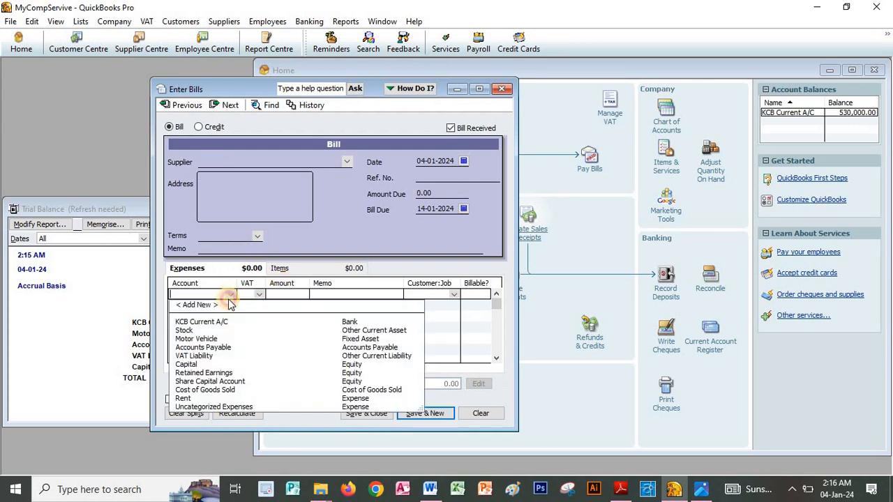
{"action": "left_click", "coordinate": [193, 305]}
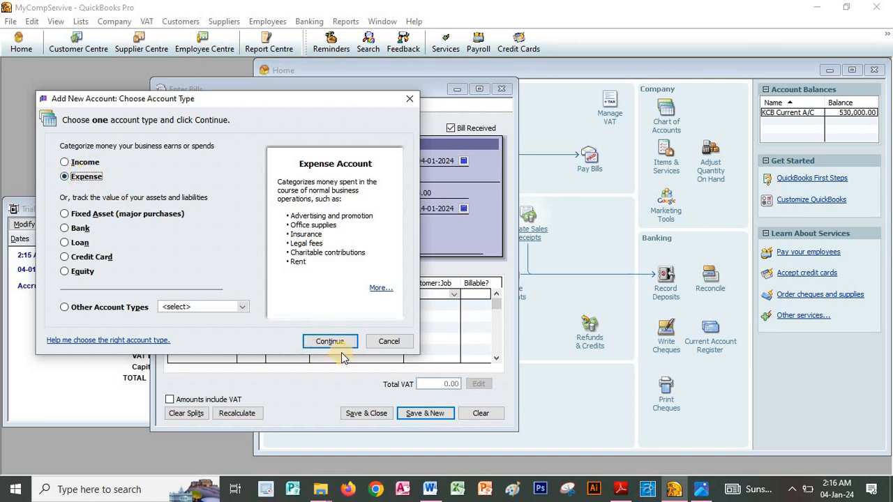
{"action": "left_click", "coordinate": [330, 342]}
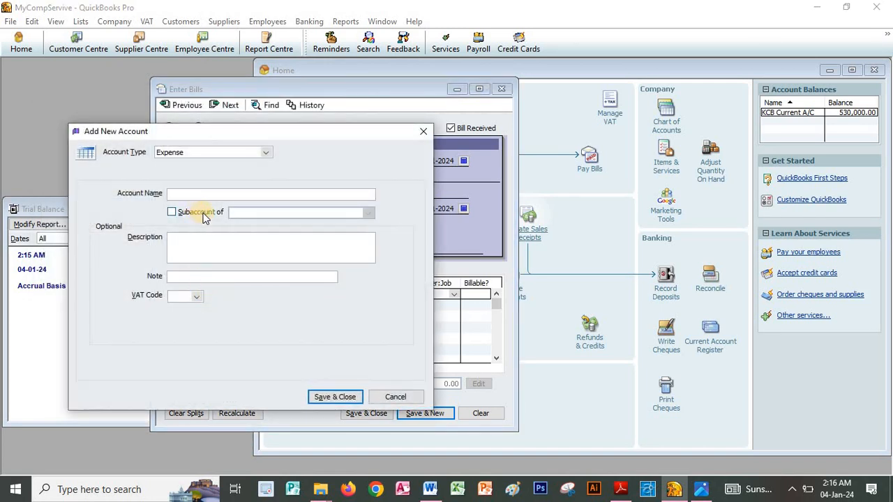
{"action": "key", "text": "alt+Tab"}
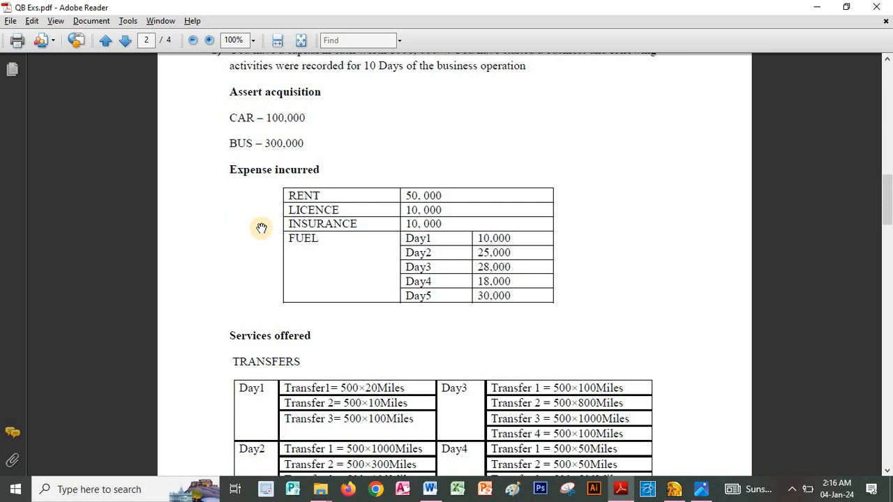
{"action": "key", "text": "alt+Tab"}
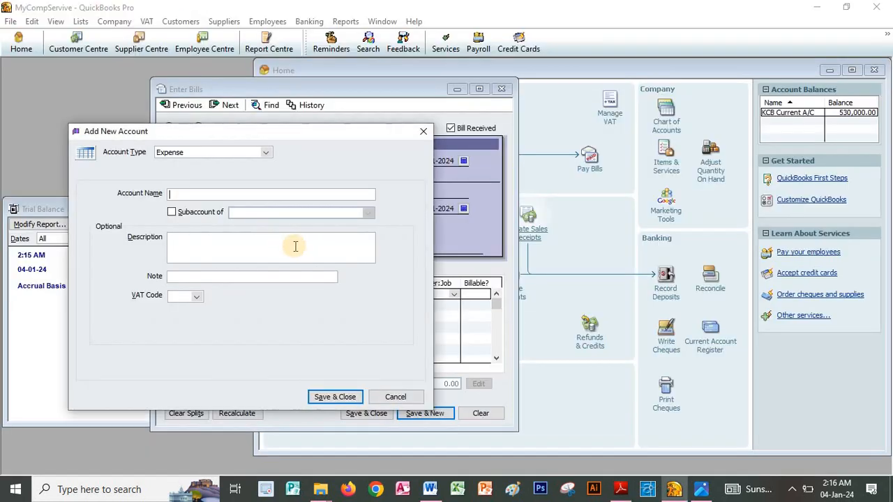
{"action": "type", "text": "License"}
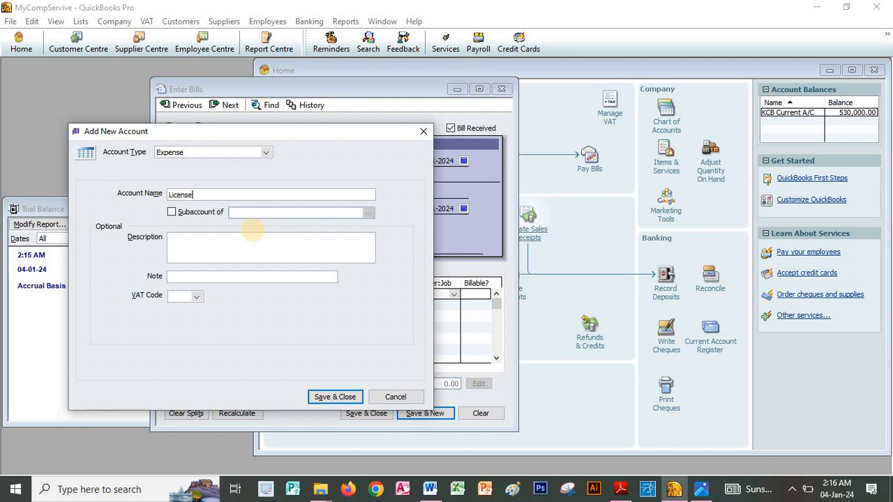
{"action": "left_click", "coordinate": [335, 397]}
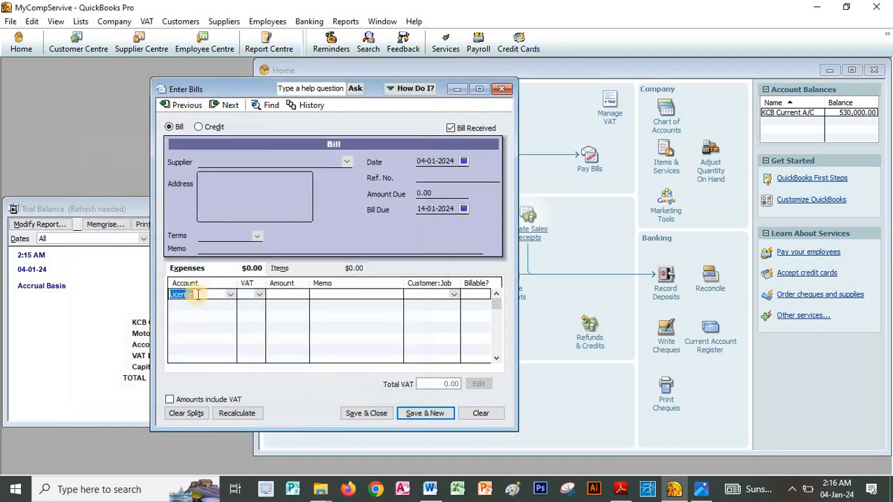
{"action": "left_click", "coordinate": [287, 295]}
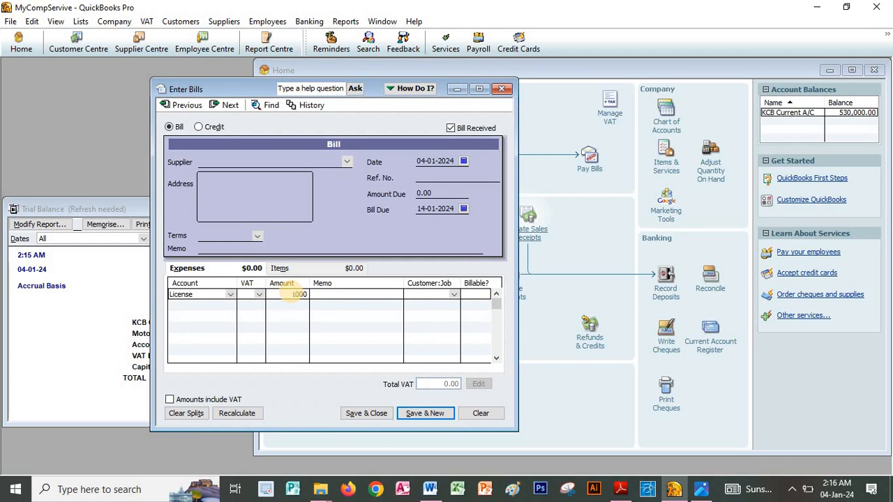
{"action": "type", "text": "10000"}
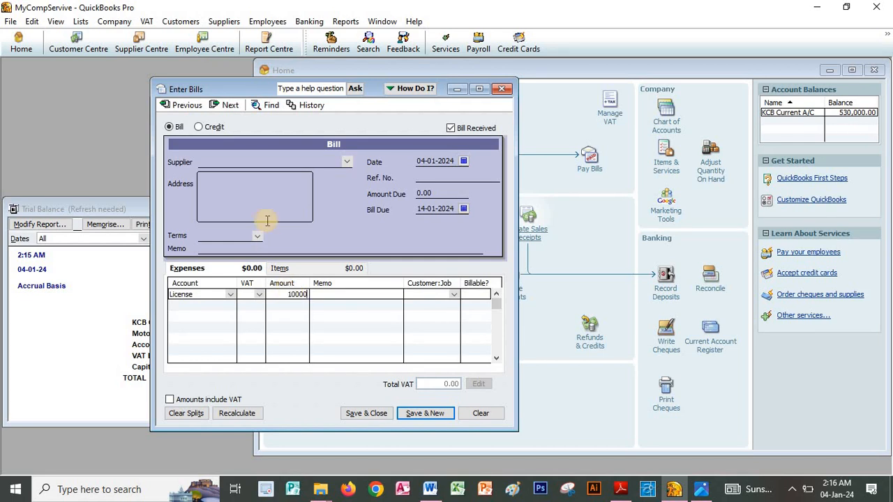
Enter County council as the supplier on the License bill, and save the bill
{"action": "left_click", "coordinate": [294, 161]}
{"action": "type", "text": "C"}
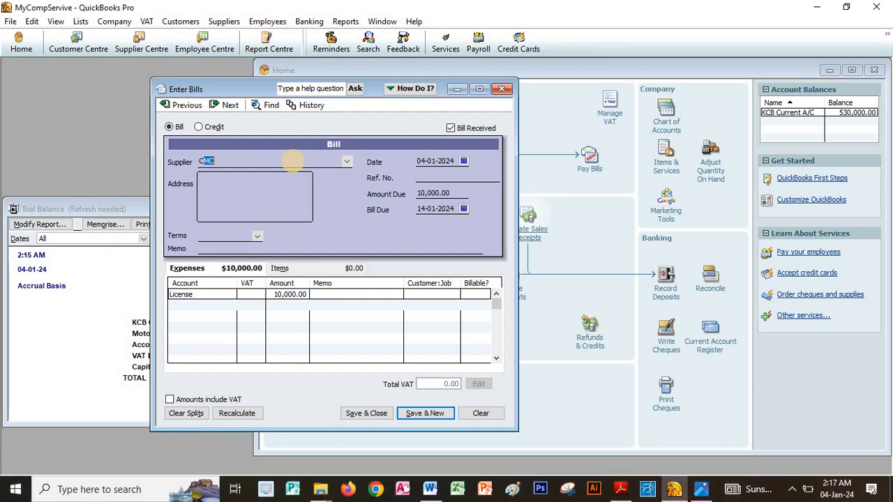
{"action": "type", "text": "ounty council"}
{"action": "key", "text": "Tab"}
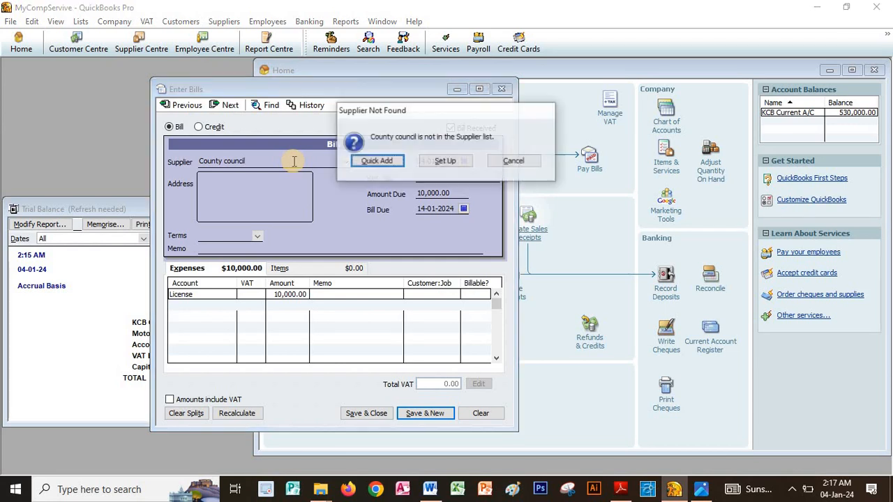
{"action": "key", "text": "Escape"}
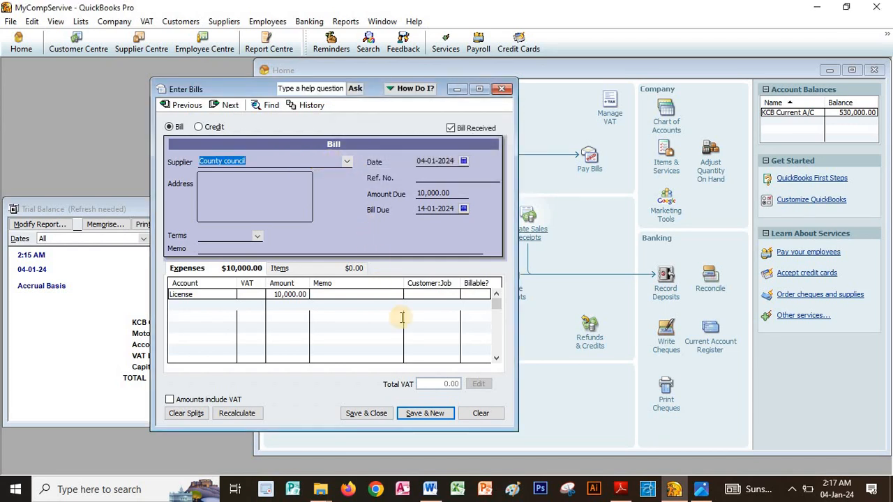
{"action": "left_click", "coordinate": [411, 414]}
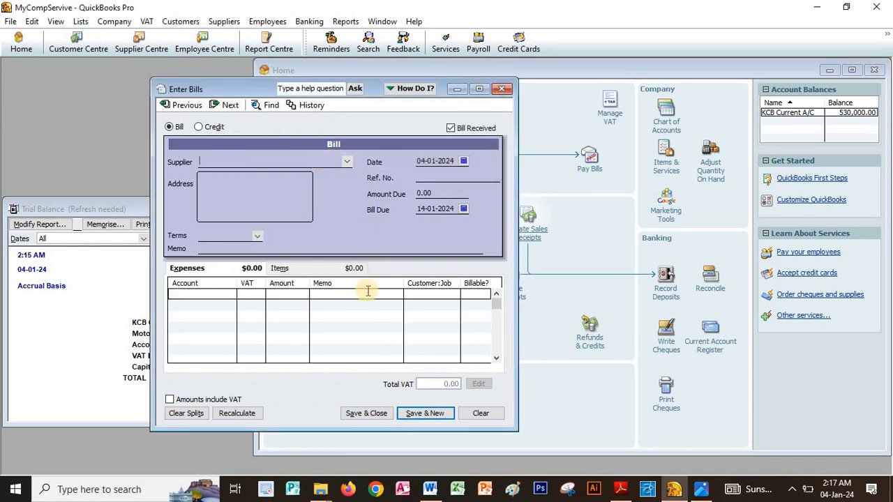
Create an expense account named Insurance for the next bill's first line, and check the insurance amount in Adobe Reader
{"action": "left_click", "coordinate": [230, 296]}
{"action": "left_click", "coordinate": [230, 294]}
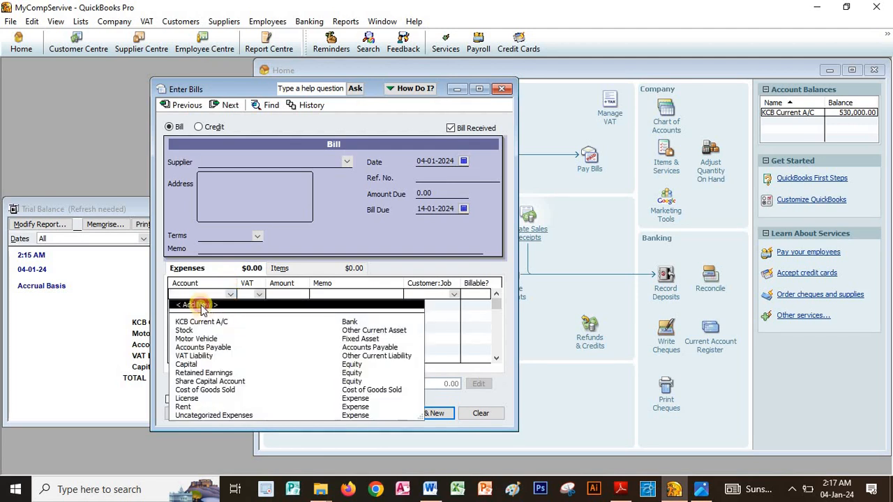
{"action": "left_click", "coordinate": [203, 309]}
{"action": "left_click", "coordinate": [324, 344]}
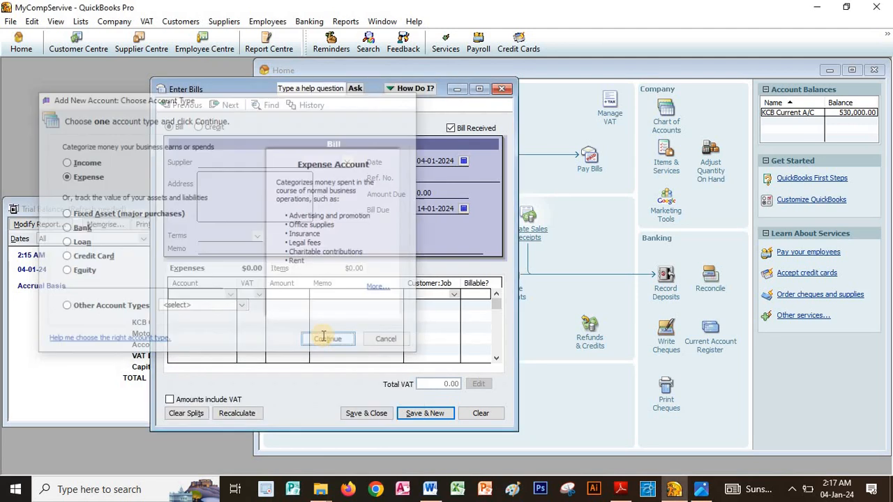
{"action": "key", "text": "alt+Tab"}
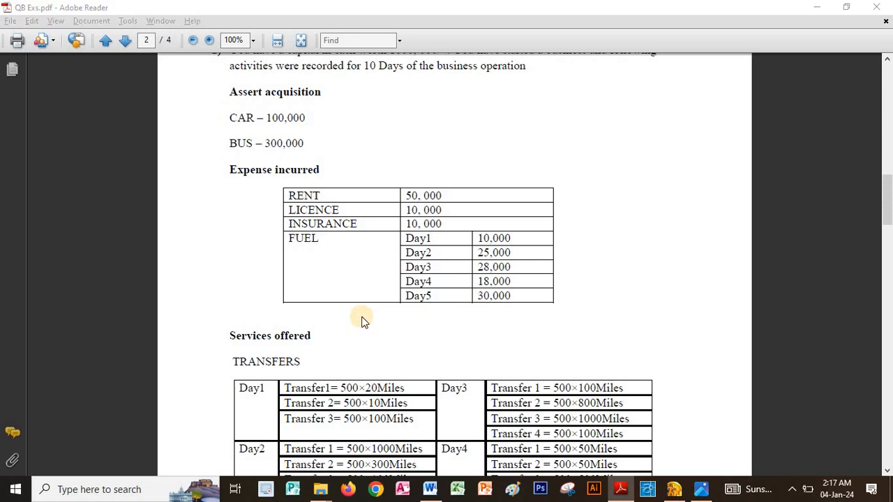
{"action": "key", "text": "alt+Tab"}
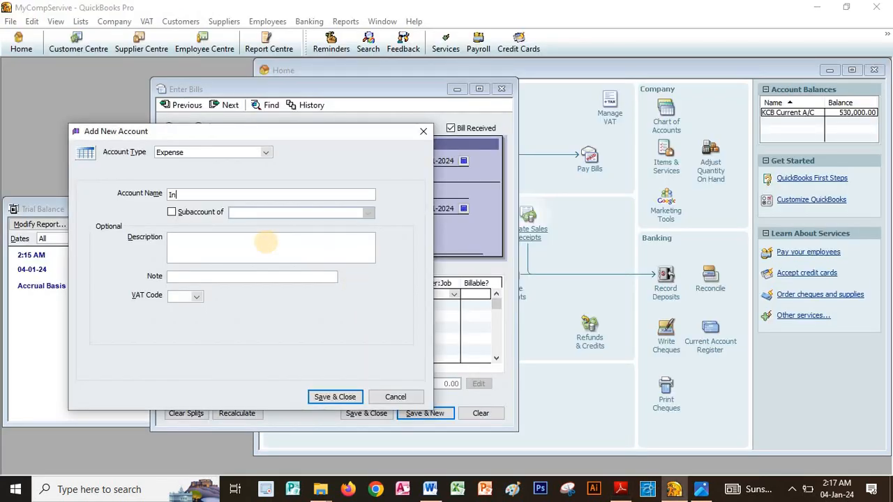
{"action": "type", "text": "Insurance"}
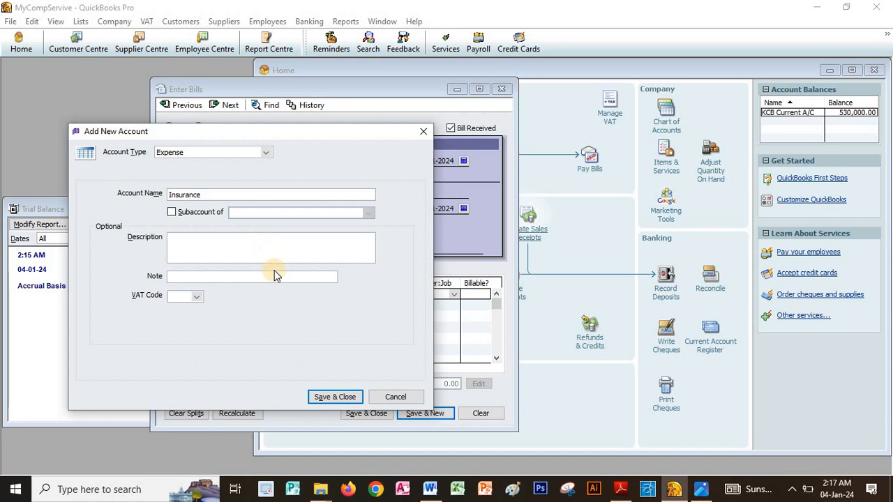
{"action": "left_click", "coordinate": [324, 395]}
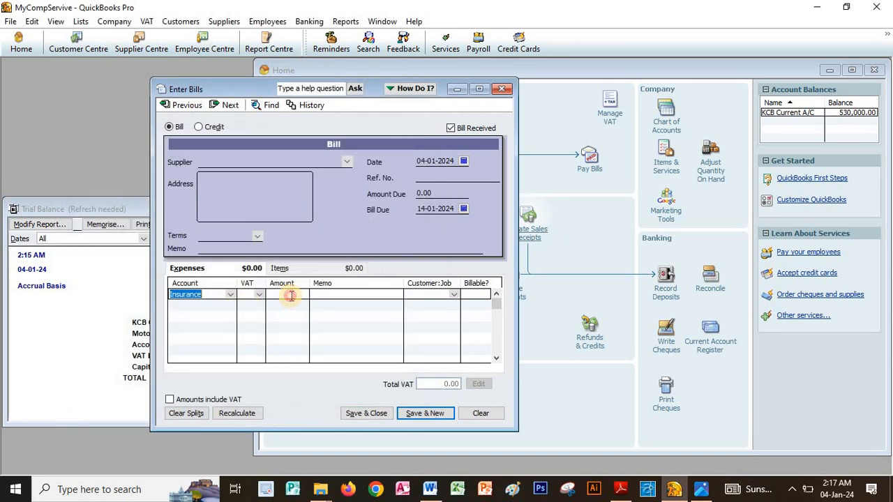
{"action": "left_click", "coordinate": [287, 296]}
{"action": "key", "text": "alt+Tab"}
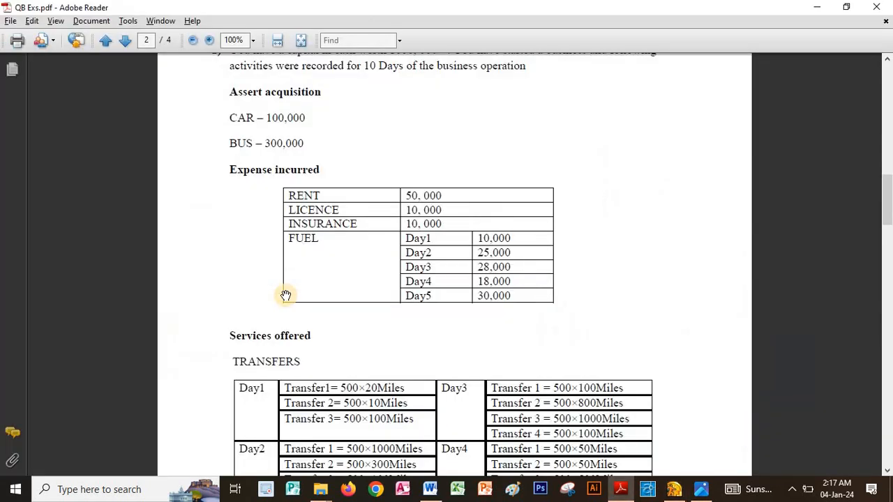
Return to QuickBooks and set the Insurance line's amount to 10,000 on the bill
{"action": "key", "text": "alt+Tab"}
{"action": "type", "text": "1"}
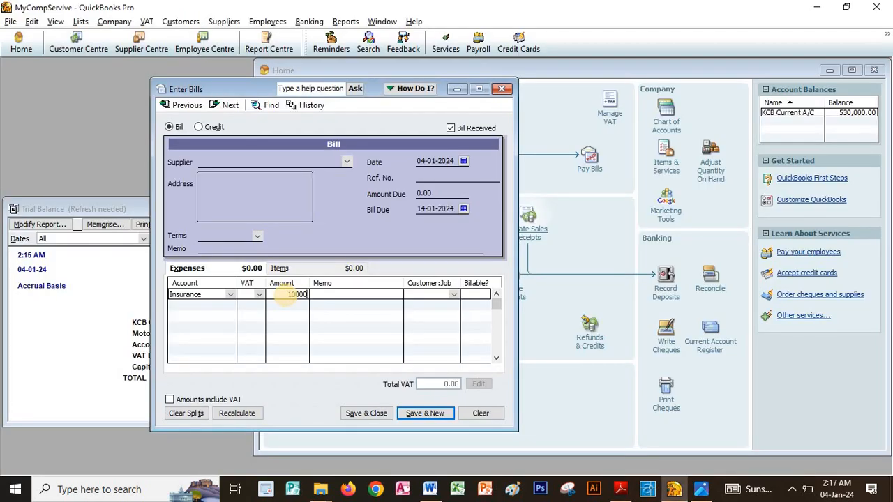
{"action": "type", "text": "0,000"}
Enter KRA as a new supplier on the Insurance bill, and save the bill
{"action": "left_click", "coordinate": [277, 160]}
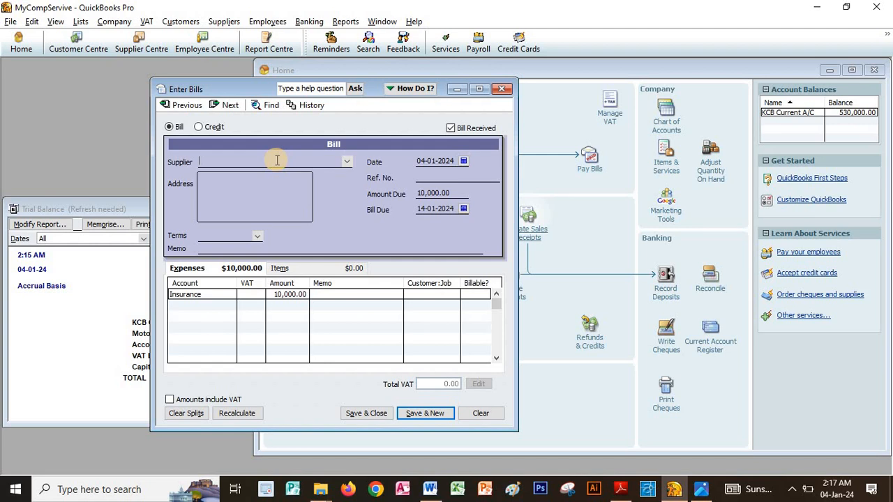
{"action": "type", "text": "KRA"}
{"action": "key", "text": "Tab"}
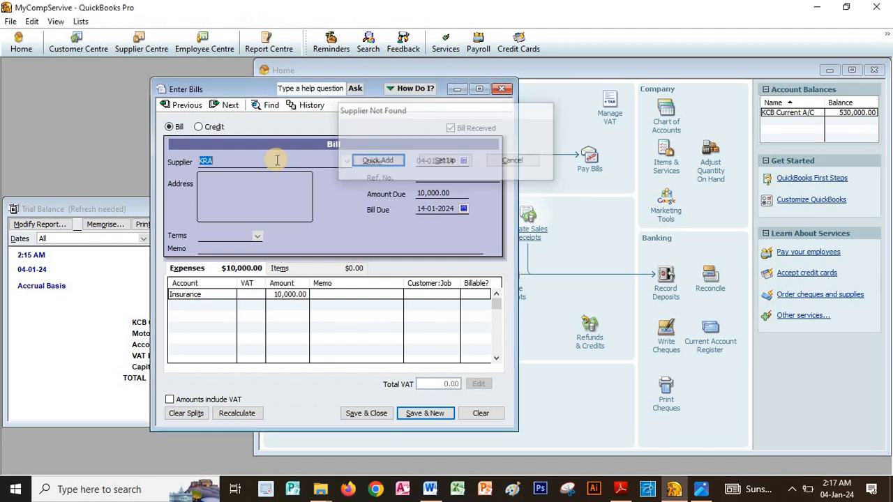
{"action": "key", "text": "Escape"}
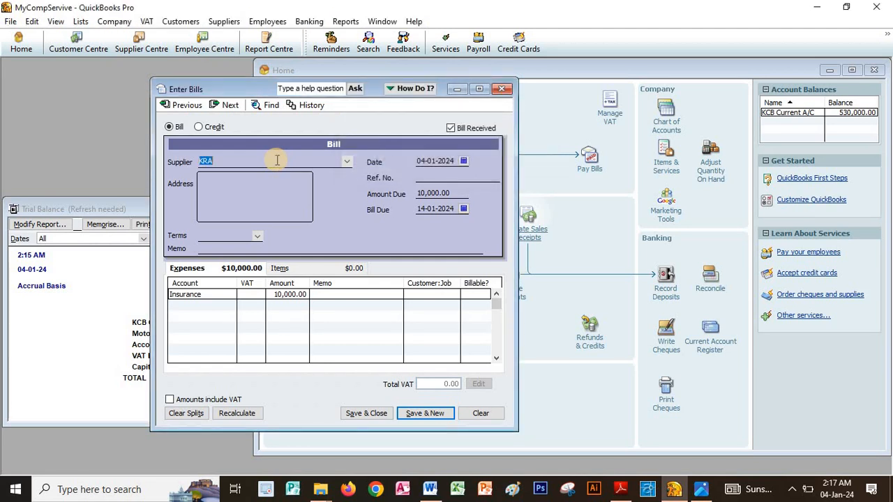
{"action": "left_click", "coordinate": [423, 413]}
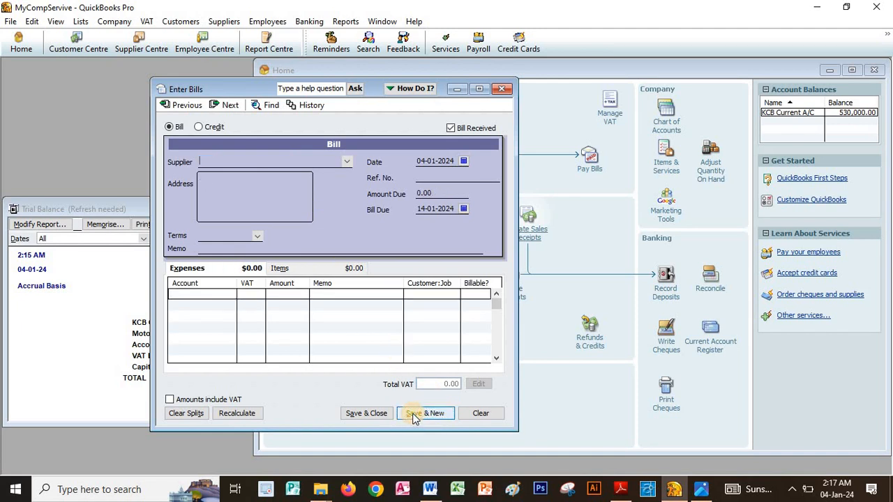
Check the next expense in Adobe Reader and create an expense account named Fuel on the new bill's first line
{"action": "key", "text": "alt+Tab"}
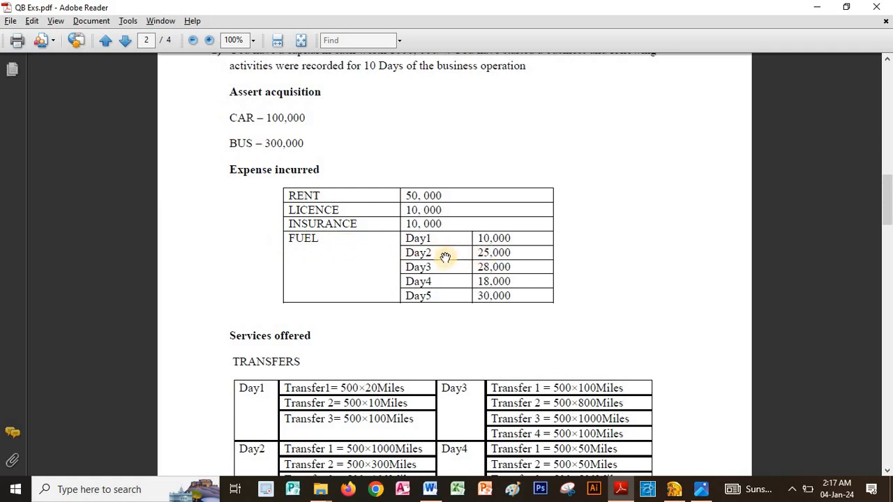
{"action": "key", "text": "alt+Tab"}
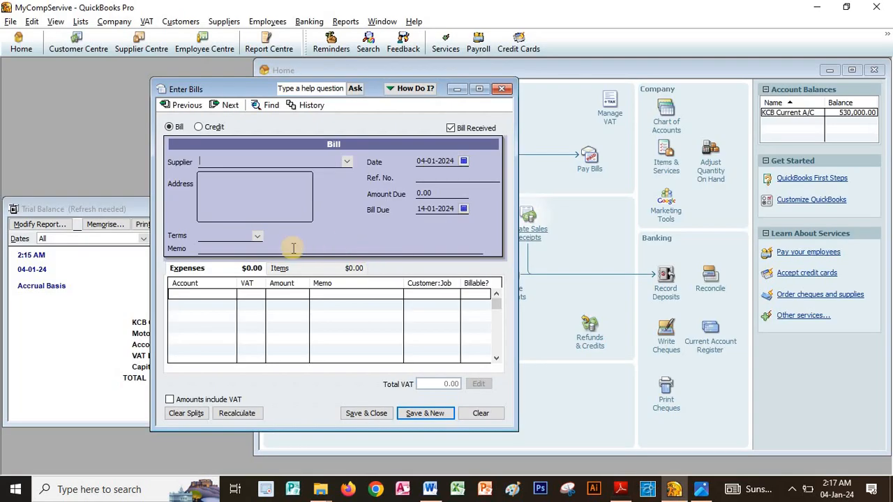
{"action": "left_click", "coordinate": [223, 293]}
{"action": "left_click", "coordinate": [231, 296]}
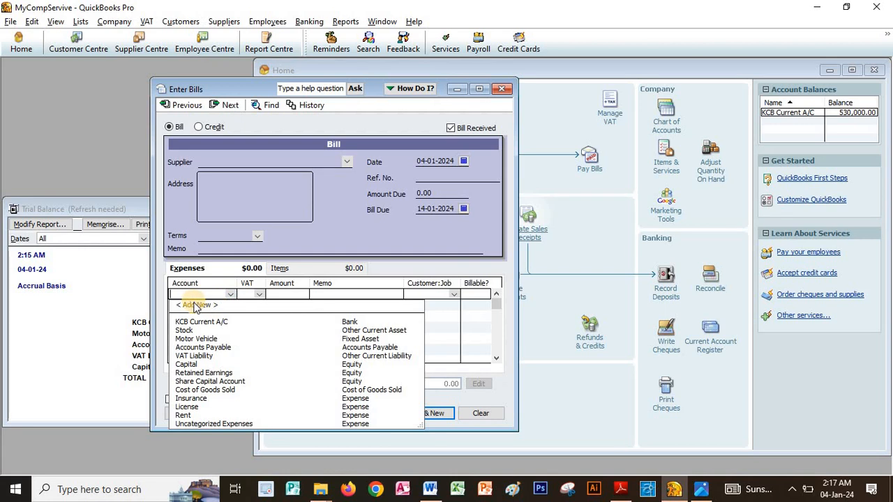
{"action": "left_click", "coordinate": [195, 304]}
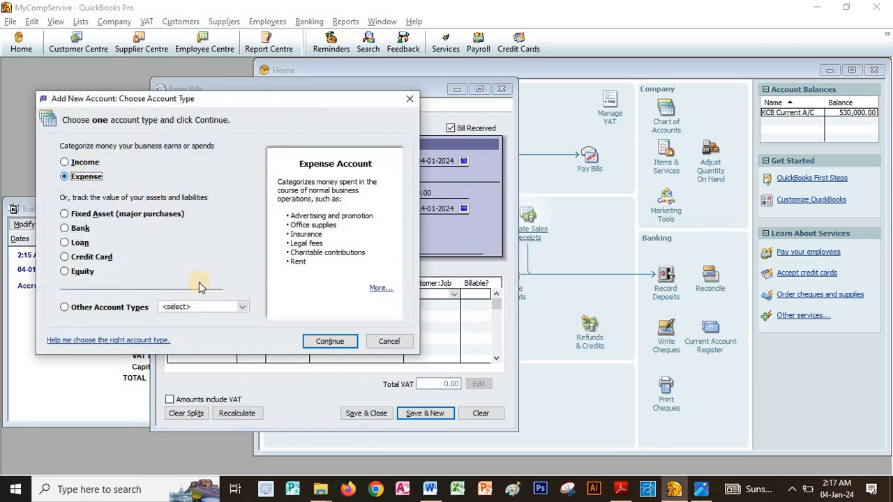
{"action": "left_click", "coordinate": [328, 341]}
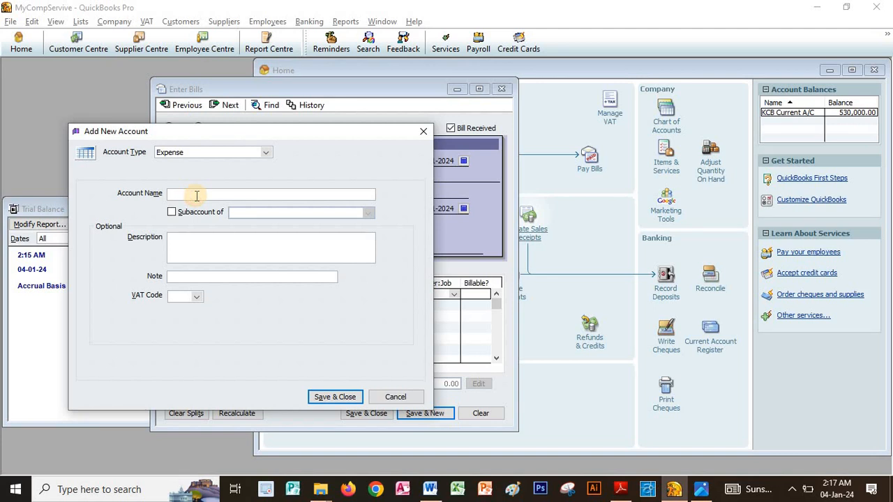
{"action": "type", "text": "Fuel"}
{"action": "left_click", "coordinate": [328, 397]}
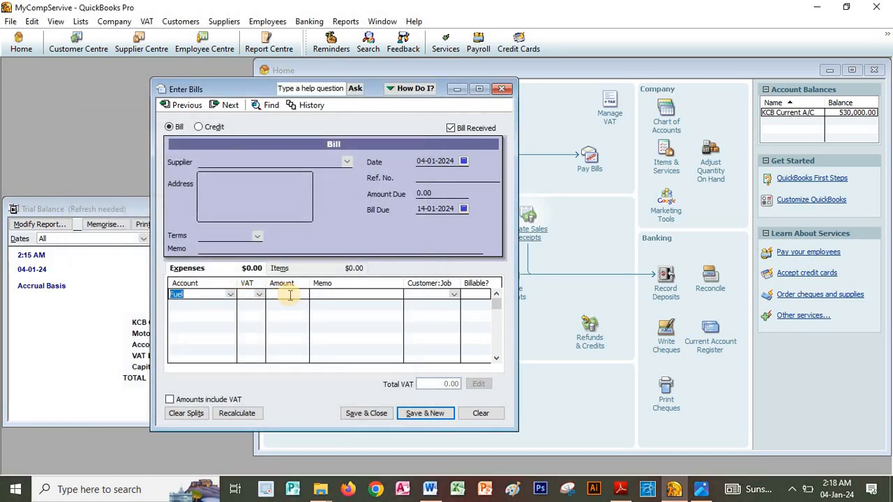
Set the Fuel line's amount to 10,000, checking it in Adobe Reader, and enter SHELL as a new supplier
{"action": "key", "text": "alt+Tab"}
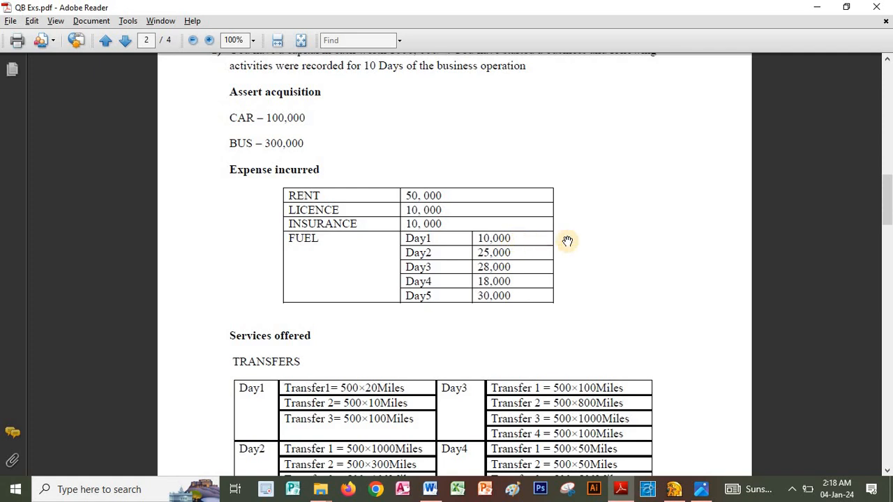
{"action": "key", "text": "alt+Tab"}
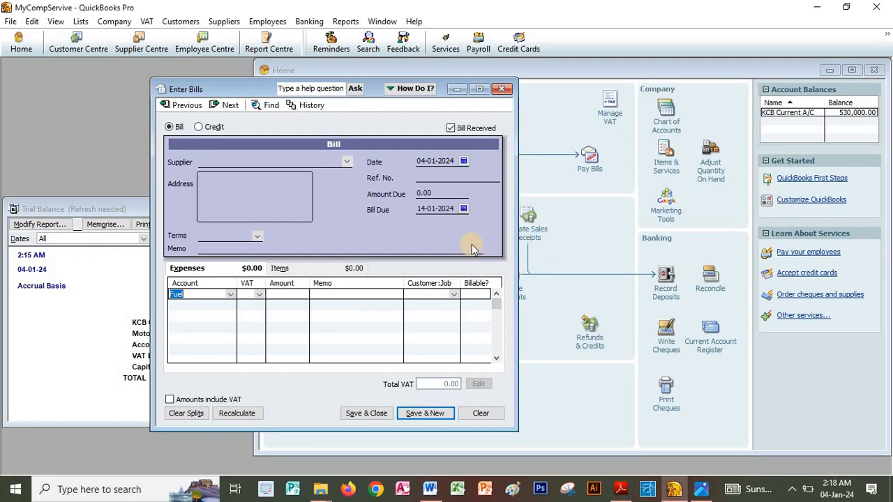
{"action": "left_click", "coordinate": [286, 294]}
{"action": "type", "text": "10000"}
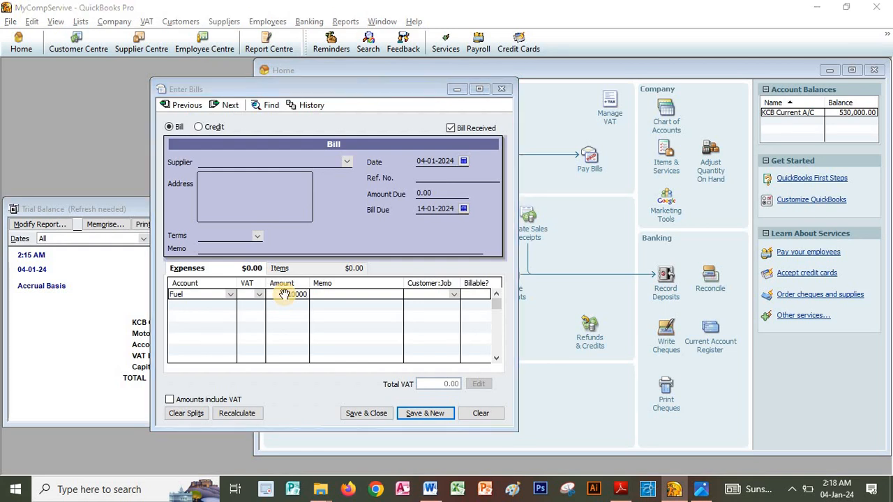
{"action": "key", "text": "alt+Tab"}
{"action": "key", "text": "alt+Tab"}
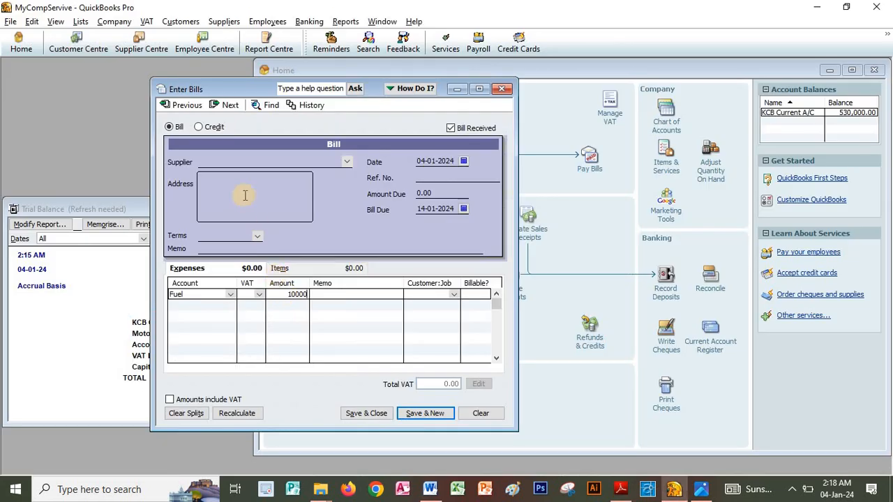
{"action": "left_click", "coordinate": [262, 162]}
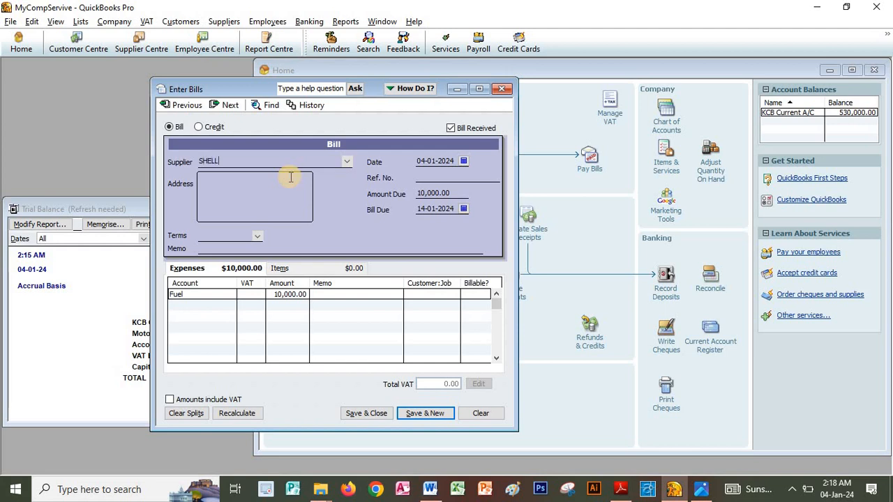
{"action": "key", "text": "Tab"}
{"action": "key", "text": "Escape"}
{"action": "left_click", "coordinate": [222, 306]}
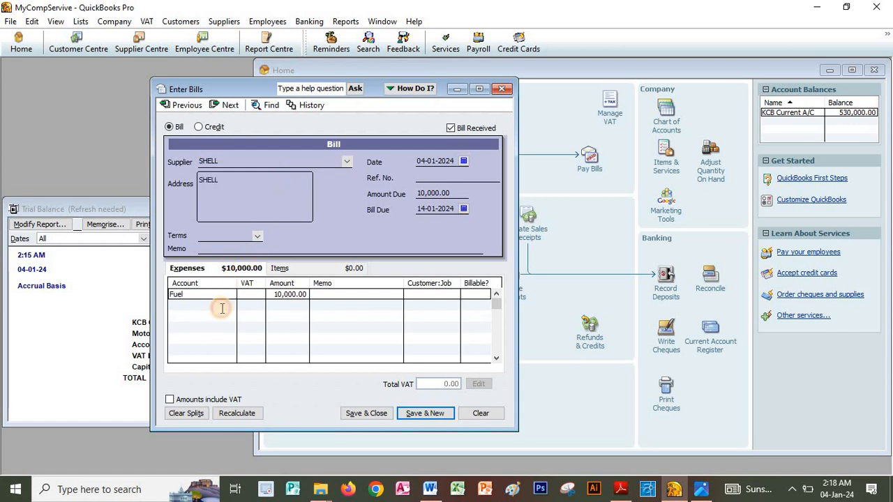
{"action": "left_click", "coordinate": [230, 305]}
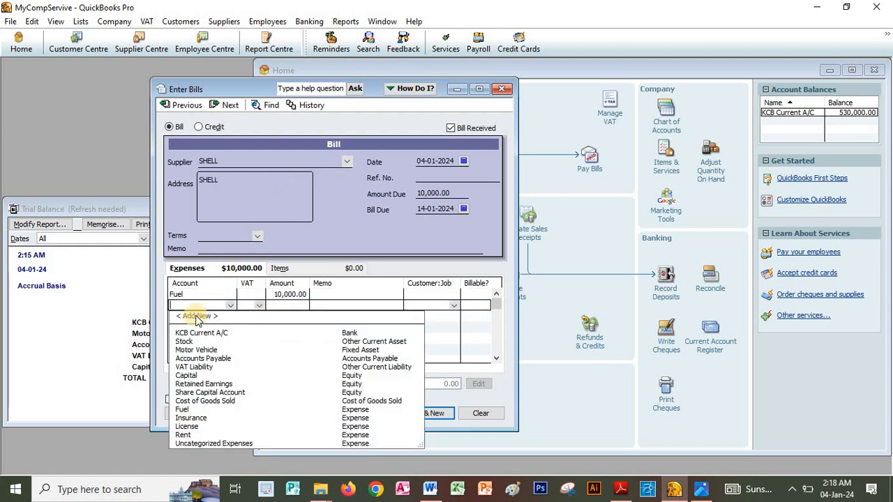
{"action": "left_click", "coordinate": [222, 294]}
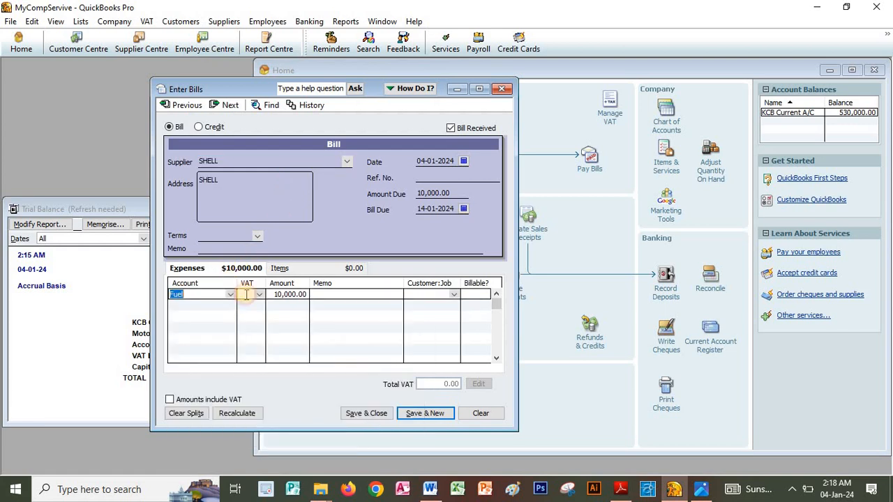
Add 25,000, 28,000 and 30,000 to the Fuel line's 10,000 amount, consulting the fuel table in Adobe Reader
{"action": "left_click", "coordinate": [304, 296]}
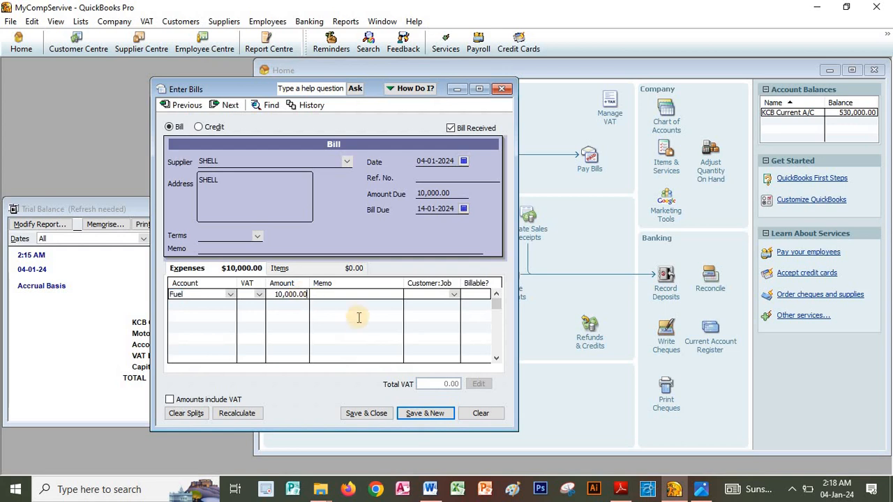
{"action": "key", "text": "alt+Tab"}
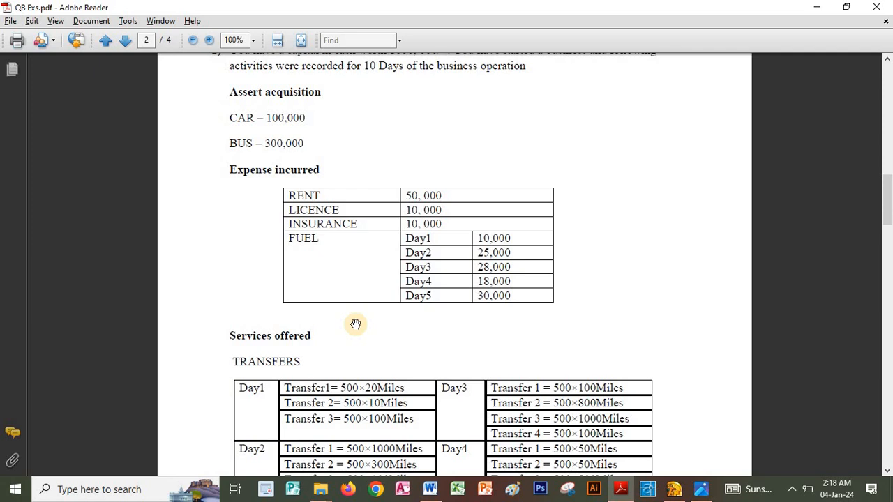
{"action": "key", "text": "alt+Tab"}
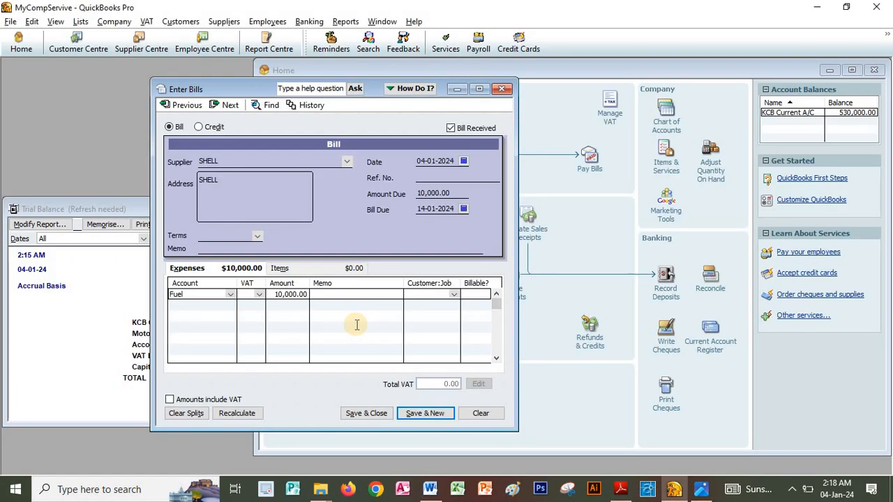
{"action": "type", "text": "+ 25"}
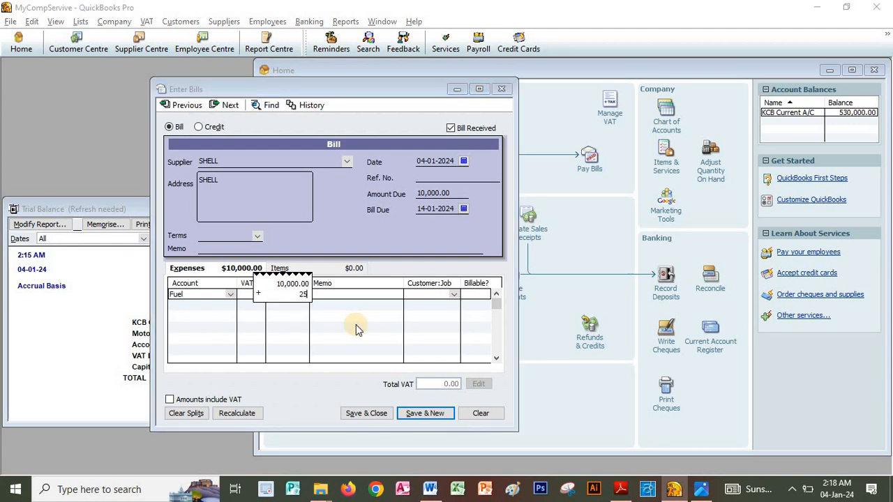
{"action": "type", "text": ",000.00 "}
{"action": "type", "text": "+ 2"}
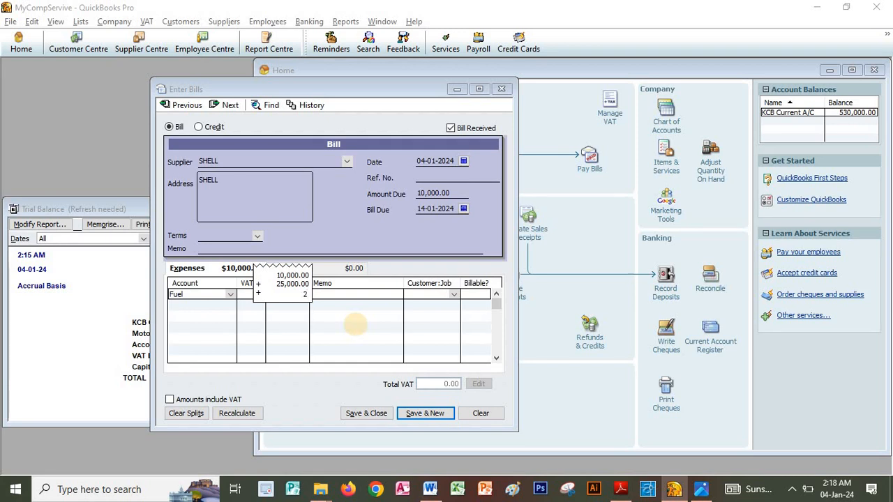
{"action": "type", "text": "8,00"}
{"action": "type", "text": "0.00 + 30000"}
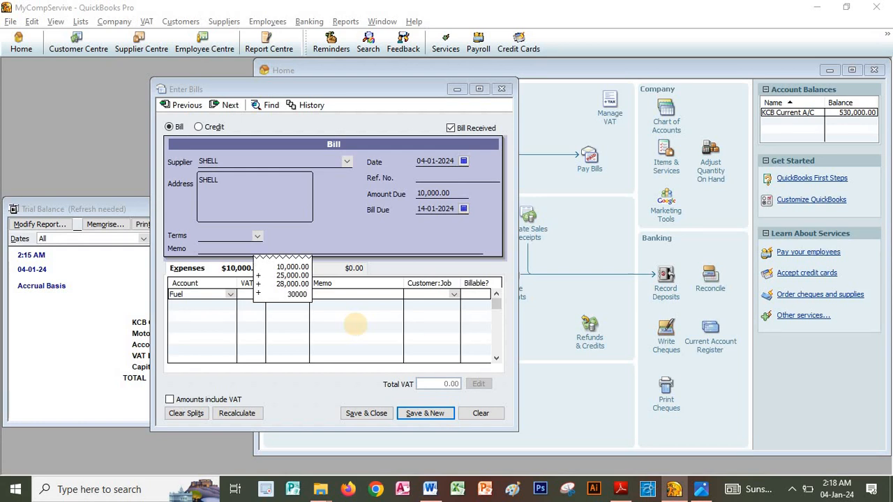
{"action": "key", "text": "alt+Tab"}
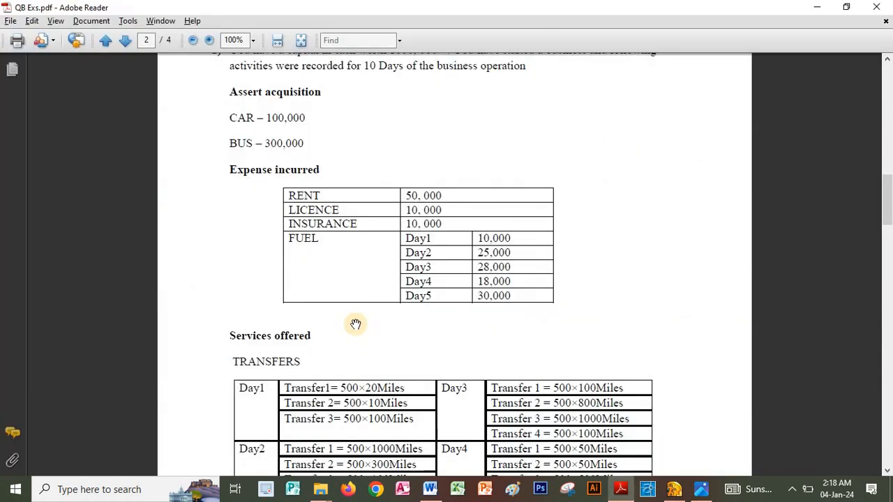
{"action": "key", "text": "alt+Tab"}
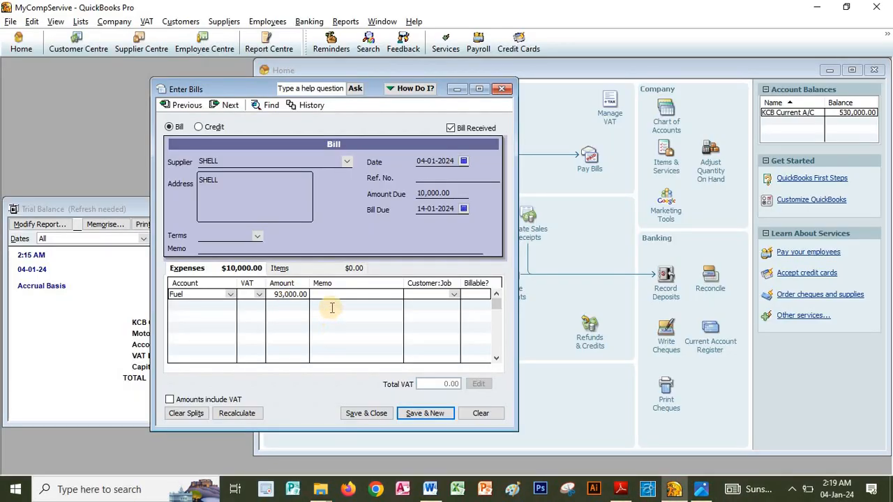
{"action": "left_click", "coordinate": [433, 193]}
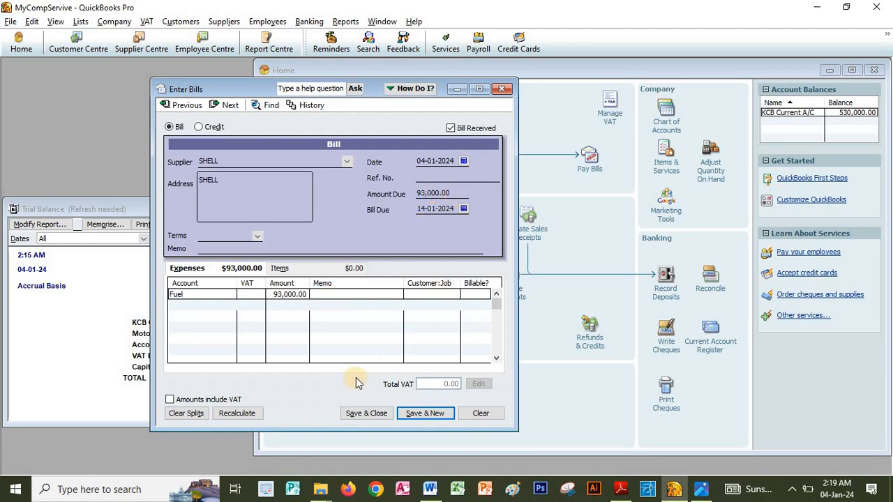
Compare the SHELL bill's Fuel amount with the five daily fuel amounts listed in Adobe Reader
{"action": "key", "text": "alt+Tab"}
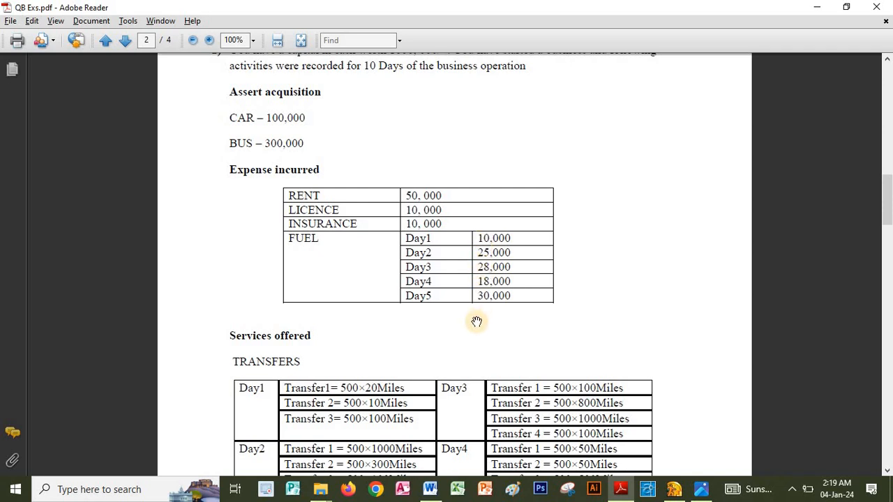
{"action": "key", "text": "alt+Tab"}
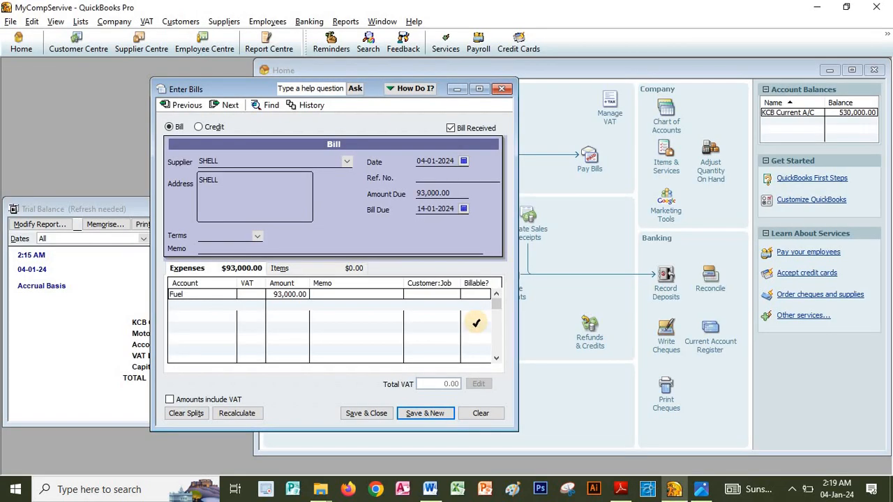
{"action": "key", "text": "alt+Tab"}
{"action": "key", "text": "alt+Tab"}
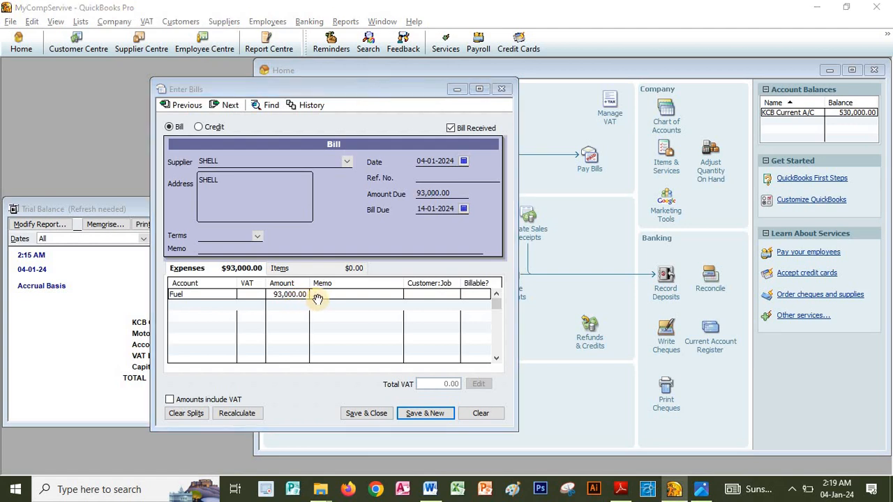
{"action": "key", "text": "alt+Tab"}
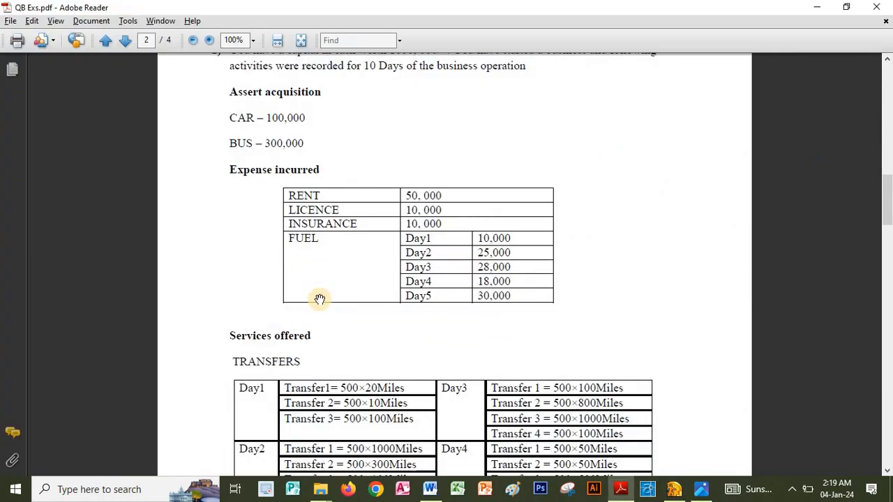
{"action": "key", "text": "alt+Tab"}
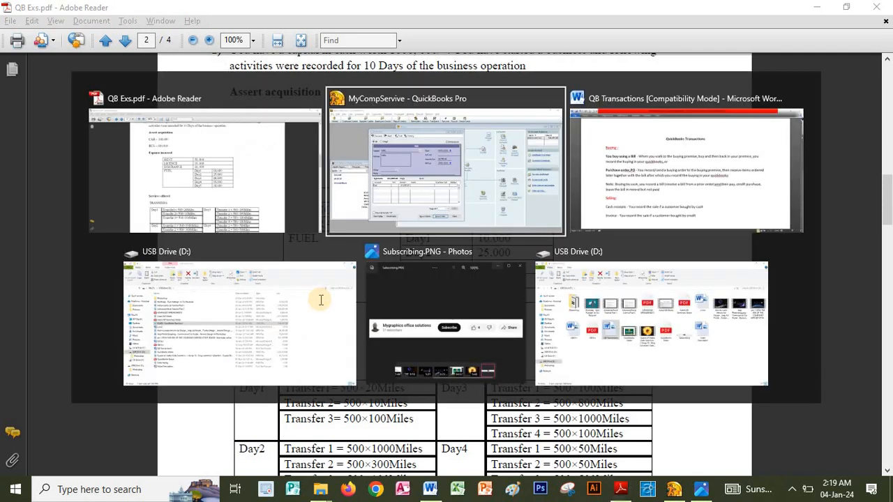
Try to re-enter the Fuel line's amount as the sum of 10,000, 25,000, 28,000 and 1,000, consulting the table in Adobe Reader
{"action": "double_click", "coordinate": [283, 295]}
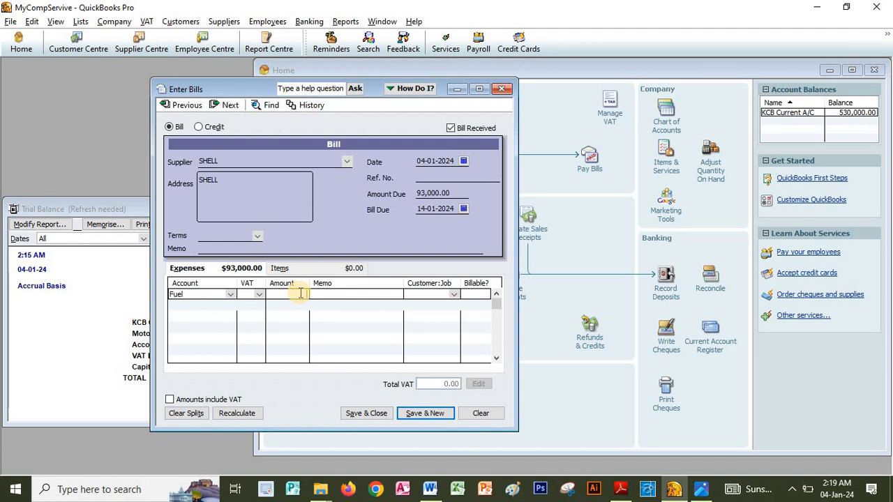
{"action": "type", "text": "10000+"}
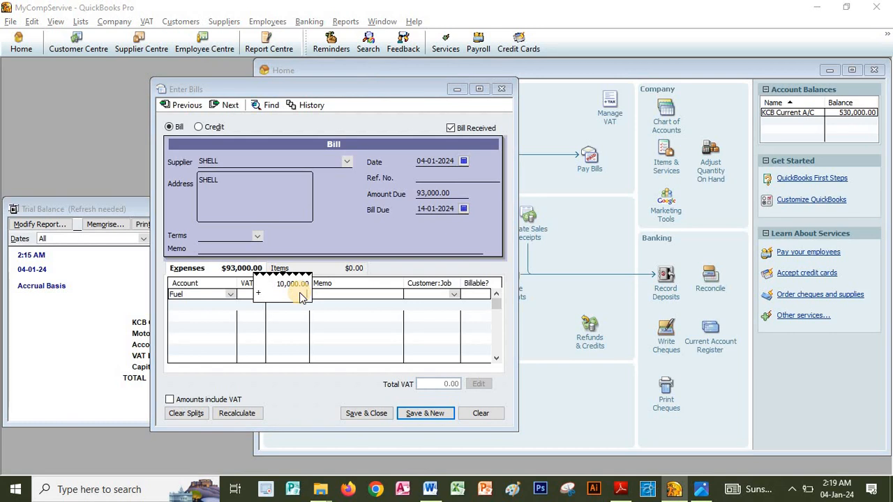
{"action": "key", "text": "alt+Tab"}
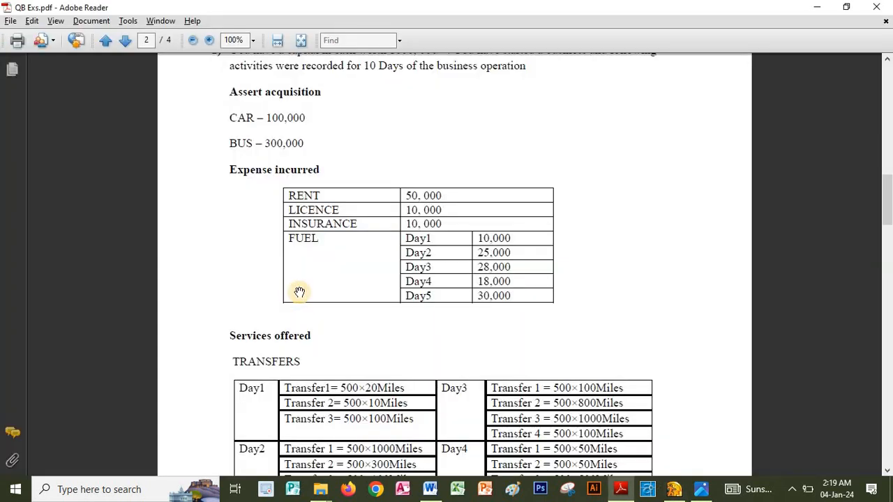
{"action": "key", "text": "alt+Tab"}
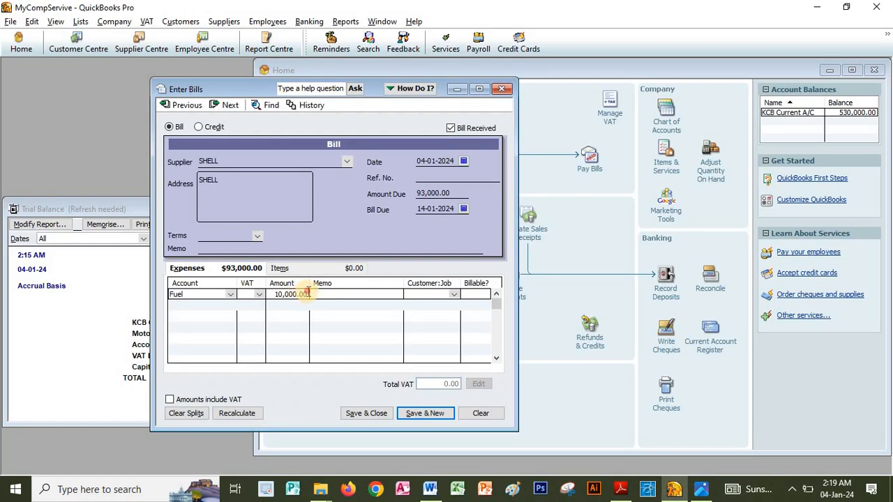
{"action": "type", "text": "+ "}
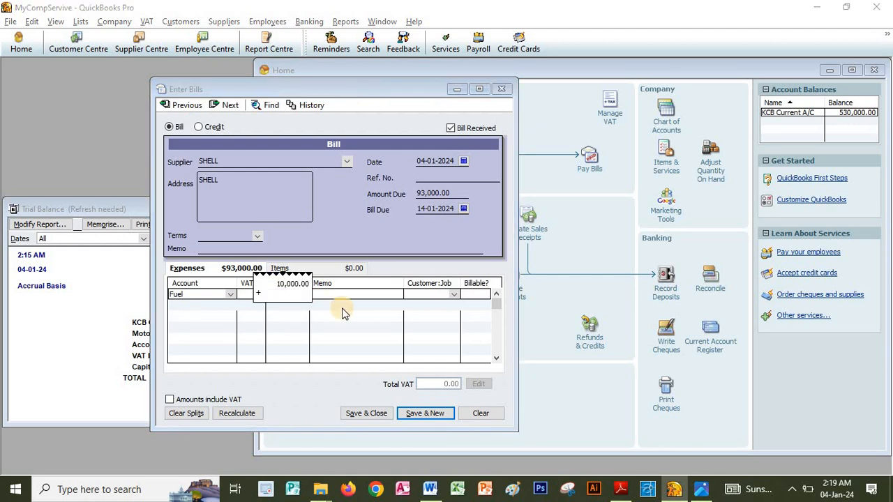
{"action": "type", "text": "25,000.00 "}
{"action": "type", "text": "+"}
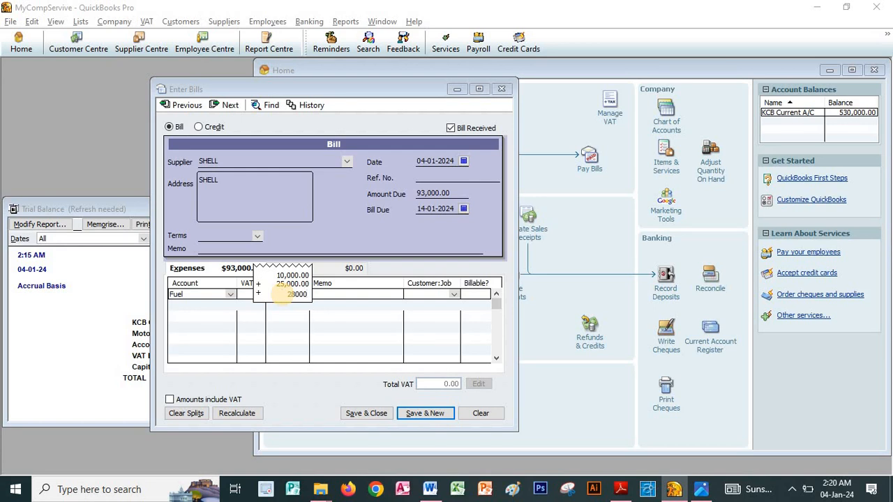
{"action": "key", "text": "plus"}
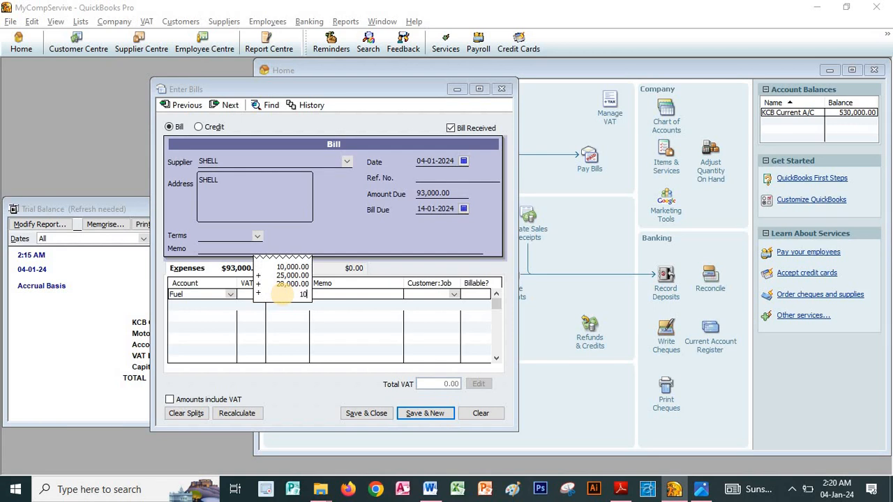
{"action": "type", "text": "1000"}
{"action": "key", "text": "equal"}
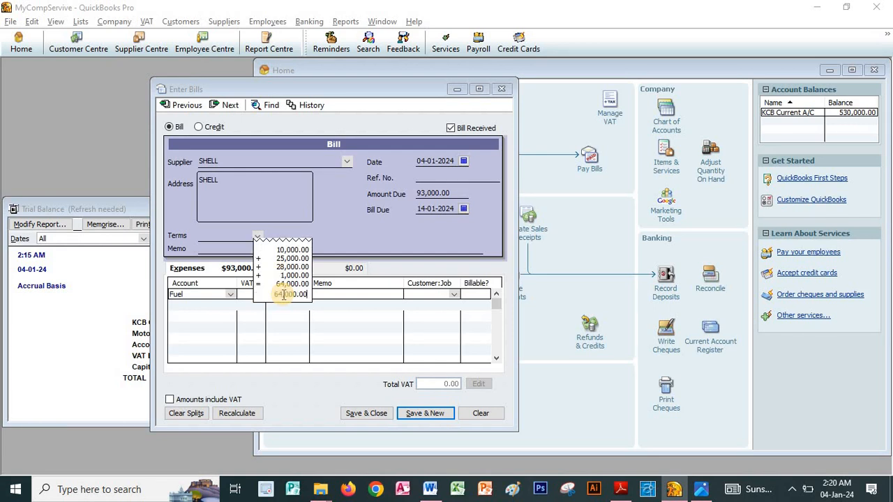
{"action": "key", "text": "Return"}
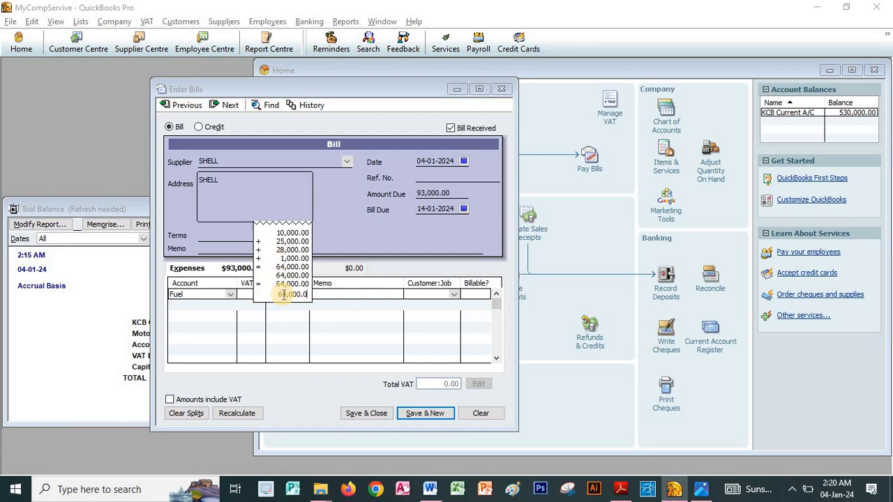
{"action": "left_click", "coordinate": [315, 313]}
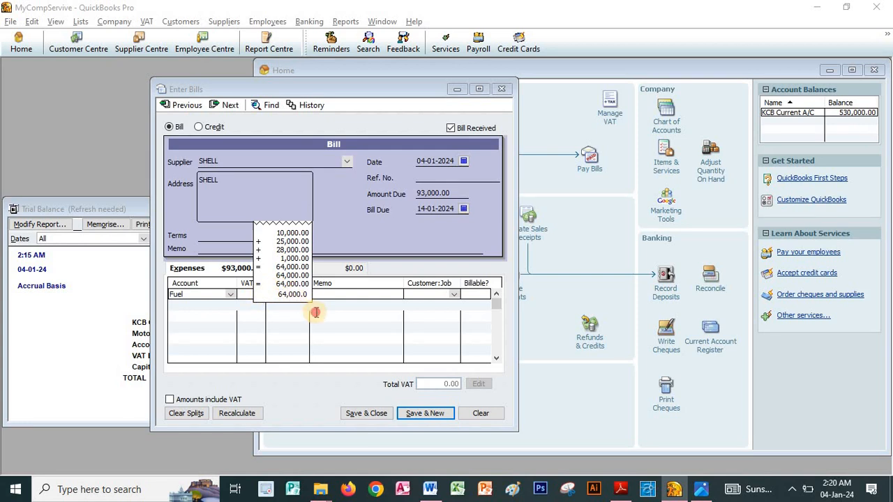
{"action": "left_click", "coordinate": [299, 307]}
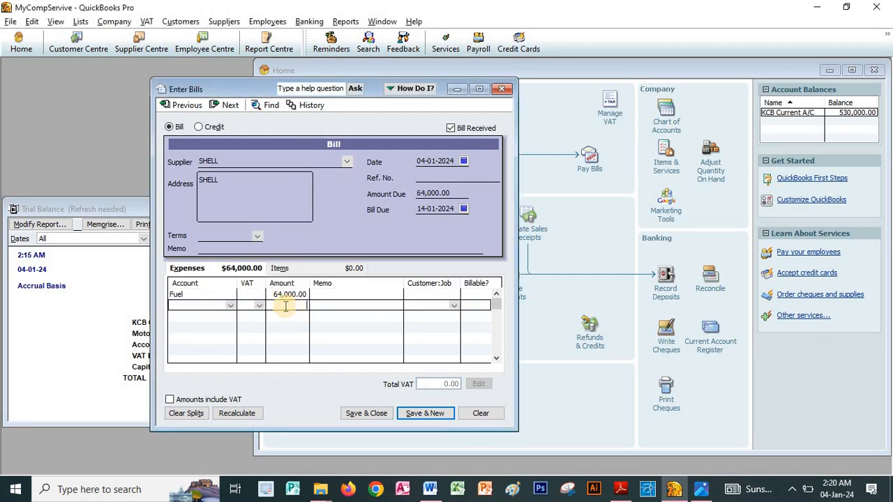
Replace the first Fuel line's amount with 10,000
{"action": "double_click", "coordinate": [282, 294]}
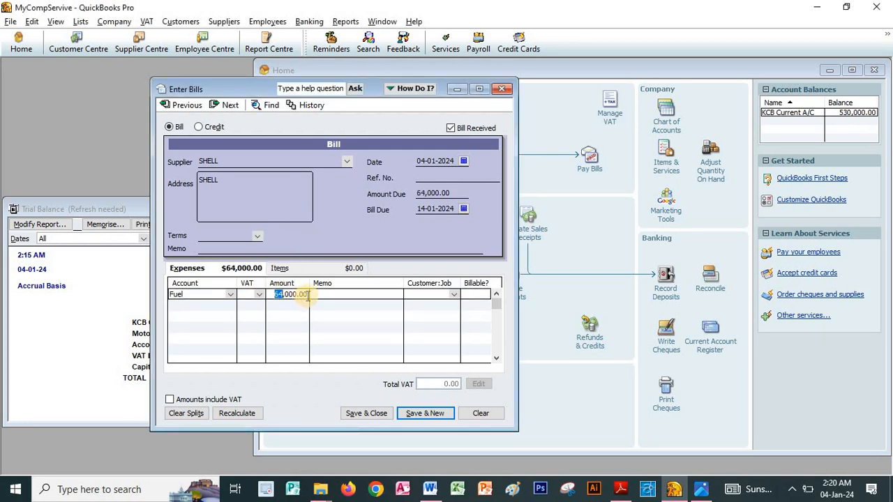
{"action": "left_click_drag", "start_coordinate": [306, 295], "coordinate": [242, 291]}
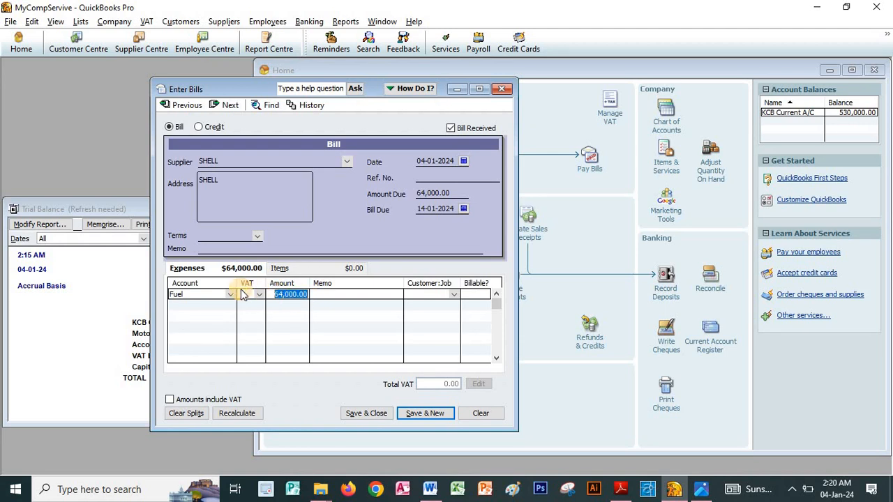
{"action": "type", "text": "10000"}
Add a second Fuel line to the SHELL bill with an amount of 25,000, checking the Day 2 figure in Adobe Reader
{"action": "left_click", "coordinate": [201, 310]}
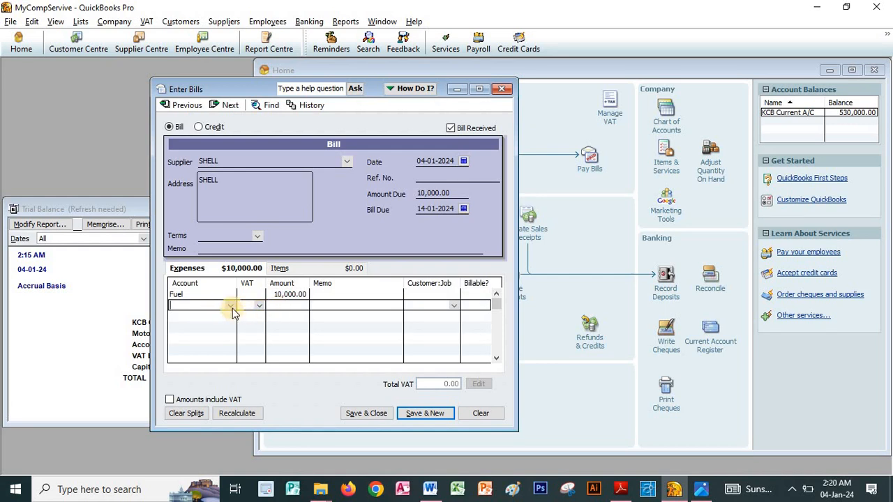
{"action": "left_click", "coordinate": [231, 305]}
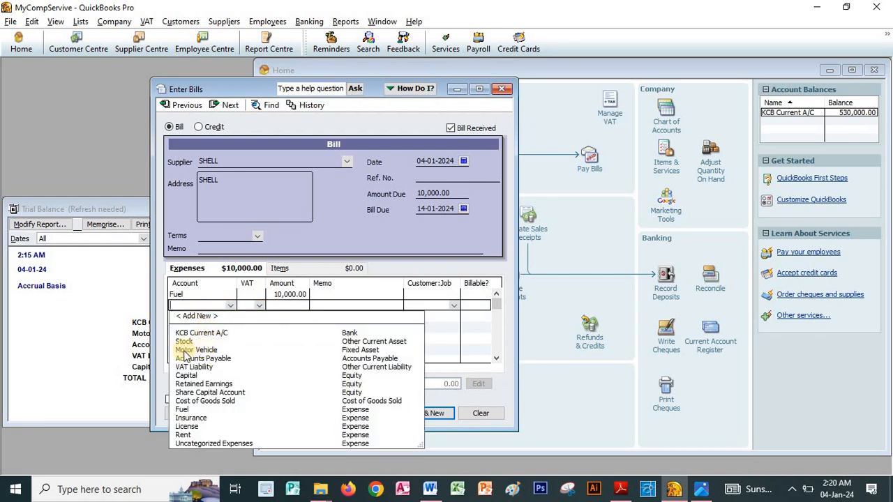
{"action": "left_click", "coordinate": [185, 411]}
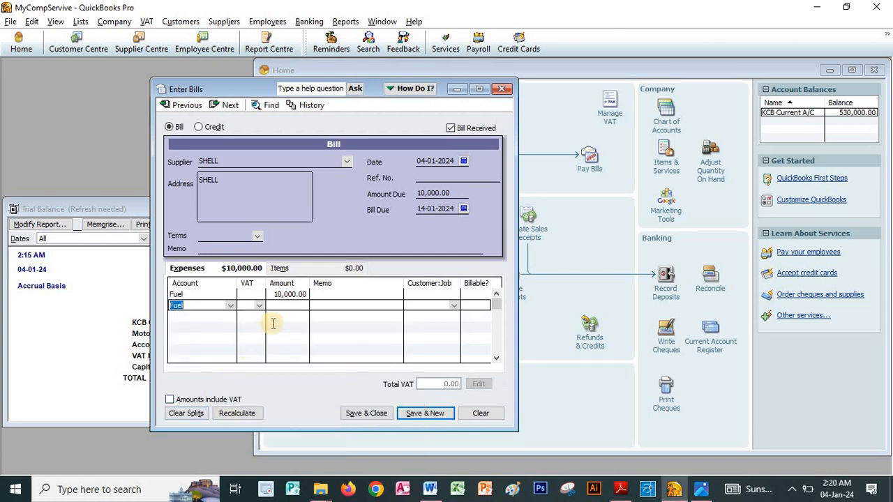
{"action": "left_click", "coordinate": [279, 307]}
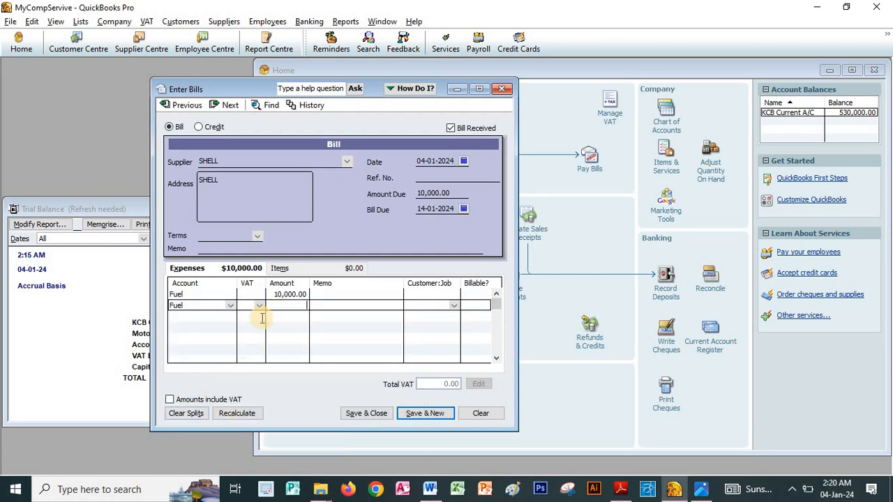
{"action": "key", "text": "alt+Tab"}
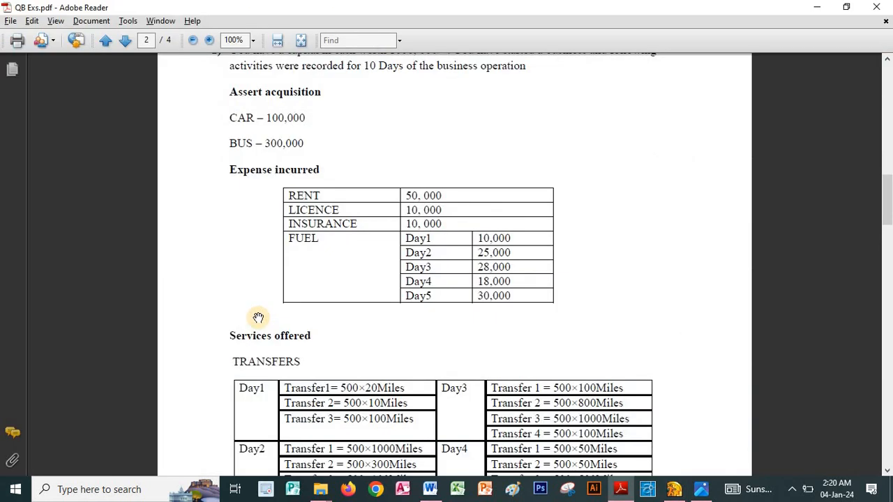
{"action": "key", "text": "alt+Tab"}
{"action": "type", "text": "25,"}
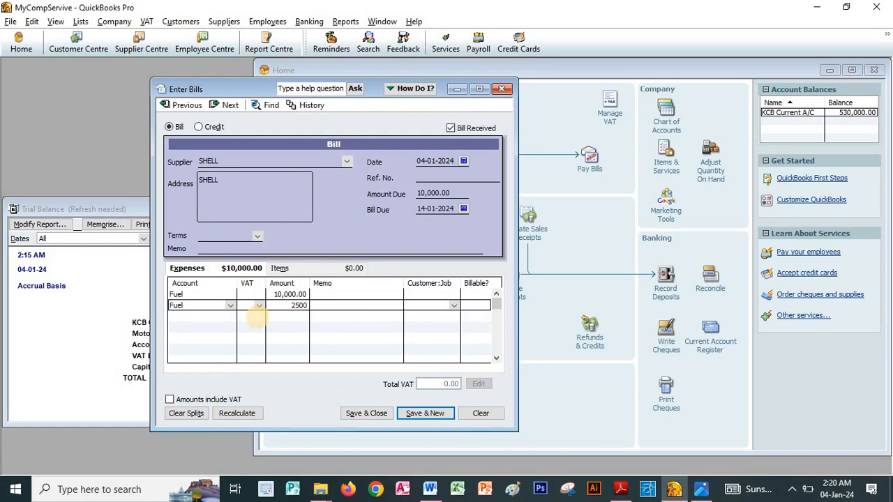
{"action": "type", "text": "000"}
Assign the Fuel account to the bill's third and fourth expense lines
{"action": "left_click", "coordinate": [213, 317]}
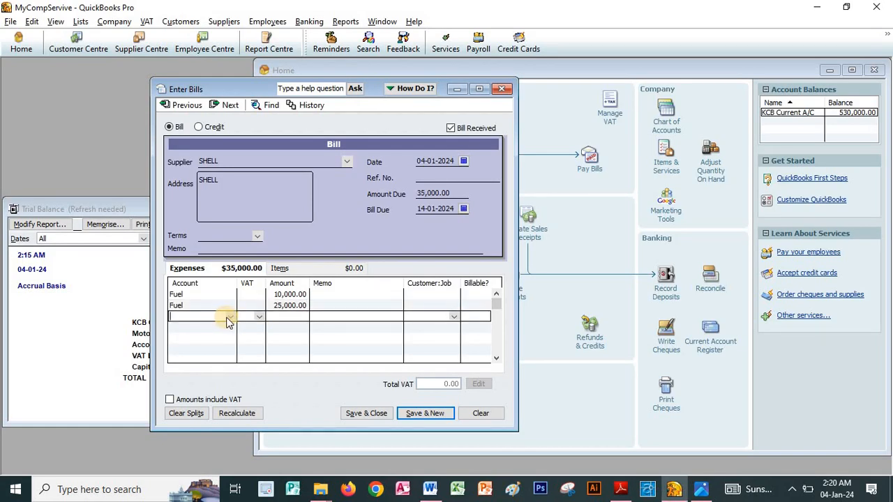
{"action": "left_click", "coordinate": [231, 317]}
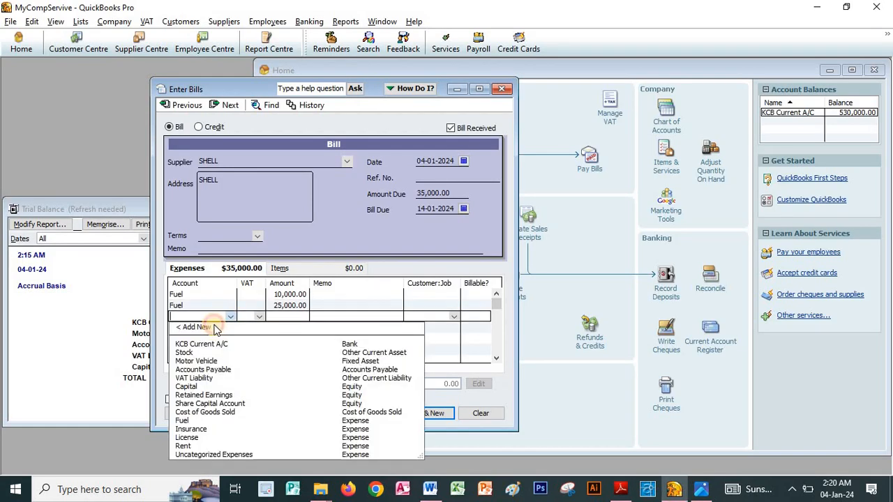
{"action": "left_click", "coordinate": [182, 421]}
{"action": "left_click", "coordinate": [213, 328]}
{"action": "left_click", "coordinate": [230, 328]}
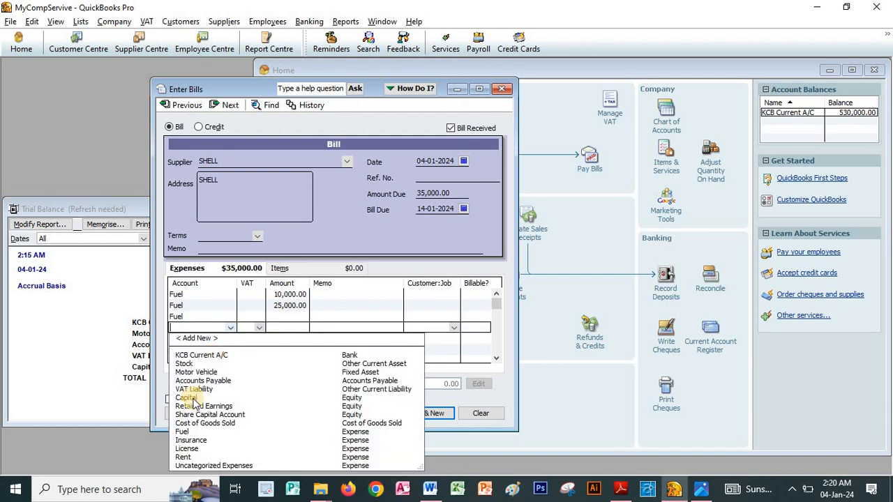
{"action": "left_click", "coordinate": [182, 432]}
Set the third Fuel line's amount to 28,000 and the fourth's to 18,000, consulting the fuel table in Adobe Reader
{"action": "left_click", "coordinate": [282, 307]}
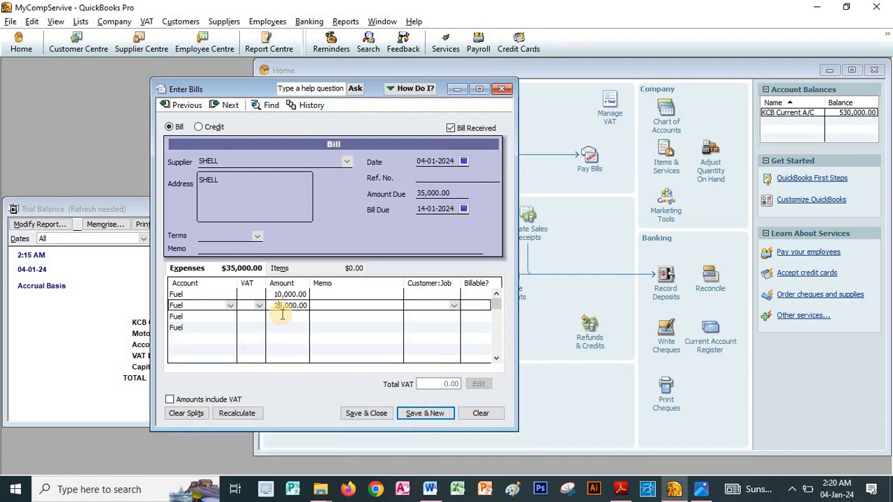
{"action": "left_click", "coordinate": [283, 316]}
{"action": "key", "text": "alt+Tab"}
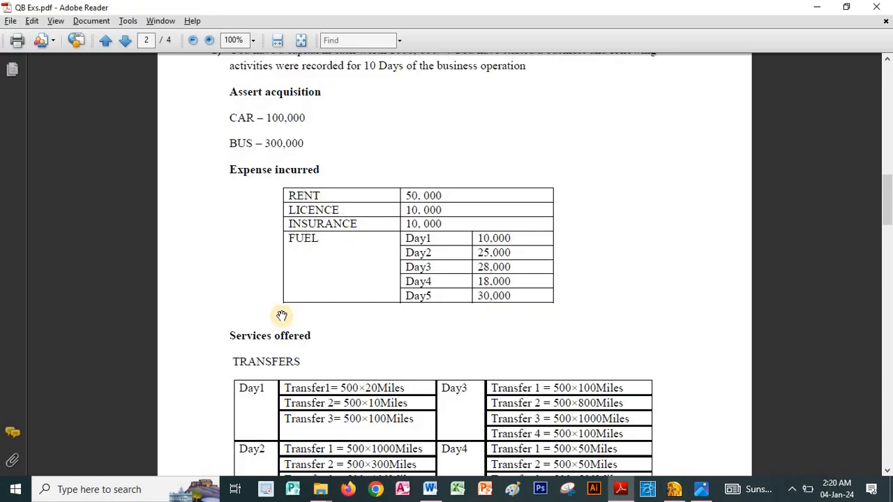
{"action": "key", "text": "alt+Tab"}
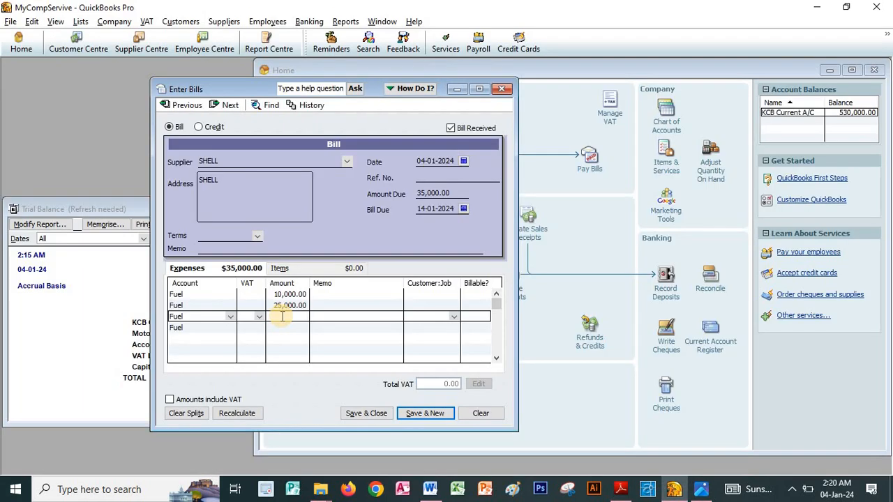
{"action": "type", "text": "28,0"}
{"action": "type", "text": "000"}
{"action": "key", "text": "Down"}
{"action": "type", "text": "18"}
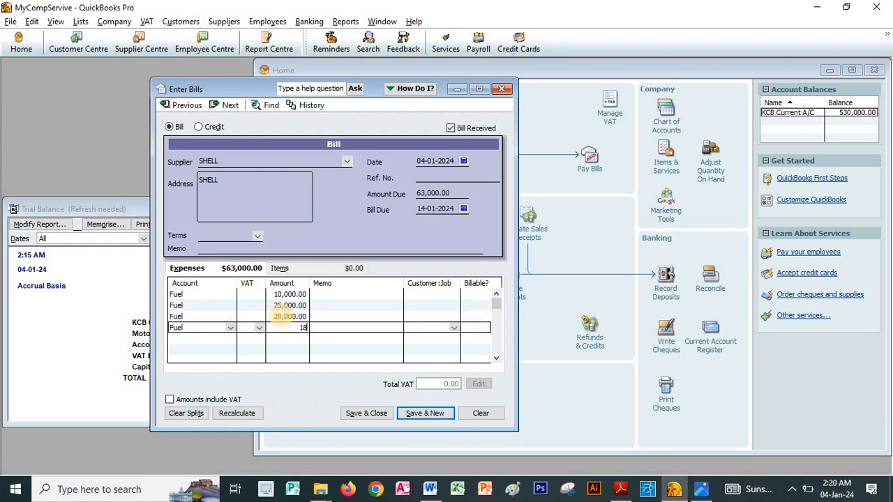
{"action": "type", "text": "000"}
Enter 30,000 as the fifth expense line's amount after checking Day 5 in Adobe Reader, and review the bill's Amount Due
{"action": "key", "text": "Down"}
{"action": "key", "text": "alt+Tab"}
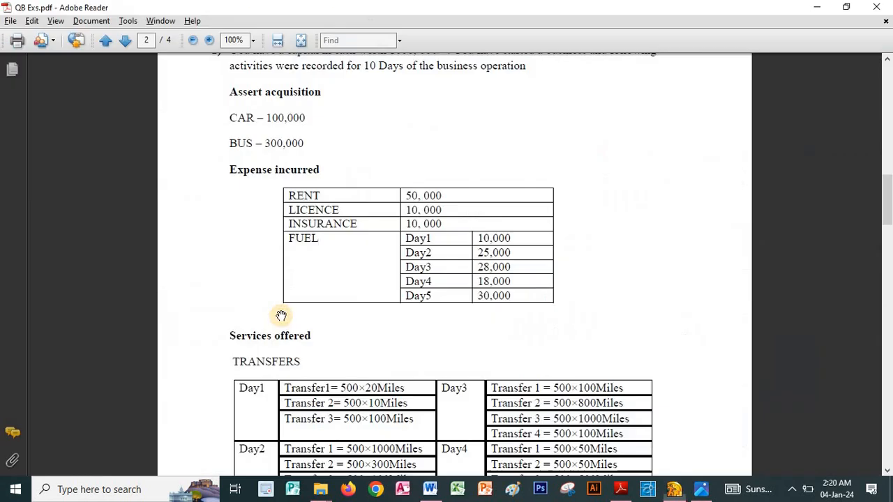
{"action": "key", "text": "alt+Tab"}
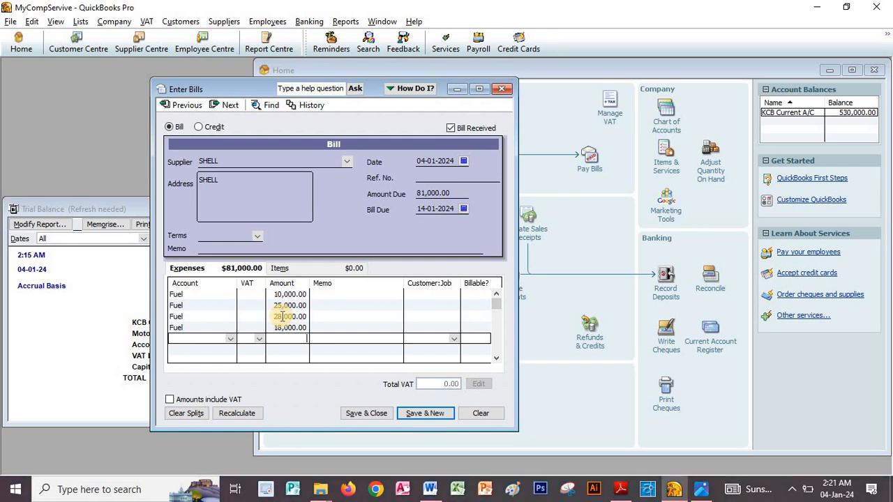
{"action": "type", "text": "30"}
{"action": "key", "text": "BackSpace"}
{"action": "left_click", "coordinate": [279, 316]}
{"action": "left_click_drag", "start_coordinate": [285, 316], "coordinate": [260, 317]}
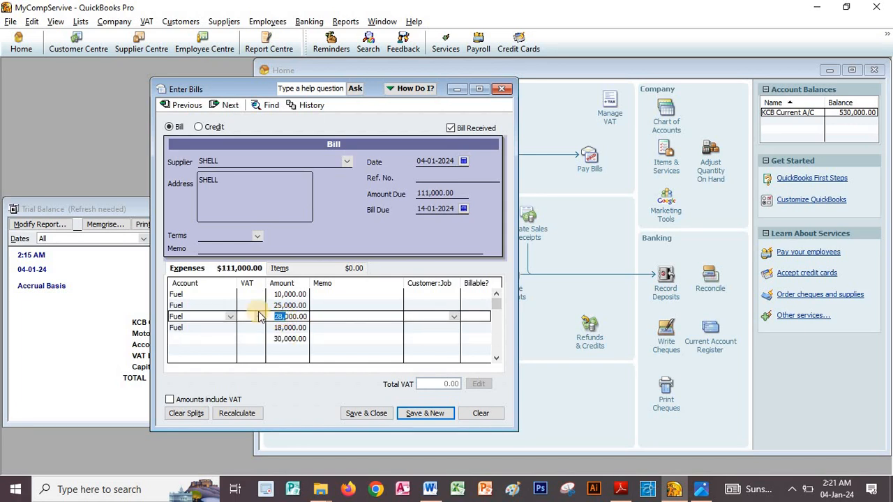
{"action": "left_click", "coordinate": [432, 193]}
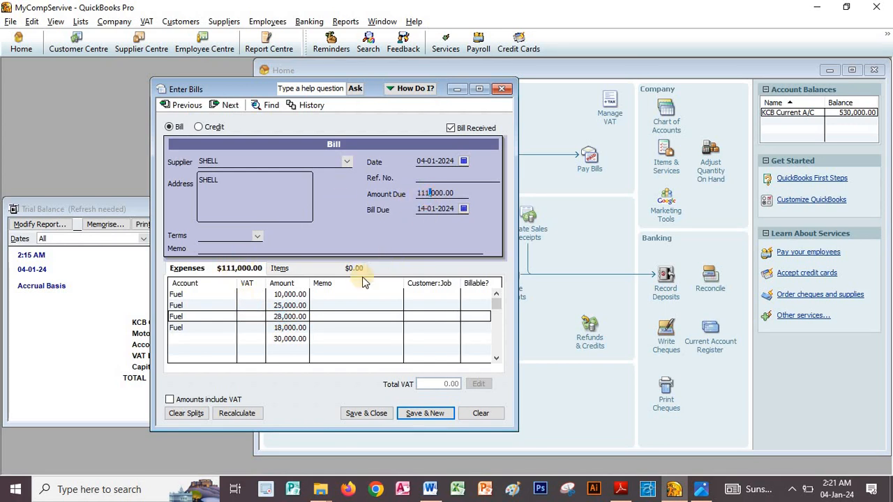
Assign the Fuel account to the SHELL bill's fifth expense line and save the bill
{"action": "left_click", "coordinate": [381, 413]}
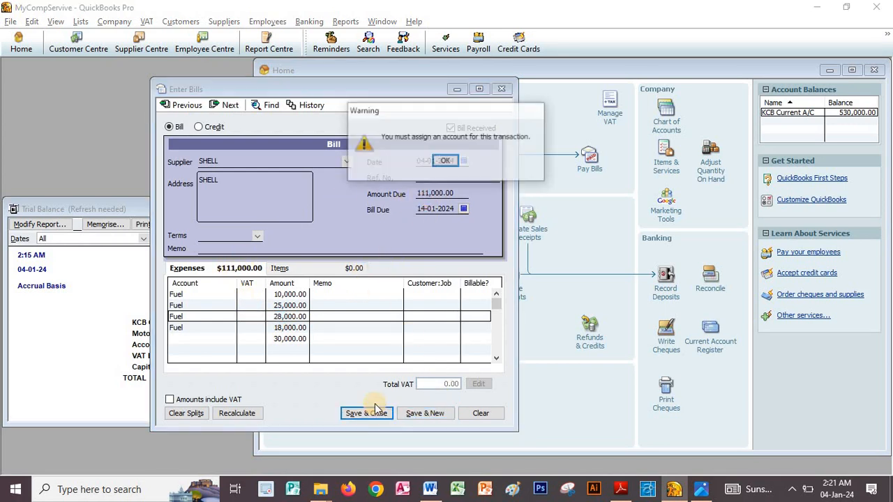
{"action": "left_click", "coordinate": [446, 162]}
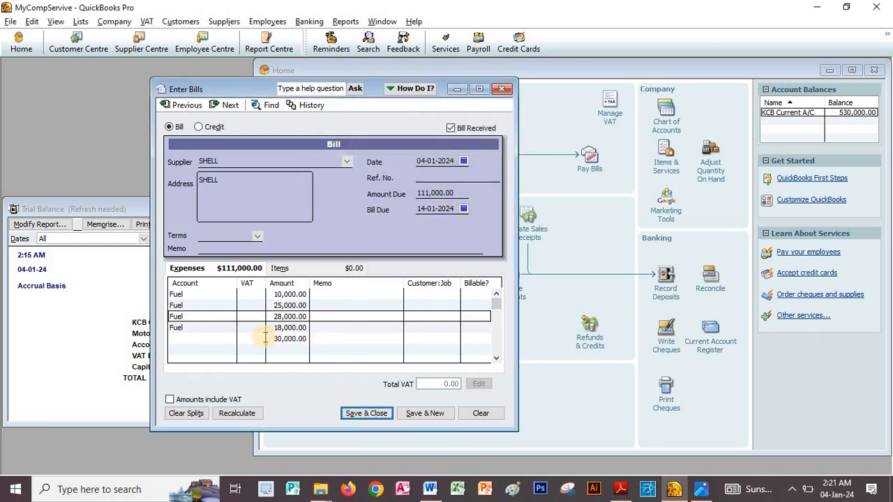
{"action": "left_click", "coordinate": [199, 341]}
{"action": "left_click", "coordinate": [228, 342]}
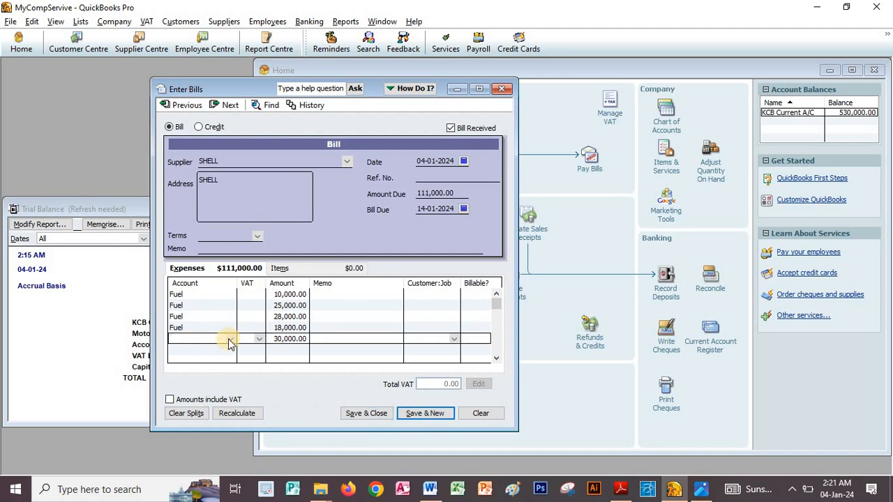
{"action": "left_click", "coordinate": [229, 340]}
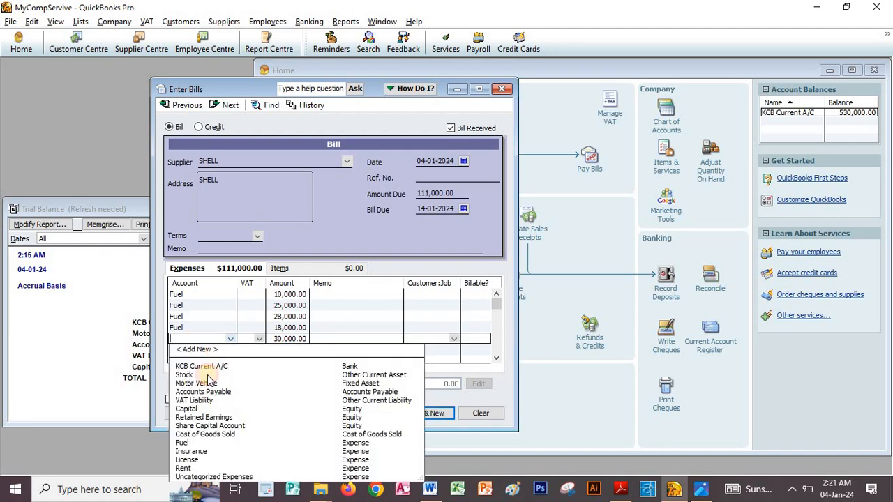
{"action": "left_click", "coordinate": [184, 443]}
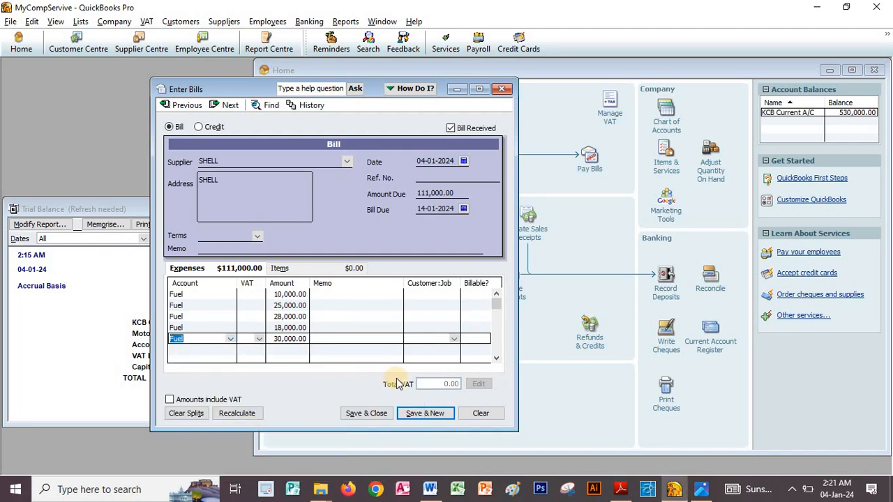
{"action": "left_click", "coordinate": [423, 413]}
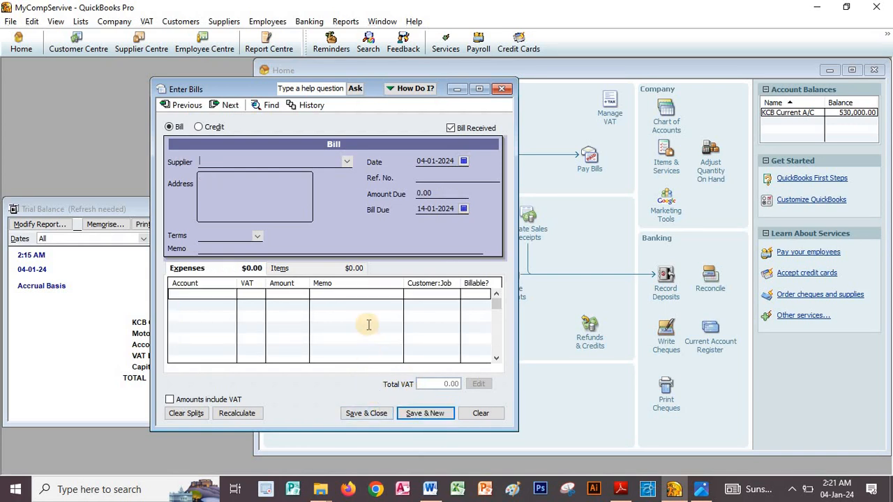
Check the services offered in Adobe Reader, and switch QuickBooks from bill entry to a new sales receipt
{"action": "key", "text": "alt+Tab"}
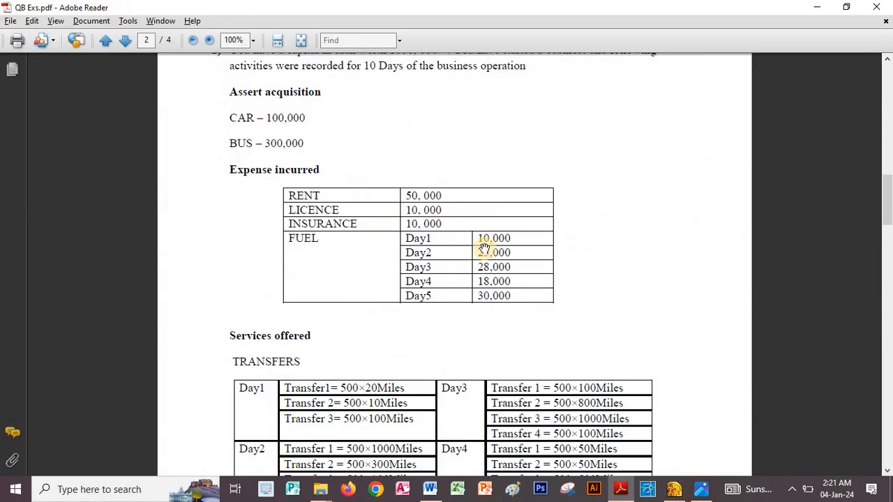
{"action": "scroll", "coordinate": [499, 226], "scroll_direction": "down", "scroll_amount": 3}
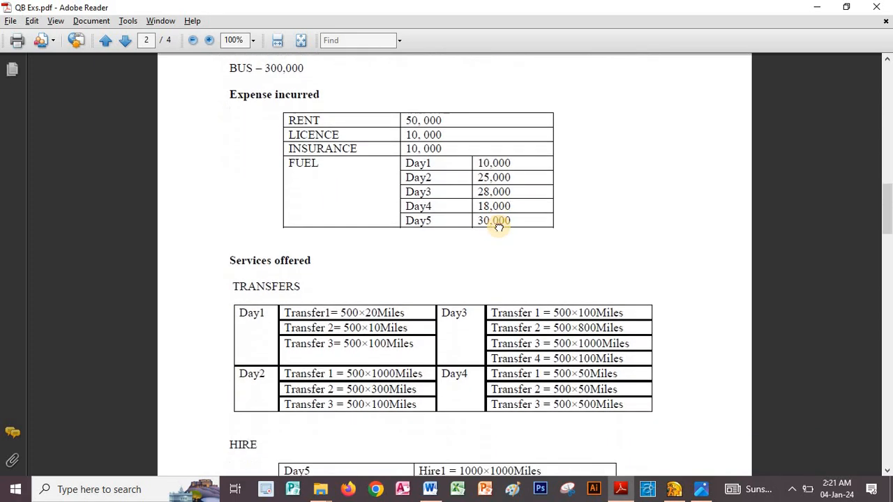
{"action": "scroll", "coordinate": [499, 227], "scroll_direction": "down", "scroll_amount": 2}
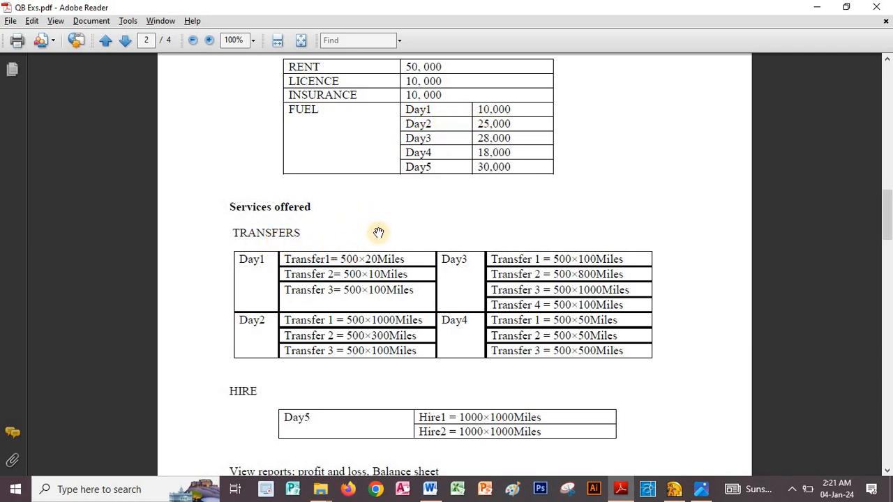
{"action": "scroll", "coordinate": [371, 212], "scroll_direction": "down", "scroll_amount": 1}
{"action": "key", "text": "alt+Tab"}
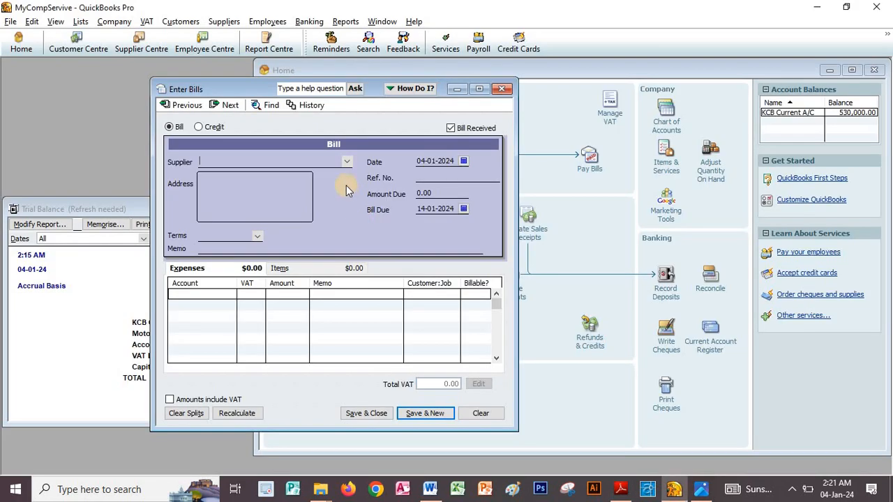
{"action": "left_click", "coordinate": [501, 89]}
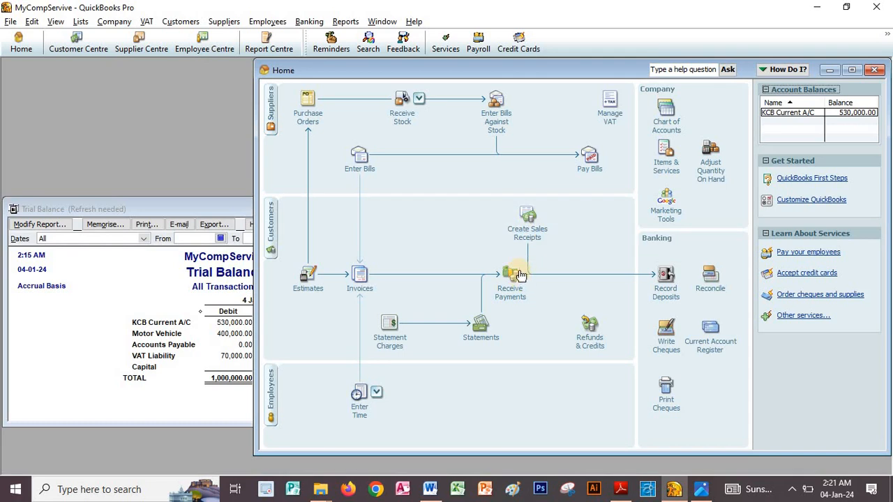
{"action": "left_click", "coordinate": [537, 236]}
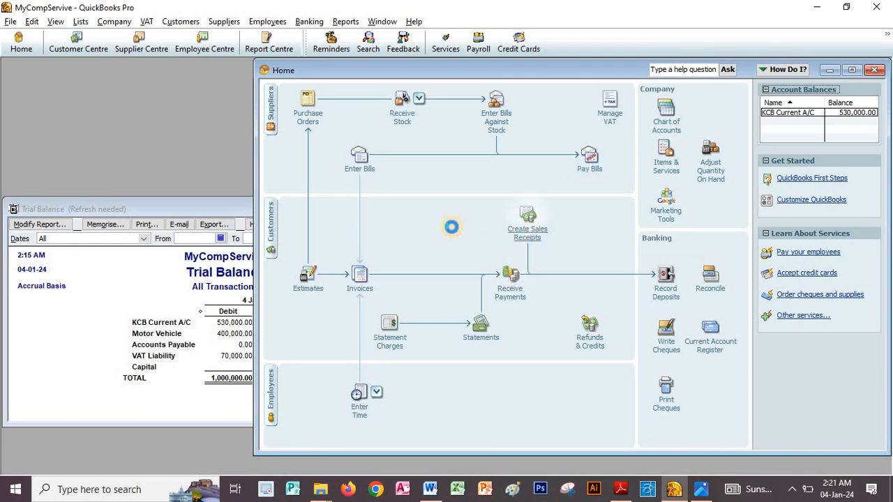
Start a new Service item named Transfer from the sales receipt's first line, checking the service name in Adobe Reader
{"action": "left_click", "coordinate": [114, 302]}
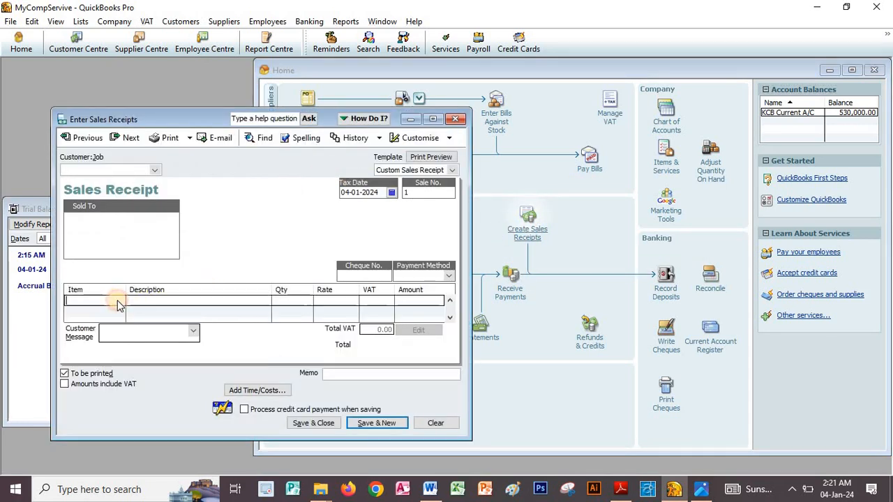
{"action": "left_click", "coordinate": [120, 302]}
{"action": "left_click", "coordinate": [83, 313]}
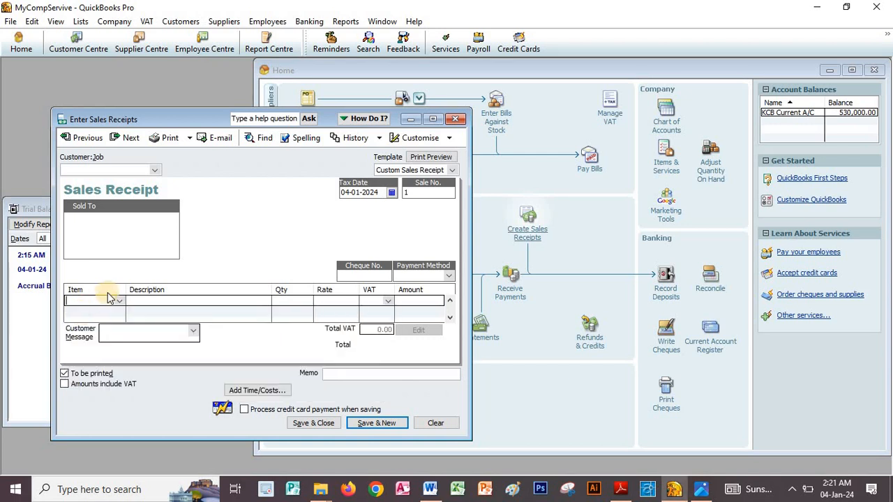
{"action": "left_click", "coordinate": [83, 159]}
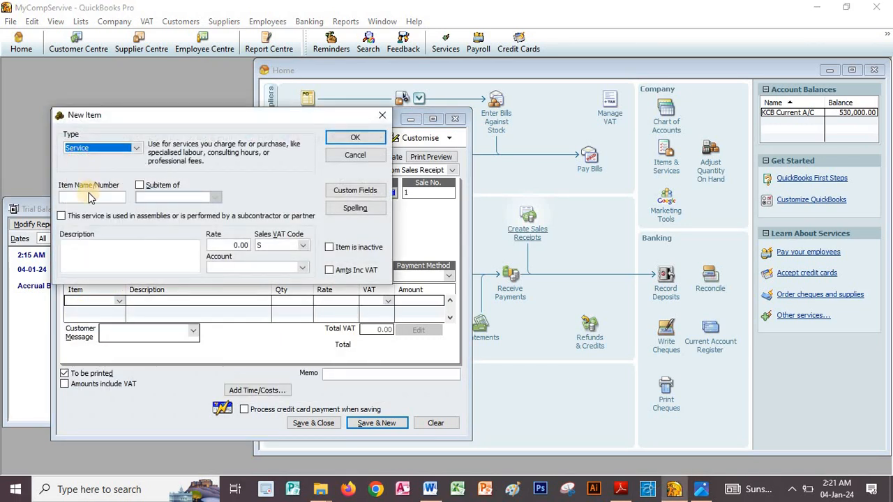
{"action": "key", "text": "alt+Tab"}
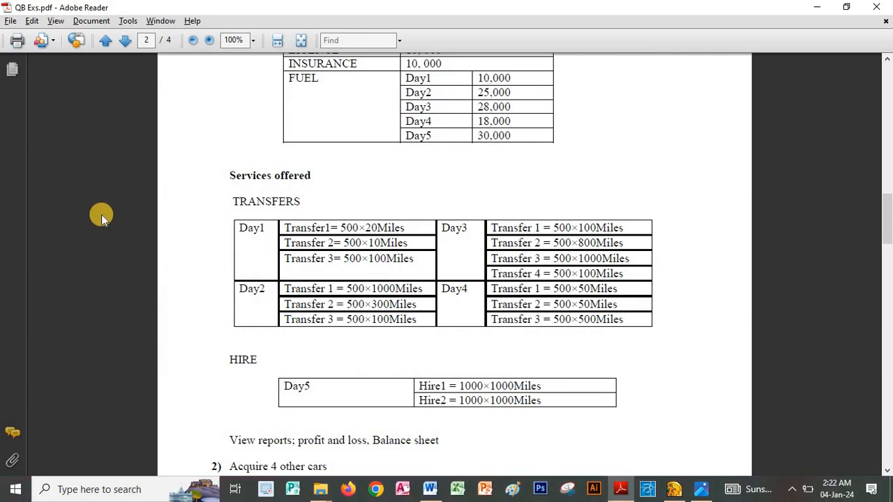
{"action": "key", "text": "alt"}
{"action": "key", "text": "alt+Tab"}
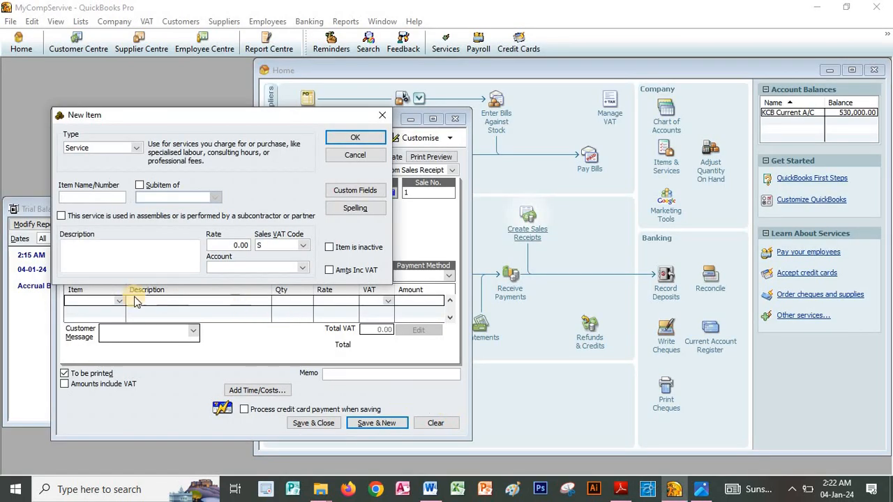
{"action": "type", "text": "T"}
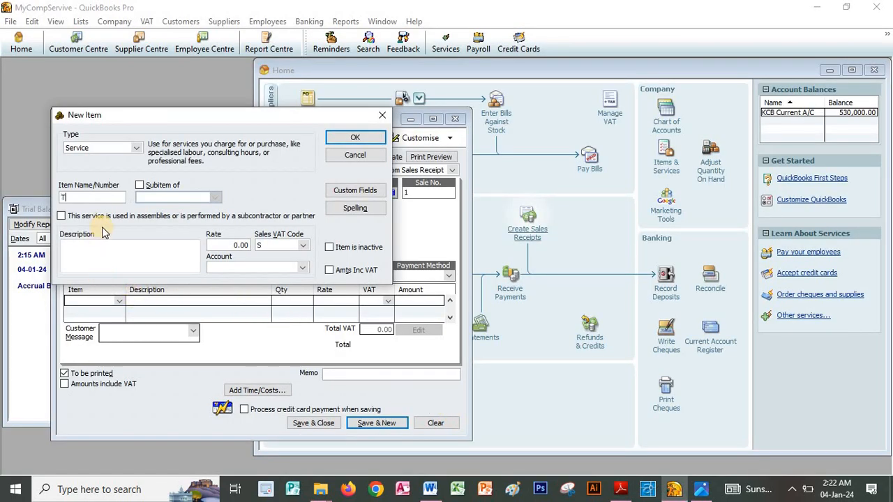
{"action": "type", "text": "ransfer"}
Set the Transfer item's rate to 500, as given in Adobe Reader, and its sales VAT code to E (Exempt)
{"action": "left_click", "coordinate": [219, 248]}
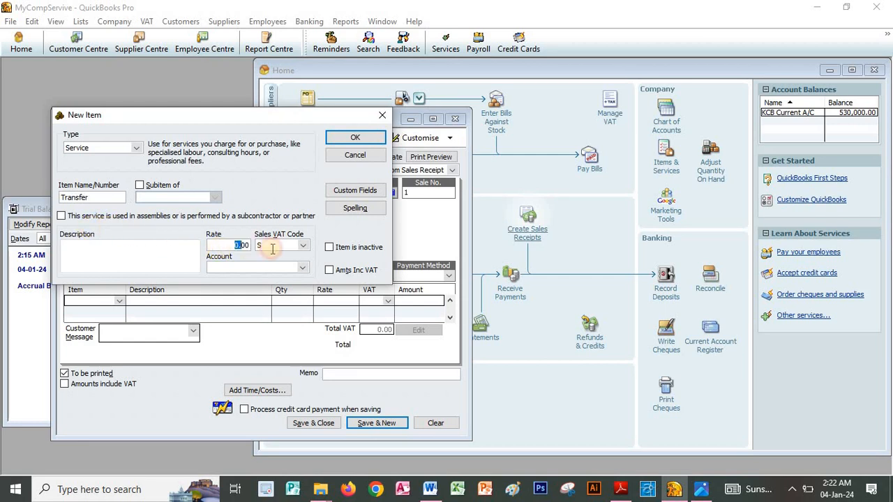
{"action": "key", "text": "alt+Tab"}
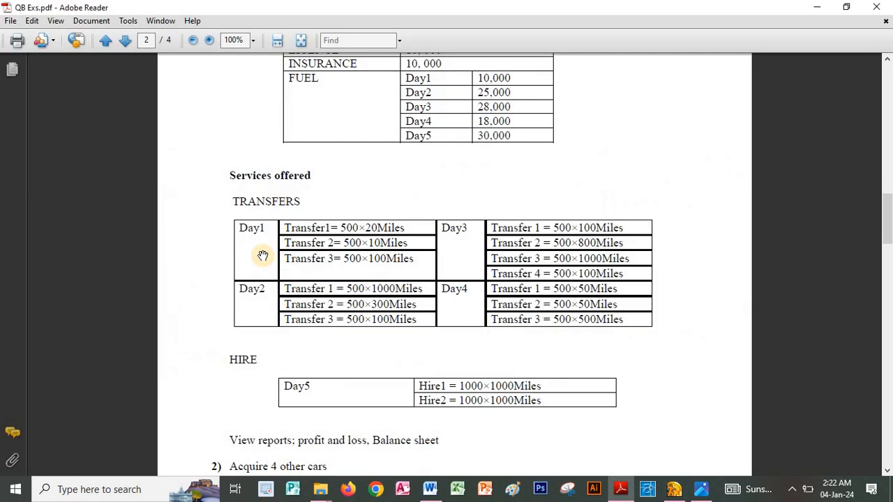
{"action": "key", "text": "alt+Tab"}
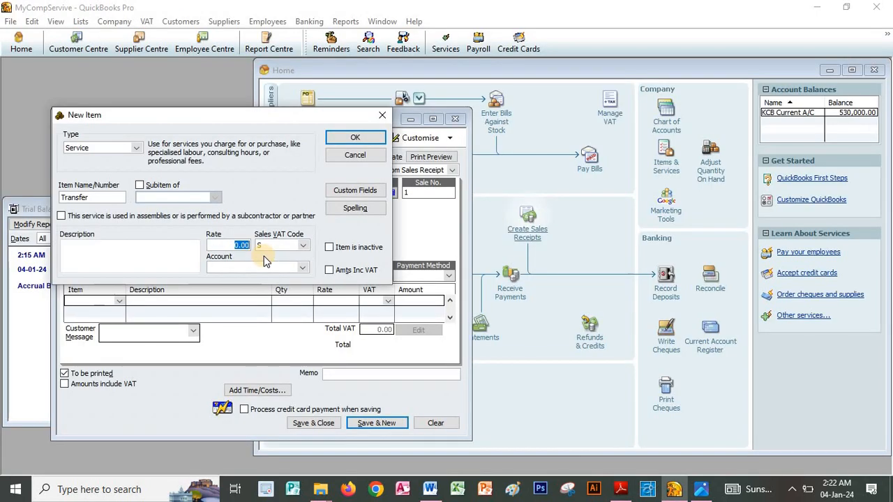
{"action": "type", "text": "5"}
{"action": "left_click", "coordinate": [274, 245]}
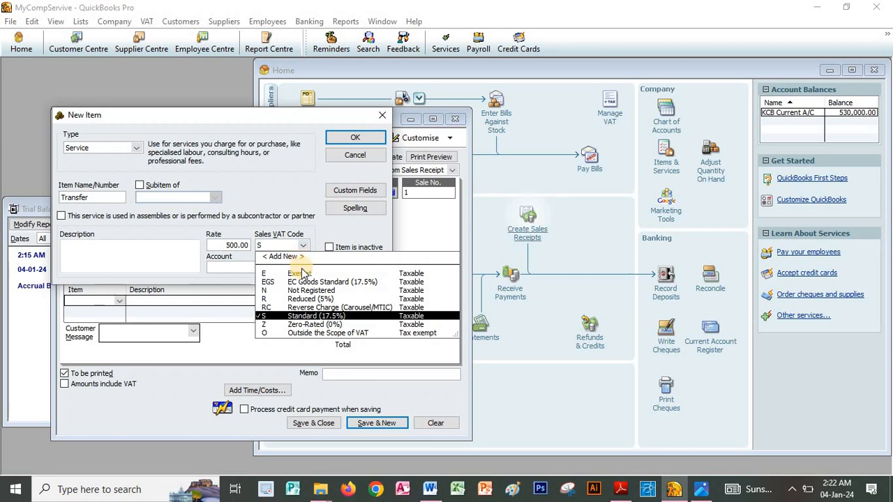
{"action": "left_click", "coordinate": [299, 274]}
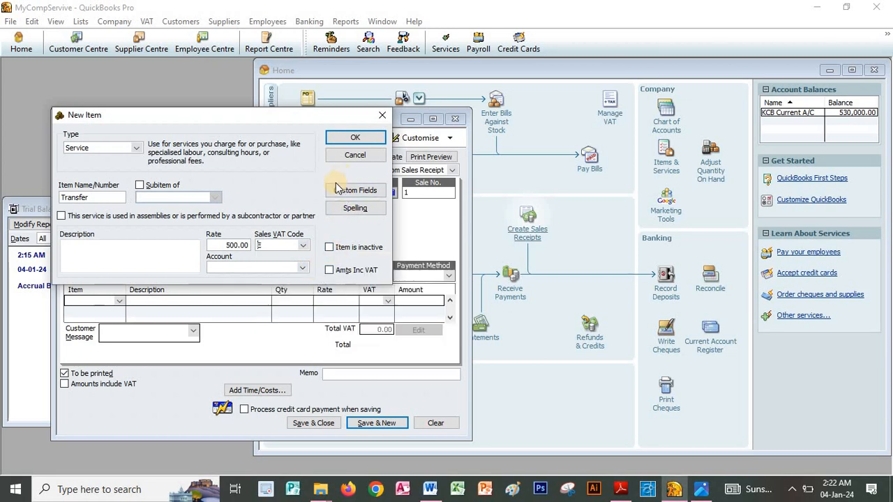
Create an Income account named Transfer Income for the Transfer item and save the item
{"action": "left_click", "coordinate": [304, 269]}
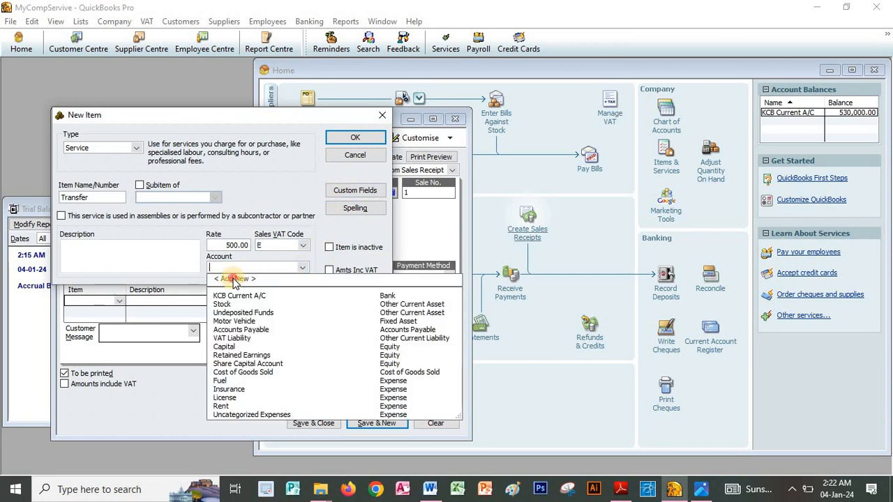
{"action": "left_click", "coordinate": [235, 278]}
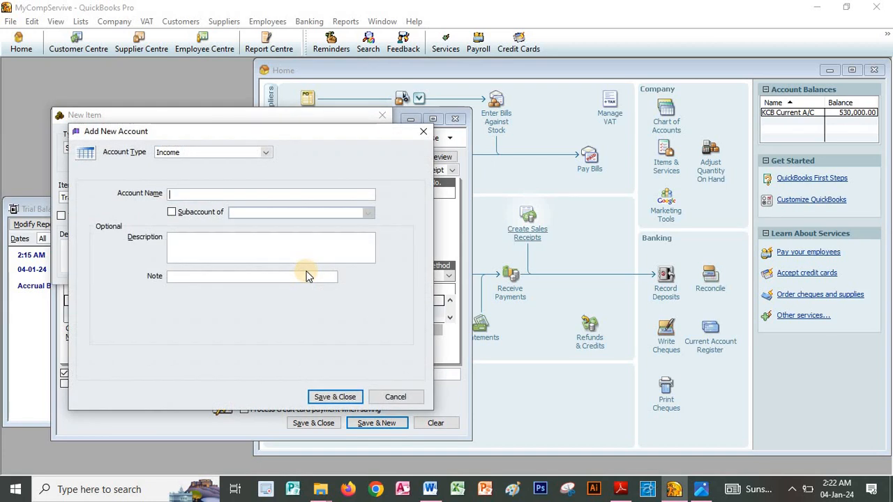
{"action": "type", "text": "Transfer Income"}
{"action": "left_click", "coordinate": [336, 396]}
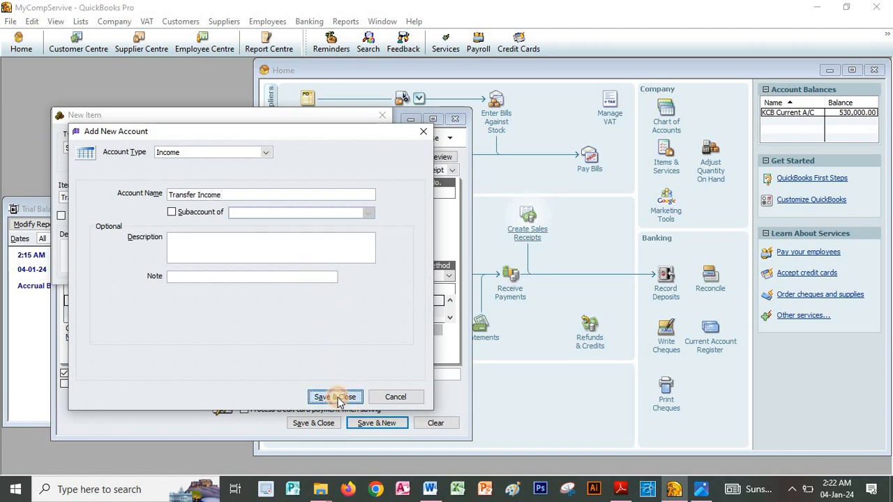
{"action": "left_click", "coordinate": [351, 139]}
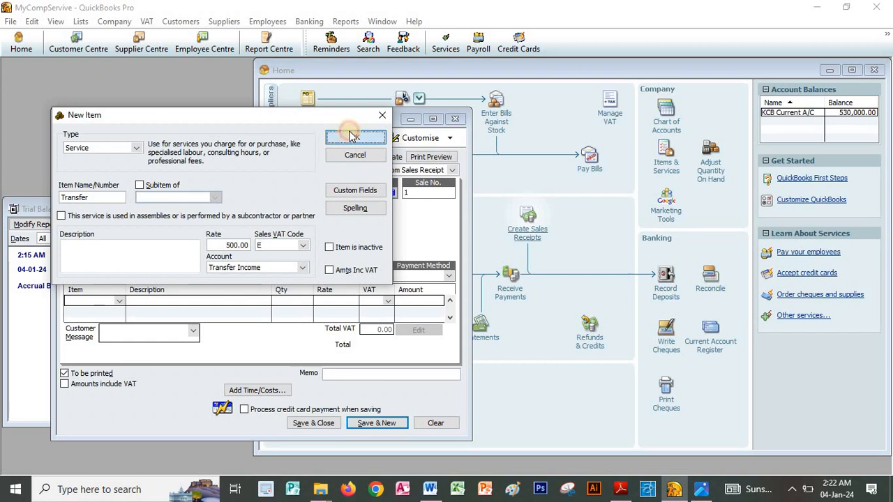
Check the Day 1 transfers in Adobe Reader, and reposition and enlarge the sales receipt window to show more item lines
{"action": "key", "text": "alt+Tab"}
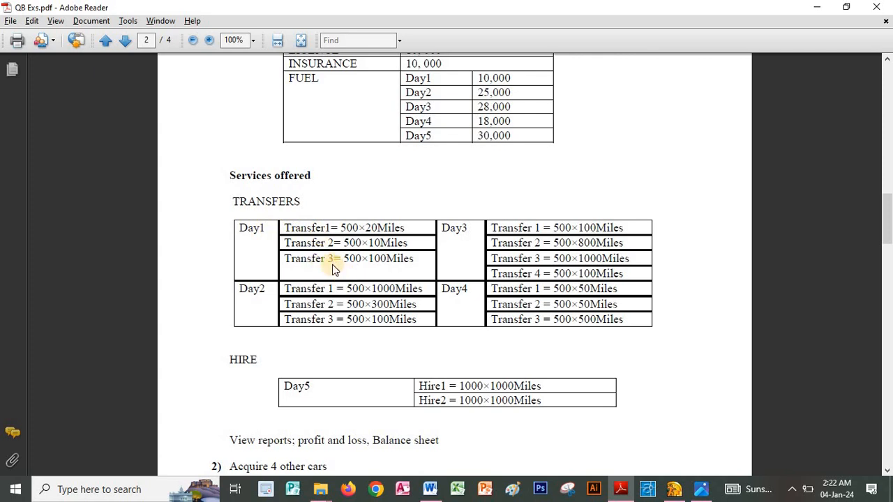
{"action": "key", "text": "alt+Tab"}
{"action": "left_click", "coordinate": [215, 119]}
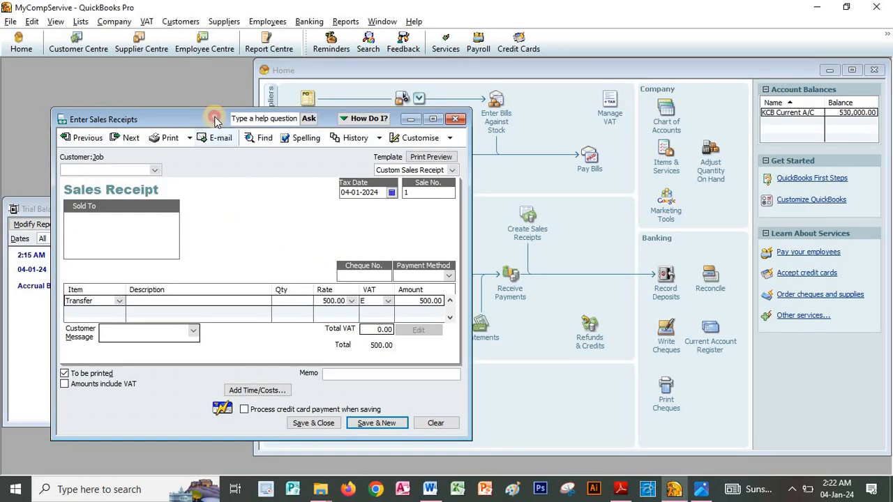
{"action": "left_click_drag", "start_coordinate": [215, 119], "coordinate": [385, 92]}
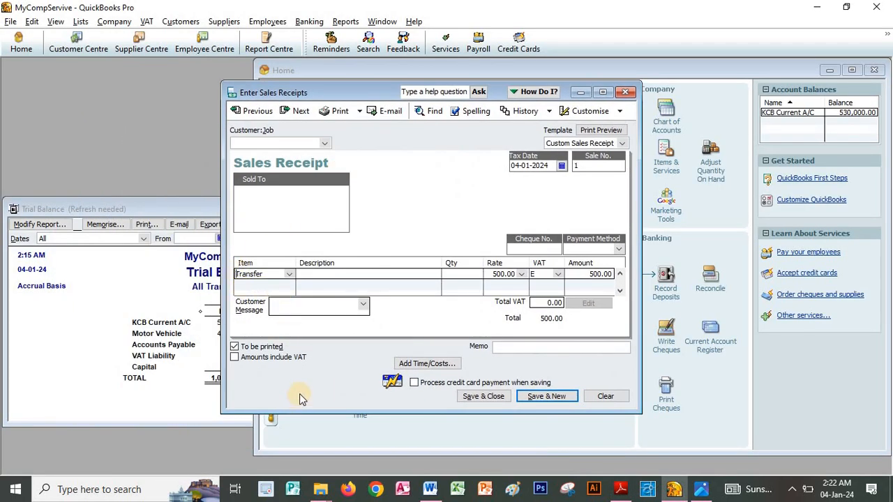
{"action": "left_click_drag", "start_coordinate": [297, 415], "coordinate": [295, 467]}
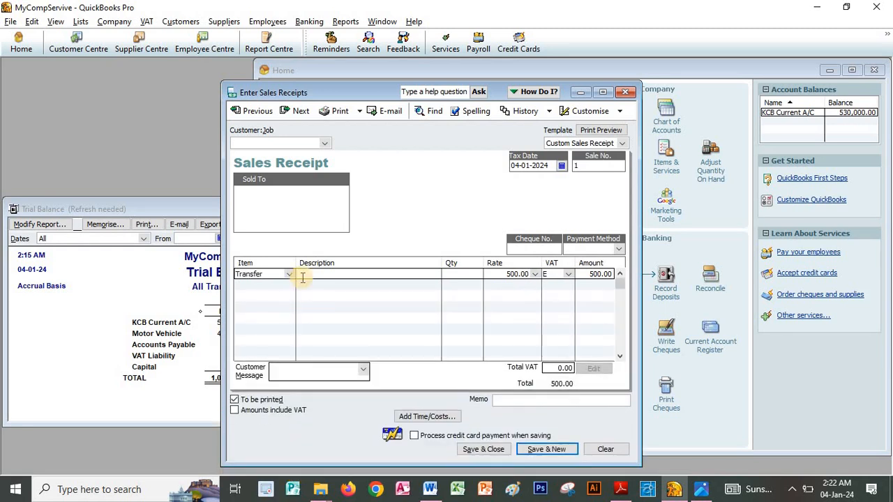
Add the Transfer item on the second and third lines of the sales receipt
{"action": "left_click", "coordinate": [292, 286]}
{"action": "left_click", "coordinate": [291, 286]}
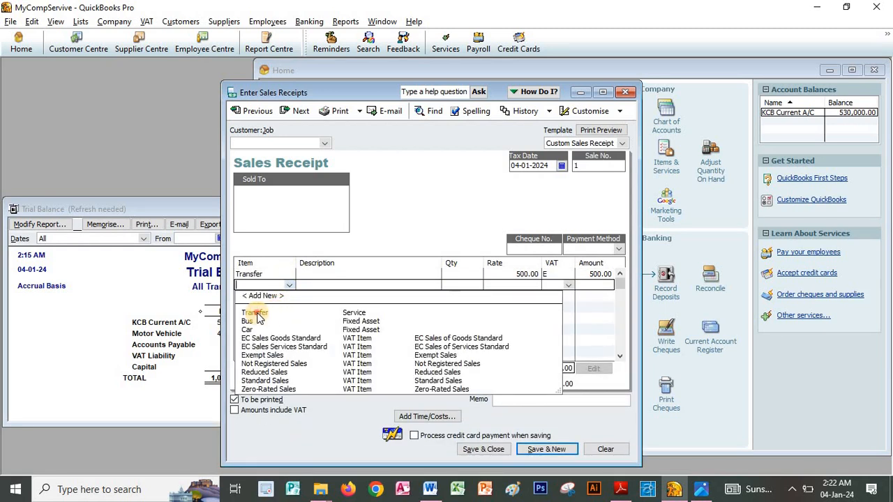
{"action": "left_click", "coordinate": [254, 312]}
{"action": "left_click", "coordinate": [290, 297]}
{"action": "left_click", "coordinate": [289, 298]}
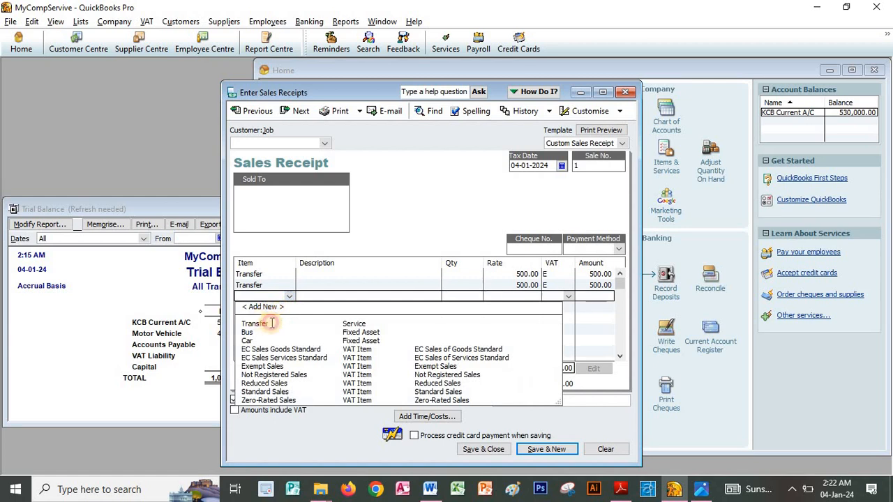
{"action": "left_click", "coordinate": [271, 319]}
Enter the Day 1 mileages from Adobe Reader as quantities 20, 10 and 100 on the three Transfer lines
{"action": "left_click", "coordinate": [466, 278]}
{"action": "key", "text": "alt+Tab"}
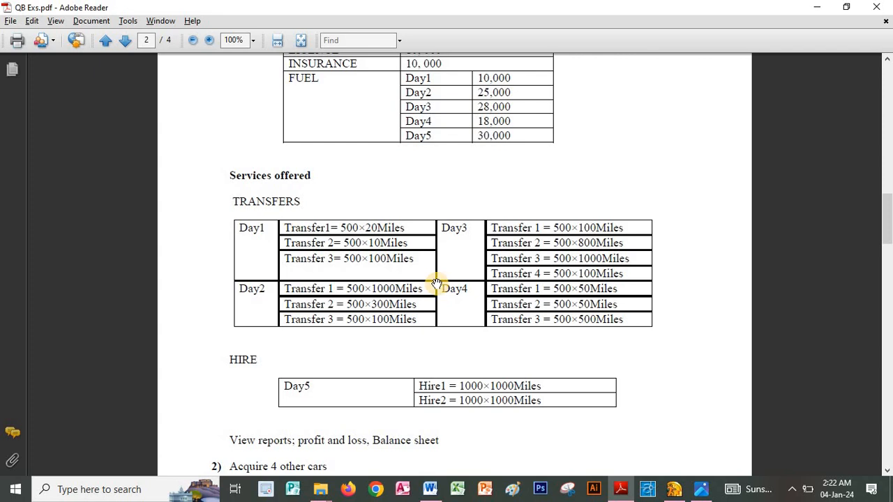
{"action": "key", "text": "alt+Tab"}
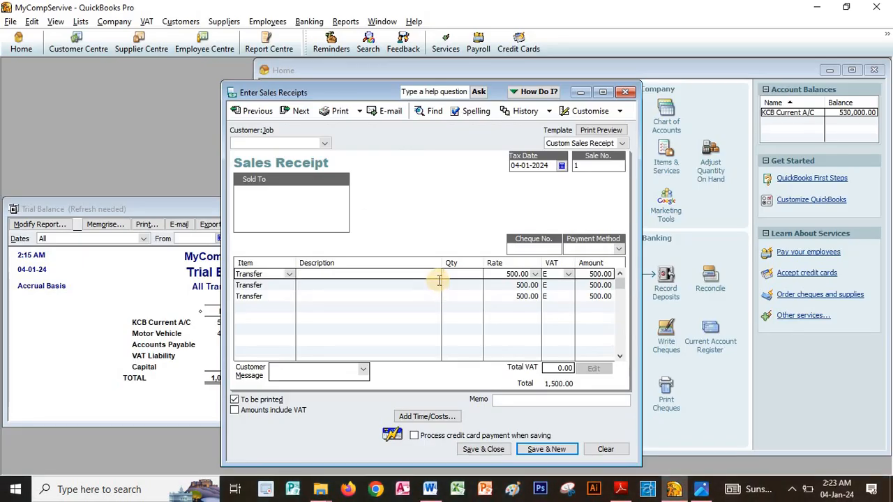
{"action": "type", "text": "20"}
{"action": "key", "text": "Down"}
{"action": "type", "text": "10"}
{"action": "key", "text": "Down"}
{"action": "type", "text": "100"}
Check the quantities against the Day 1 transfers in Adobe Reader, and save the sales receipt to start a new one
{"action": "key", "text": "alt+Tab"}
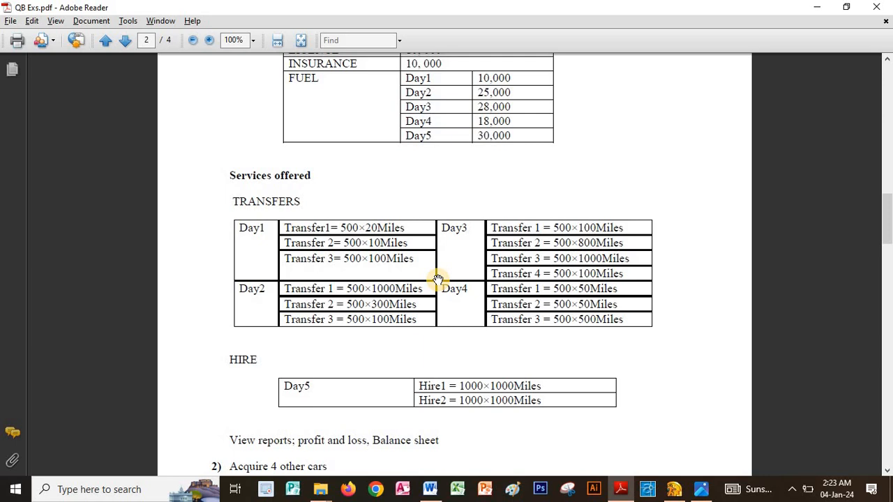
{"action": "key", "text": "alt+Tab"}
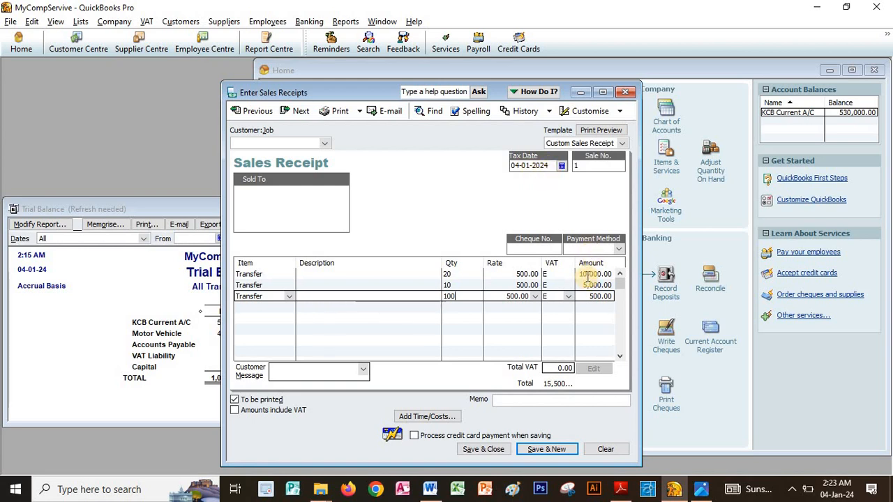
{"action": "key", "text": "alt+Tab"}
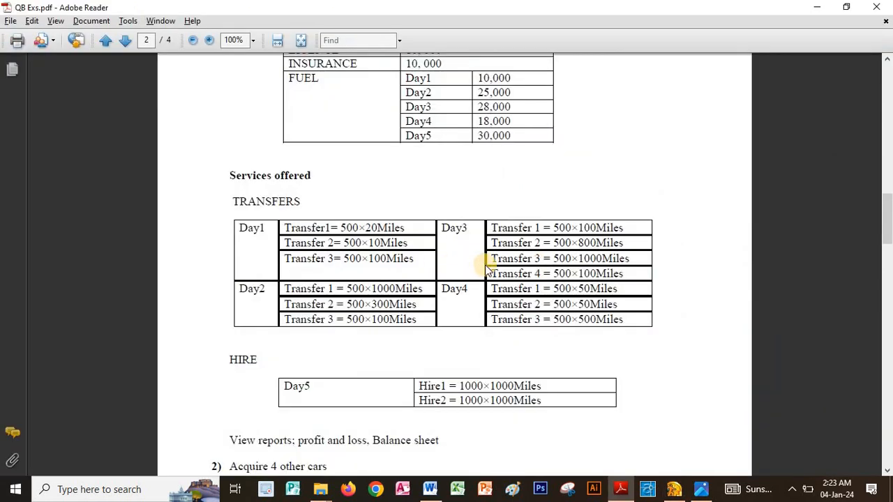
{"action": "key", "text": "alt+Tab"}
{"action": "left_click", "coordinate": [551, 451]}
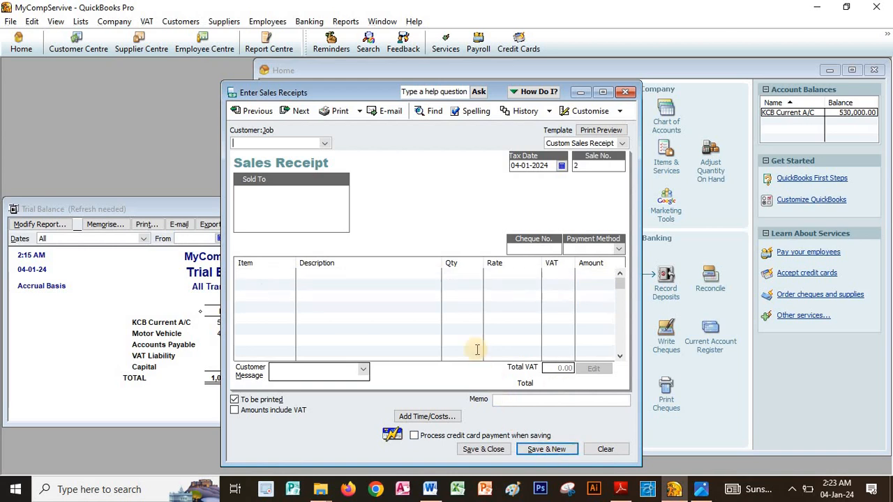
{"action": "key", "text": "alt"}
Add the Transfer item on the first three lines of sales receipt 2
{"action": "left_click", "coordinate": [284, 273]}
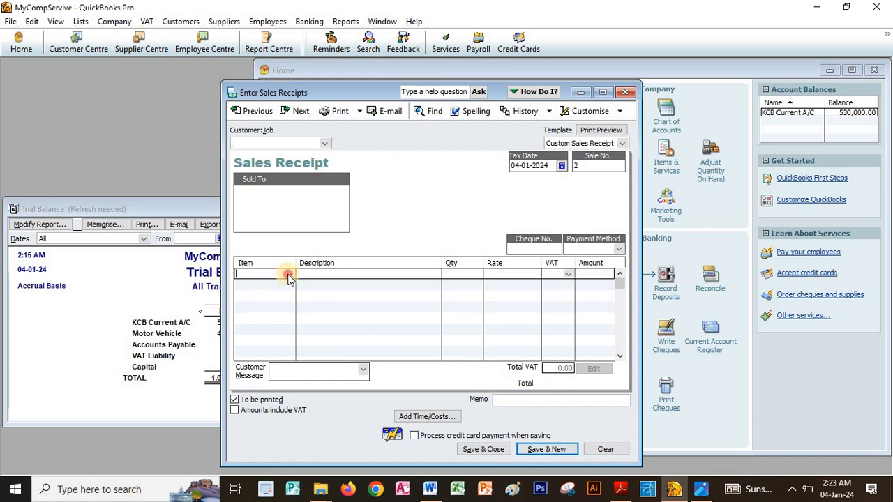
{"action": "left_click", "coordinate": [289, 273]}
{"action": "left_click", "coordinate": [254, 299]}
{"action": "left_click", "coordinate": [273, 287]}
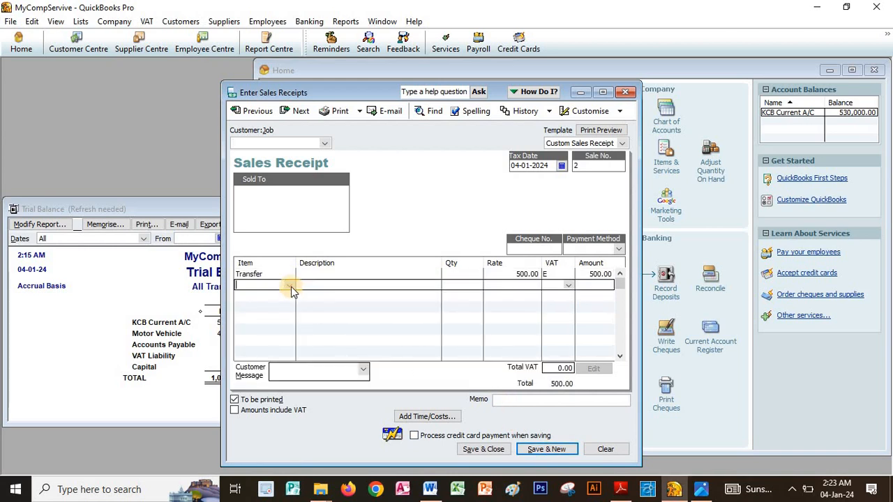
{"action": "left_click", "coordinate": [289, 286]}
{"action": "left_click", "coordinate": [268, 311]}
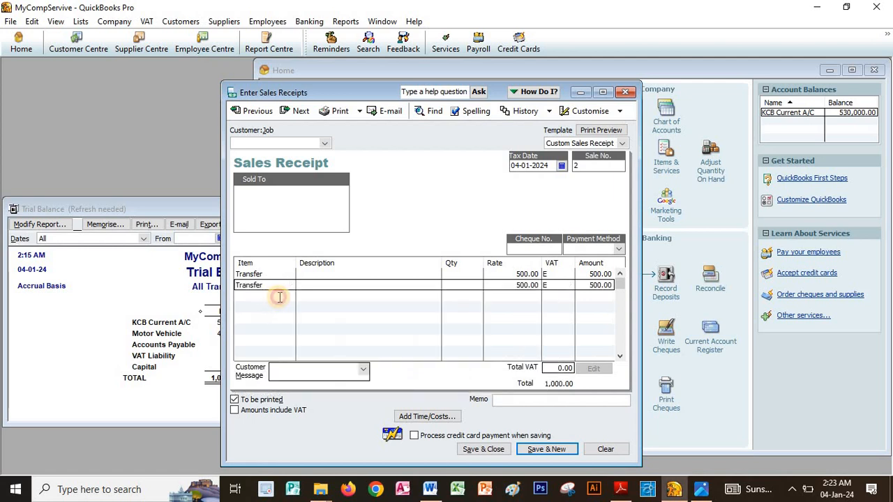
{"action": "left_click", "coordinate": [283, 295]}
{"action": "left_click", "coordinate": [289, 296]}
{"action": "left_click", "coordinate": [288, 323]}
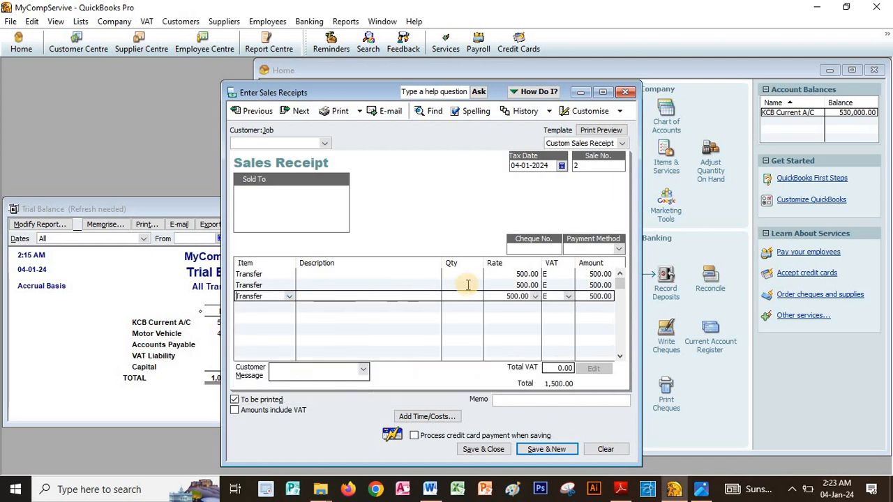
Enter the Day 2 mileages from Adobe Reader as quantities 1000, 100 and 300 on the three Transfer lines
{"action": "left_click", "coordinate": [469, 282]}
{"action": "left_click", "coordinate": [467, 274]}
{"action": "key", "text": "alt+Tab"}
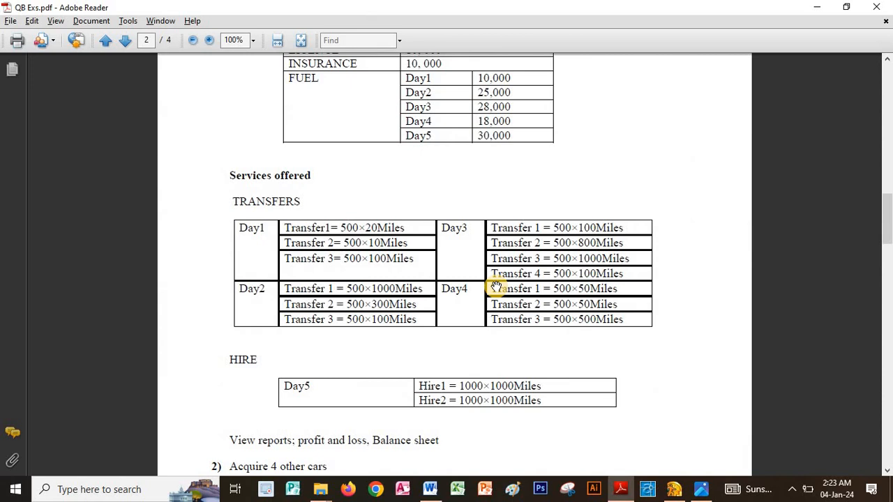
{"action": "key", "text": "alt+Tab"}
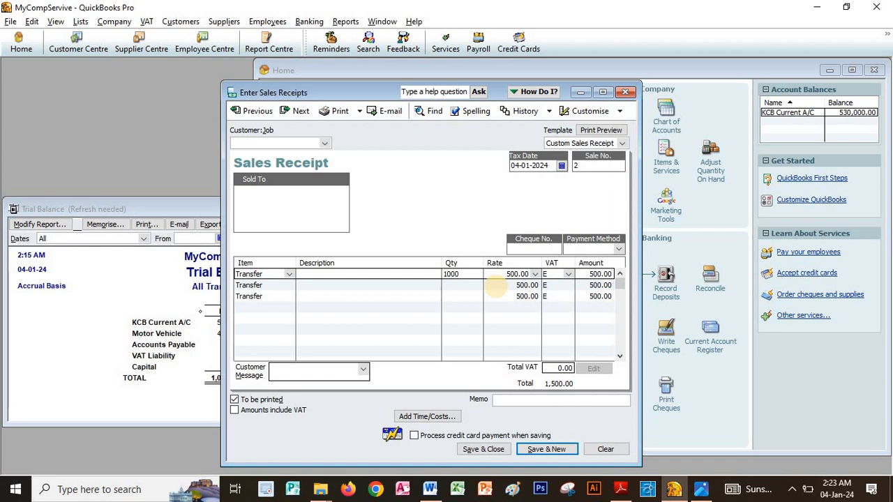
{"action": "key", "text": "Down"}
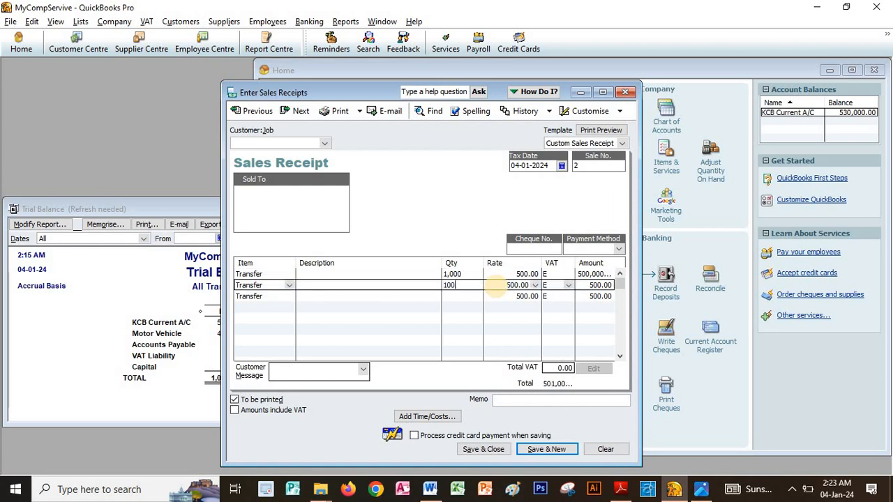
{"action": "key", "text": "alt+Tab"}
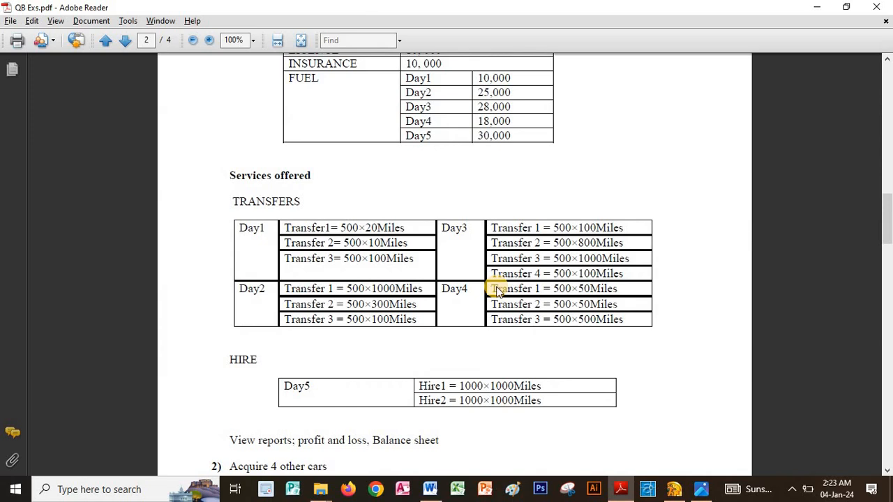
{"action": "key", "text": "alt+Tab"}
{"action": "type", "text": "300"}
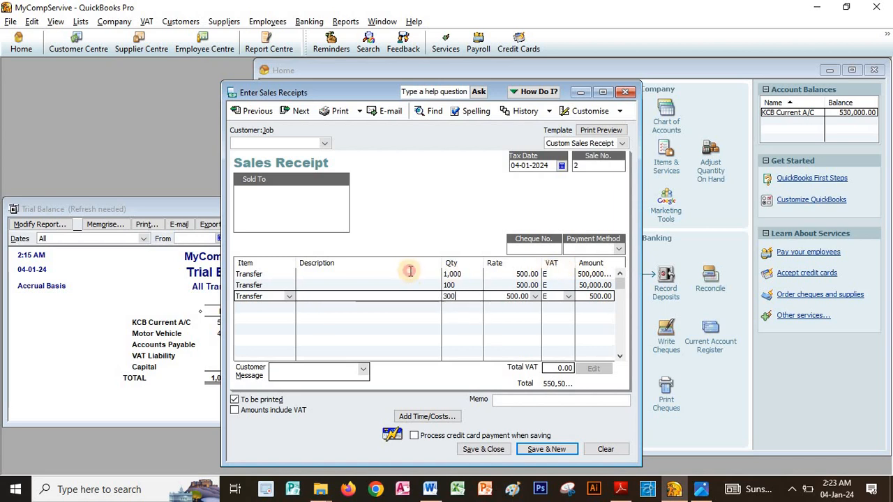
{"action": "left_click", "coordinate": [562, 166]}
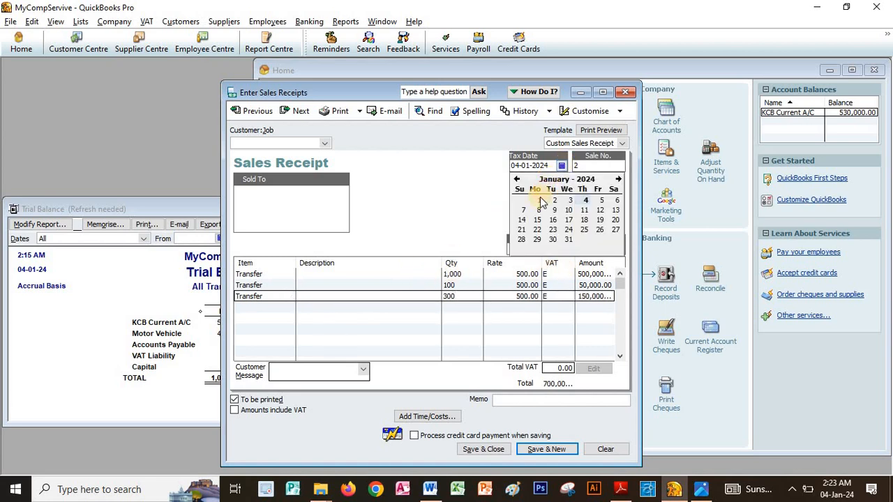
{"action": "left_click", "coordinate": [598, 203]}
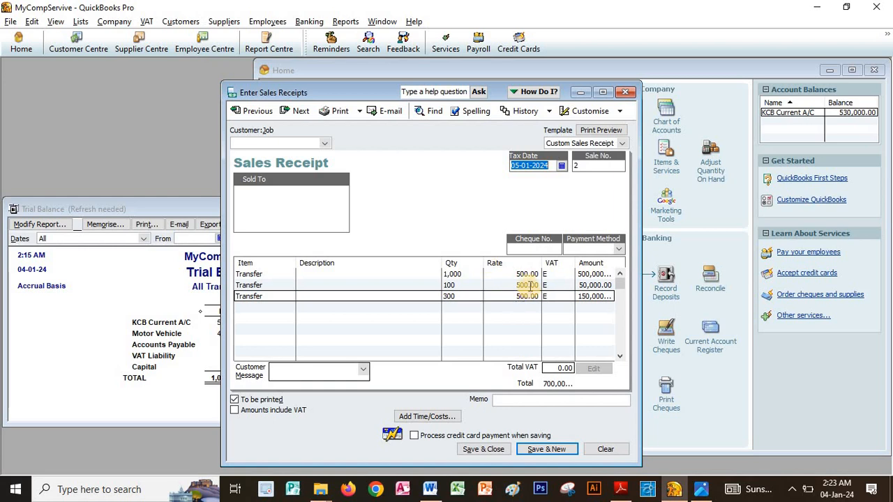
{"action": "left_click", "coordinate": [561, 166]}
{"action": "left_click", "coordinate": [582, 203]}
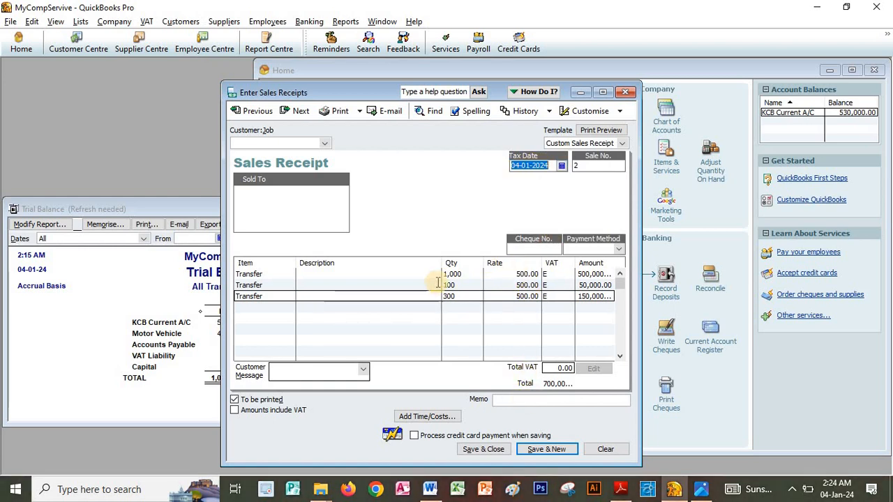
Save the Day 2 sales receipt to start a new one, and check the Day 3 transfers in Adobe Reader
{"action": "left_click", "coordinate": [538, 452]}
{"action": "key", "text": "alt+Tab"}
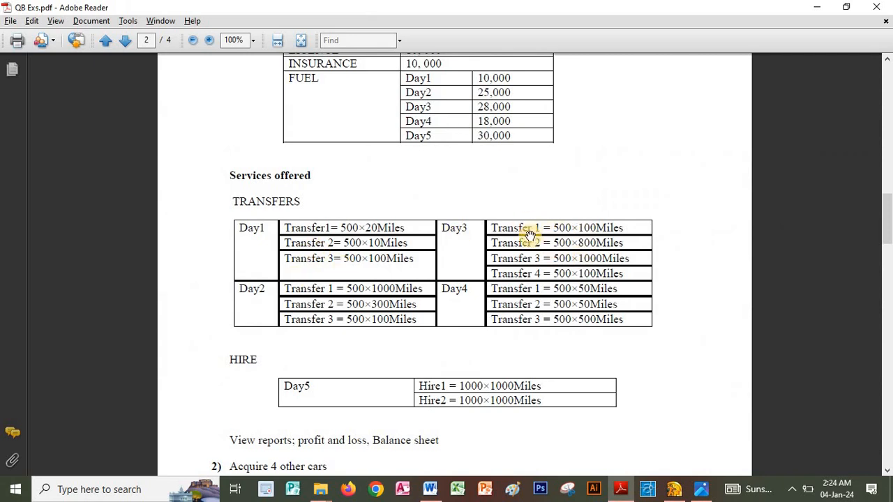
{"action": "key", "text": "alt+Tab"}
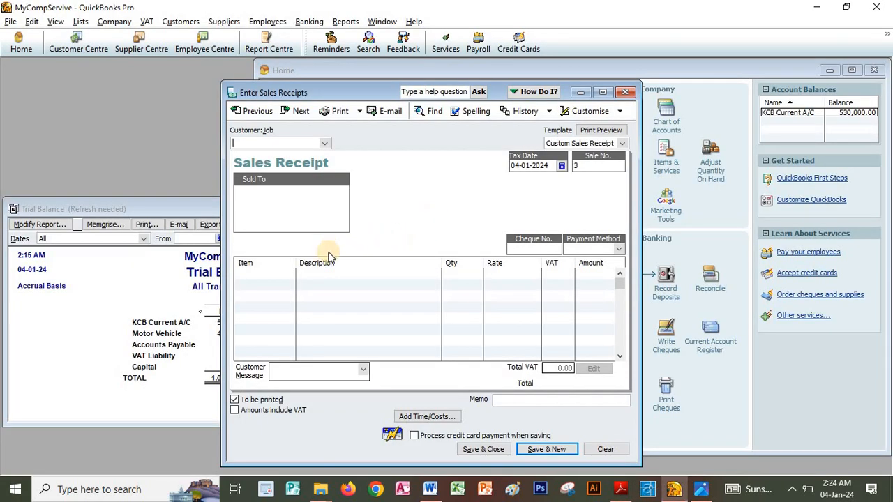
Add the Transfer item on the first four lines of sales receipt 3
{"action": "left_click", "coordinate": [279, 275]}
{"action": "left_click", "coordinate": [289, 274]}
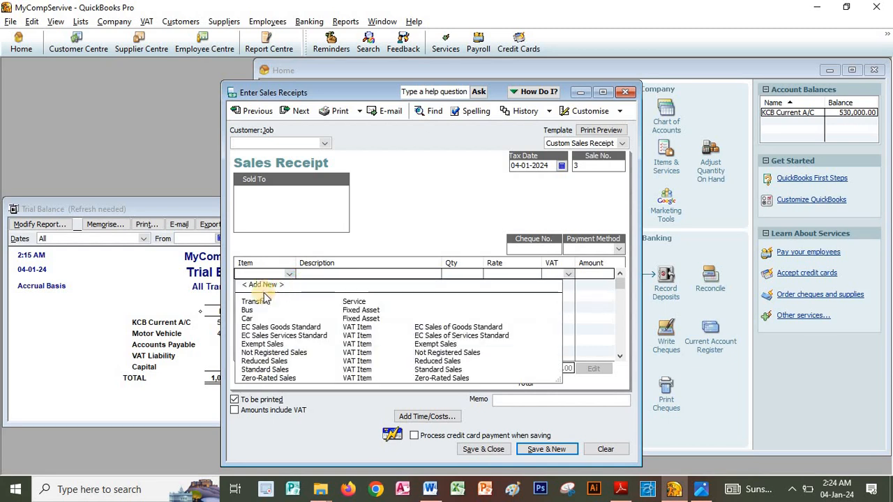
{"action": "left_click", "coordinate": [264, 301]}
{"action": "left_click", "coordinate": [289, 285]}
{"action": "left_click", "coordinate": [289, 284]}
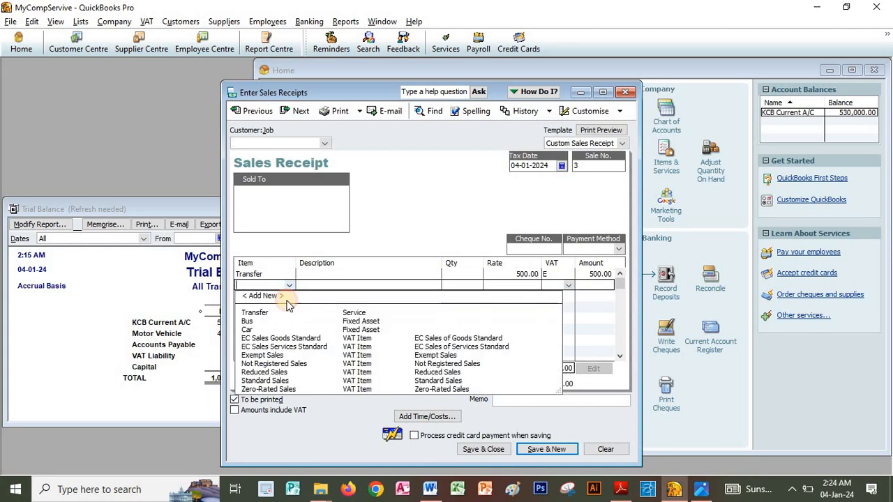
{"action": "left_click", "coordinate": [259, 312]}
{"action": "left_click", "coordinate": [265, 296]}
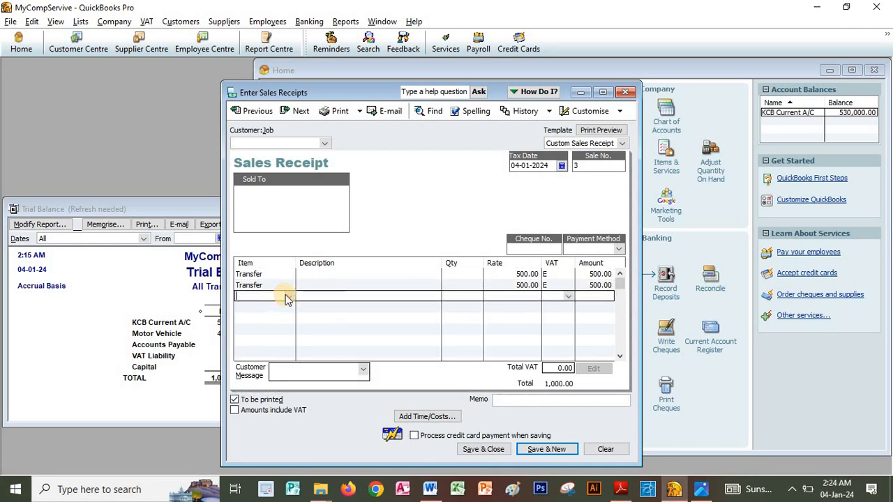
{"action": "left_click", "coordinate": [289, 296]}
{"action": "left_click", "coordinate": [262, 315]}
{"action": "left_click", "coordinate": [264, 308]}
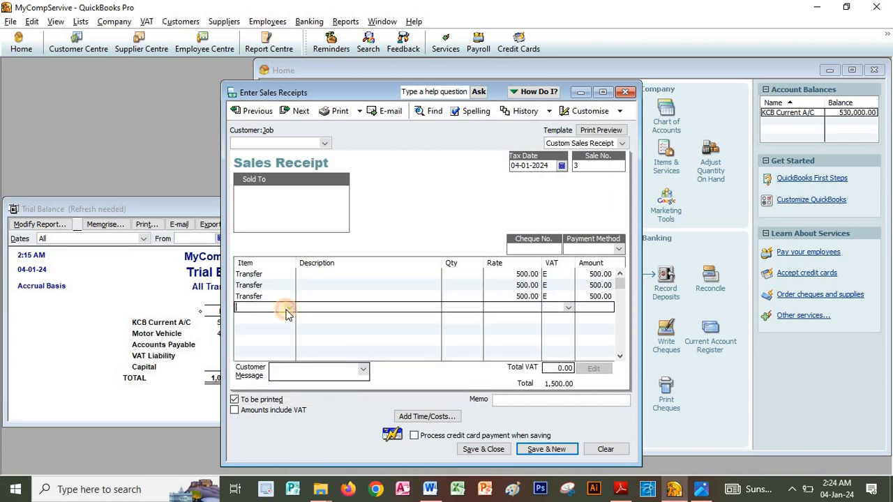
{"action": "left_click", "coordinate": [289, 307]}
{"action": "left_click", "coordinate": [240, 349]}
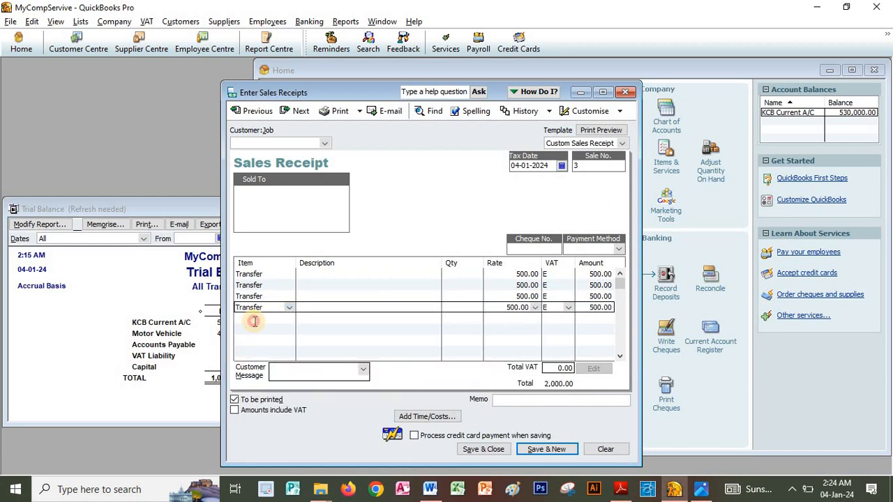
{"action": "left_click", "coordinate": [254, 319]}
{"action": "left_click", "coordinate": [289, 318]}
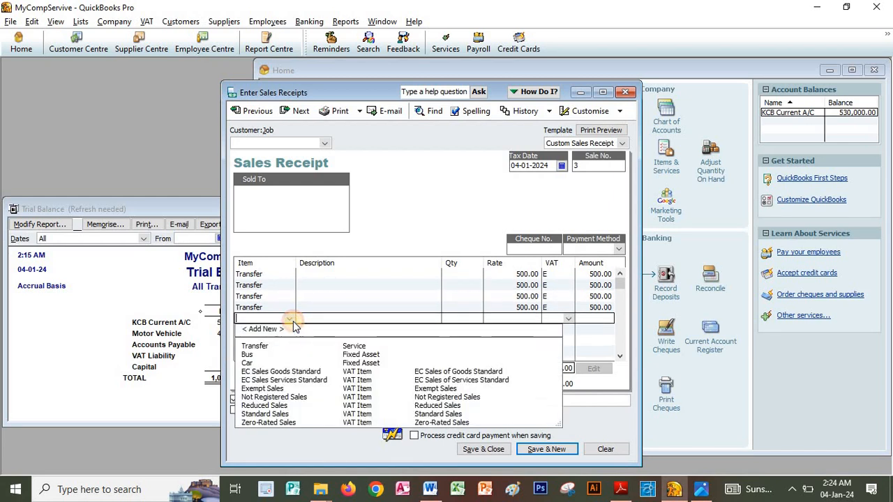
{"action": "left_click", "coordinate": [253, 346]}
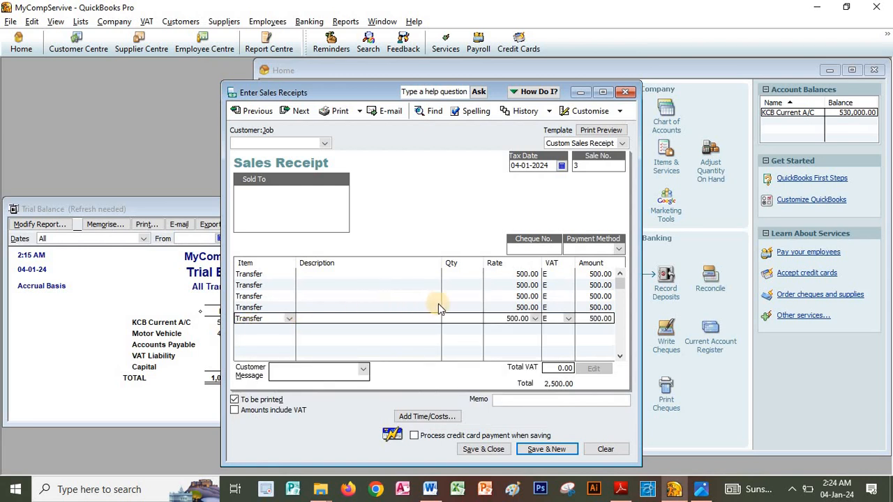
{"action": "left_click", "coordinate": [452, 274]}
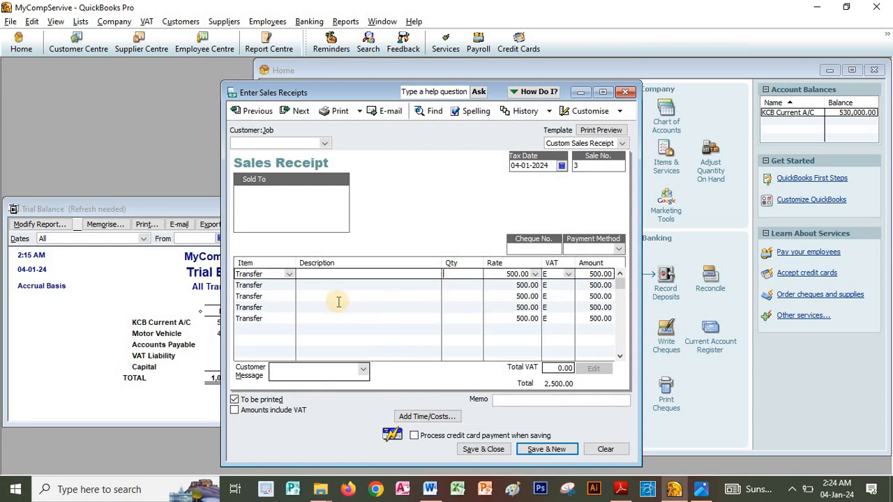
{"action": "left_click", "coordinate": [278, 318]}
{"action": "left_click_drag", "start_coordinate": [279, 318], "coordinate": [190, 310]}
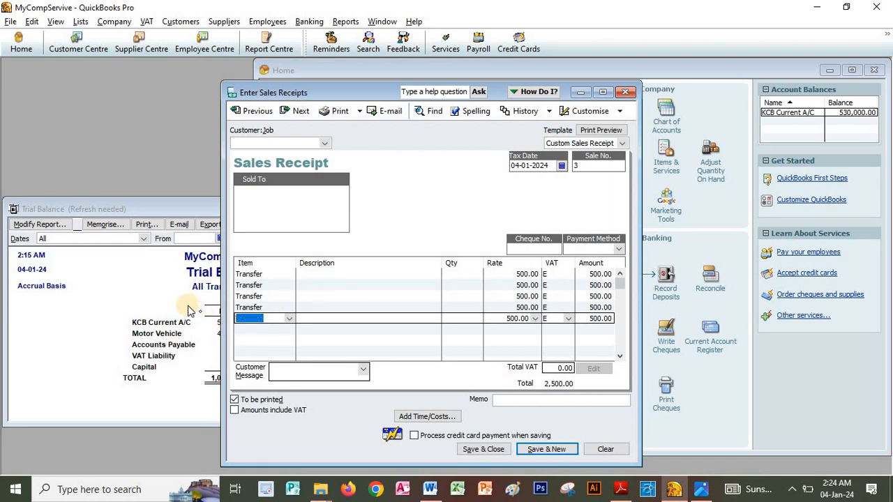
{"action": "key", "text": "BackSpace"}
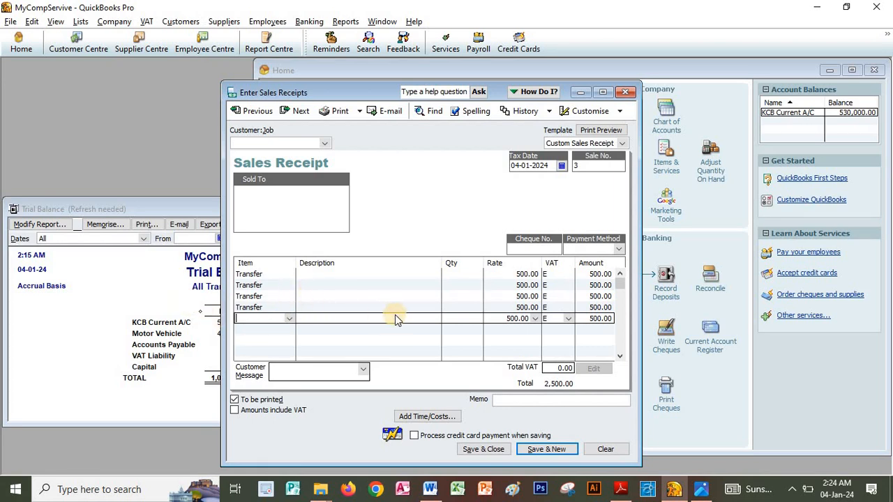
{"action": "left_click", "coordinate": [493, 308]}
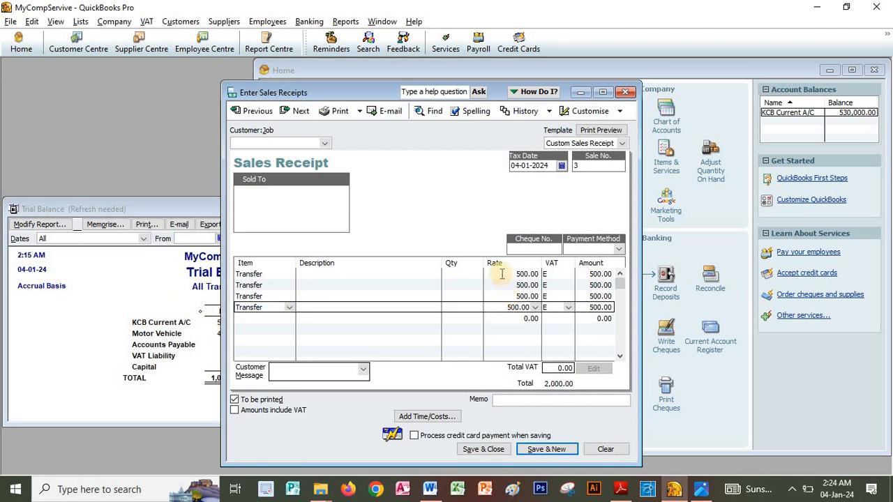
Enter the Day 3 mileages from Adobe Reader as quantities 100, 800, 1000 and 100 on the four Transfer lines
{"action": "left_click", "coordinate": [471, 274]}
{"action": "key", "text": "alt+Tab"}
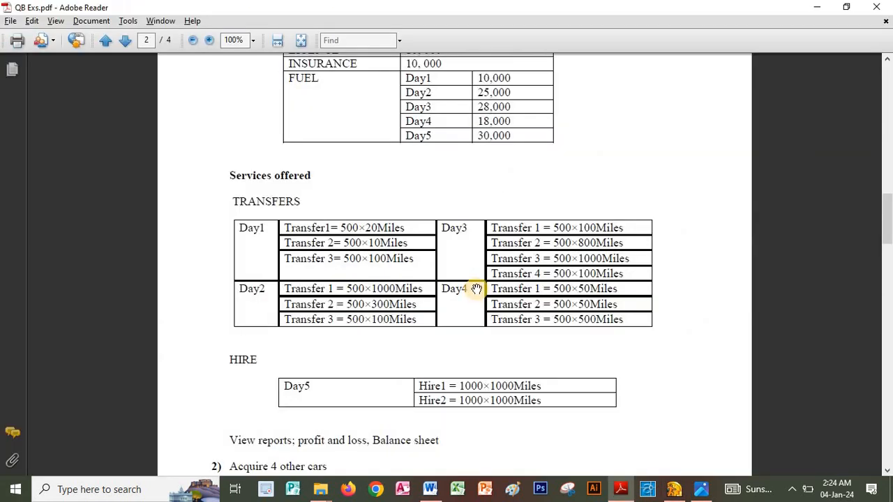
{"action": "key", "text": "alt+Tab"}
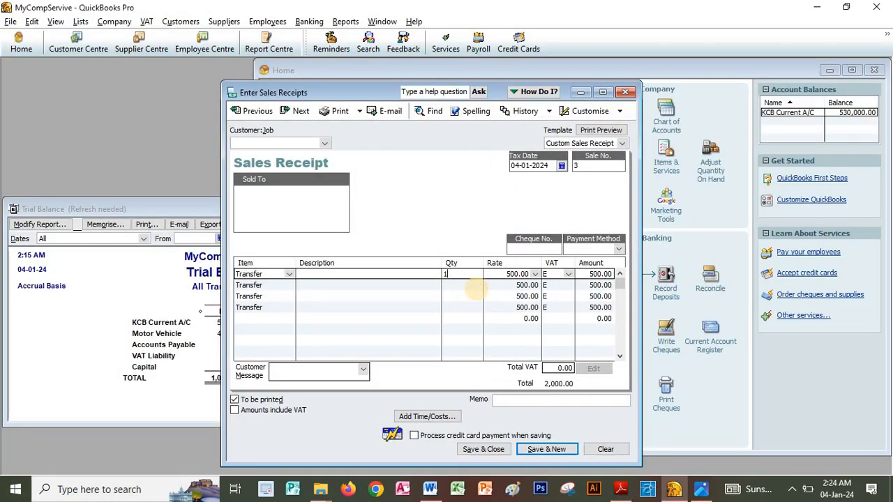
{"action": "left_click", "coordinate": [474, 286]}
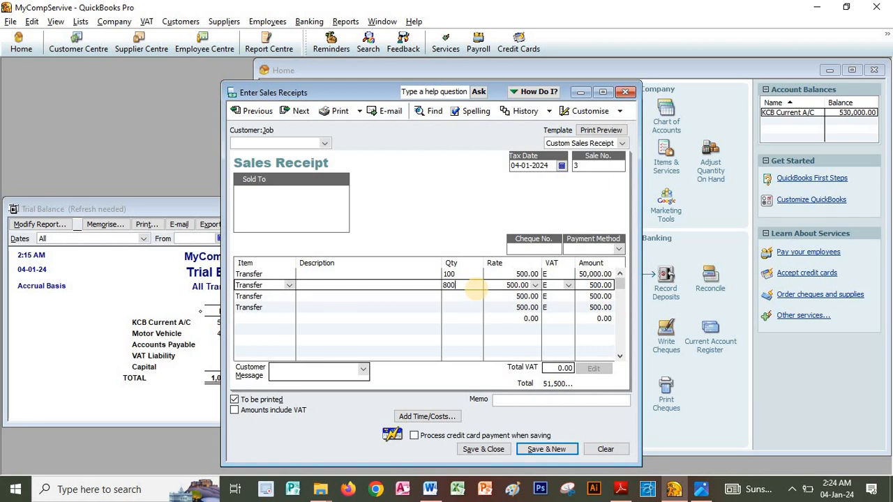
{"action": "key", "text": "Down"}
{"action": "type", "text": "1000"}
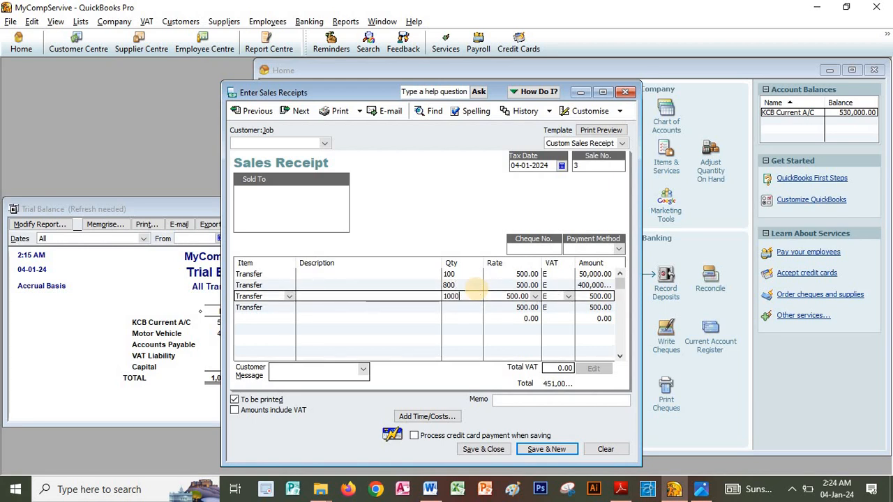
{"action": "key", "text": "Down"}
{"action": "key", "text": "alt+Tab"}
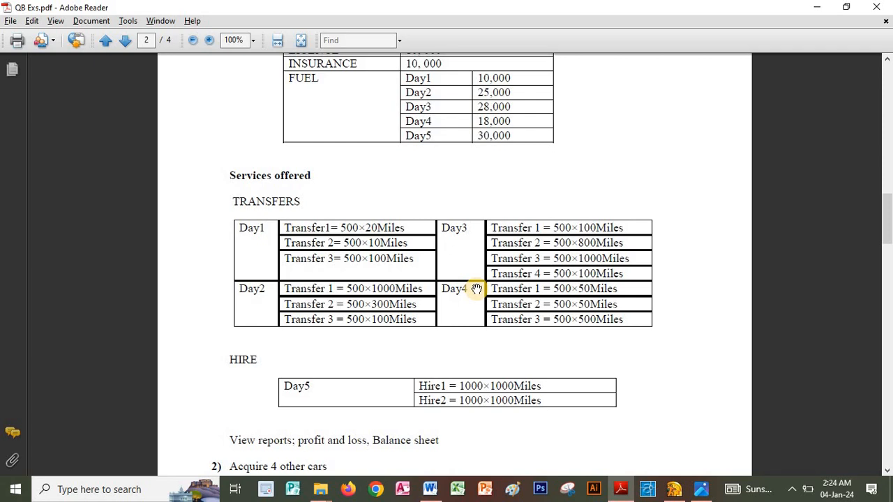
{"action": "key", "text": "alt+Tab"}
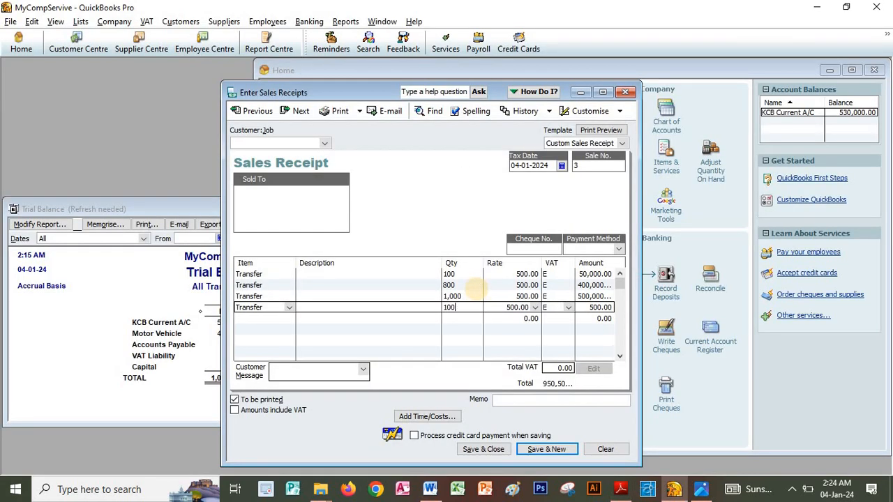
Date sales receipt 3 as 02-01-2024, save it to start a new one, and check the Day 4 transfers in Adobe Reader
{"action": "left_click", "coordinate": [562, 166]}
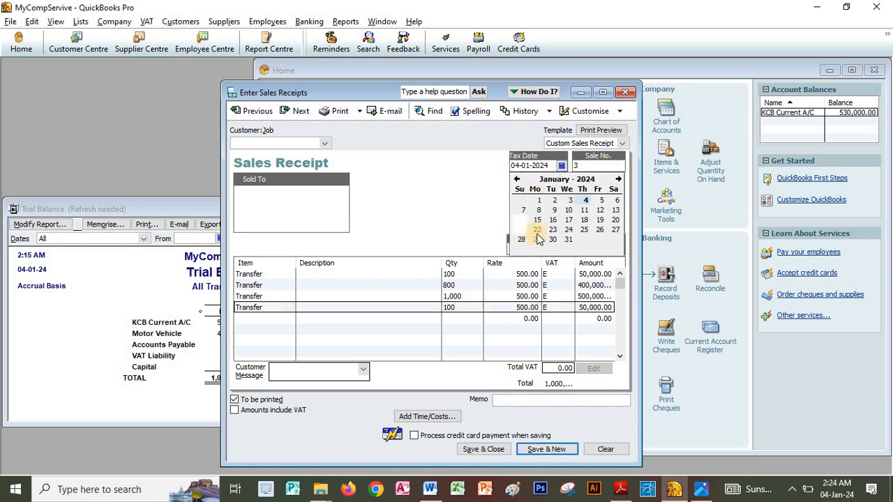
{"action": "left_click", "coordinate": [555, 200]}
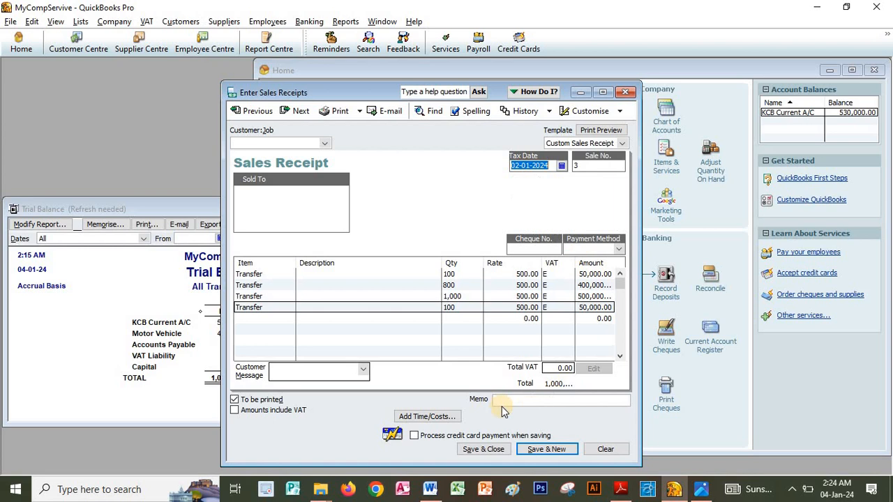
{"action": "left_click", "coordinate": [539, 450]}
{"action": "key", "text": "alt+Tab"}
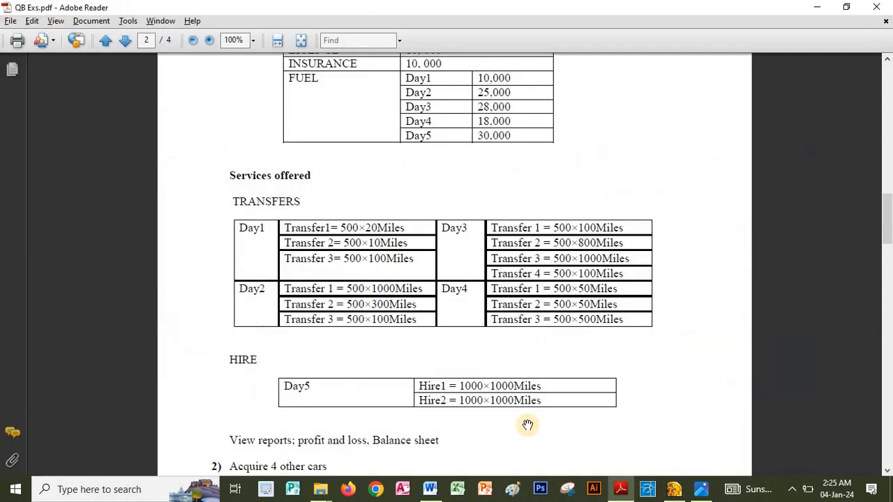
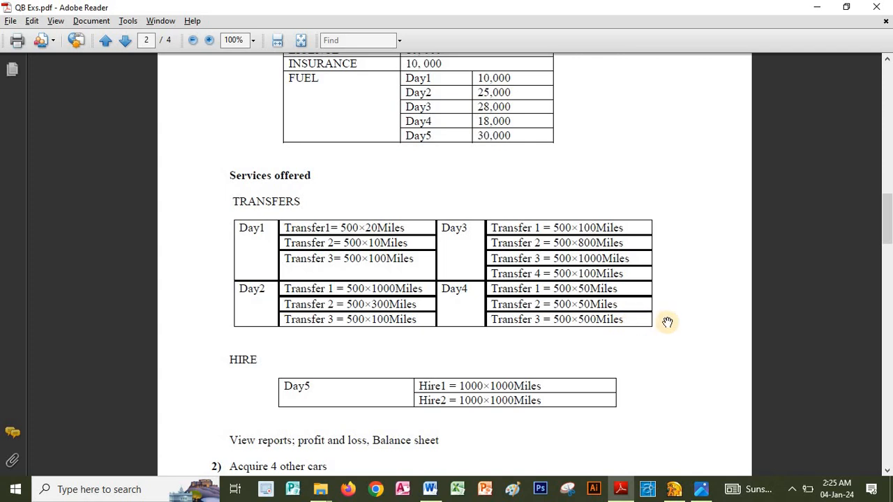
{"action": "key", "text": "alt+Tab"}
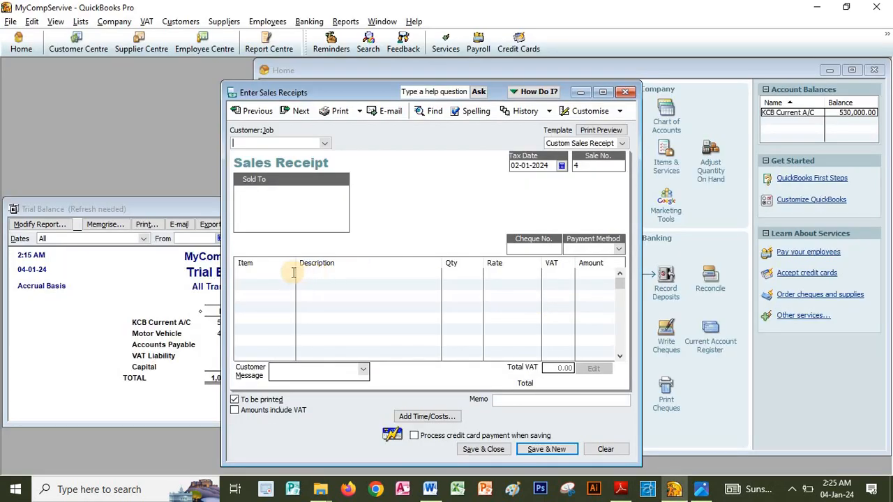
Add the Transfer item on the first three lines of sales receipt 4
{"action": "left_click", "coordinate": [289, 275]}
{"action": "left_click", "coordinate": [255, 304]}
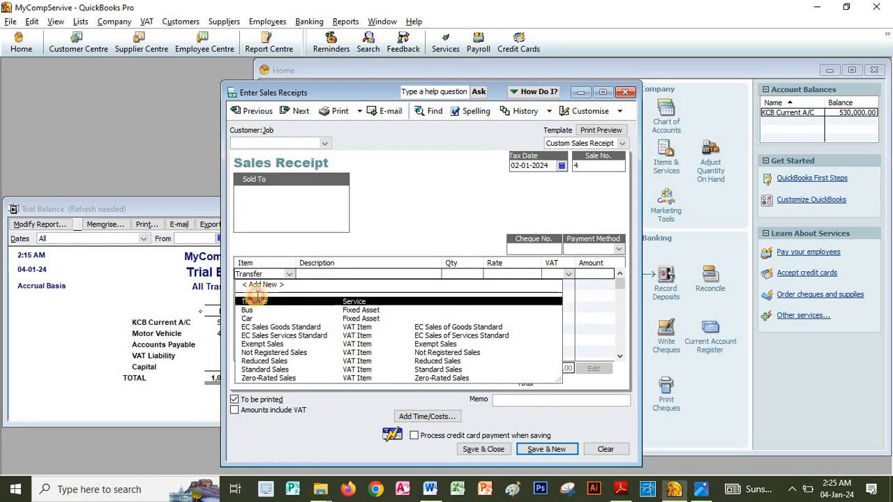
{"action": "left_click", "coordinate": [289, 285]}
{"action": "left_click", "coordinate": [291, 286]}
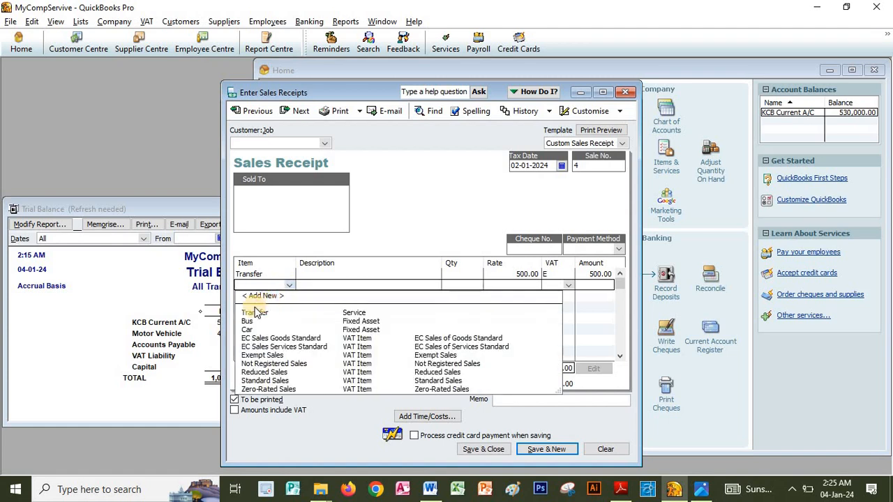
{"action": "left_click", "coordinate": [253, 315]}
{"action": "left_click", "coordinate": [290, 297]}
{"action": "left_click", "coordinate": [290, 297]}
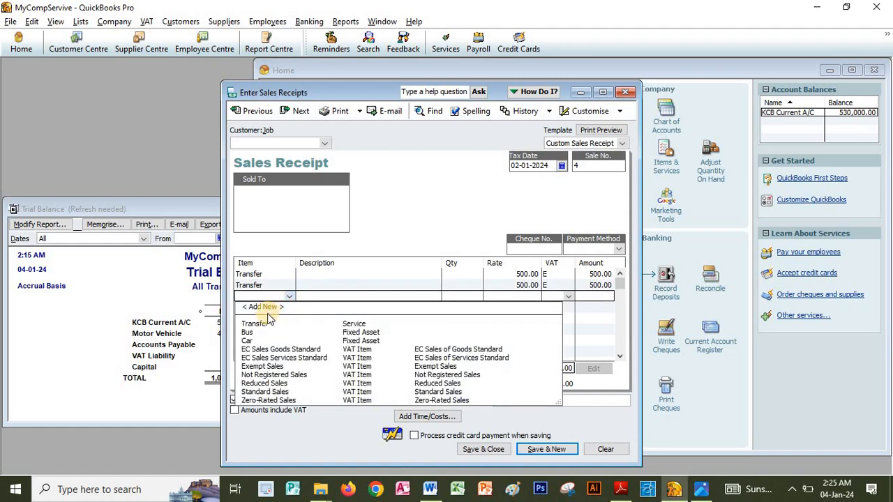
{"action": "left_click", "coordinate": [254, 315]}
Enter the Day 4 mileages 50, 50 and 500 as quantities on the Transfer lines, and save and close the sales receipt
{"action": "left_click", "coordinate": [456, 278]}
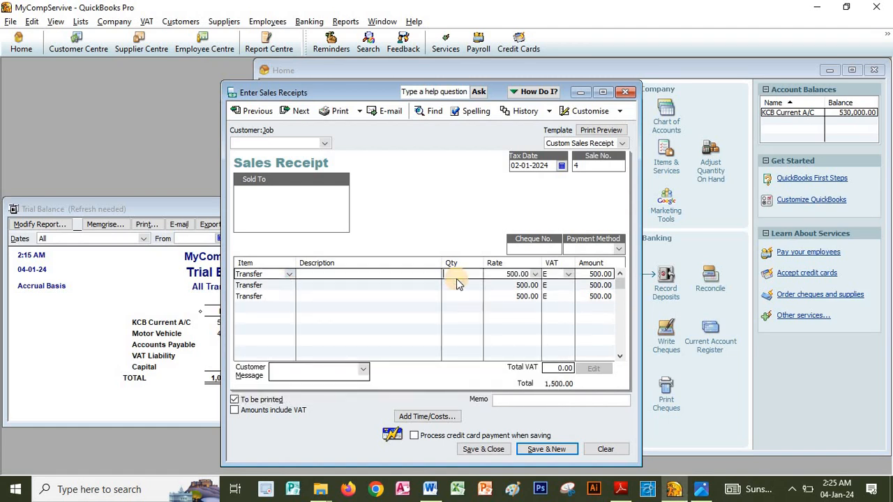
{"action": "type", "text": "50"}
{"action": "key", "text": "Down"}
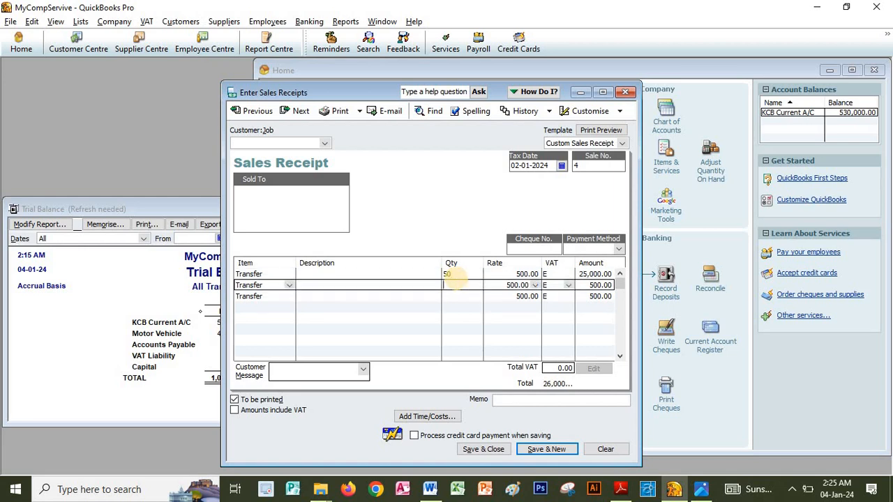
{"action": "key", "text": "Down"}
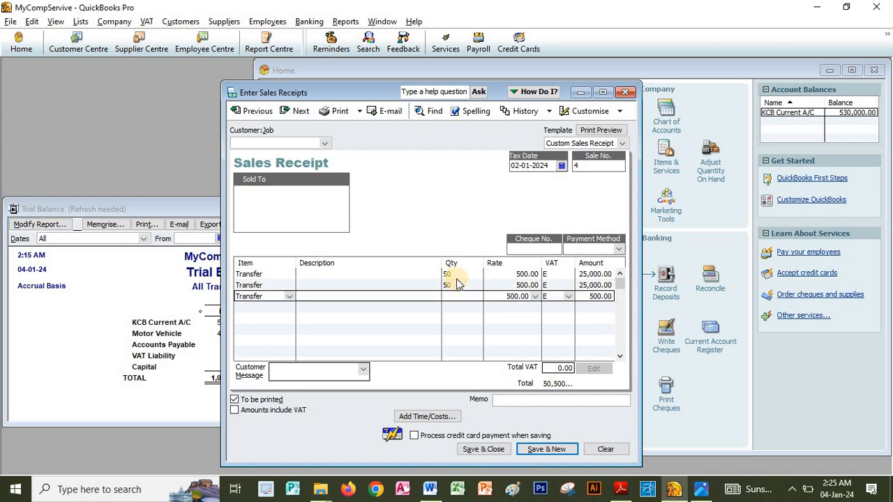
{"action": "key", "text": "alt+Tab"}
{"action": "key", "text": "alt+Tab"}
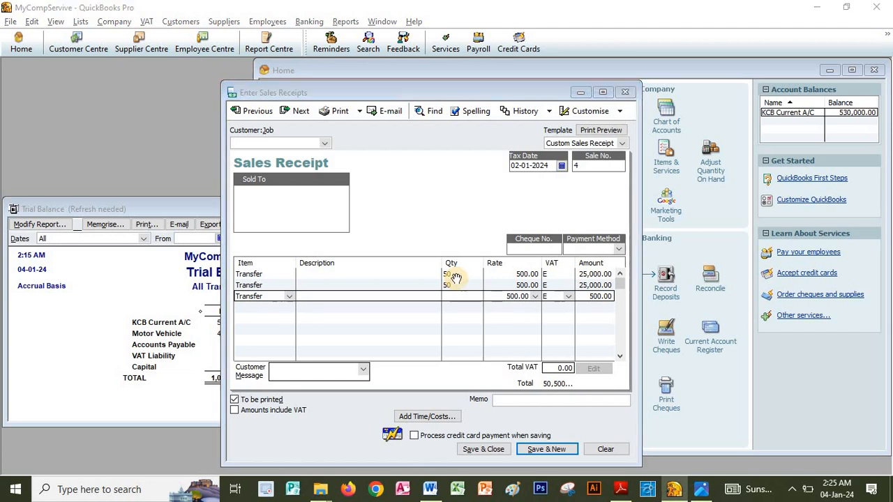
{"action": "key", "text": "alt+Tab"}
{"action": "key", "text": "alt+Tab"}
{"action": "type", "text": "5"}
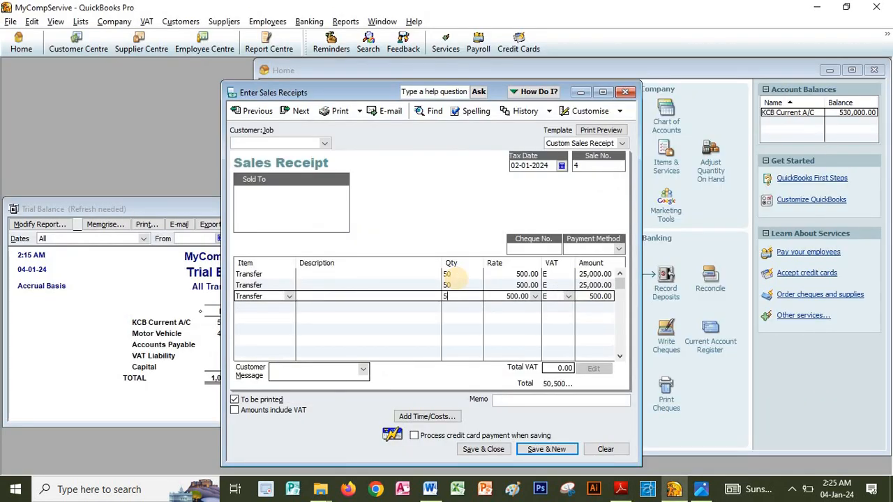
{"action": "type", "text": "00"}
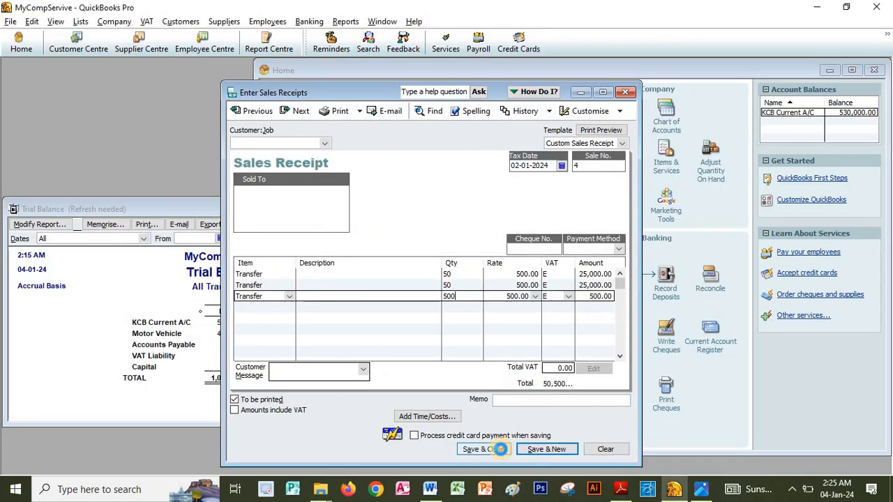
{"action": "left_click", "coordinate": [501, 450]}
Check the exercise's services list in Adobe Reader, and refresh the Trial Balance report in QuickBooks
{"action": "key", "text": "alt+Tab"}
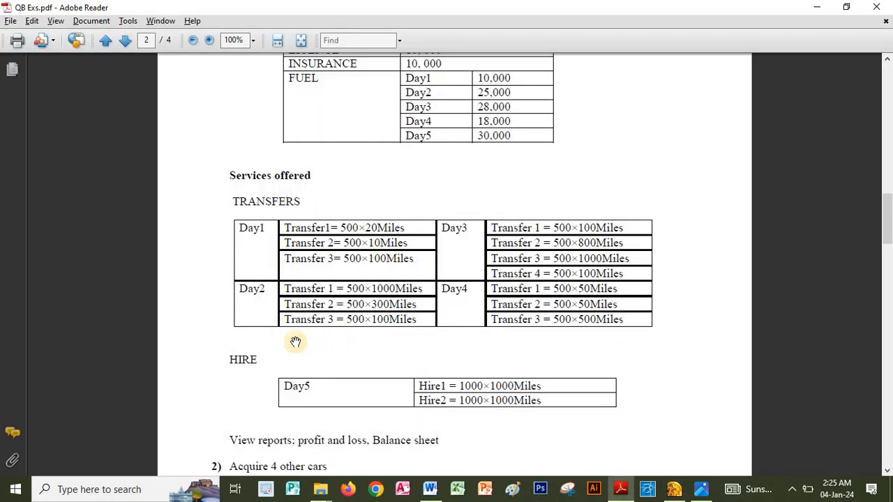
{"action": "key", "text": "alt+Tab"}
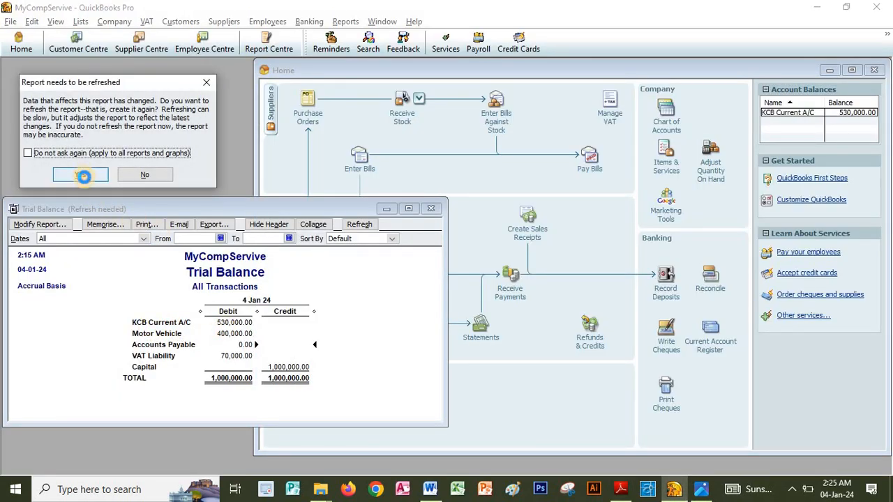
{"action": "left_click", "coordinate": [80, 174]}
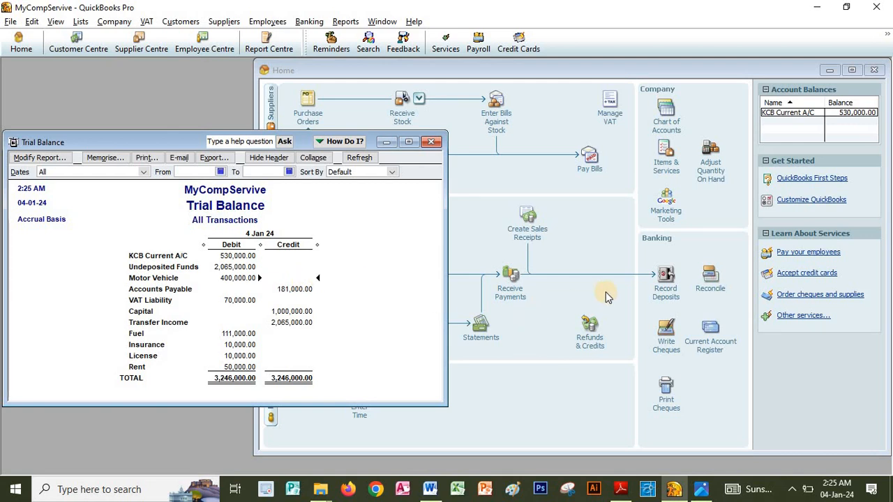
Deposit all four sales receipts from Undeposited Funds into KCB Current A/C, and bring up the Trial Balance
{"action": "left_click", "coordinate": [657, 290]}
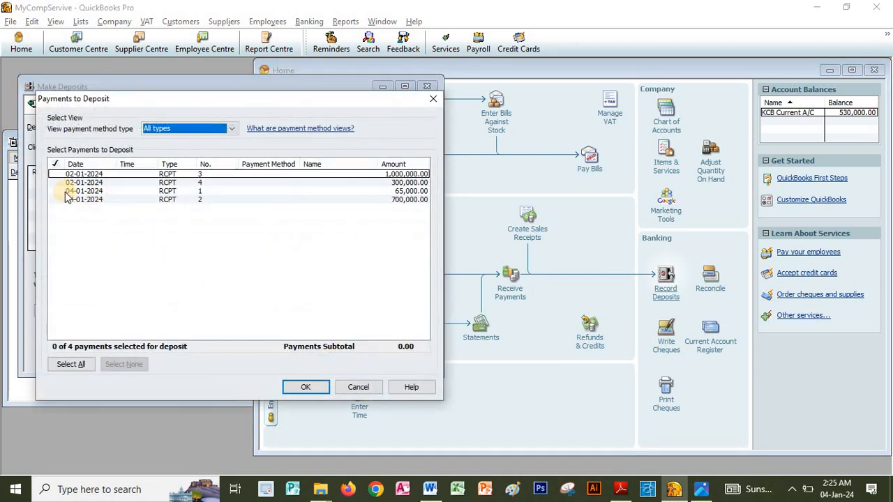
{"action": "left_click", "coordinate": [55, 173]}
{"action": "left_click", "coordinate": [55, 182]}
{"action": "left_click", "coordinate": [55, 190]}
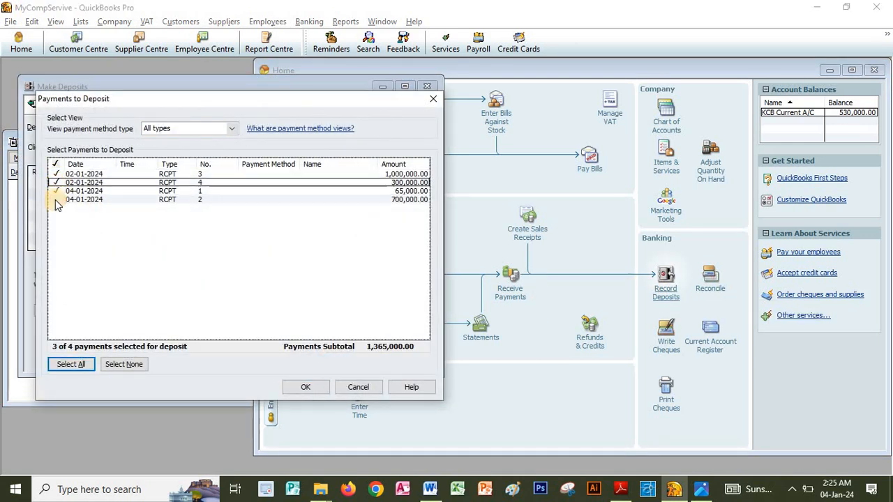
{"action": "left_click", "coordinate": [56, 199]}
{"action": "left_click", "coordinate": [309, 386]}
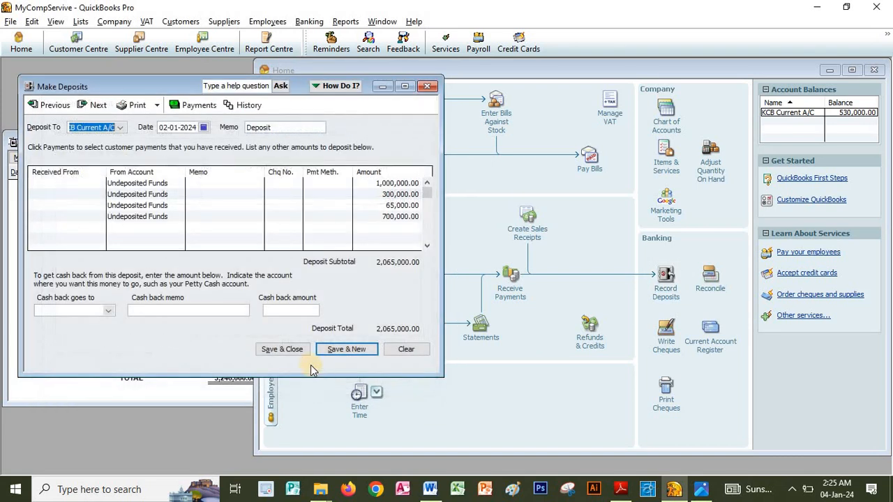
{"action": "left_click", "coordinate": [283, 350]}
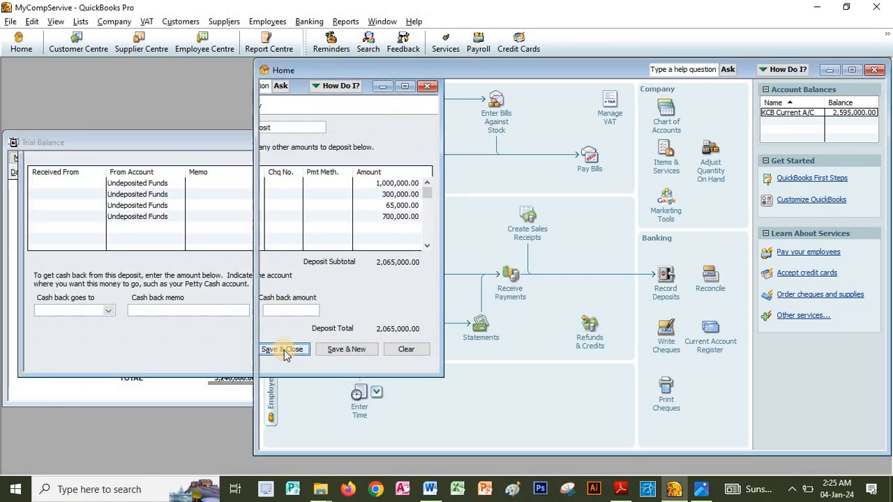
{"action": "left_click", "coordinate": [220, 319]}
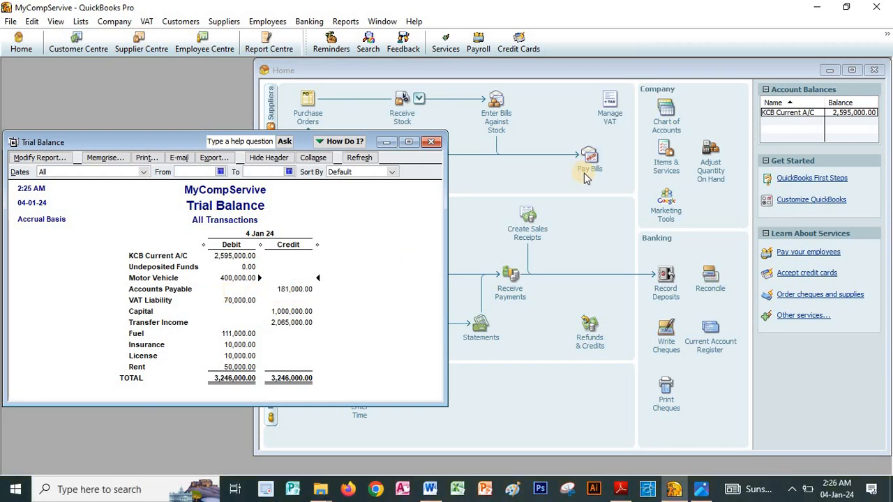
Pay the Landlord, County council, KRA and SHELL bills in full from KCB Current A/C, and bring up the Trial Balance
{"action": "left_click", "coordinate": [481, 177]}
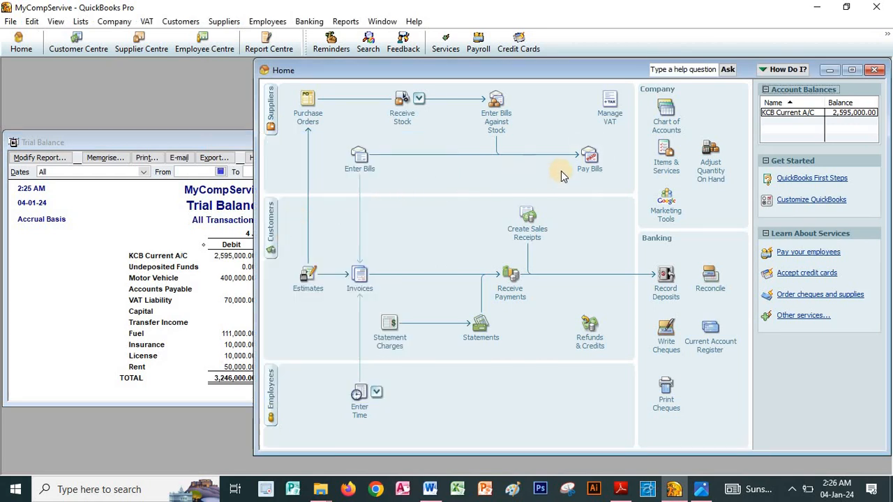
{"action": "left_click", "coordinate": [590, 173]}
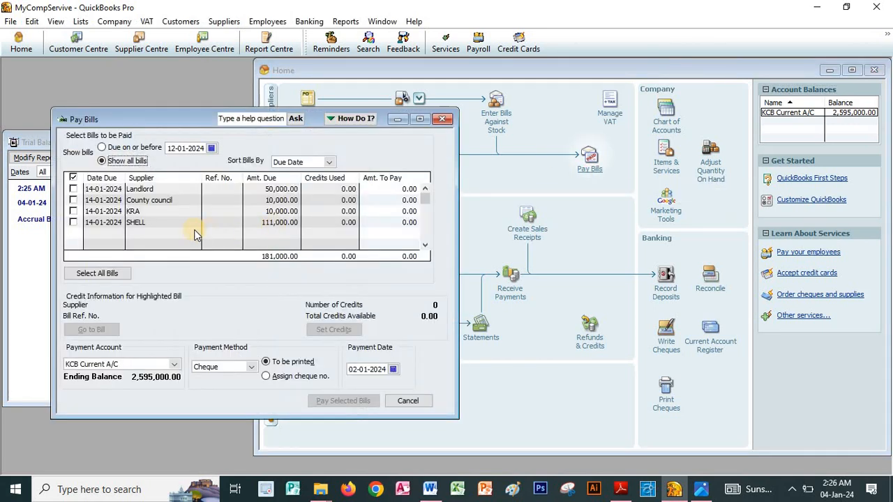
{"action": "left_click", "coordinate": [74, 222]}
{"action": "left_click", "coordinate": [73, 211]}
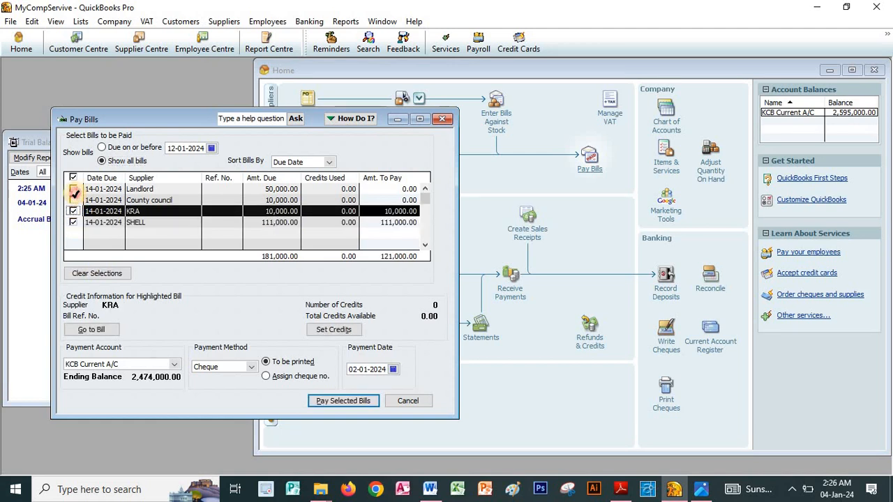
{"action": "left_click", "coordinate": [73, 189]}
{"action": "left_click", "coordinate": [73, 200]}
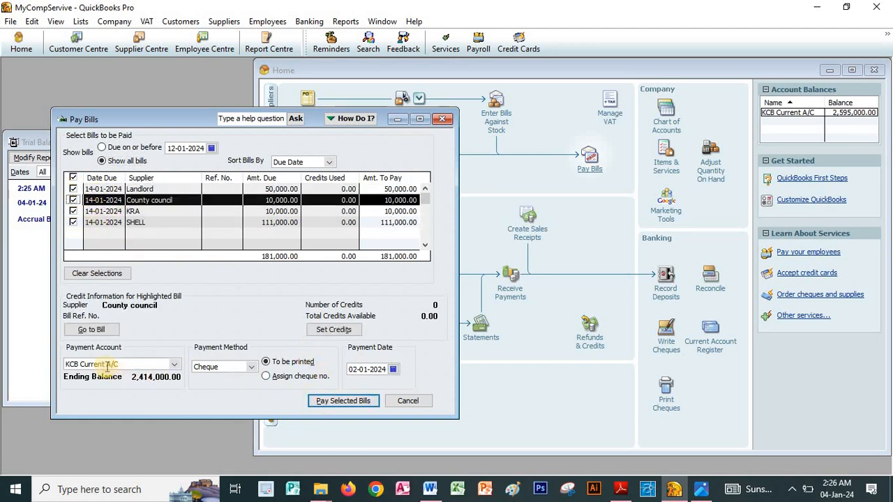
{"action": "left_click", "coordinate": [341, 401]}
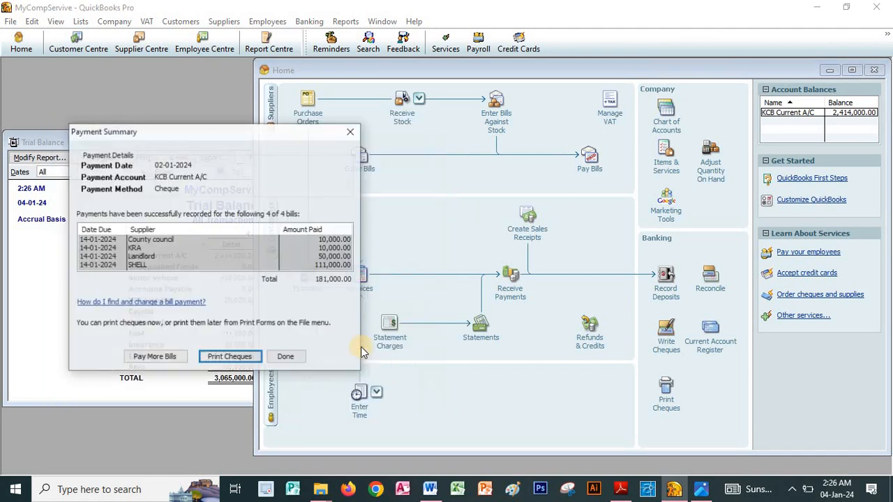
{"action": "left_click", "coordinate": [286, 357]}
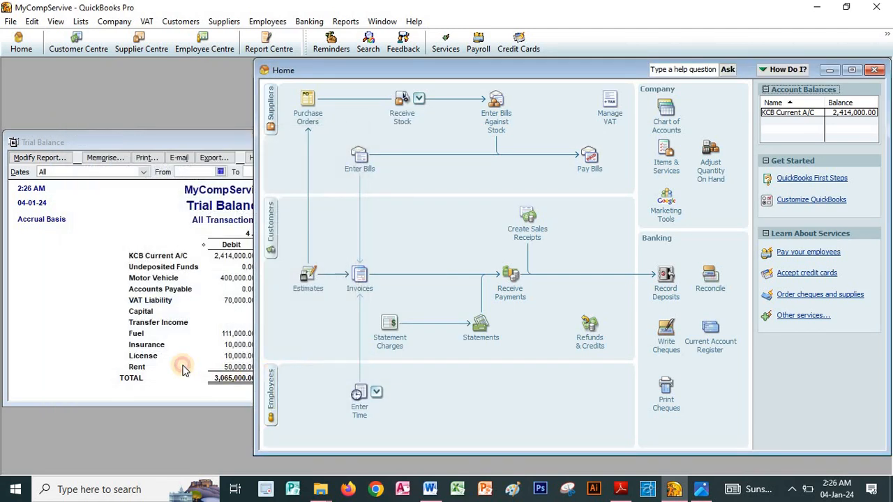
{"action": "left_click", "coordinate": [205, 362]}
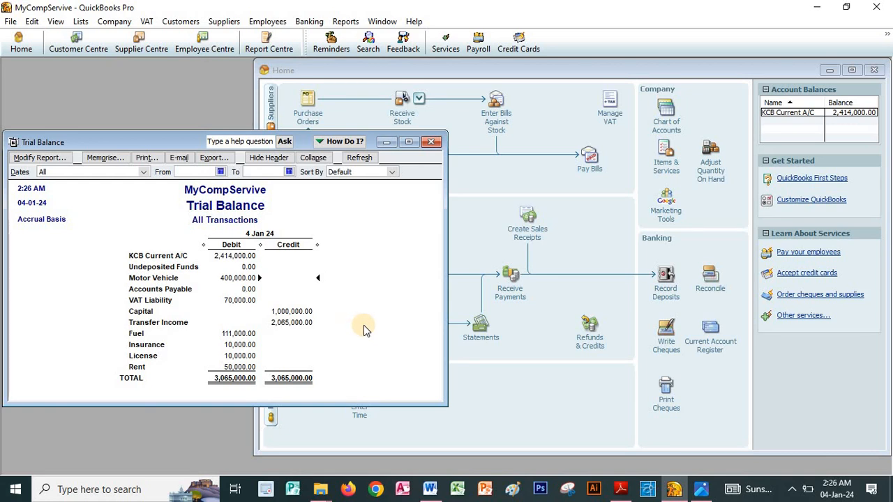
Check the exercise's Day 5 hire entries in Adobe Reader, and open a new sales receipt in QuickBooks
{"action": "key", "text": "alt+Tab"}
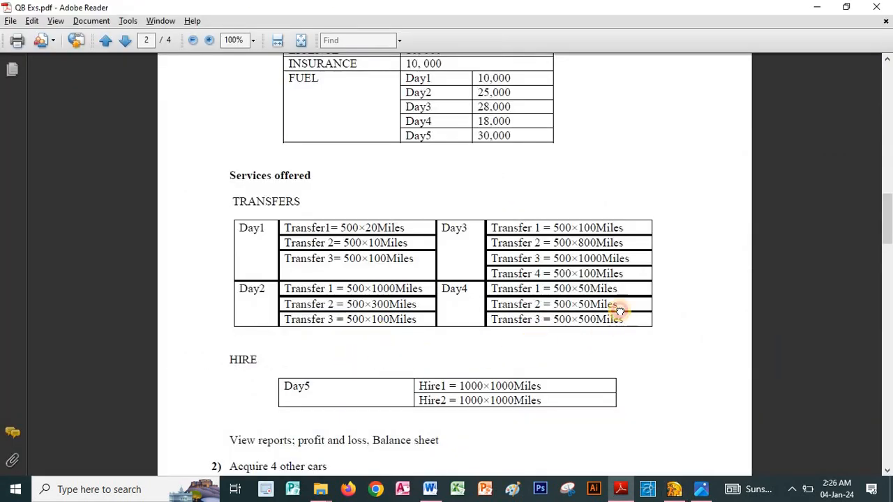
{"action": "left_click_drag", "start_coordinate": [618, 313], "coordinate": [620, 183]}
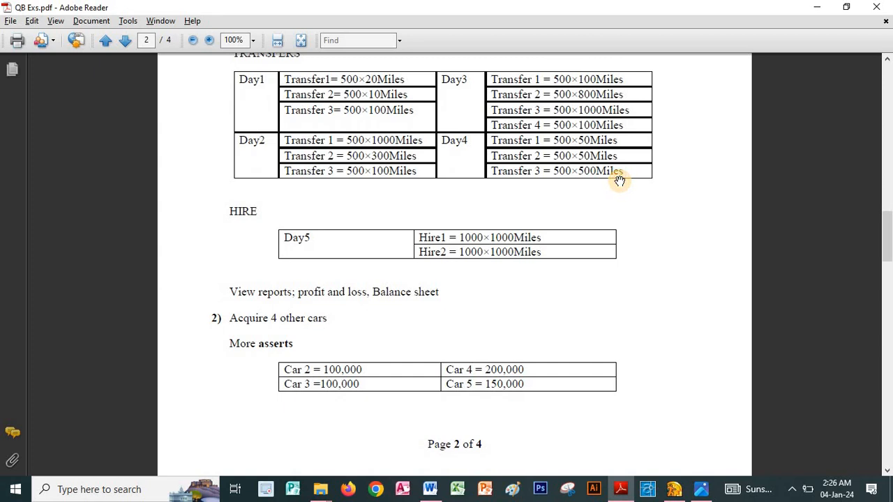
{"action": "scroll", "coordinate": [508, 307], "scroll_direction": "up", "scroll_amount": 3}
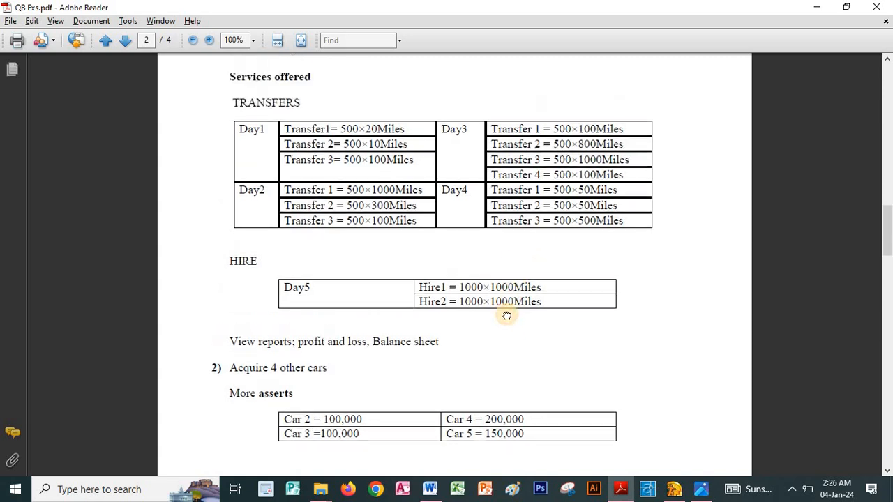
{"action": "scroll", "coordinate": [502, 279], "scroll_direction": "down", "scroll_amount": 3}
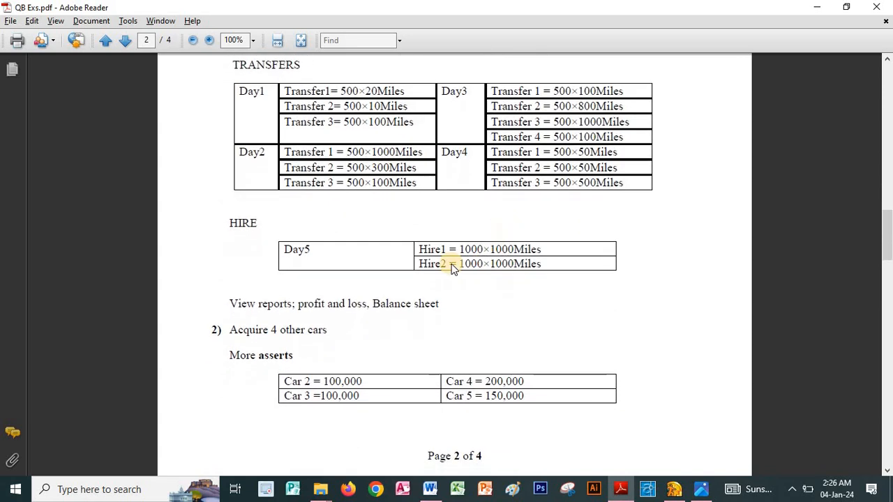
{"action": "key", "text": "alt+Tab"}
{"action": "left_click", "coordinate": [494, 171]}
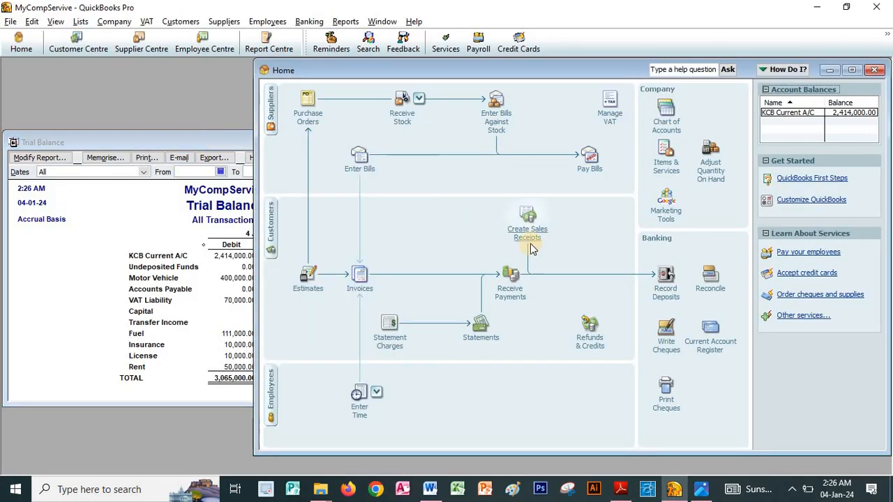
{"action": "left_click", "coordinate": [528, 230]}
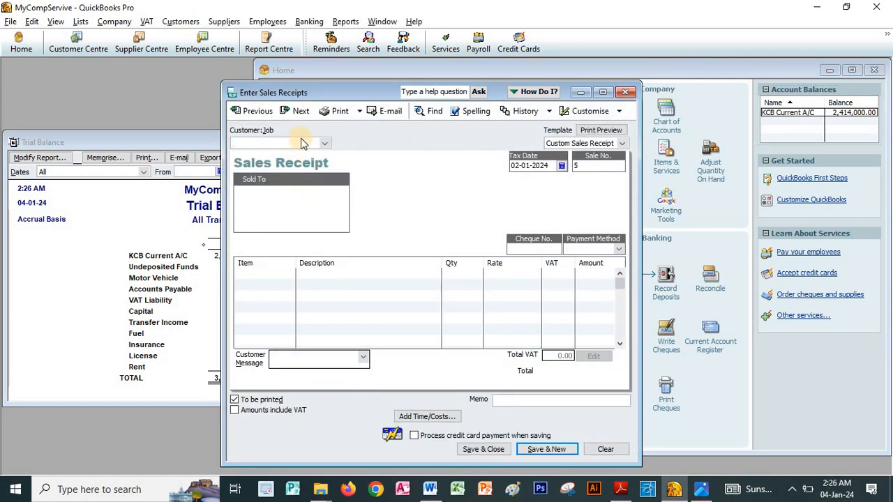
Start a new Service item named Hire from the receipt's first line, with a rate of 1000
{"action": "left_click", "coordinate": [289, 278]}
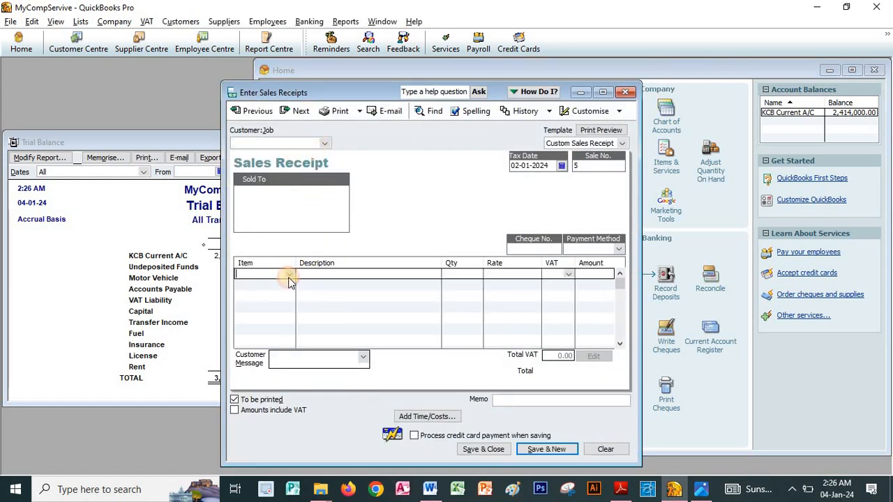
{"action": "left_click", "coordinate": [290, 274]}
{"action": "left_click", "coordinate": [256, 285]}
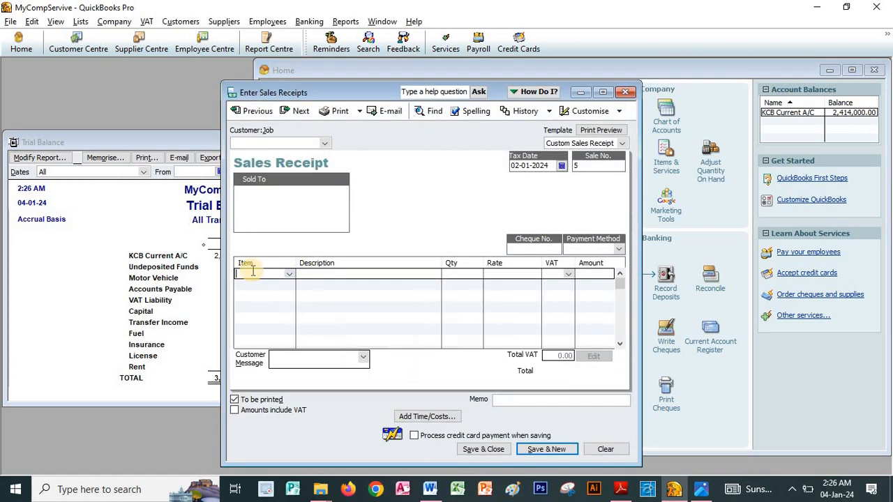
{"action": "left_click", "coordinate": [86, 160]}
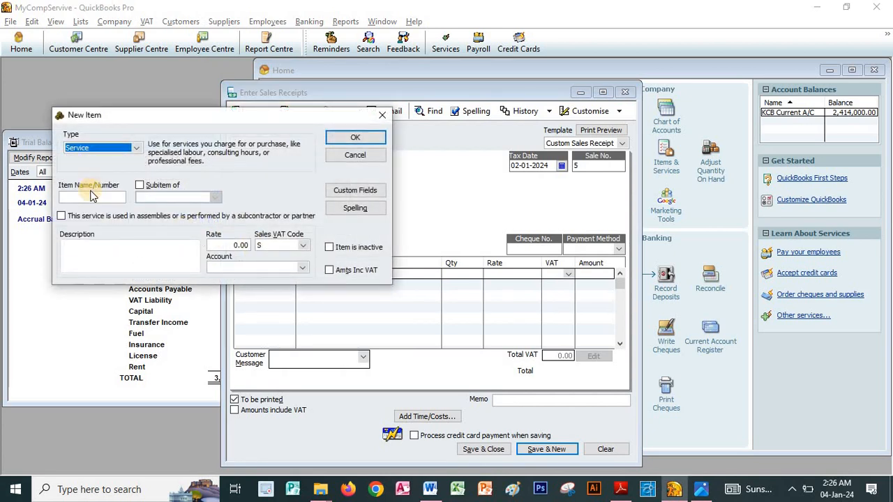
{"action": "left_click", "coordinate": [88, 196]}
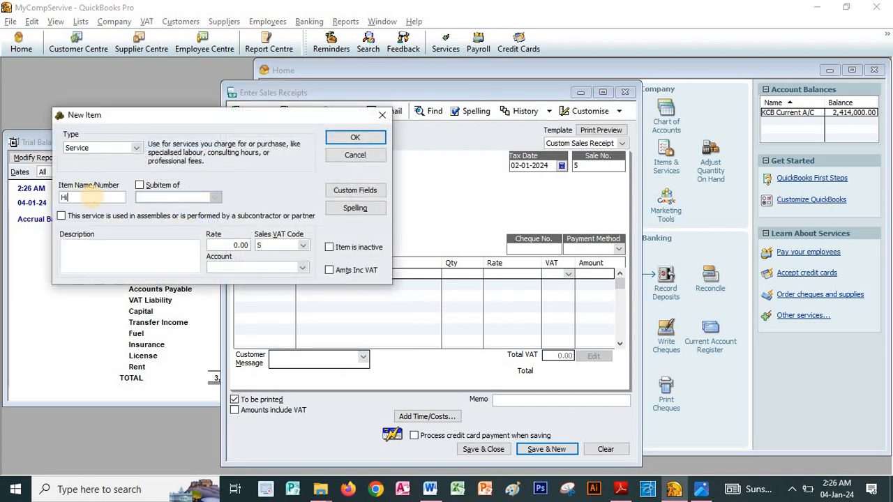
{"action": "left_click", "coordinate": [229, 246]}
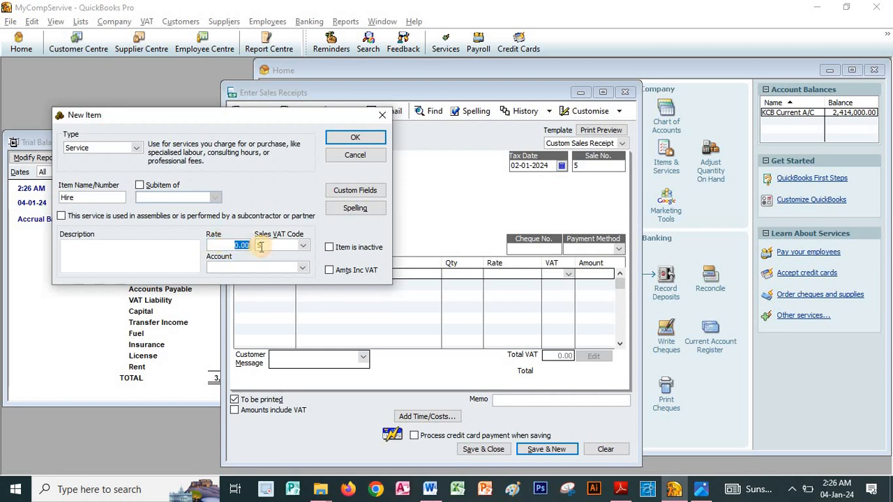
{"action": "key", "text": "alt+Tab"}
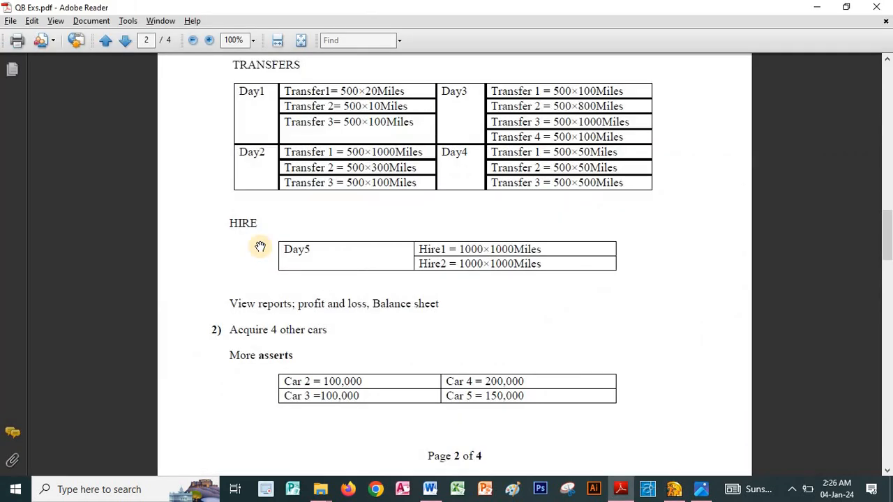
{"action": "key", "text": "alt+Tab"}
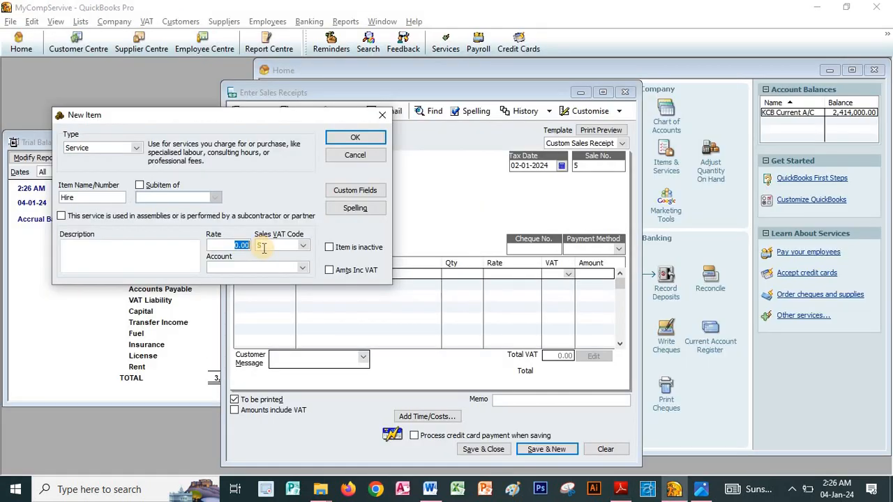
{"action": "type", "text": "10"}
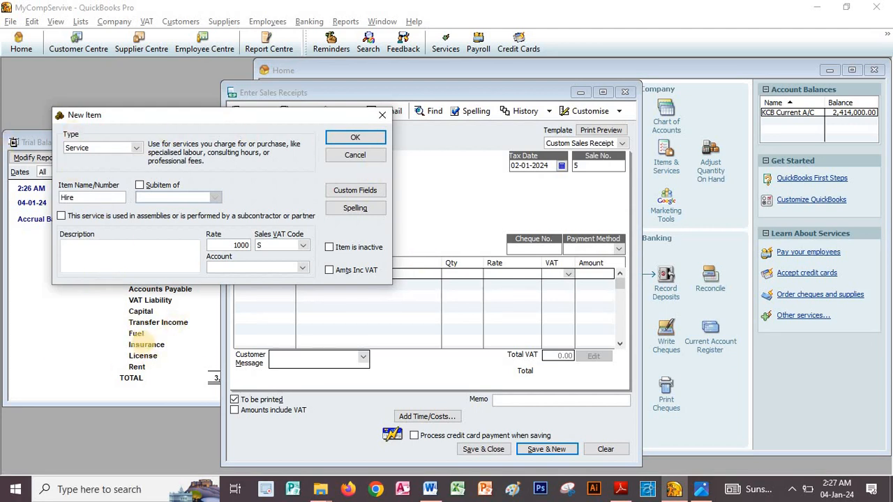
Give the Hire item the Exempt (E) VAT code and a new income account named Hire Income, and save the item
{"action": "left_click", "coordinate": [304, 246]}
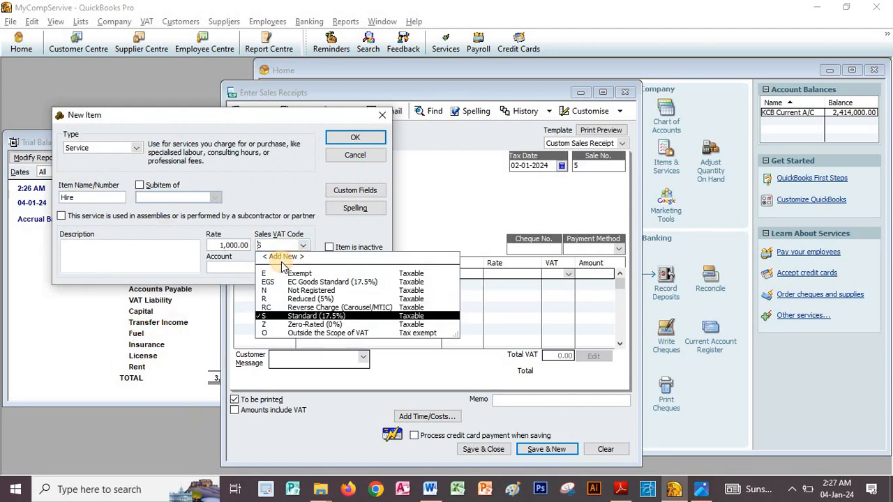
{"action": "left_click", "coordinate": [296, 274]}
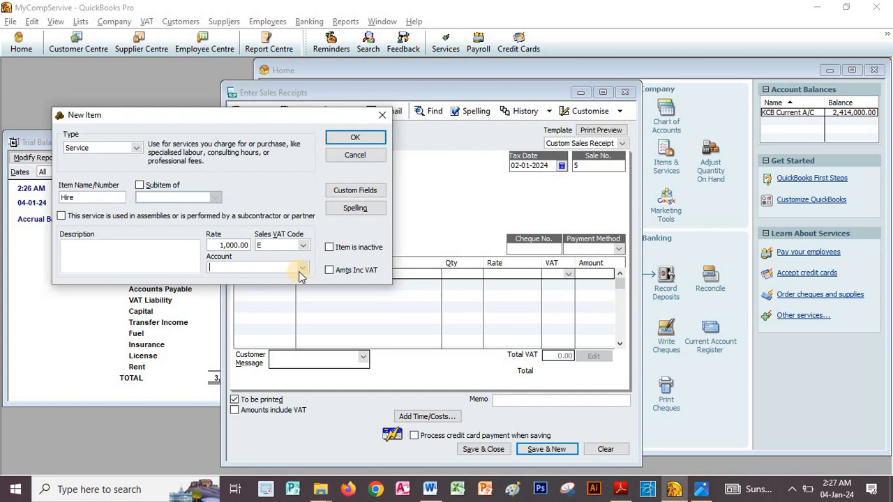
{"action": "left_click", "coordinate": [301, 270]}
{"action": "left_click", "coordinate": [234, 277]}
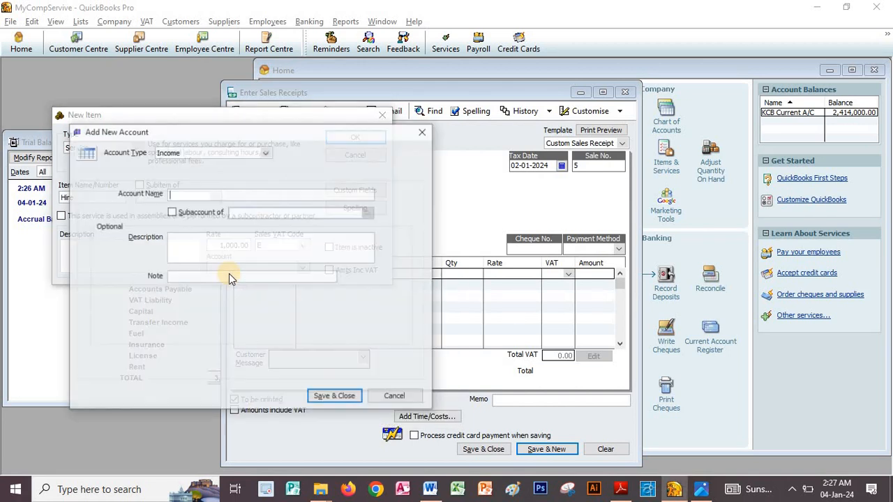
{"action": "type", "text": "Hire Income"}
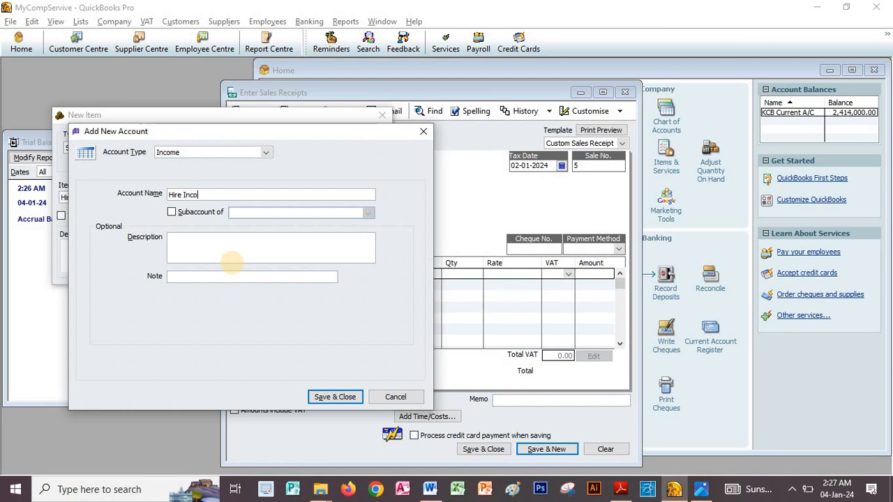
{"action": "left_click", "coordinate": [318, 397]}
{"action": "left_click", "coordinate": [329, 139]}
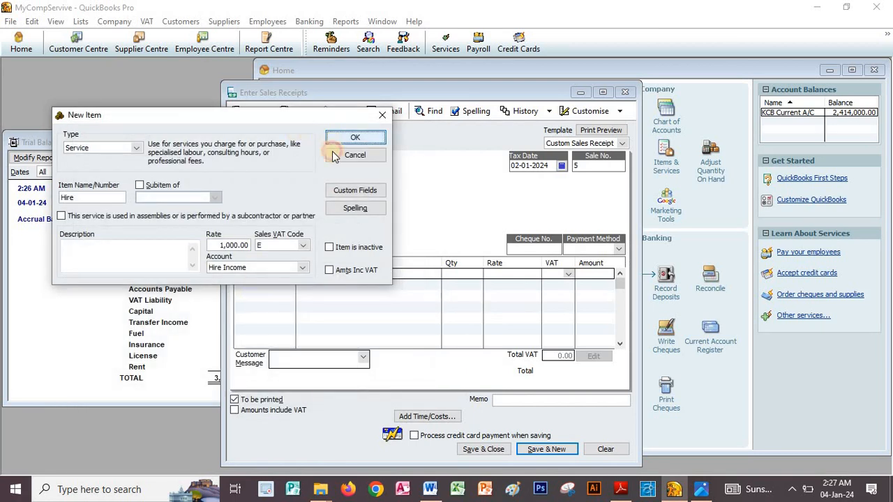
Add a second Hire line to the sales receipt
{"action": "left_click", "coordinate": [276, 286]}
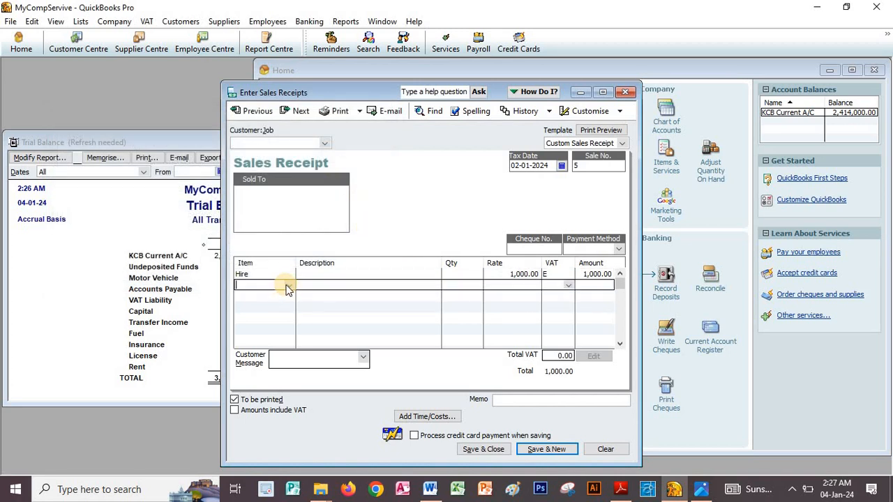
{"action": "left_click", "coordinate": [288, 287]}
{"action": "left_click", "coordinate": [262, 313]}
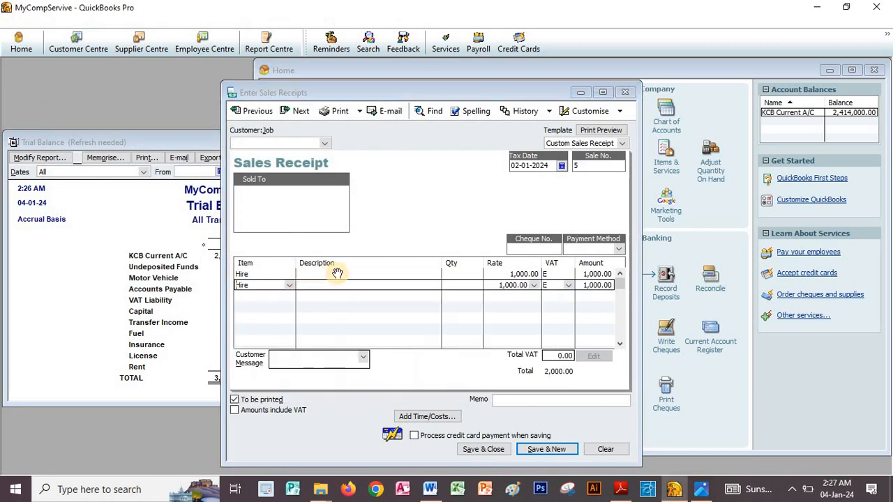
Enter the Day 5 mileage of 1000 as the quantity on both Hire lines, and save and close the sales receipt
{"action": "key", "text": "alt+Tab"}
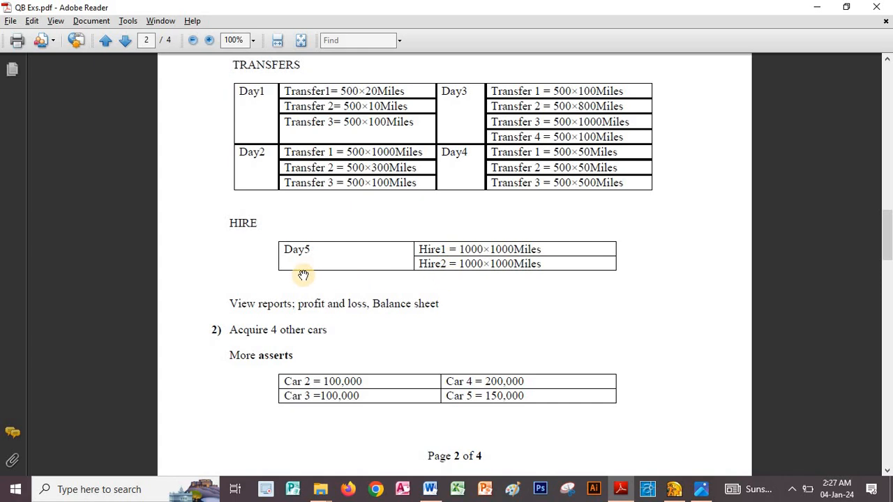
{"action": "key", "text": "alt+Tab"}
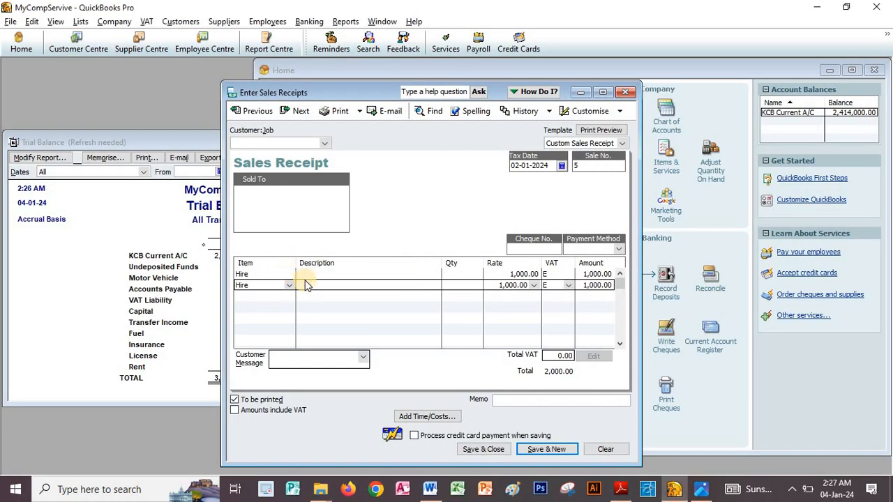
{"action": "left_click", "coordinate": [465, 275]}
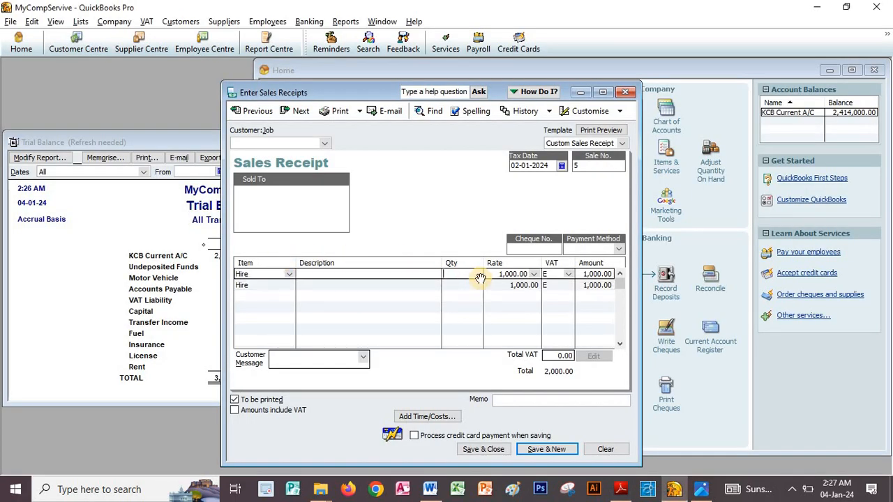
{"action": "key", "text": "alt+Tab"}
{"action": "key", "text": "alt+Tab"}
{"action": "key", "text": "Down"}
{"action": "type", "text": "1,000"}
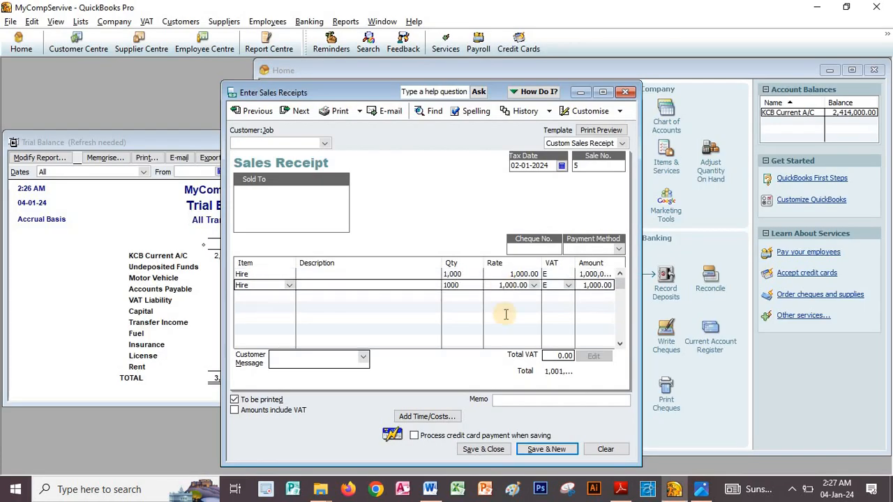
{"action": "left_click", "coordinate": [483, 448]}
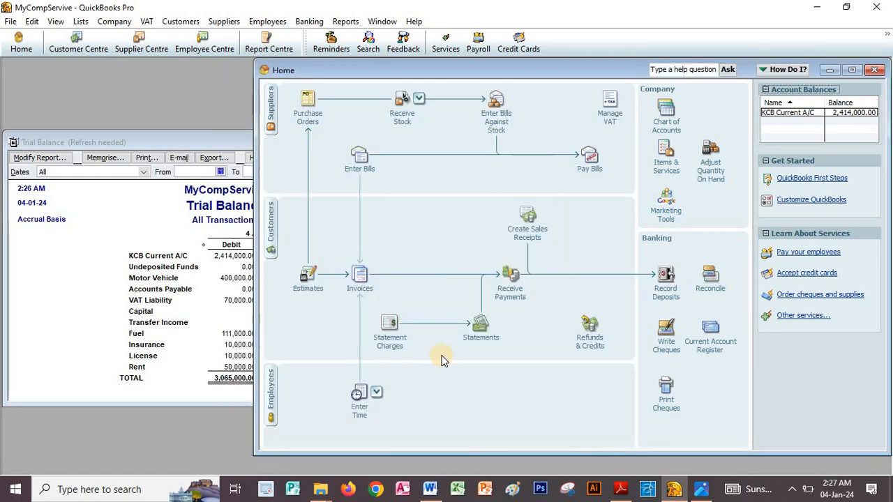
Check the exercise's tasks following the hire section in Adobe Reader, and refresh the Trial Balance report in QuickBooks
{"action": "key", "text": "alt+Tab"}
{"action": "left_click_drag", "start_coordinate": [483, 323], "coordinate": [486, 233]}
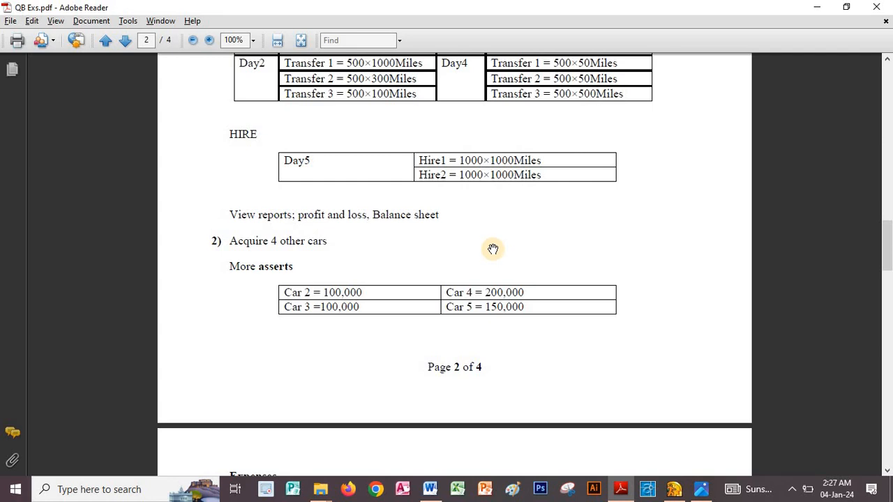
{"action": "key", "text": "alt+Tab"}
{"action": "left_click", "coordinate": [108, 232]}
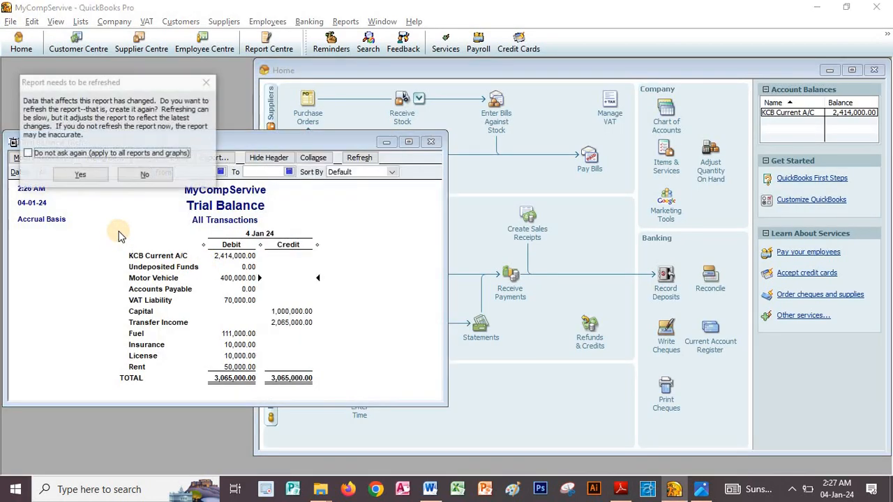
{"action": "left_click", "coordinate": [92, 177]}
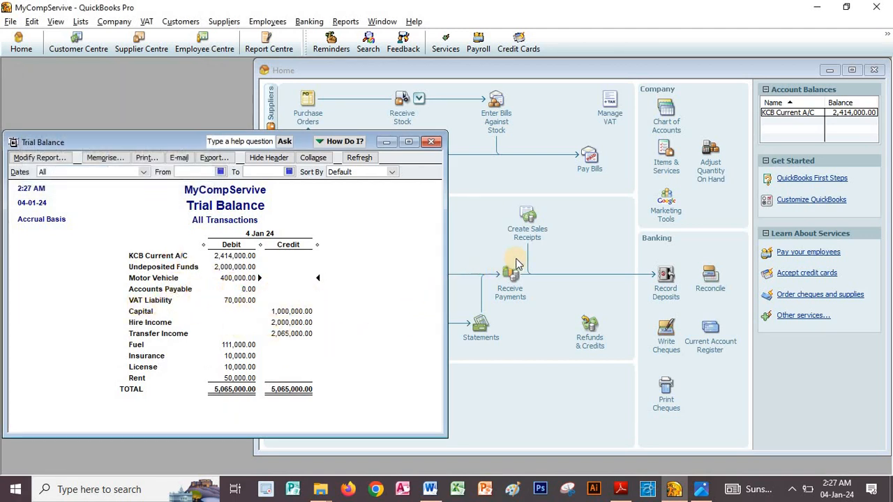
Review the previously saved sales receipts back to sale no. 2, and close the receipts window
{"action": "left_click", "coordinate": [524, 232]}
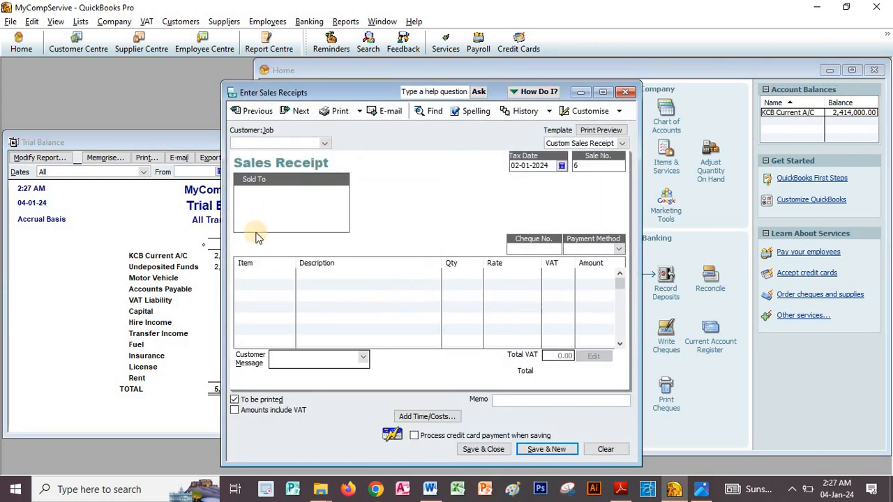
{"action": "left_click", "coordinate": [253, 111]}
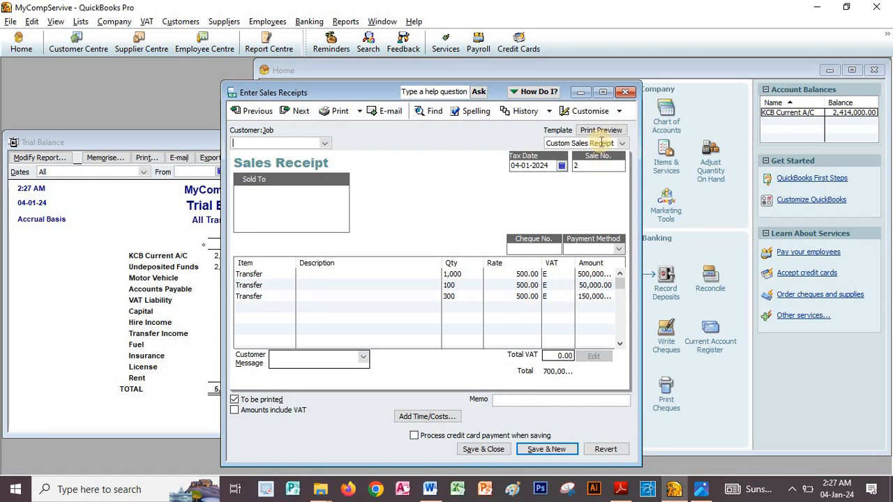
{"action": "left_click", "coordinate": [623, 93]}
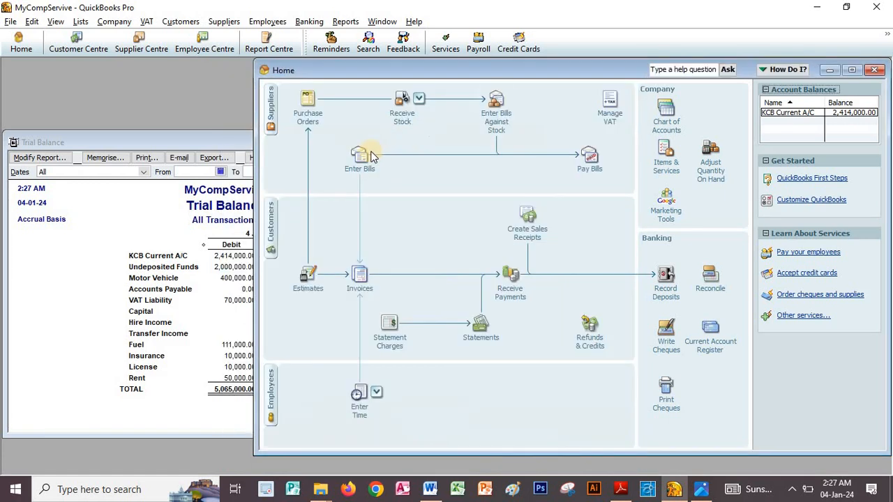
Review the previously entered SHELL fuel bill, and return to a blank bill
{"action": "left_click", "coordinate": [361, 155]}
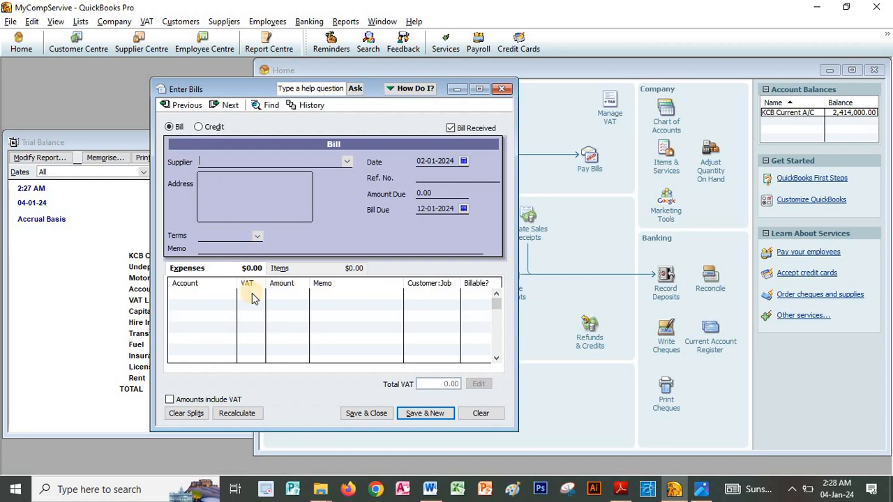
{"action": "left_click", "coordinate": [183, 105]}
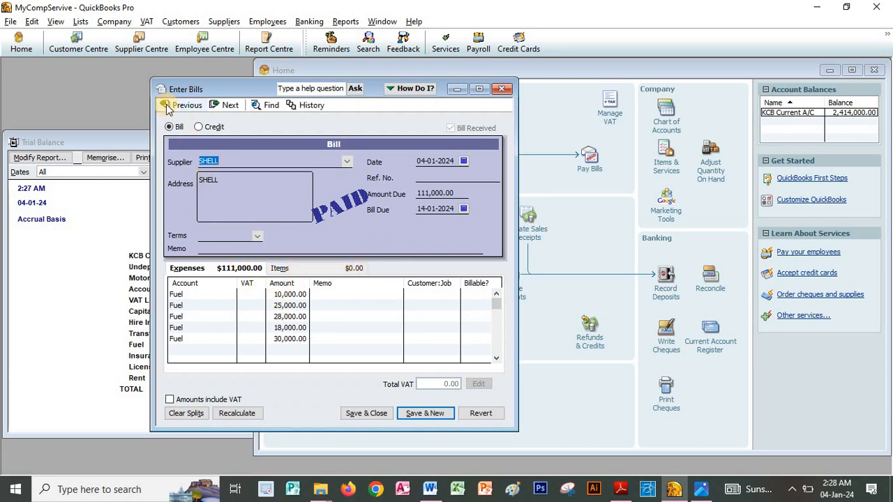
{"action": "left_click", "coordinate": [222, 106]}
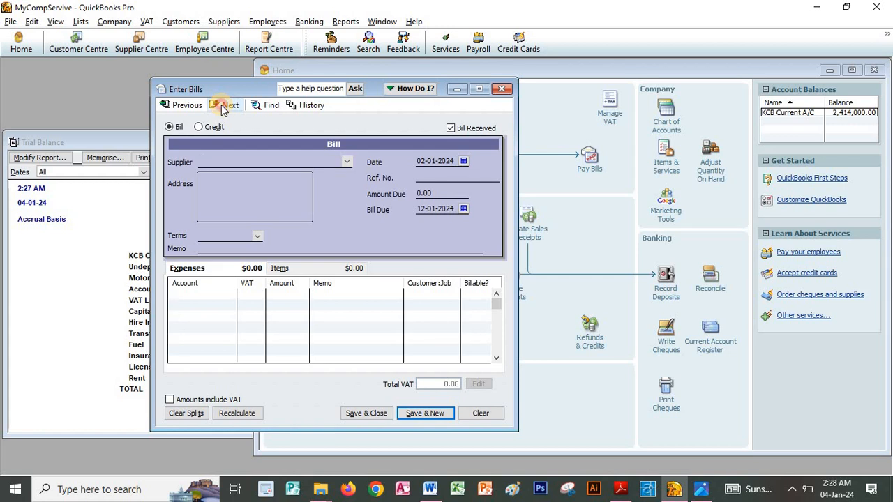
Go back to the saved CMC vehicle bill and set the VAT code to Exempt on the Car and Bus lines
{"action": "left_click", "coordinate": [178, 105]}
{"action": "left_click", "coordinate": [178, 105]}
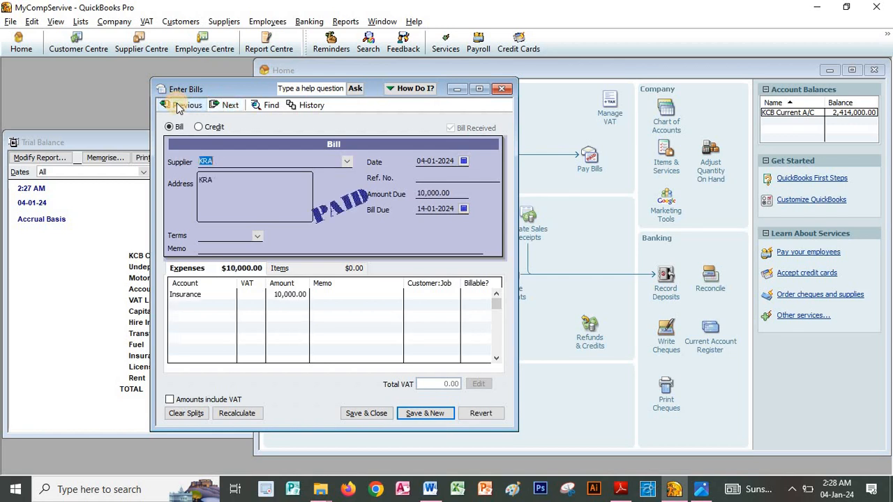
{"action": "left_click", "coordinate": [177, 105]}
{"action": "left_click", "coordinate": [177, 104]}
{"action": "left_click", "coordinate": [178, 105]}
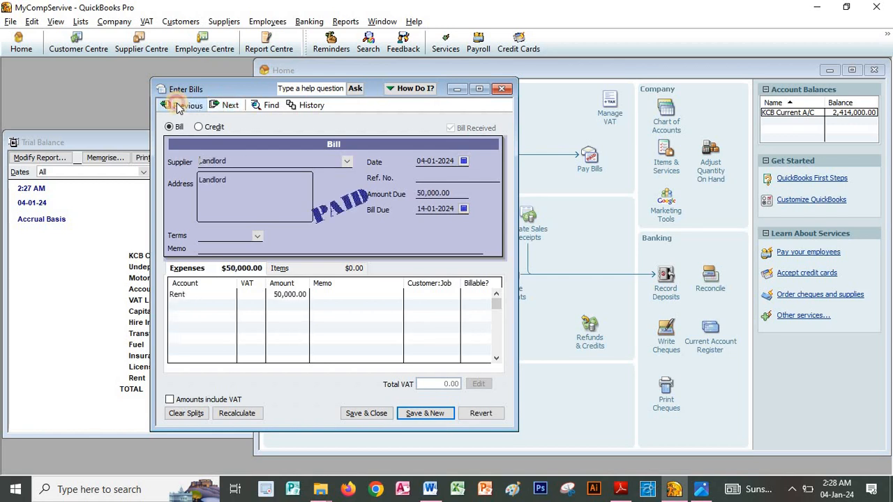
{"action": "left_click", "coordinate": [178, 104]}
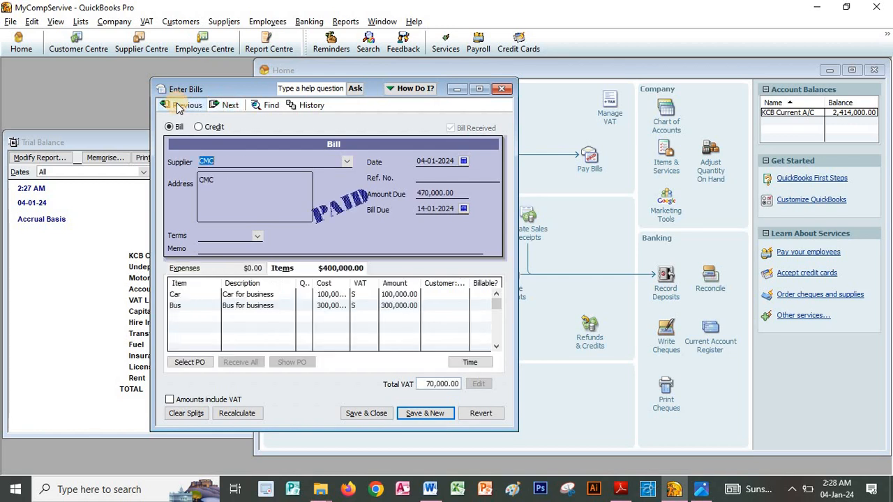
{"action": "left_click", "coordinate": [363, 295]}
{"action": "left_click", "coordinate": [371, 295]}
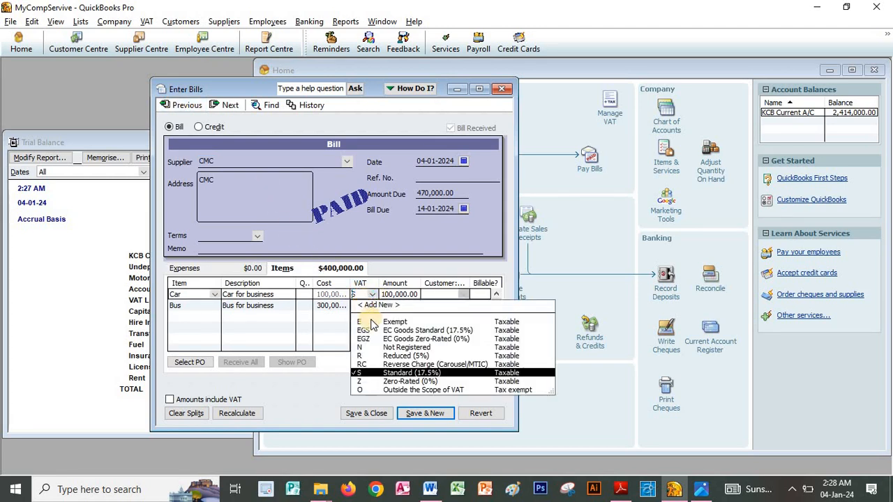
{"action": "left_click", "coordinate": [384, 322]}
{"action": "left_click", "coordinate": [365, 306]}
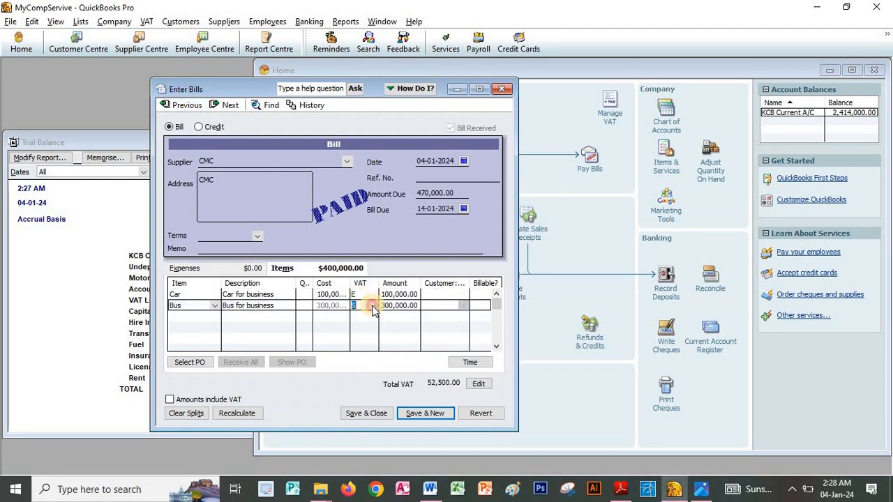
{"action": "left_click", "coordinate": [372, 306]}
{"action": "left_click", "coordinate": [386, 335]}
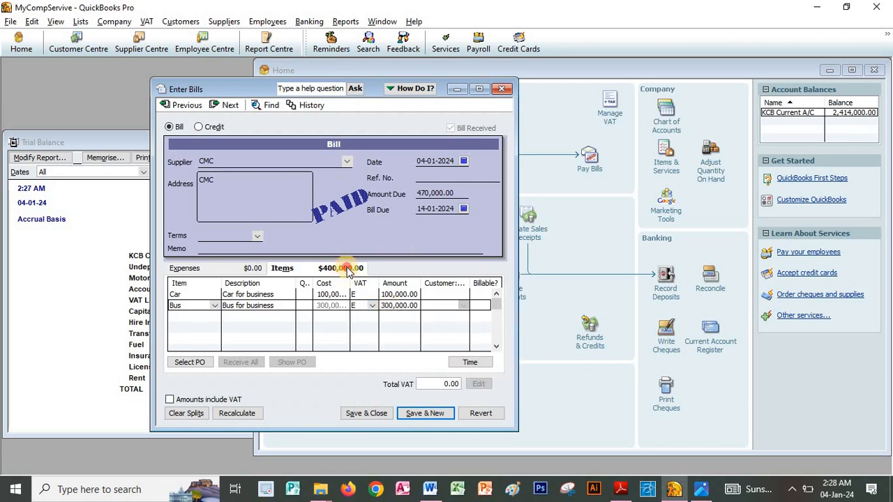
Set the CMC bill's amount due to 400,000, save and close it with the changes recorded, and return to the Trial Balance
{"action": "left_click", "coordinate": [338, 293]}
{"action": "left_click", "coordinate": [443, 194]}
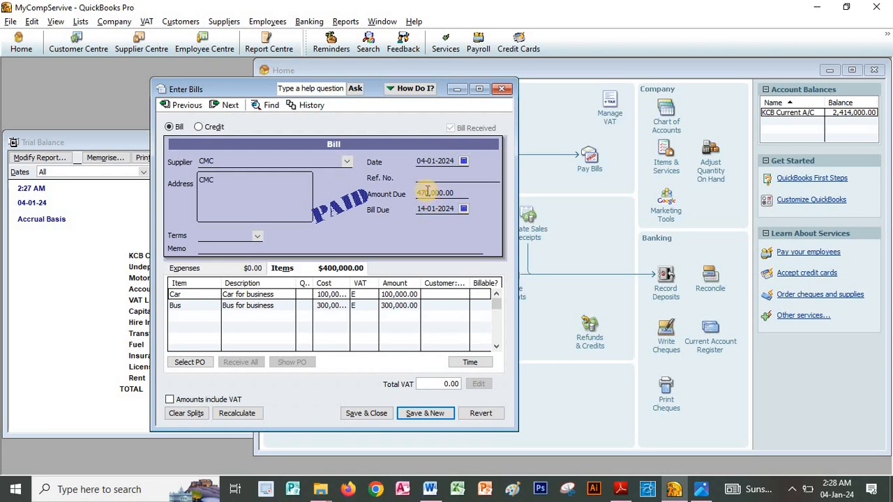
{"action": "left_click_drag", "start_coordinate": [429, 194], "coordinate": [421, 194]}
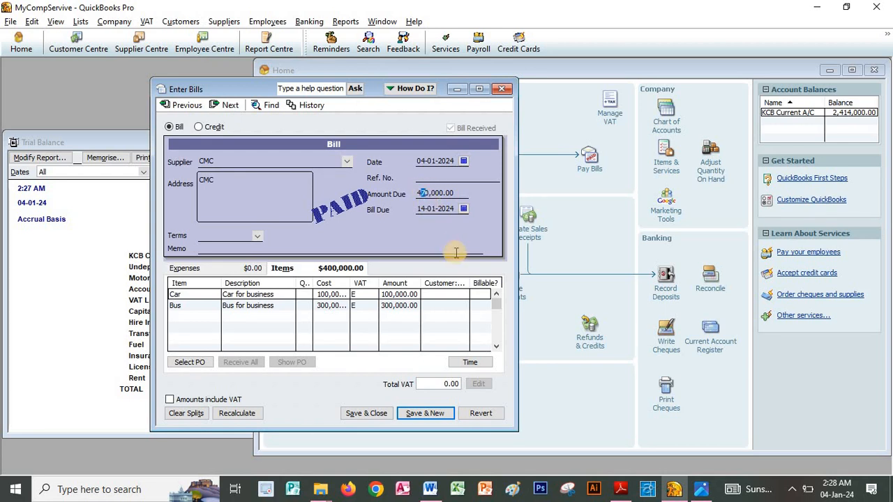
{"action": "type", "text": "0"}
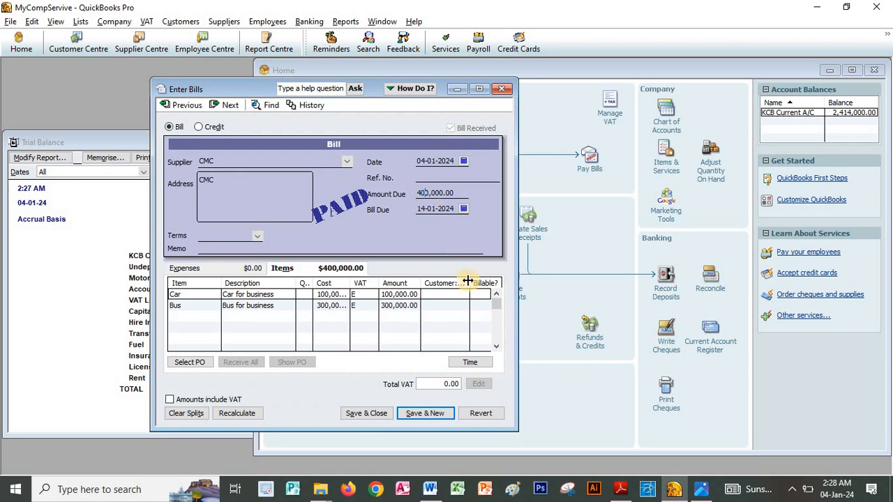
{"action": "left_click", "coordinate": [373, 418]}
{"action": "left_click", "coordinate": [392, 162]}
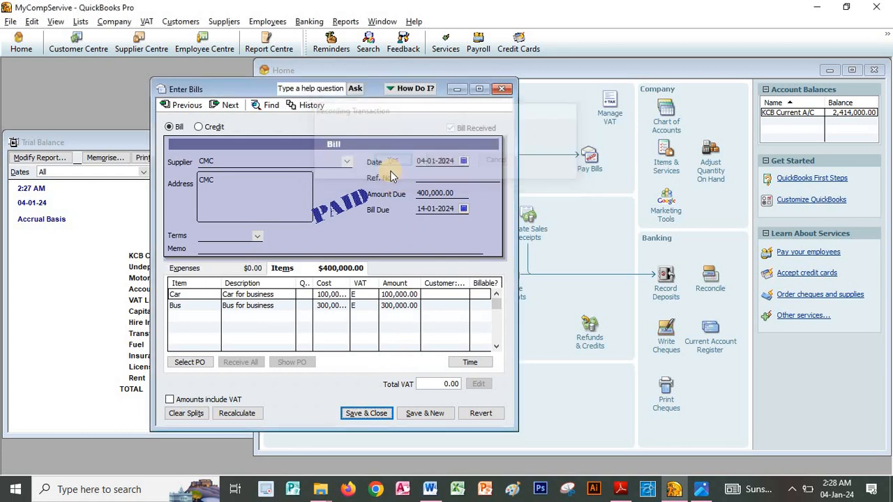
{"action": "left_click", "coordinate": [209, 279]}
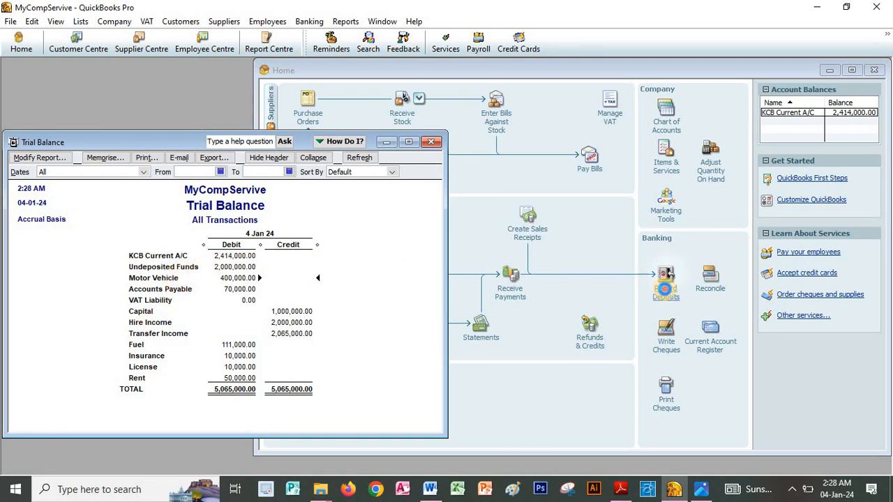
Deposit the 2,000,000 payment from sales receipt 5 into KCB Current A/C, save and close the deposit, and return to the Trial Balance
{"action": "left_click", "coordinate": [665, 288]}
{"action": "left_click", "coordinate": [76, 174]}
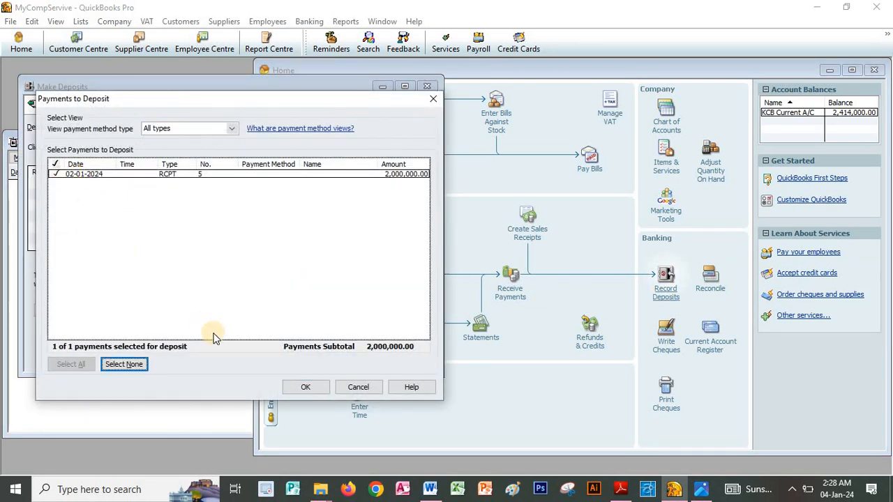
{"action": "left_click", "coordinate": [307, 388]}
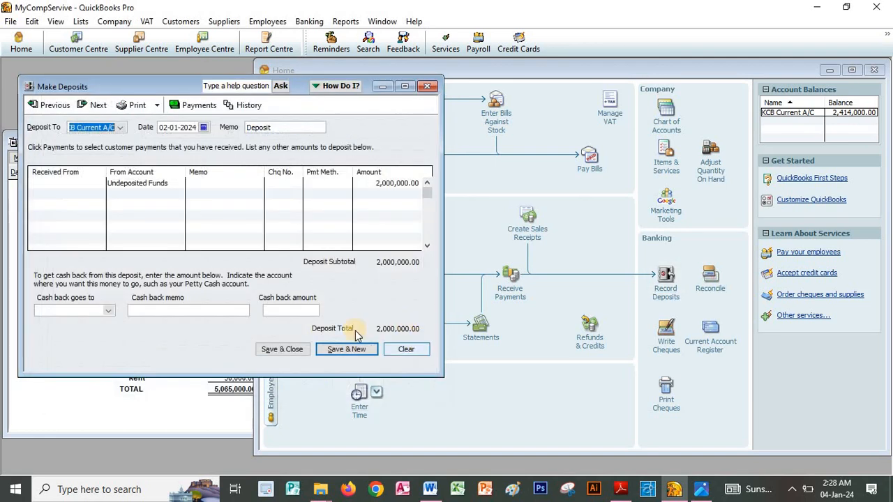
{"action": "left_click", "coordinate": [304, 350]}
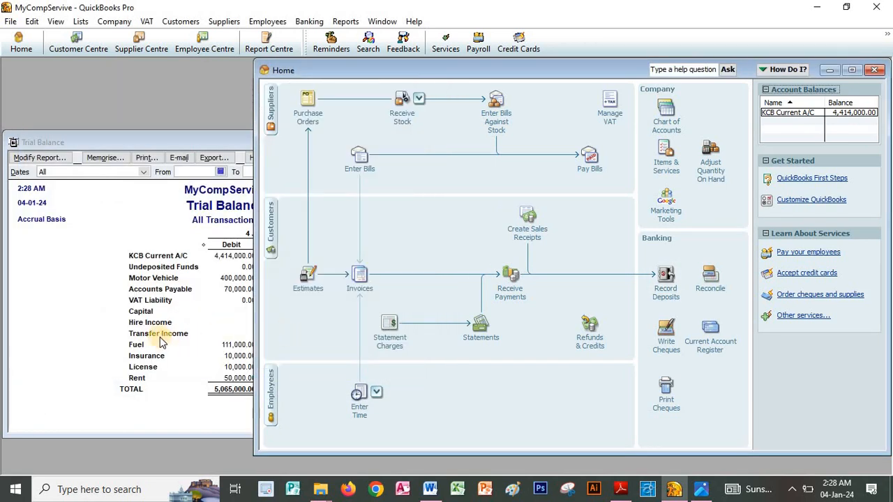
{"action": "left_click", "coordinate": [195, 300]}
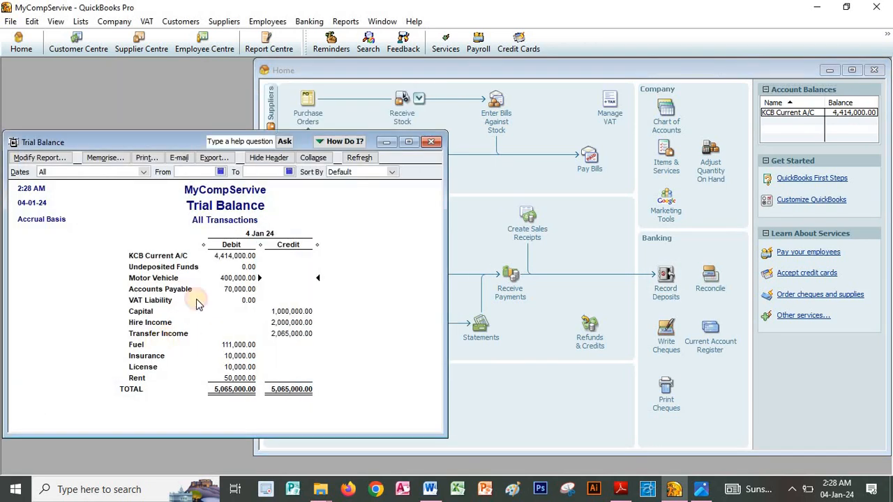
View the Profit & Loss report for all dates, and close it without memorising it
{"action": "left_click", "coordinate": [345, 21]}
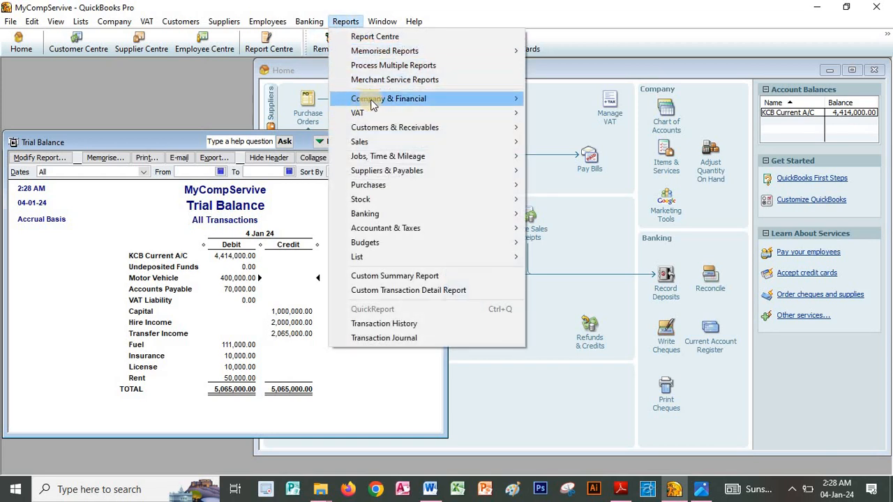
{"action": "mouse_move", "coordinate": [373, 100]}
{"action": "left_click", "coordinate": [552, 99]}
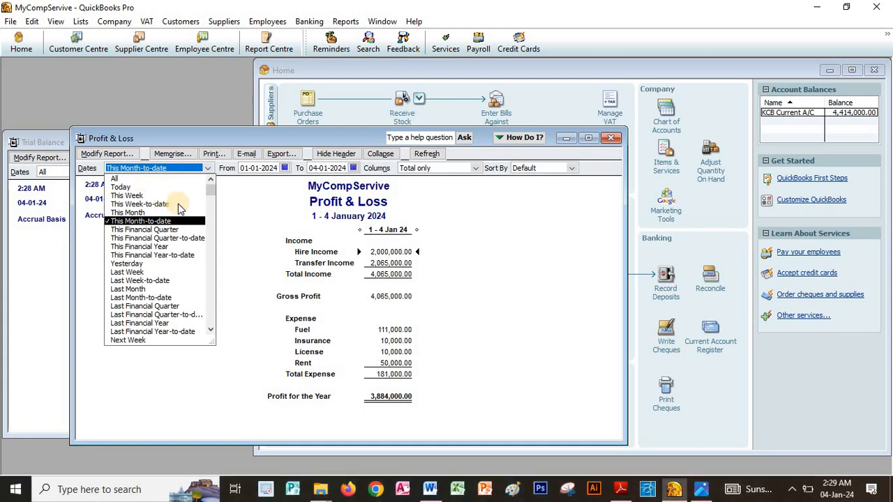
{"action": "left_click", "coordinate": [116, 179]}
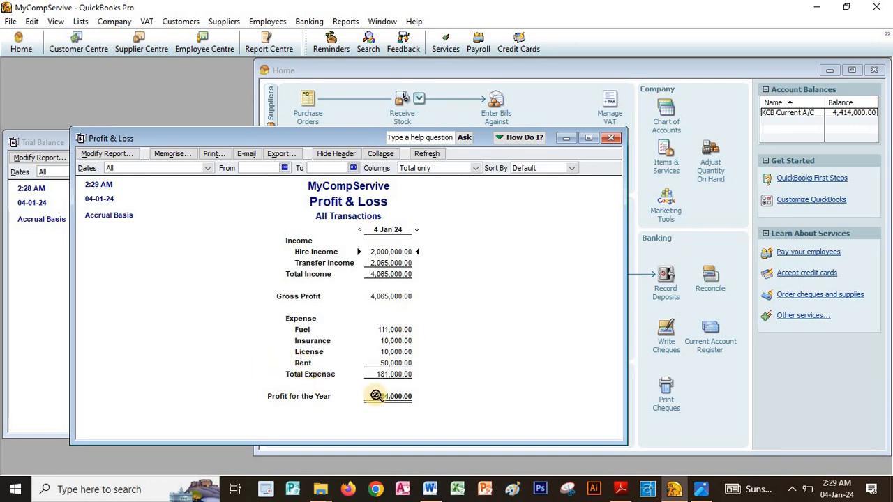
{"action": "left_click", "coordinate": [609, 140]}
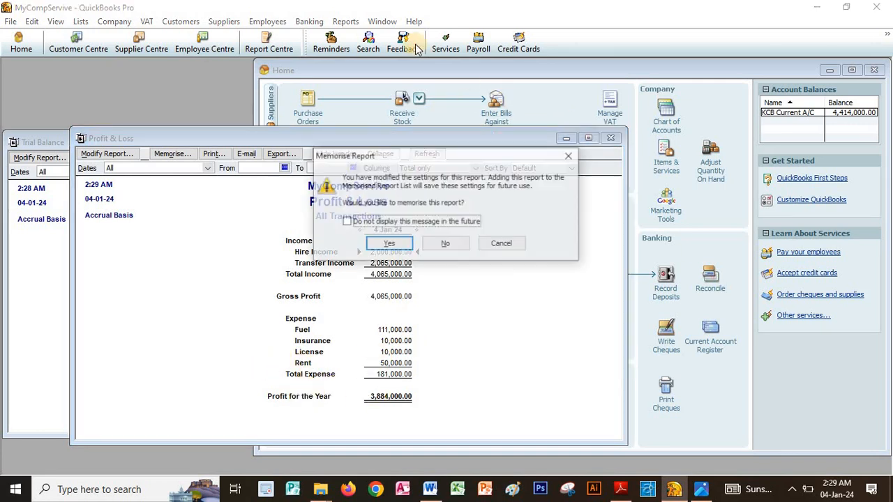
{"action": "left_click", "coordinate": [441, 243]}
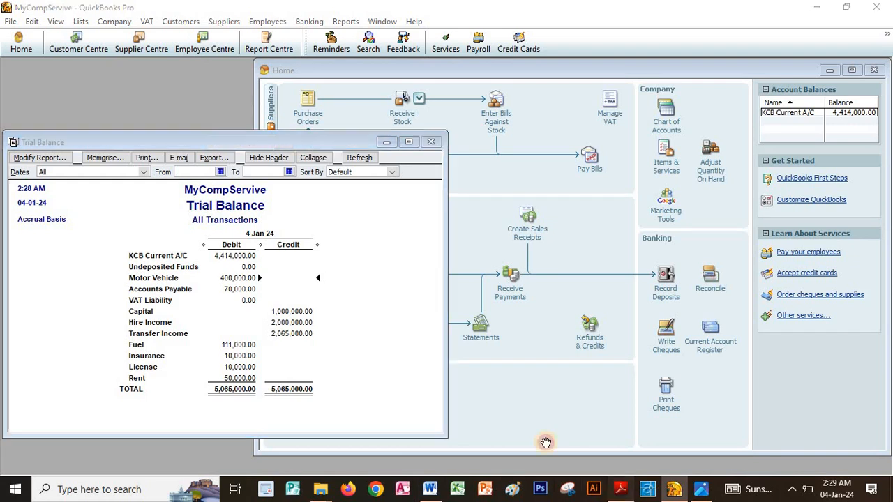
Read task 2's additional cars and expenses in the Adobe Reader exercise, and return to QuickBooks
{"action": "left_click", "coordinate": [620, 490]}
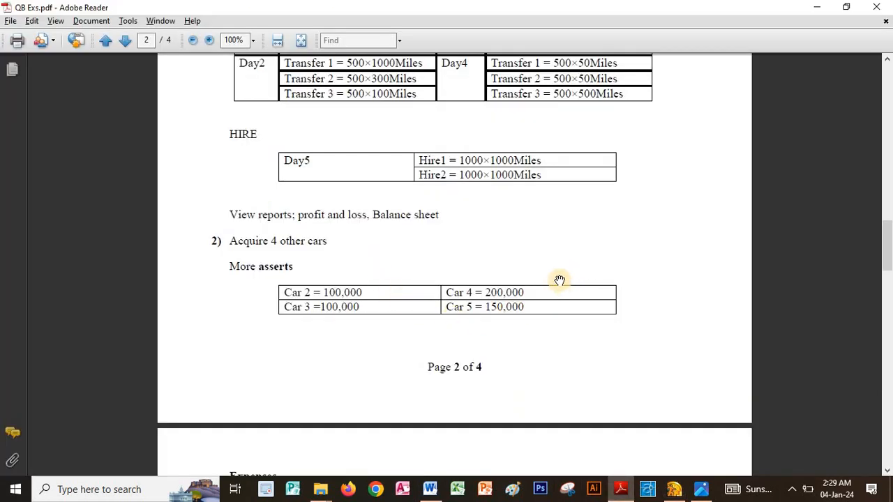
{"action": "left_click_drag", "start_coordinate": [544, 240], "coordinate": [544, 122]}
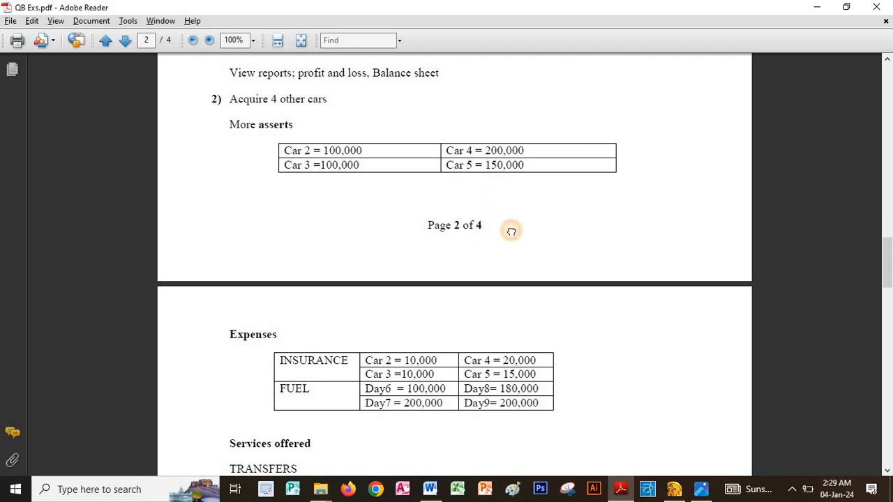
{"action": "scroll", "coordinate": [508, 230], "scroll_direction": "down", "scroll_amount": 1}
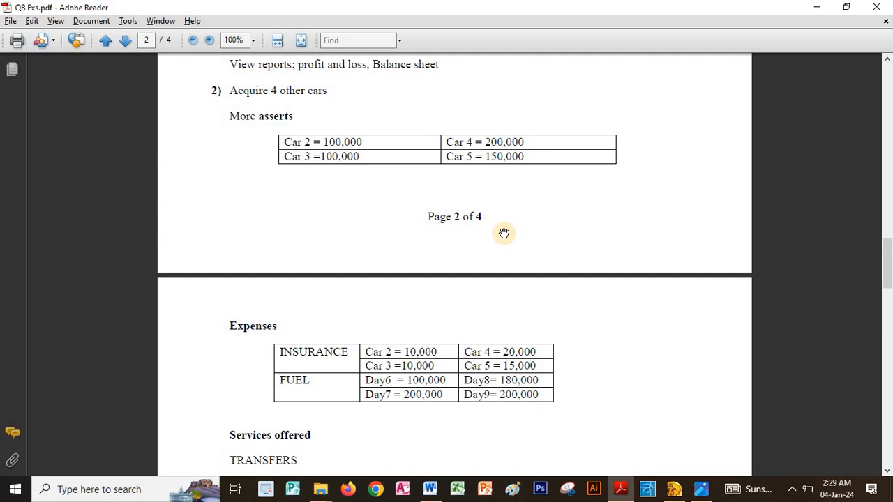
{"action": "key", "text": "alt+Tab"}
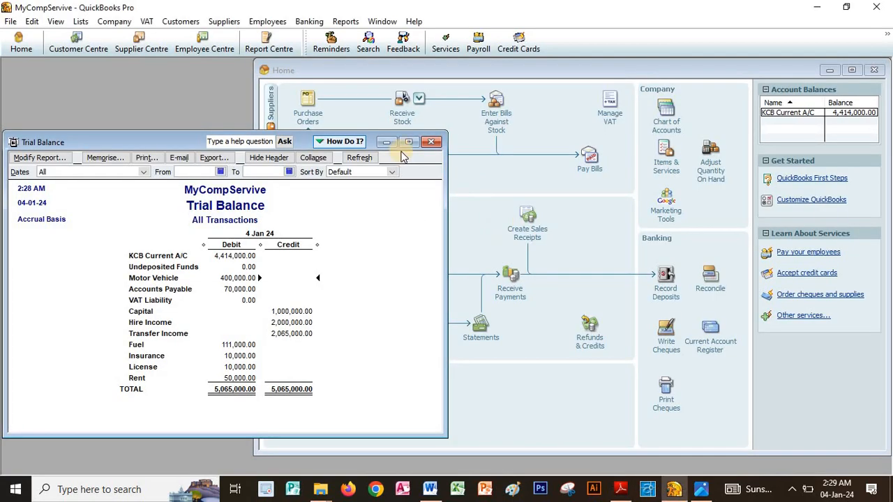
Start a new bill and, on its first item line, begin a new Fixed Asset item named Car2
{"action": "left_click", "coordinate": [491, 176]}
{"action": "left_click", "coordinate": [359, 158]}
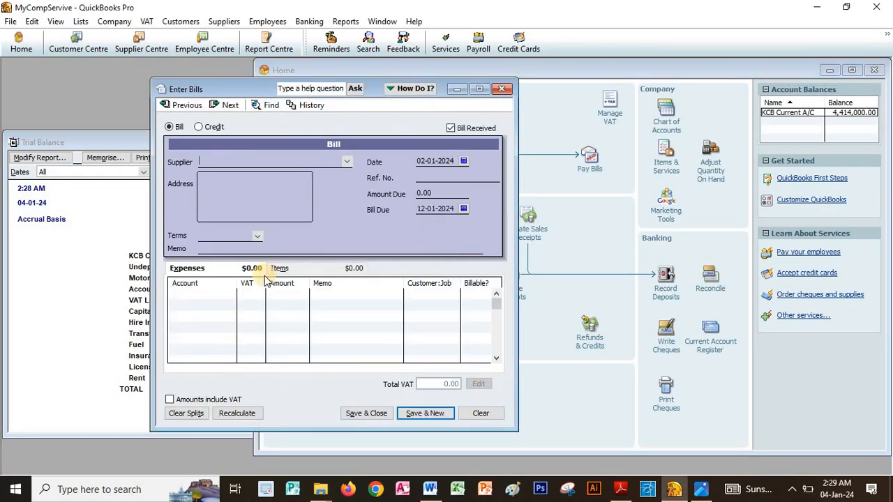
{"action": "left_click", "coordinate": [281, 268]}
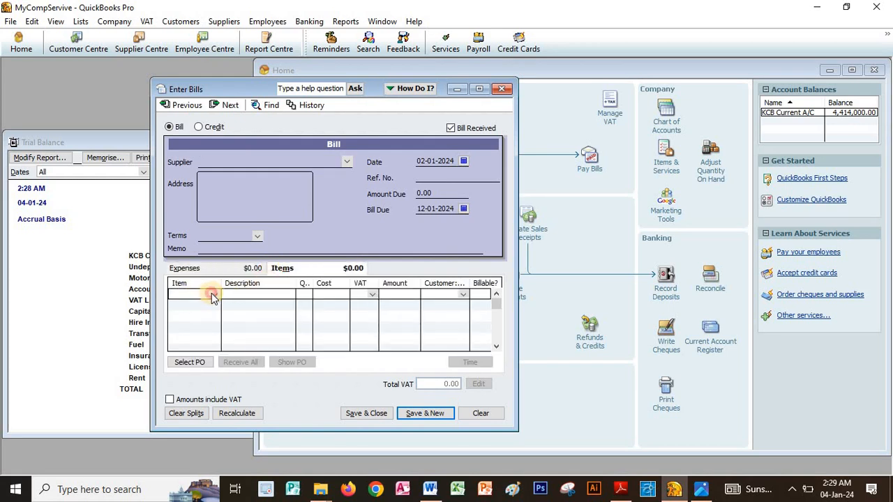
{"action": "left_click", "coordinate": [213, 297]}
{"action": "left_click", "coordinate": [188, 303]}
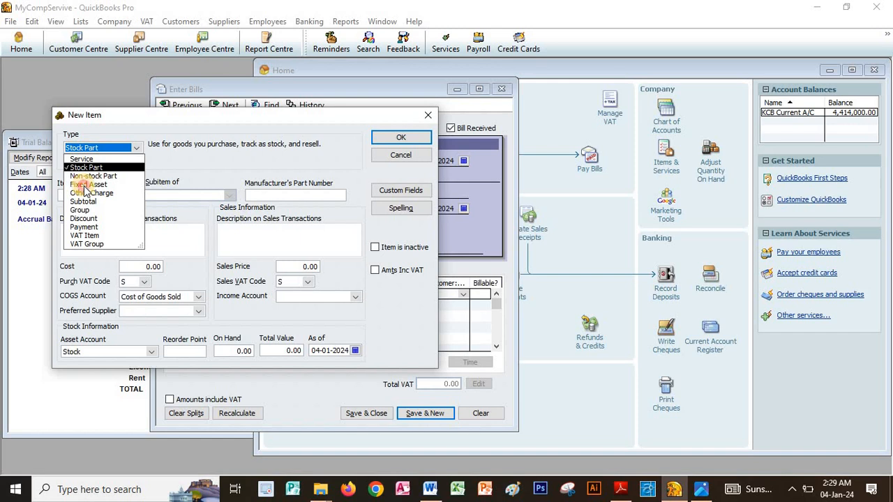
{"action": "left_click", "coordinate": [87, 185]}
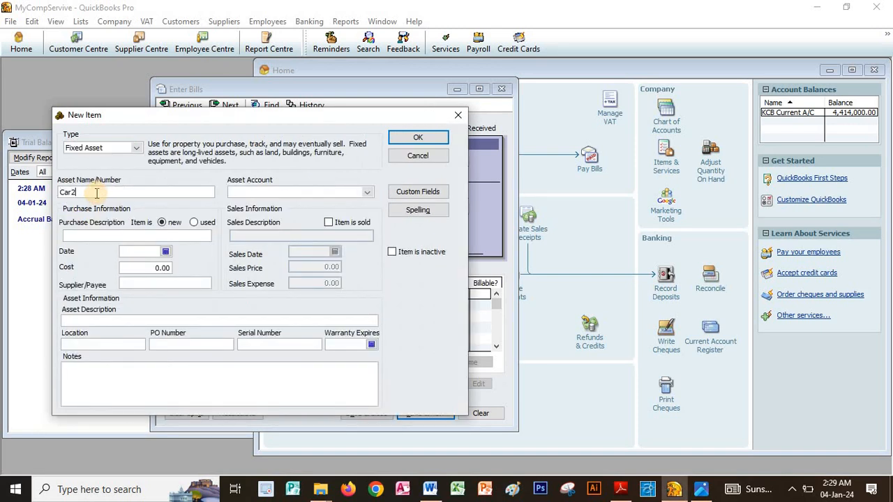
Set Car2's purchase date to 04-01-2024, its cost to 100,000 and its asset account to Motor Vehicle
{"action": "left_click", "coordinate": [163, 252]}
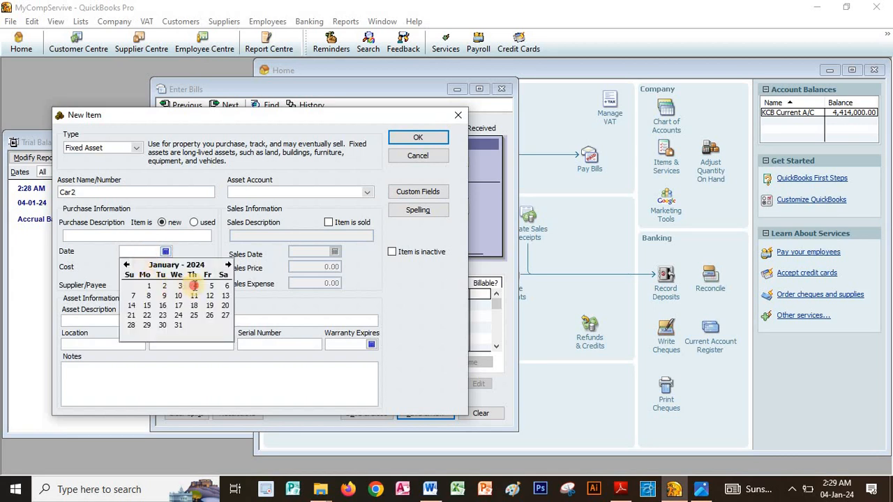
{"action": "left_click", "coordinate": [172, 285]}
{"action": "left_click", "coordinate": [153, 271]}
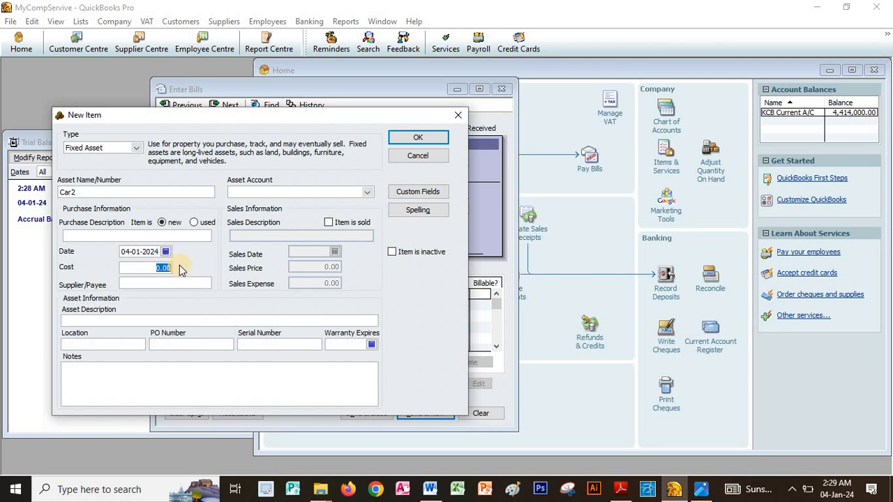
{"action": "key", "text": "alt+Tab"}
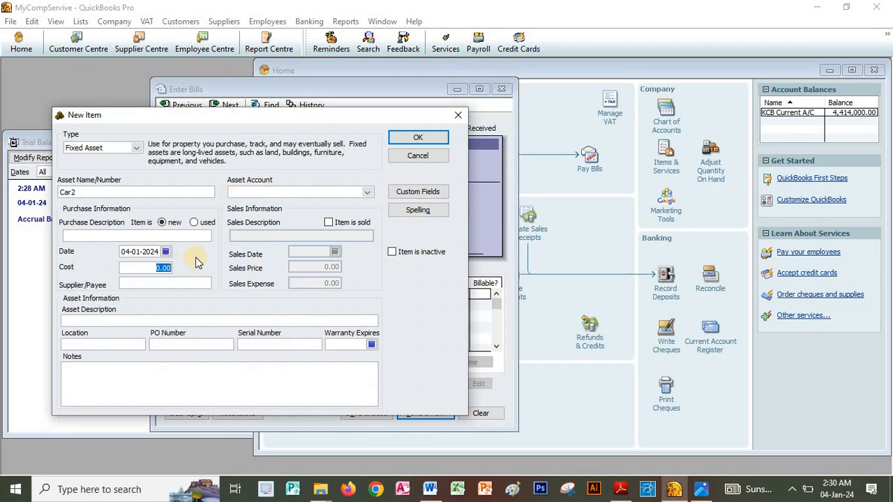
{"action": "type", "text": "100000"}
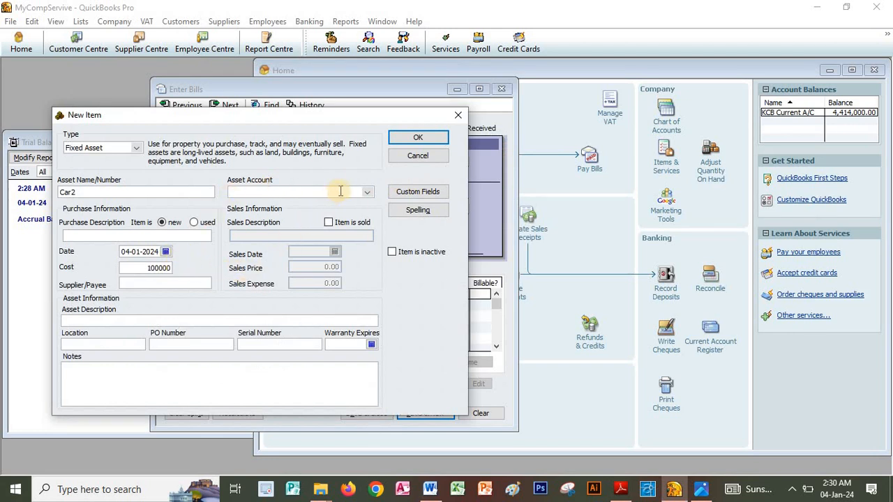
{"action": "left_click", "coordinate": [364, 195]}
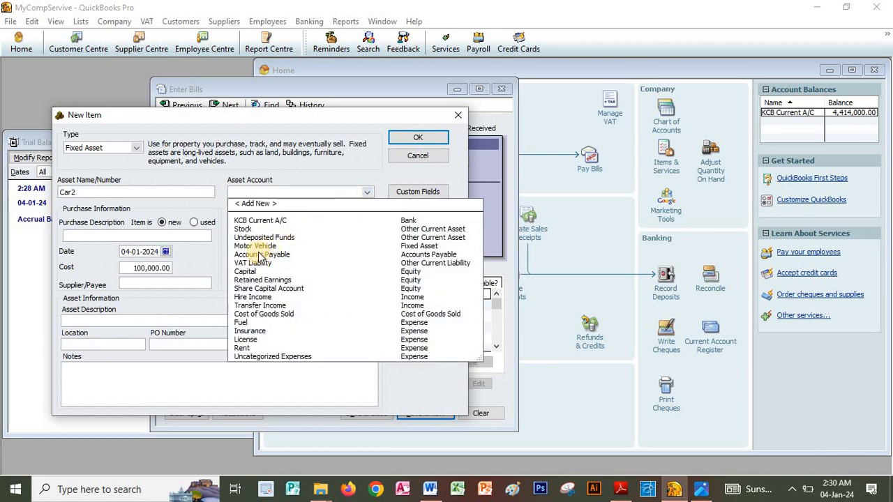
{"action": "left_click", "coordinate": [254, 245]}
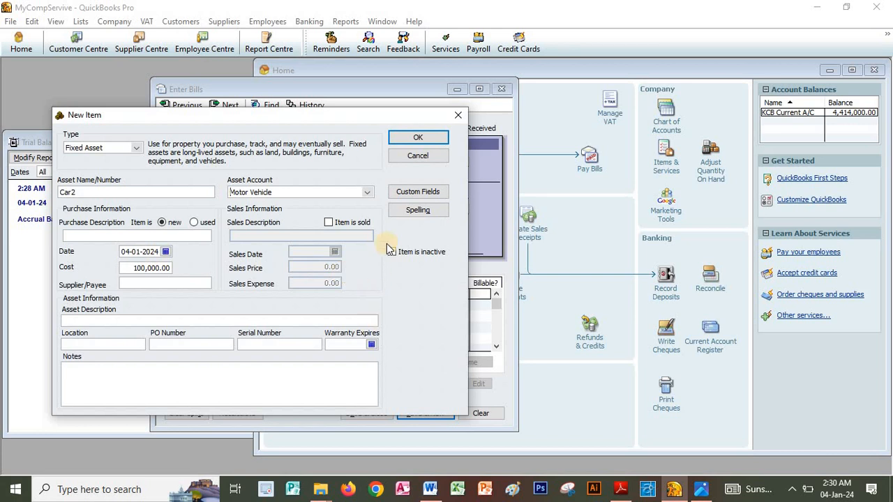
Enter "Car for Buz" as Car2's purchase description and save the fixed asset item, ignoring the spelling suggestions
{"action": "left_click", "coordinate": [418, 137]}
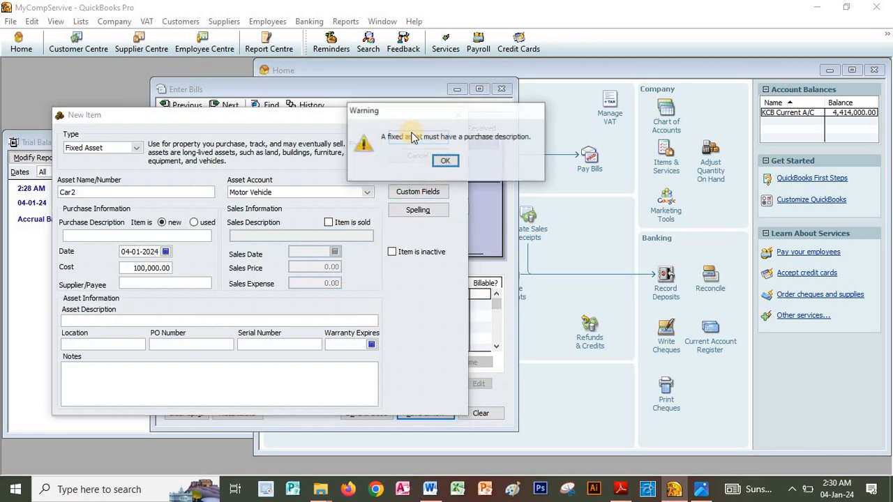
{"action": "left_click", "coordinate": [443, 161]}
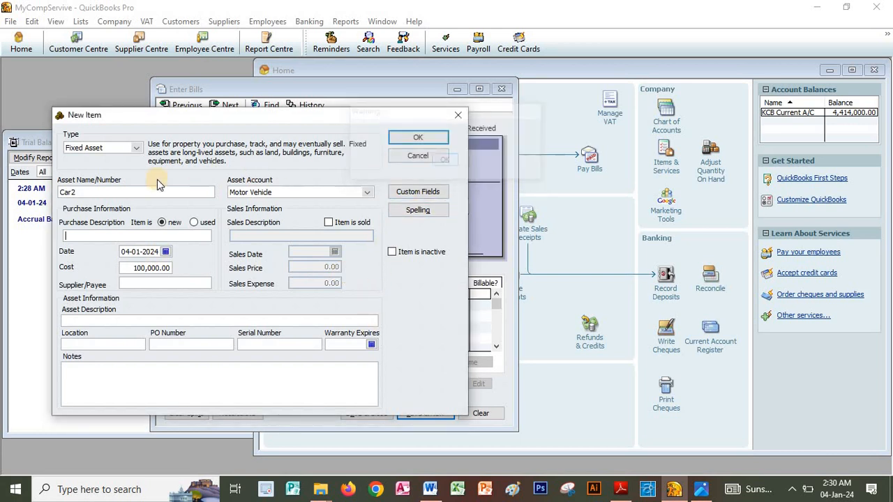
{"action": "left_click", "coordinate": [108, 236]}
{"action": "type", "text": "C"}
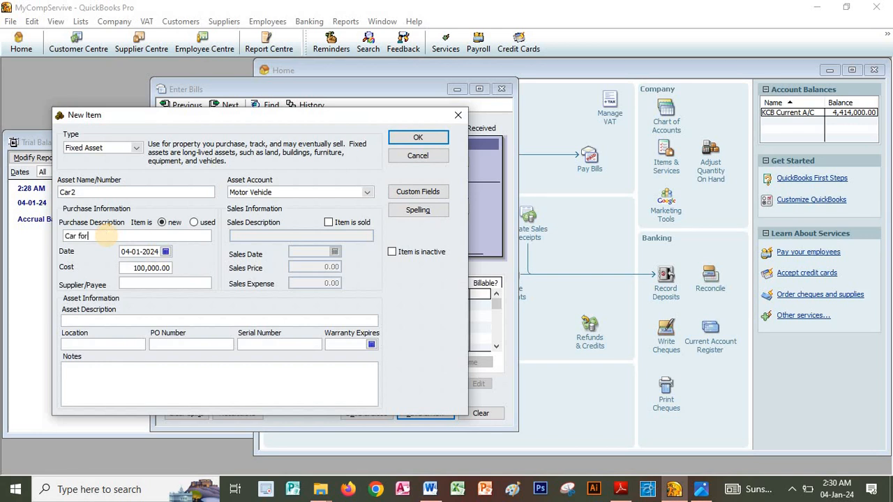
{"action": "type", "text": "ar for Buz"}
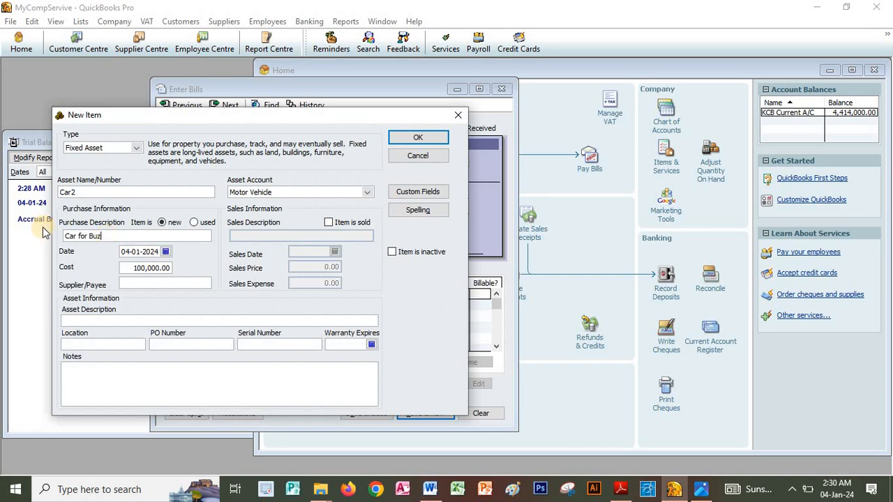
{"action": "left_click_drag", "start_coordinate": [112, 236], "coordinate": [10, 231]}
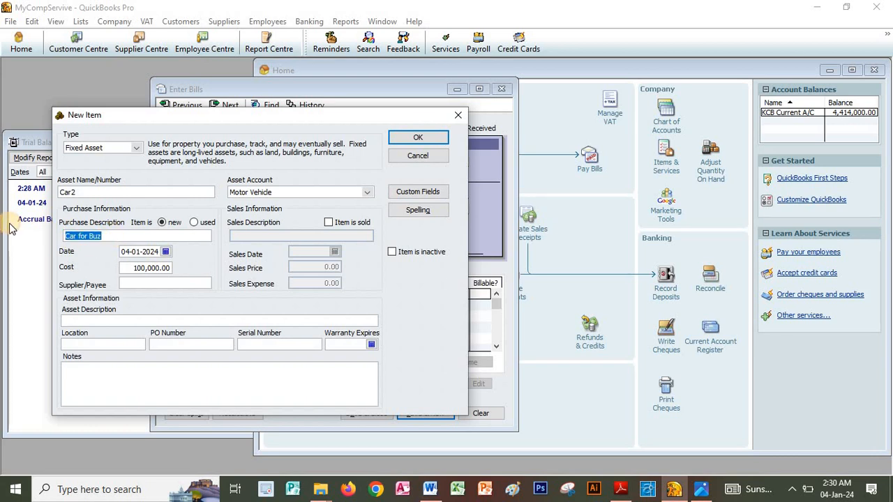
{"action": "left_click", "coordinate": [413, 138]}
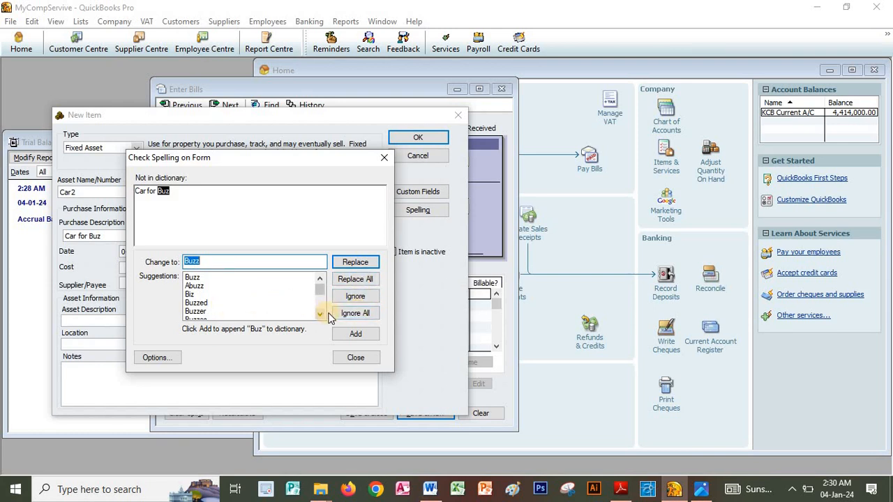
{"action": "left_click", "coordinate": [339, 315]}
Start a new Fixed Asset item from the bill's second item line and name it Car3
{"action": "left_click", "coordinate": [214, 305]}
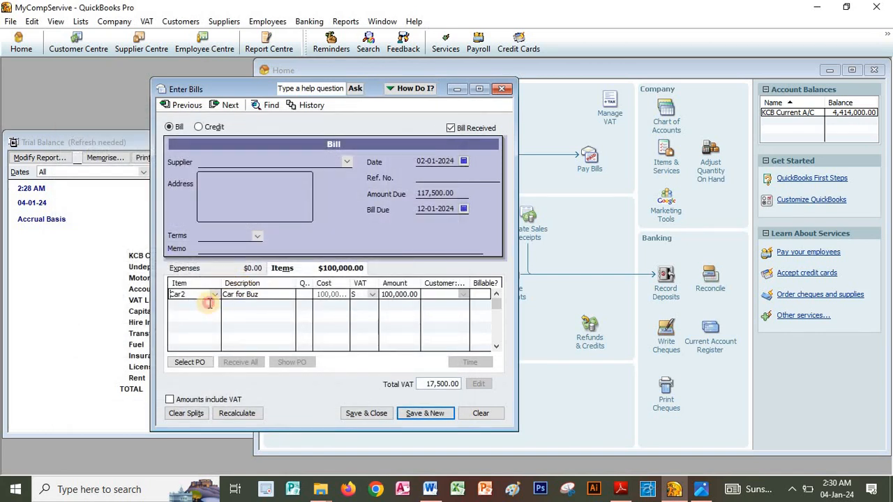
{"action": "left_click", "coordinate": [199, 319]}
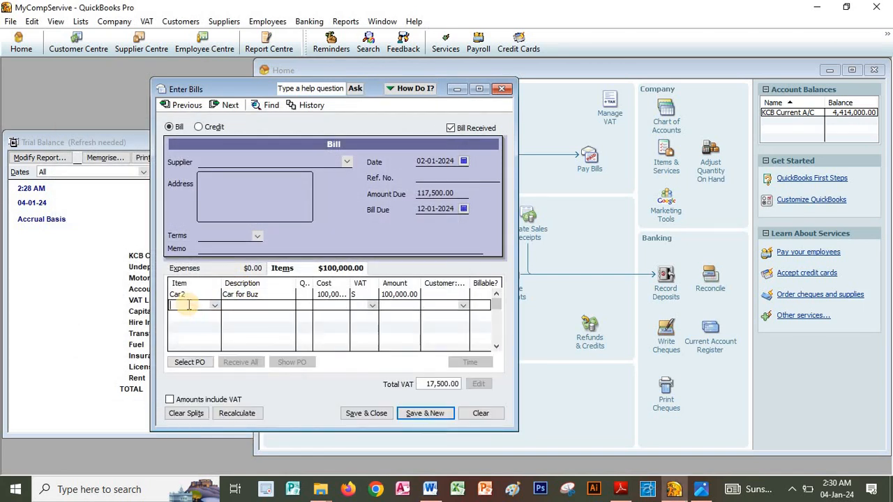
{"action": "left_click", "coordinate": [82, 161]}
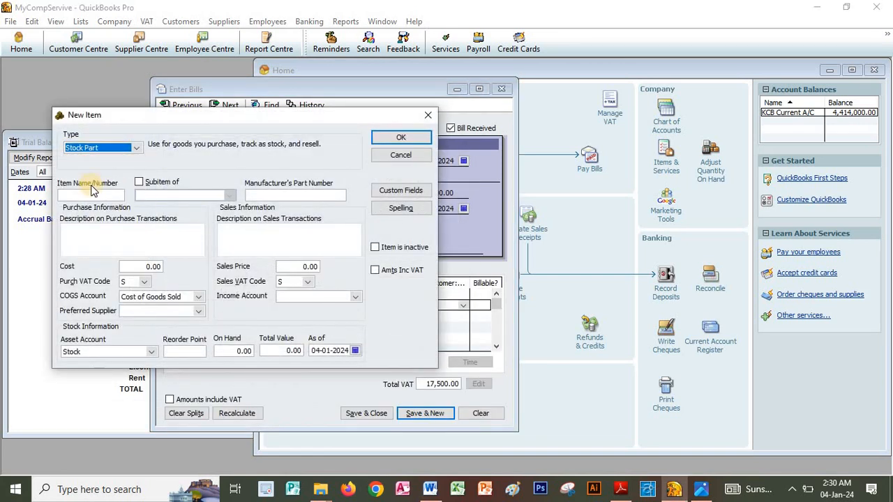
{"action": "left_click", "coordinate": [135, 148]}
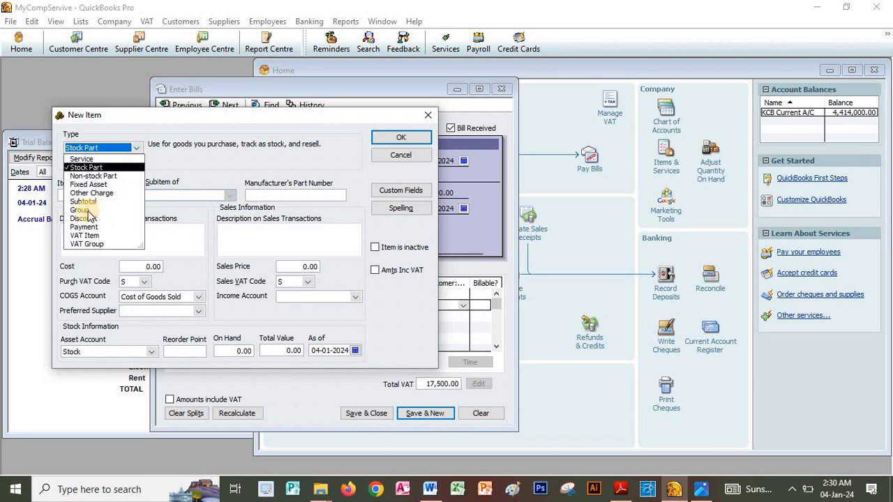
{"action": "left_click", "coordinate": [87, 186]}
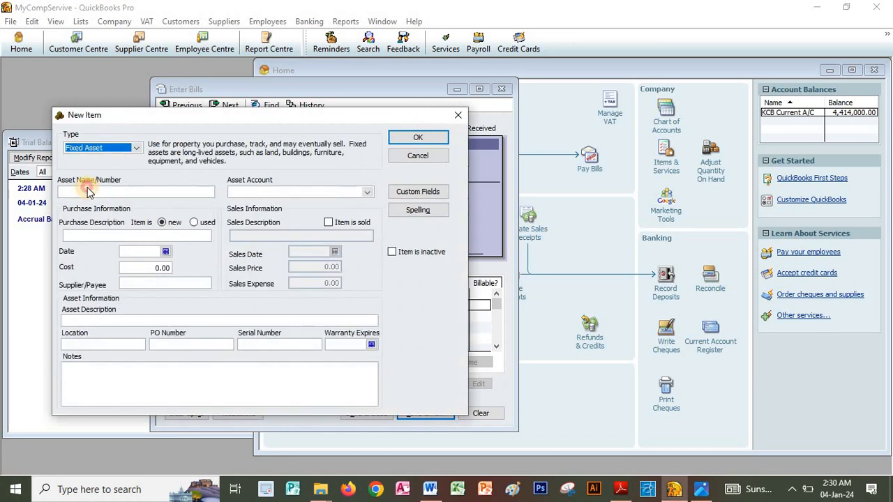
{"action": "type", "text": "Car3"}
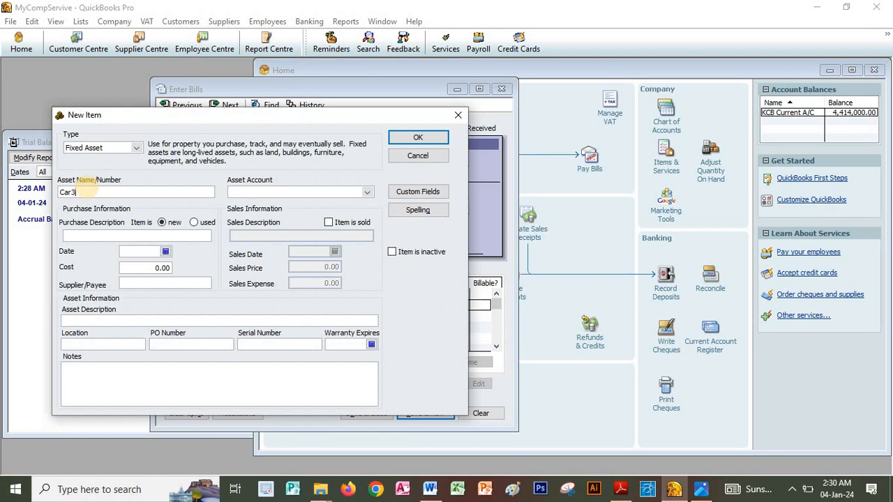
Give Car3 the purchase description "Car for Buz", a cost of 100,000 and the purchase date 04-01-2024
{"action": "left_click", "coordinate": [108, 234]}
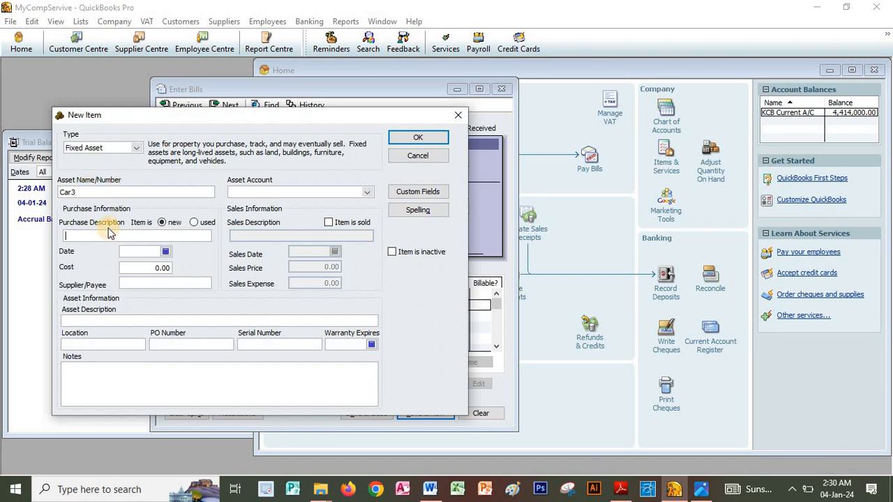
{"action": "type", "text": "Car for Buz"}
{"action": "left_click", "coordinate": [143, 267]}
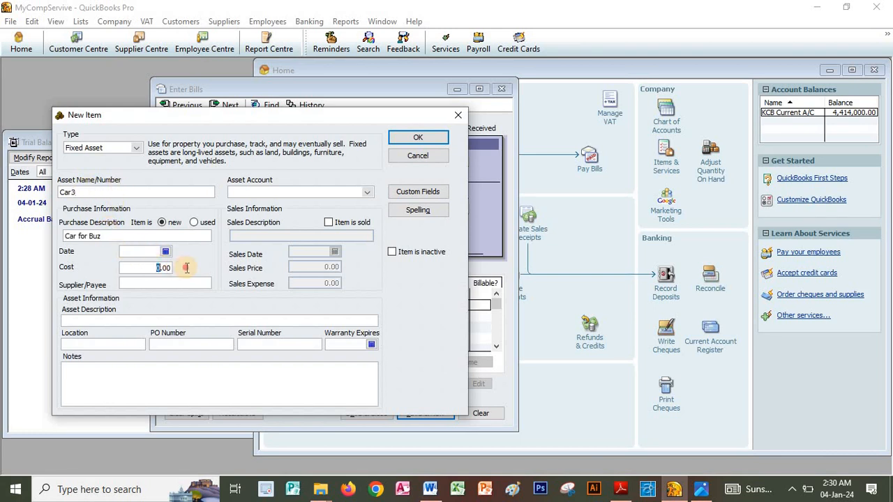
{"action": "left_click_drag", "start_coordinate": [187, 268], "coordinate": [186, 268]}
{"action": "type", "text": "100000"}
{"action": "left_click", "coordinate": [165, 252]}
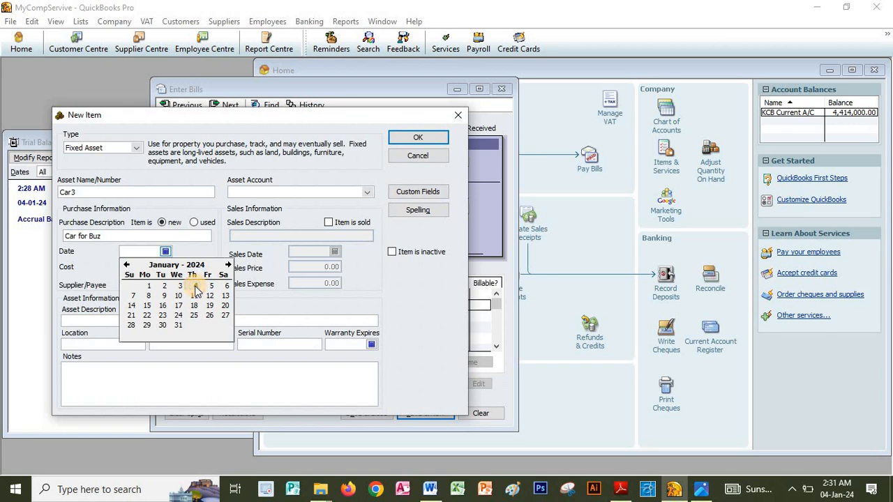
{"action": "left_click", "coordinate": [196, 290]}
{"action": "left_click", "coordinate": [201, 284]}
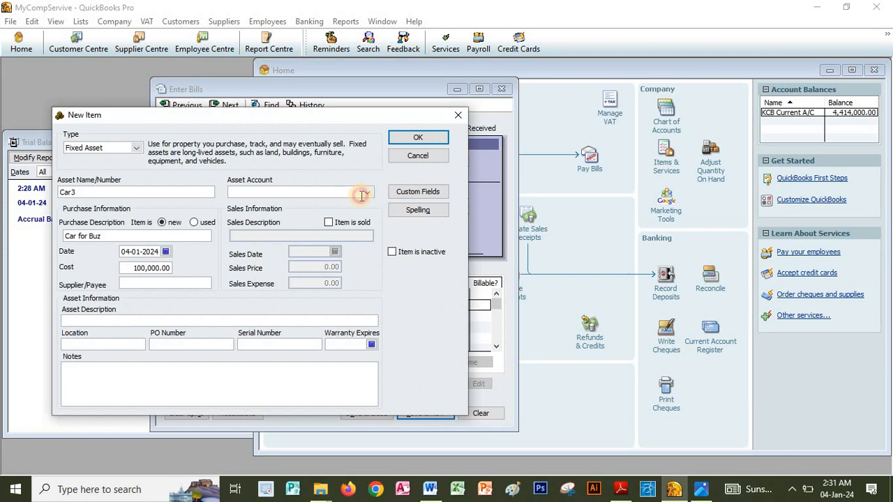
Assign Car3 to the Motor Vehicle asset account and save the item, ignoring the spelling suggestion
{"action": "left_click", "coordinate": [362, 195]}
{"action": "left_click", "coordinate": [255, 244]}
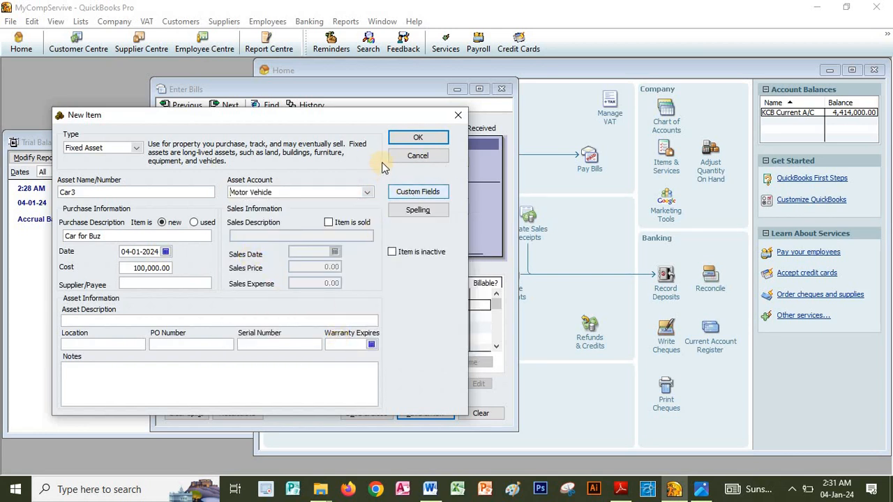
{"action": "left_click", "coordinate": [412, 138]}
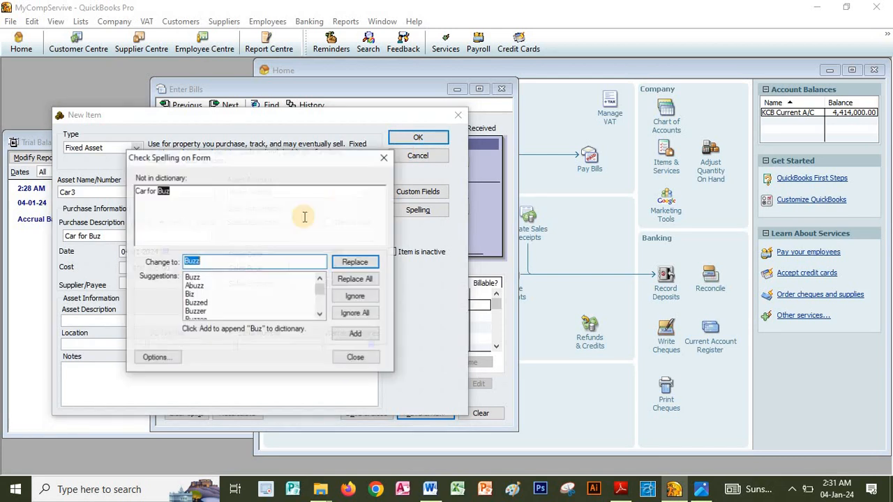
{"action": "left_click", "coordinate": [344, 294]}
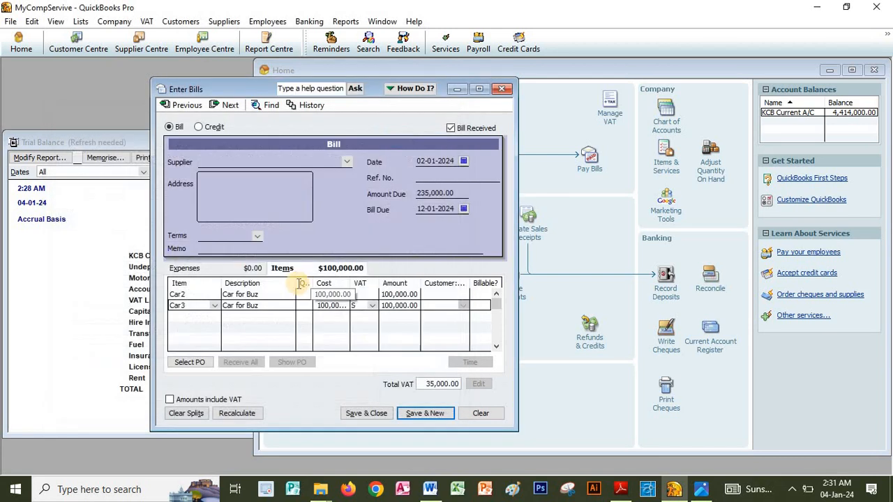
Start a new Fixed Asset item from the bill's third item line and name it Car4
{"action": "left_click", "coordinate": [201, 316]}
{"action": "left_click", "coordinate": [214, 316]}
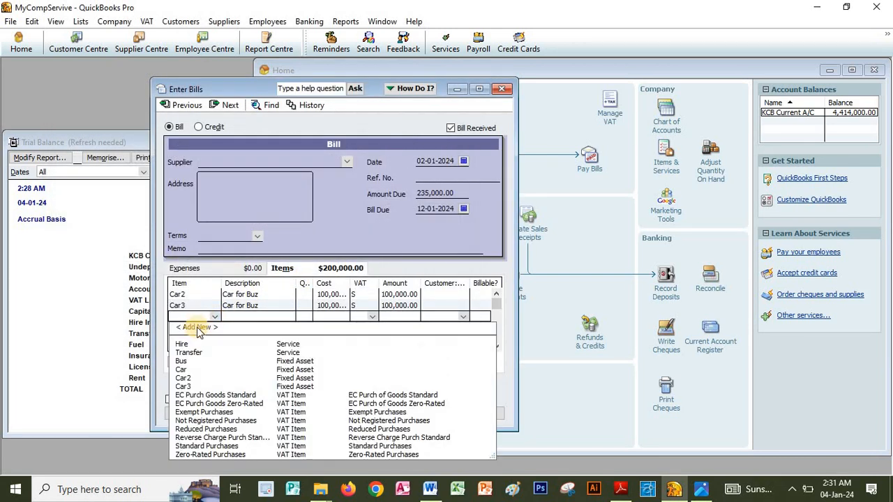
{"action": "left_click", "coordinate": [198, 327]}
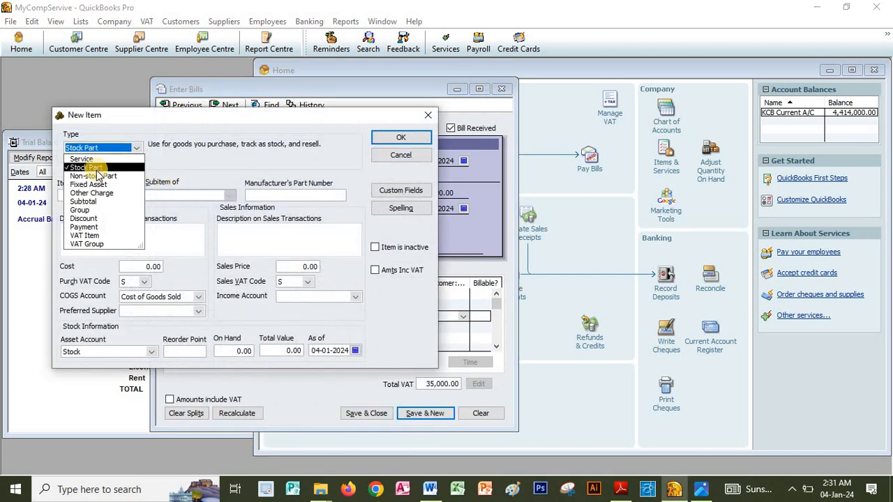
{"action": "left_click", "coordinate": [107, 186]}
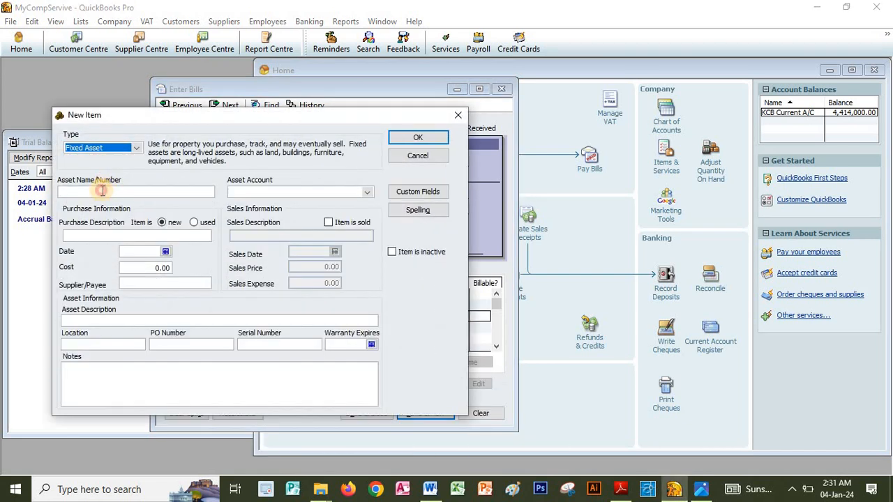
{"action": "left_click", "coordinate": [102, 191]}
{"action": "type", "text": "Car4"}
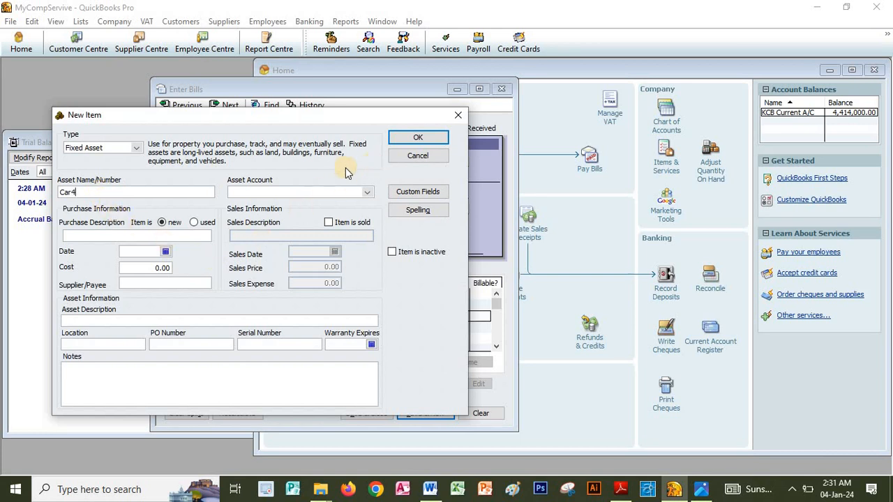
Set Car4's cost to 200,000, its purchase date to 04-01-2024 and its asset account to Motor Vehicle
{"action": "left_click", "coordinate": [201, 270]}
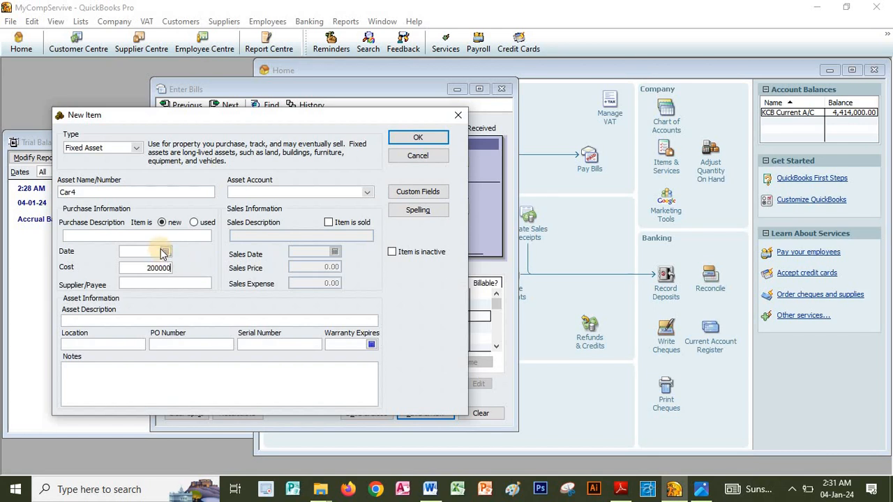
{"action": "type", "text": "200000"}
{"action": "left_click", "coordinate": [164, 251]}
{"action": "left_click", "coordinate": [190, 286]}
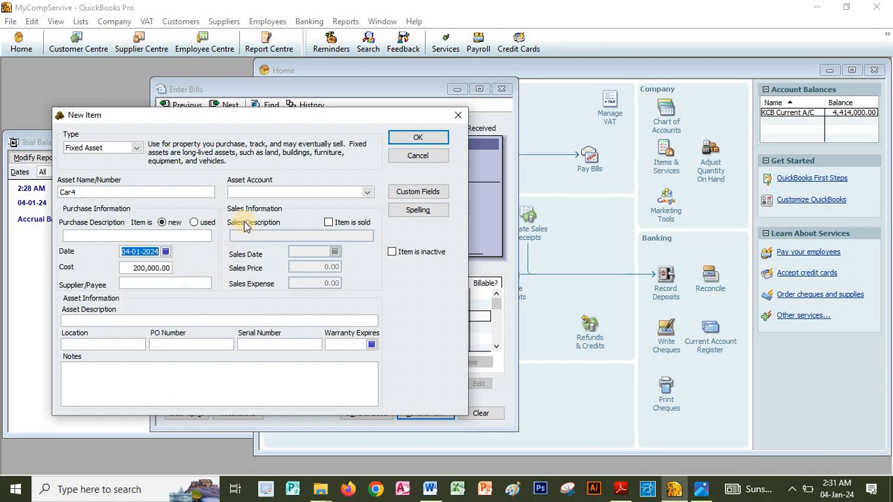
{"action": "left_click", "coordinate": [367, 192]}
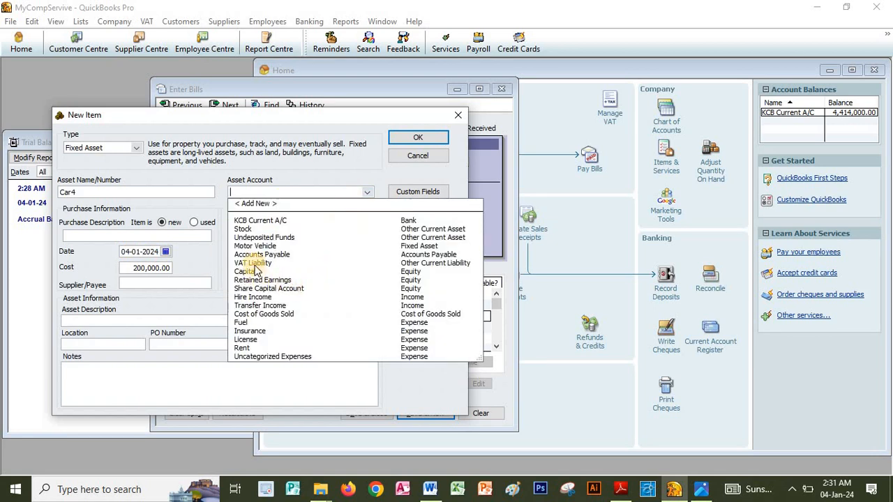
{"action": "left_click", "coordinate": [253, 246]}
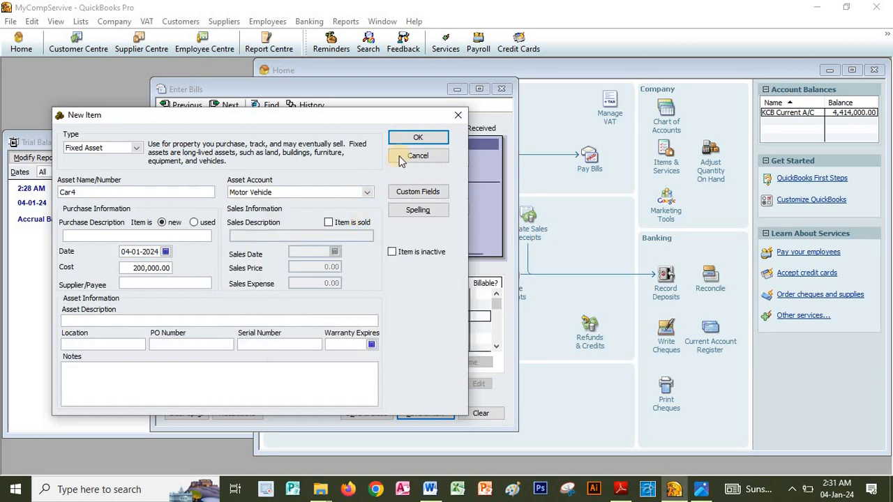
Enter "Car for Buz" as Car4's purchase description and save the item, ignoring the spelling suggestions
{"action": "left_click", "coordinate": [417, 139]}
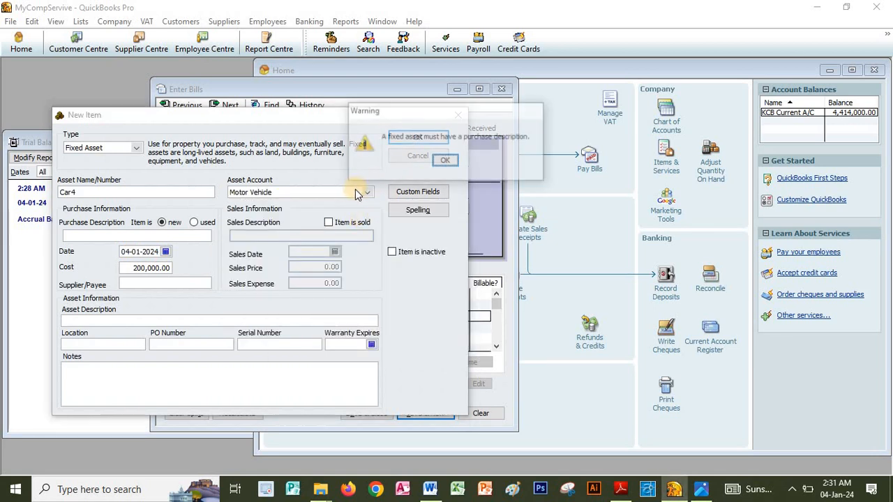
{"action": "left_click", "coordinate": [444, 164]}
{"action": "type", "text": "Car for Buz"}
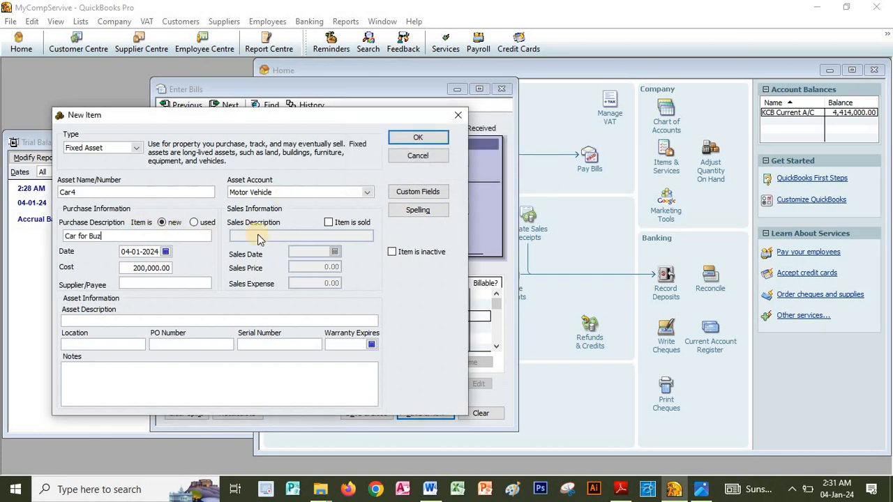
{"action": "left_click", "coordinate": [417, 139]}
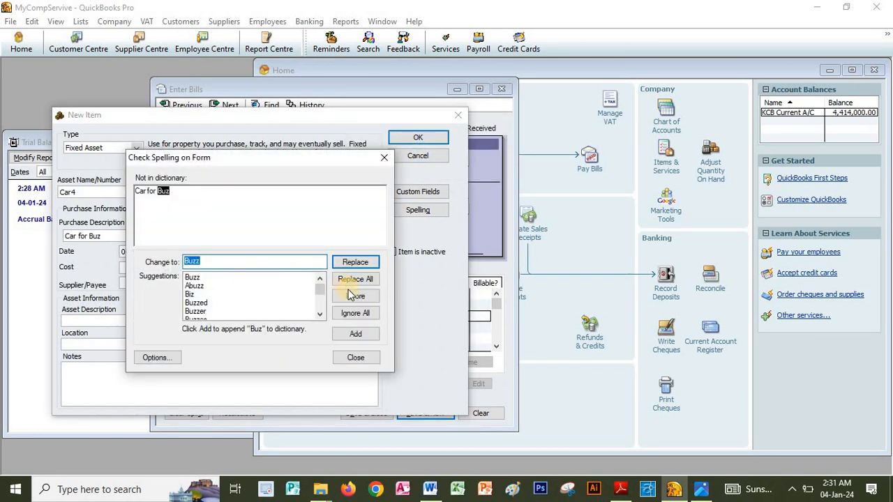
{"action": "left_click", "coordinate": [356, 314]}
Start a new Fixed Asset item from the bill's fourth item line and name it Car5
{"action": "key", "text": "alt+Tab"}
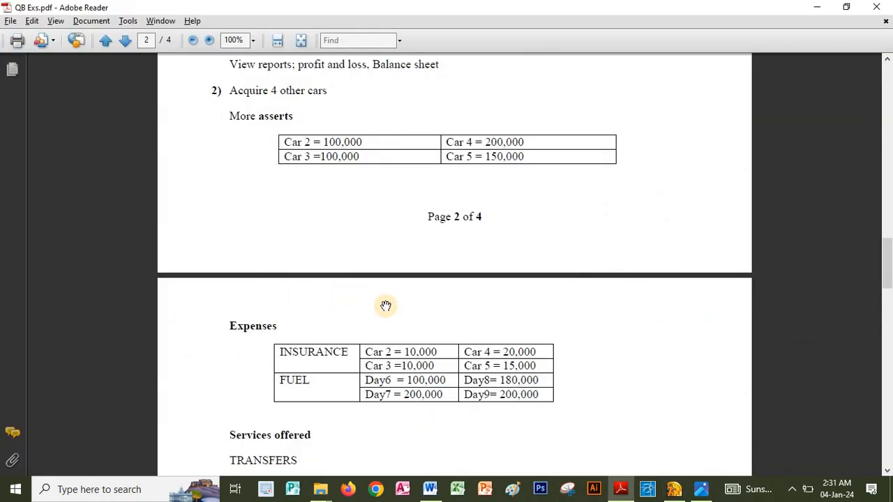
{"action": "key", "text": "alt+Tab"}
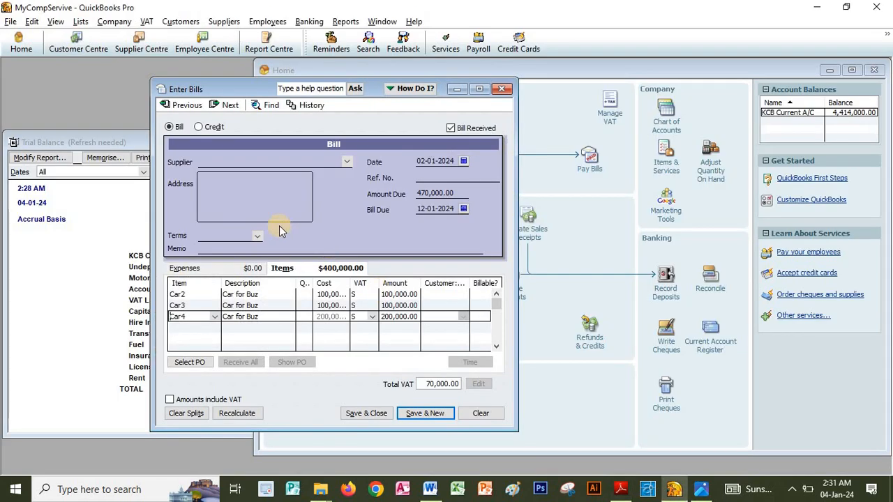
{"action": "left_click", "coordinate": [204, 329]}
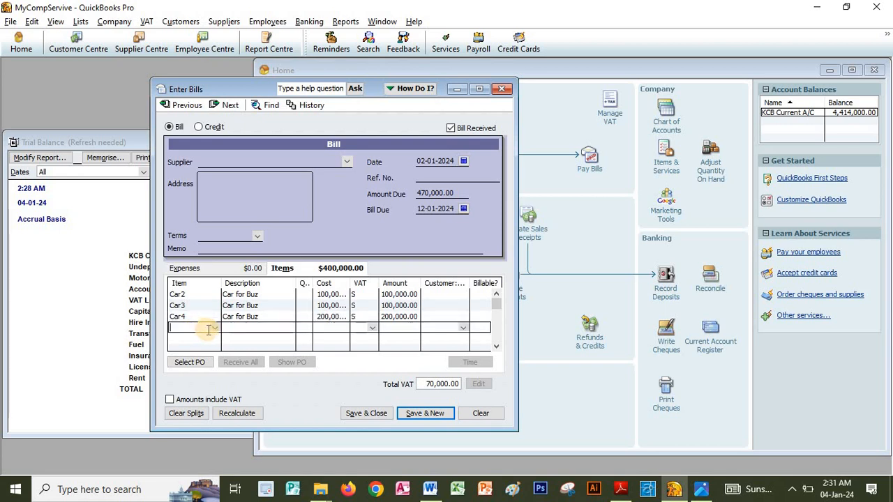
{"action": "left_click", "coordinate": [199, 330]}
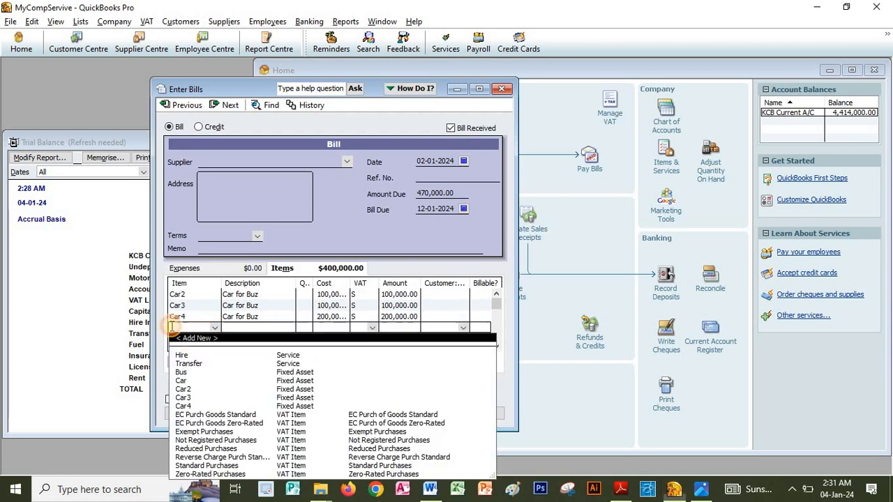
{"action": "left_click", "coordinate": [194, 338]}
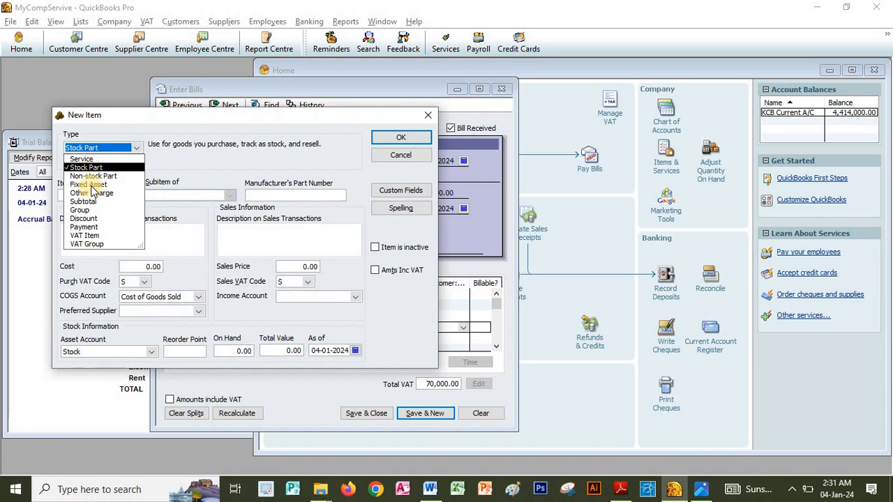
{"action": "left_click", "coordinate": [89, 184]}
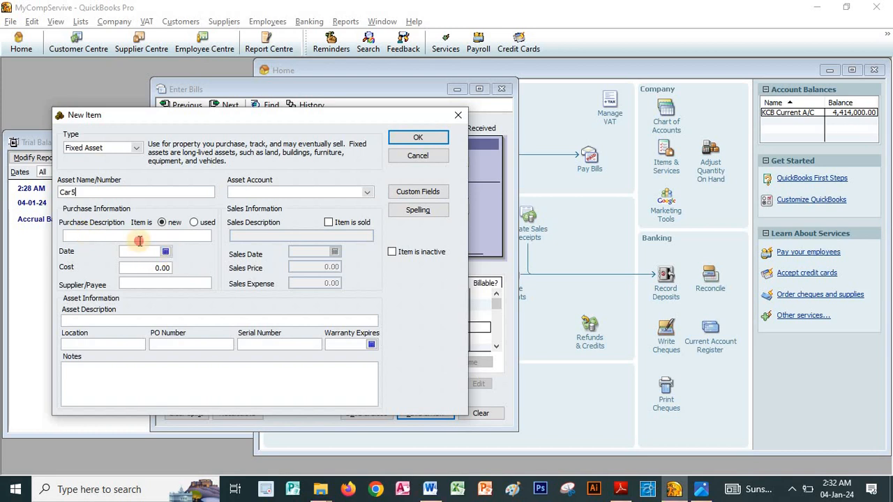
Enter "Car for Buz" as Car5's purchase description, replacing the accidentally repeated text
{"action": "left_click", "coordinate": [120, 238]}
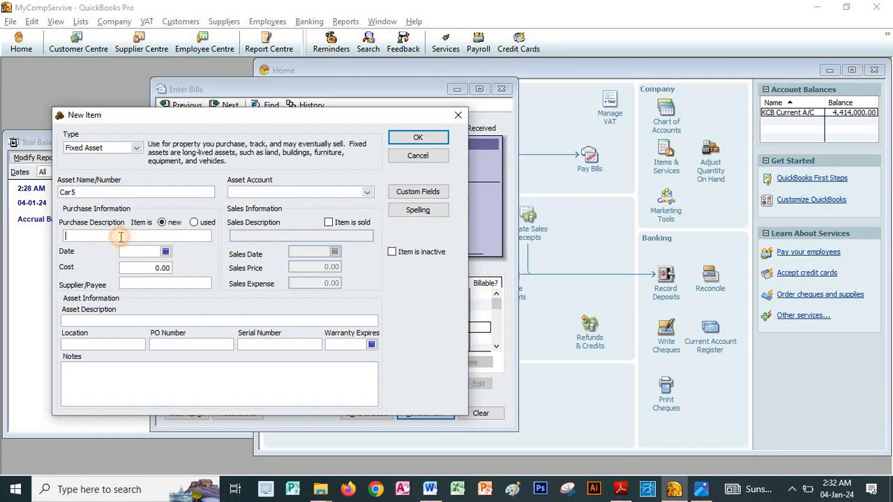
{"action": "type", "text": "Car for Buz"}
{"action": "key", "text": "ctrl+v"}
{"action": "left_click", "coordinate": [120, 237]}
{"action": "key", "text": "ctrl+v"}
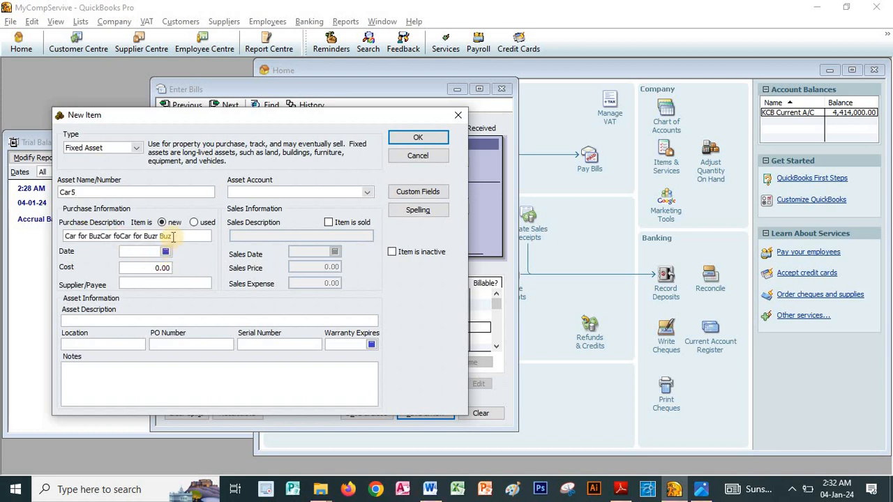
{"action": "left_click_drag", "start_coordinate": [2, 223], "coordinate": [1, 219]}
{"action": "type", "text": "Car for Buz"}
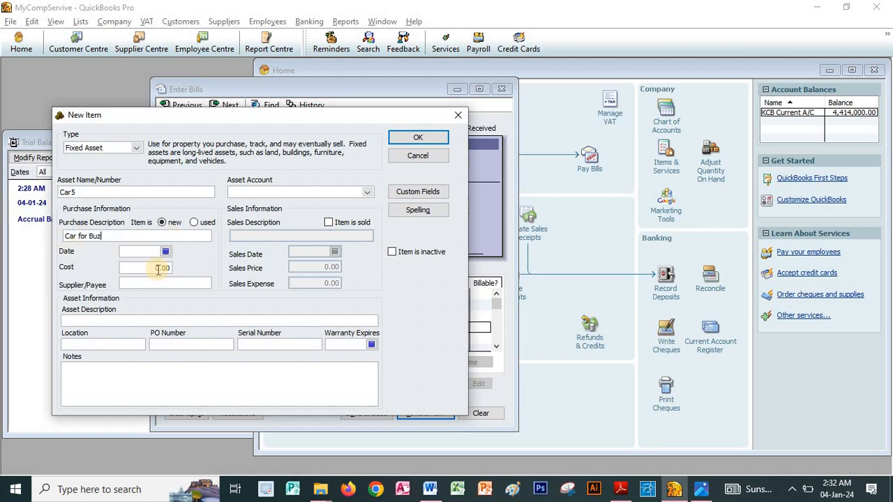
Set Car5's purchase date to 04-01-2024 and its cost to 150,000, checking the amount in the exercise PDF
{"action": "left_click", "coordinate": [167, 252]}
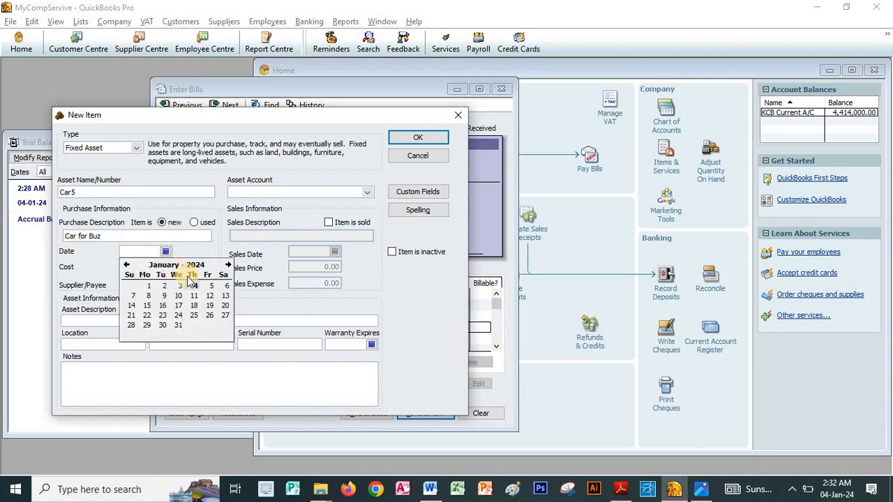
{"action": "left_click", "coordinate": [193, 284]}
{"action": "left_click", "coordinate": [168, 268]}
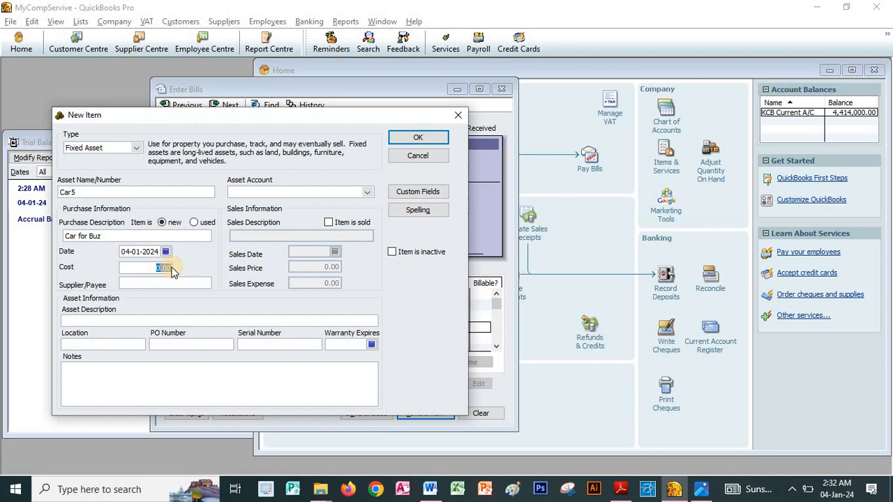
{"action": "key", "text": "alt+Tab"}
{"action": "key", "text": "alt+Tab"}
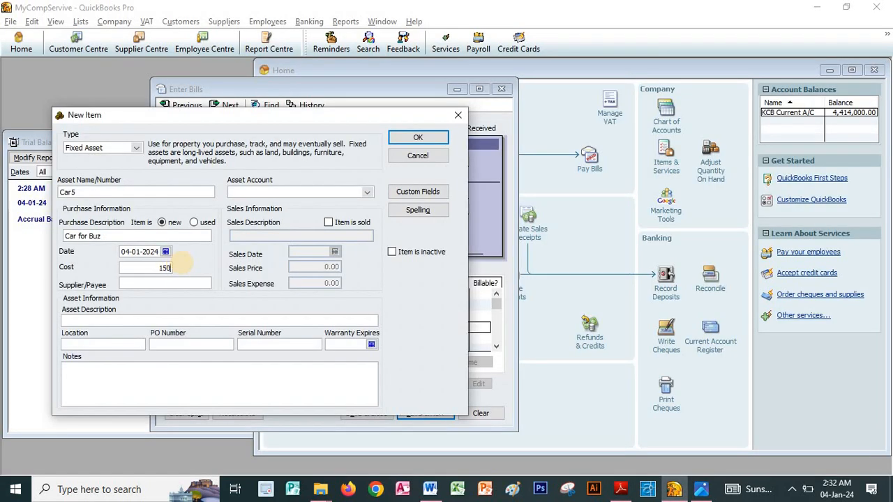
{"action": "type", "text": "150,000"}
{"action": "key", "text": "Tab"}
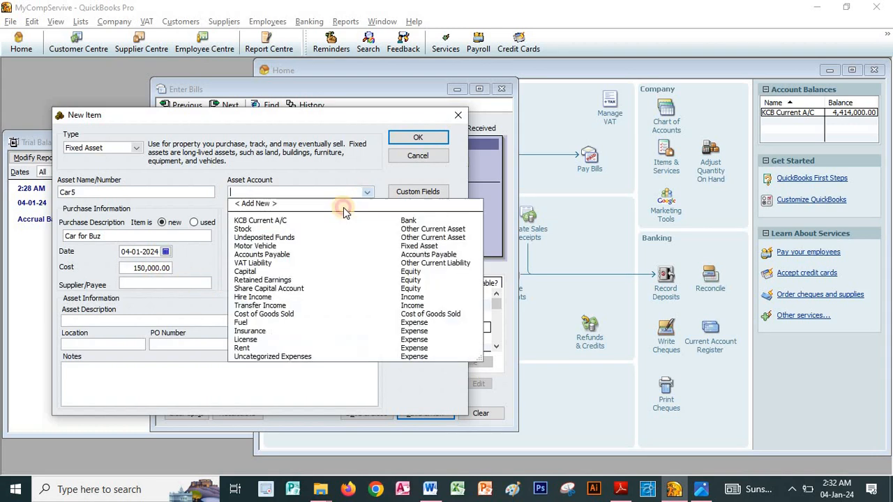
Assign Car5 to the Motor Vehicle asset account and save the item, ignoring all spelling suggestions
{"action": "left_click", "coordinate": [253, 246]}
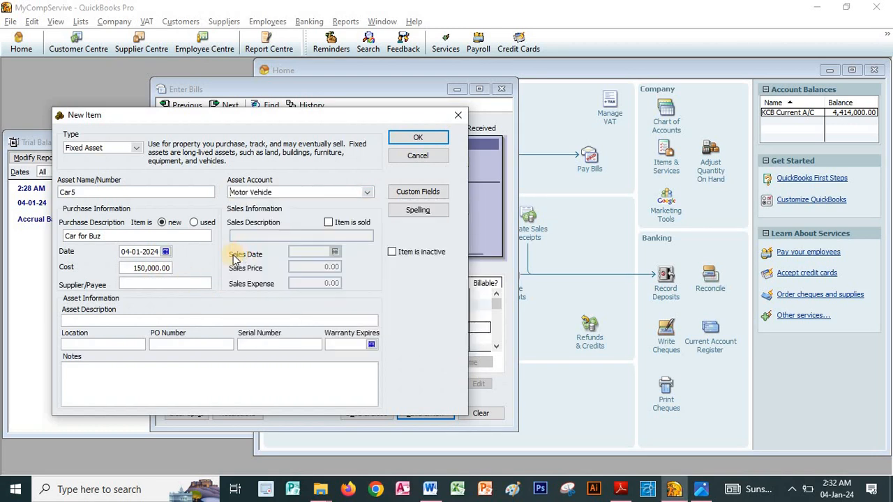
{"action": "left_click", "coordinate": [415, 139]}
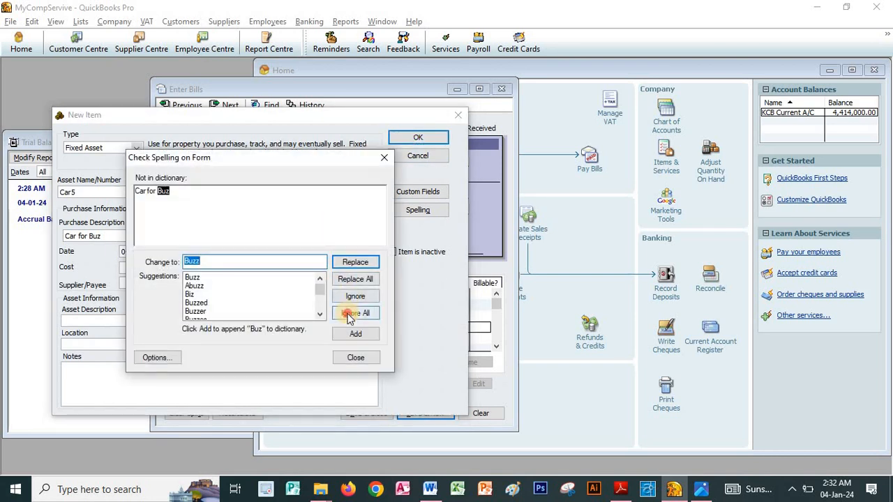
{"action": "left_click", "coordinate": [356, 313]}
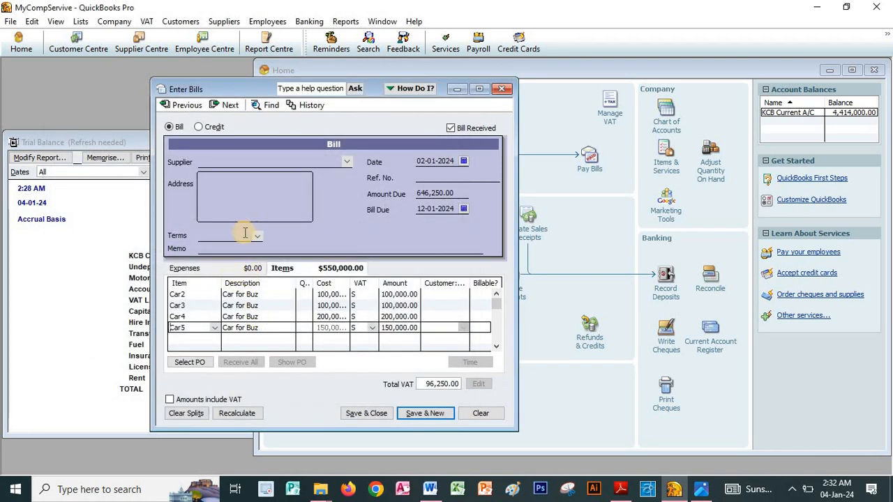
Choose CMC as the supplier of the four-car bill, then save and close the bill
{"action": "left_click", "coordinate": [346, 162]}
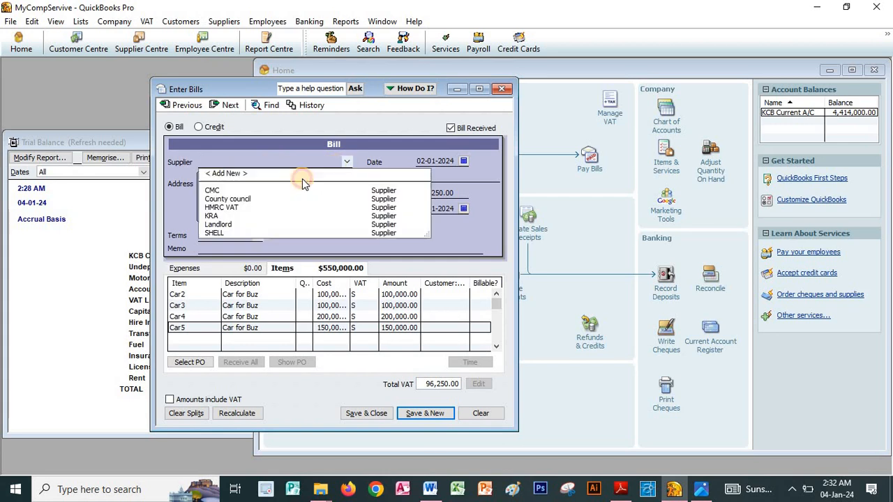
{"action": "left_click", "coordinate": [212, 190]}
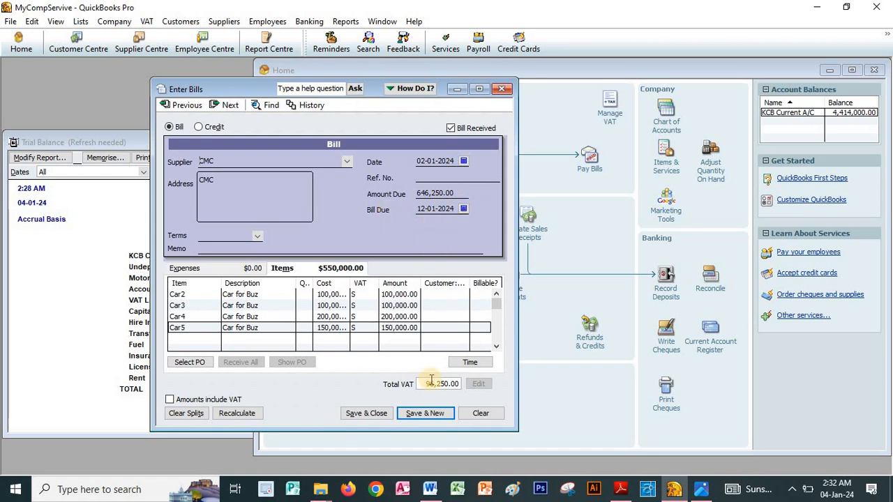
{"action": "left_click", "coordinate": [366, 413]}
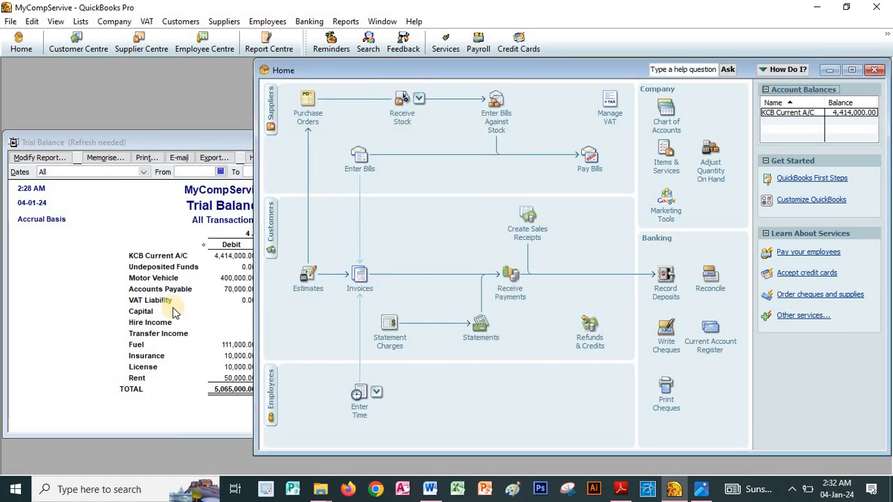
Bring up the Trial Balance, refresh it and check the Accounts Payable balance
{"action": "left_click", "coordinate": [173, 312]}
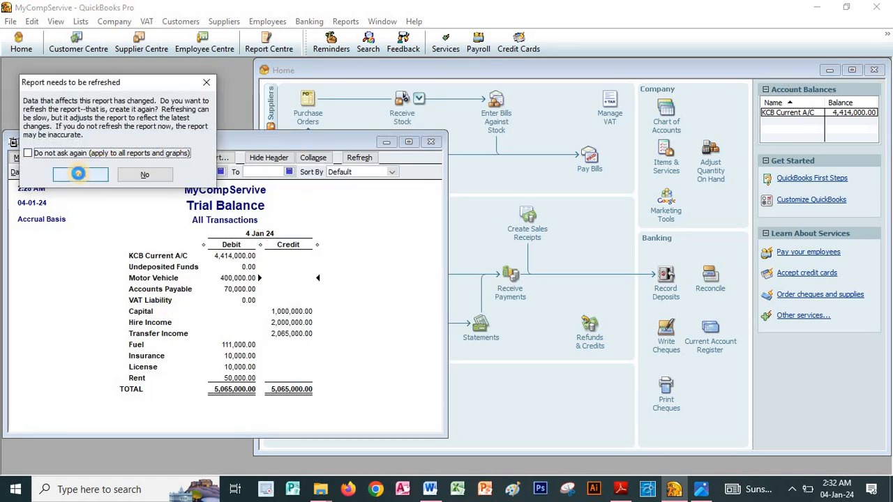
{"action": "left_click", "coordinate": [147, 172]}
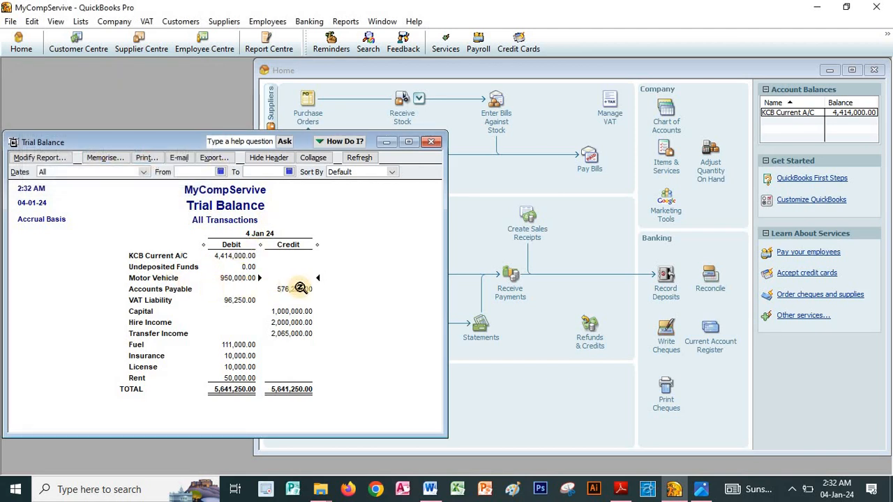
{"action": "left_click", "coordinate": [272, 286]}
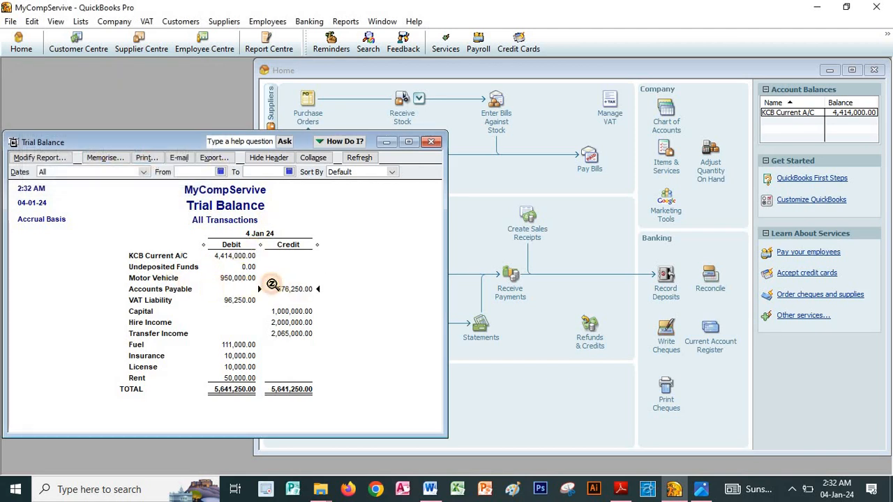
Pay the outstanding CMC bill in full by cheque from KCB Current A/C and dismiss the payment summary
{"action": "left_click", "coordinate": [589, 159]}
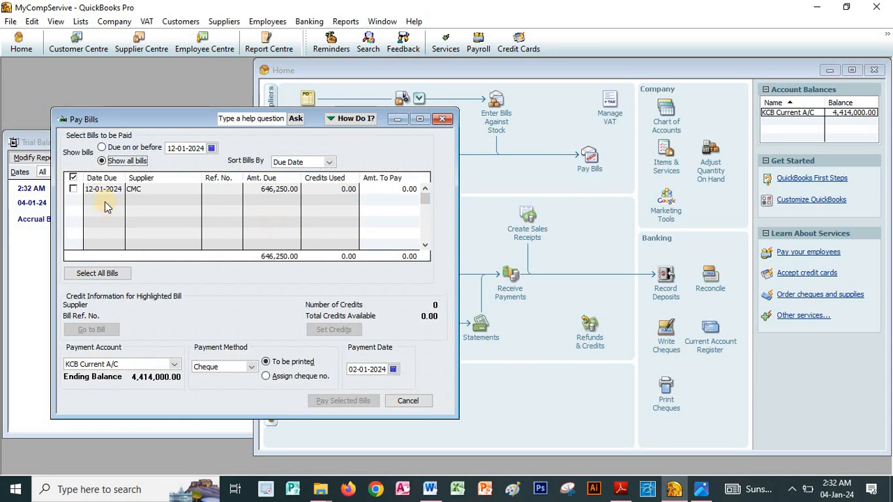
{"action": "left_click", "coordinate": [73, 189]}
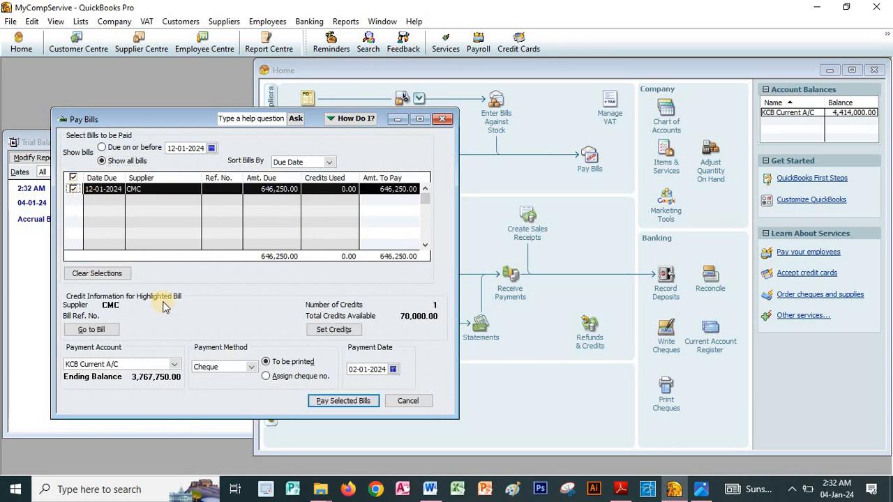
{"action": "left_click", "coordinate": [344, 401]}
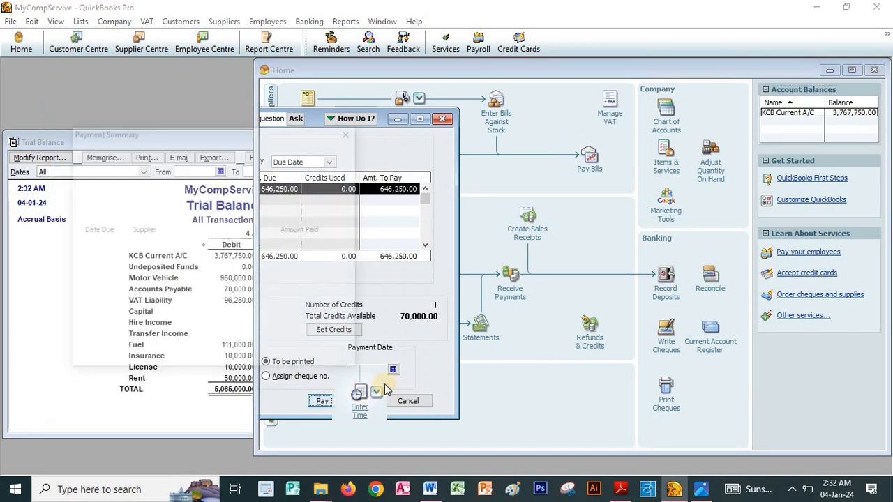
{"action": "left_click", "coordinate": [293, 358]}
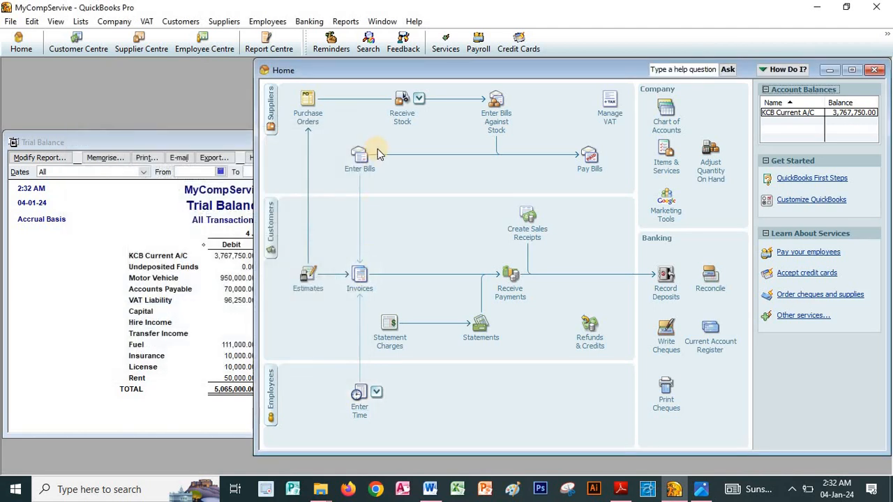
Bring the Trial Balance forward, then switch to QB Exs.pdf in Adobe Reader and examine the insurance and fuel expenses after the car purchases
{"action": "left_click", "coordinate": [200, 297]}
{"action": "key", "text": "alt+Tab"}
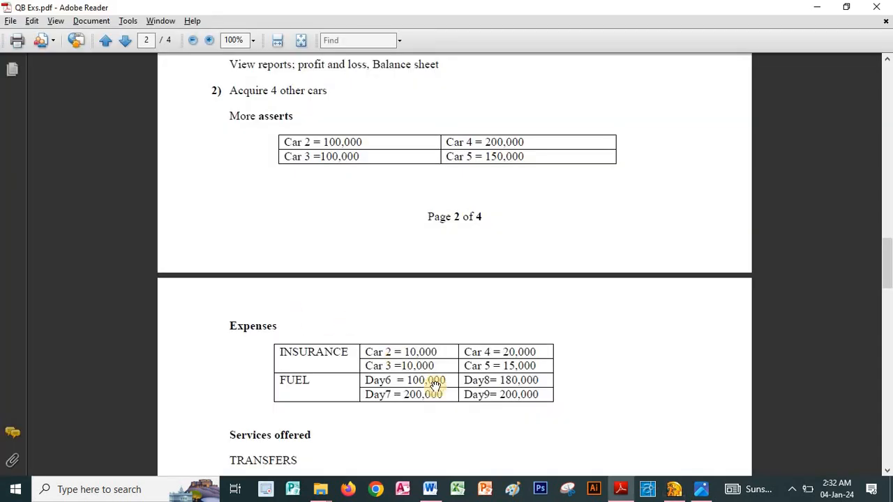
{"action": "scroll", "coordinate": [530, 256], "scroll_direction": "down", "scroll_amount": 3}
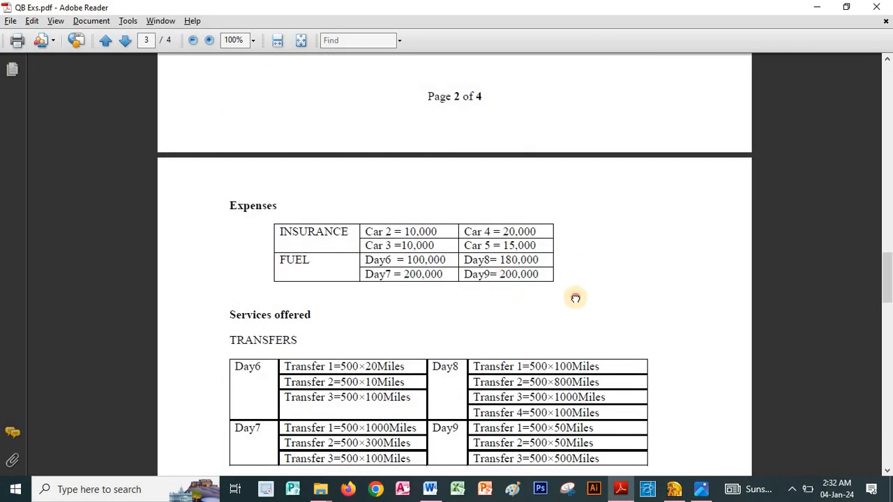
{"action": "scroll", "coordinate": [575, 299], "scroll_direction": "up", "scroll_amount": 3}
{"action": "scroll", "coordinate": [564, 339], "scroll_direction": "down", "scroll_amount": 1}
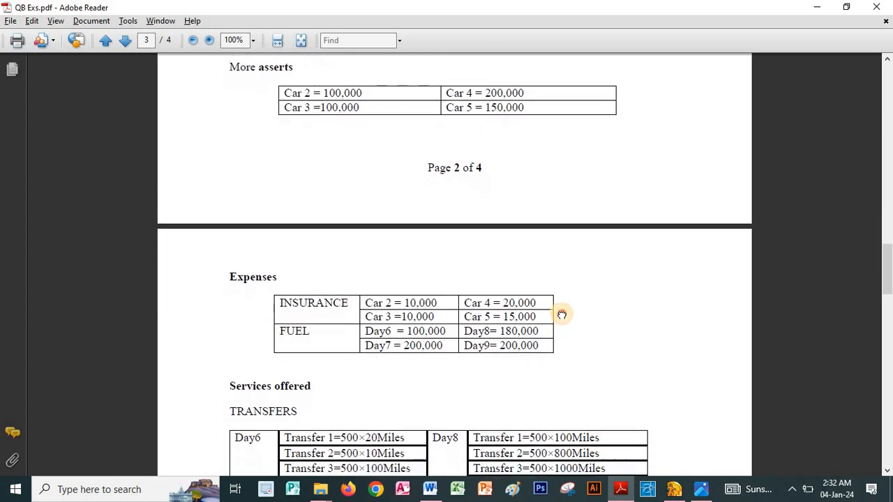
{"action": "scroll", "coordinate": [562, 315], "scroll_direction": "down", "scroll_amount": 1}
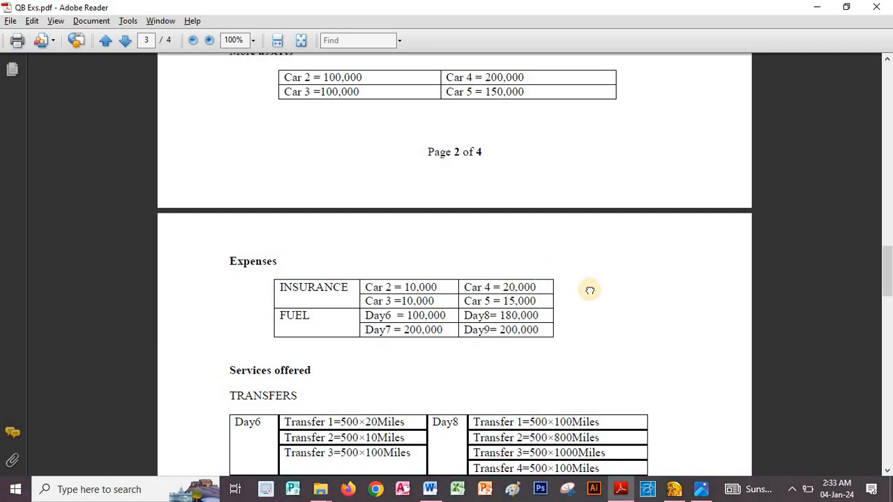
{"action": "scroll", "coordinate": [590, 376], "scroll_direction": "up", "scroll_amount": 4}
{"action": "scroll", "coordinate": [584, 231], "scroll_direction": "down", "scroll_amount": 4}
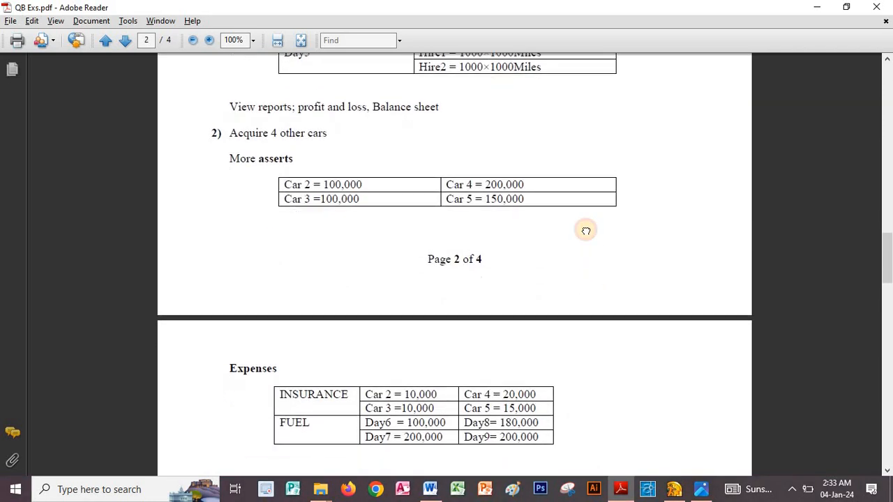
{"action": "scroll", "coordinate": [582, 182], "scroll_direction": "down", "scroll_amount": 1}
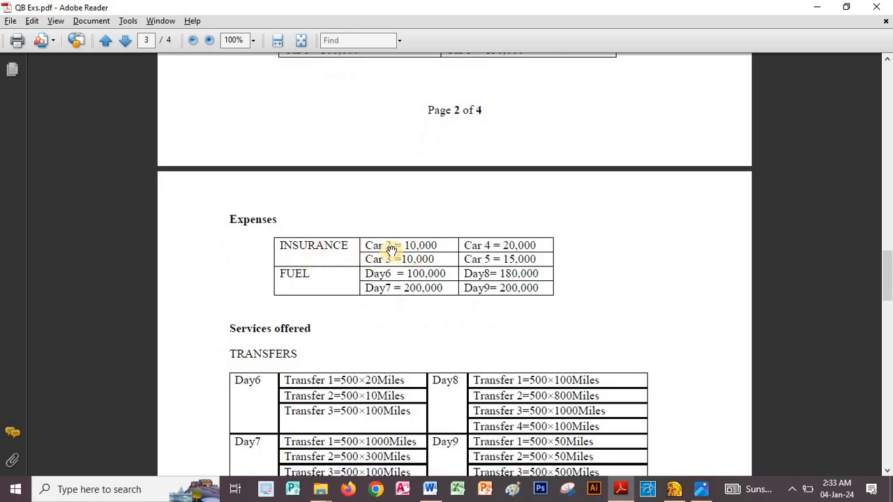
Switch back to QuickBooks and open a blank supplier bill for entering expenses
{"action": "key", "text": "alt+Tab"}
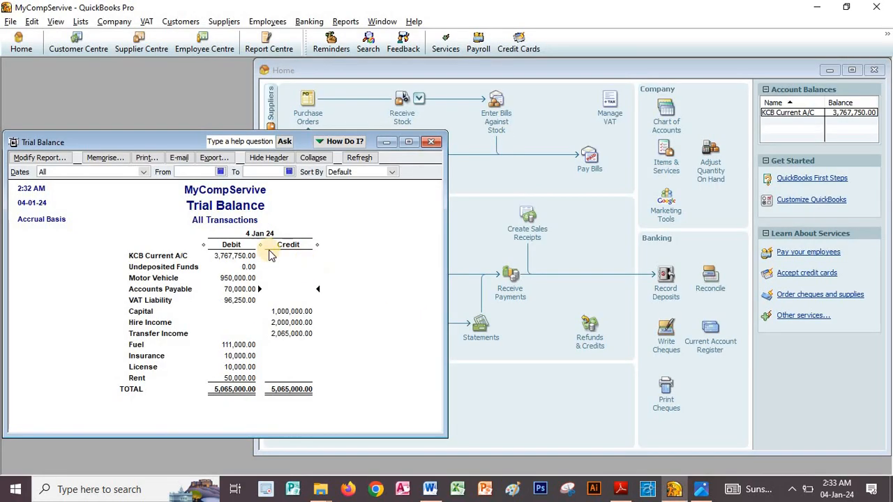
{"action": "left_click", "coordinate": [494, 183]}
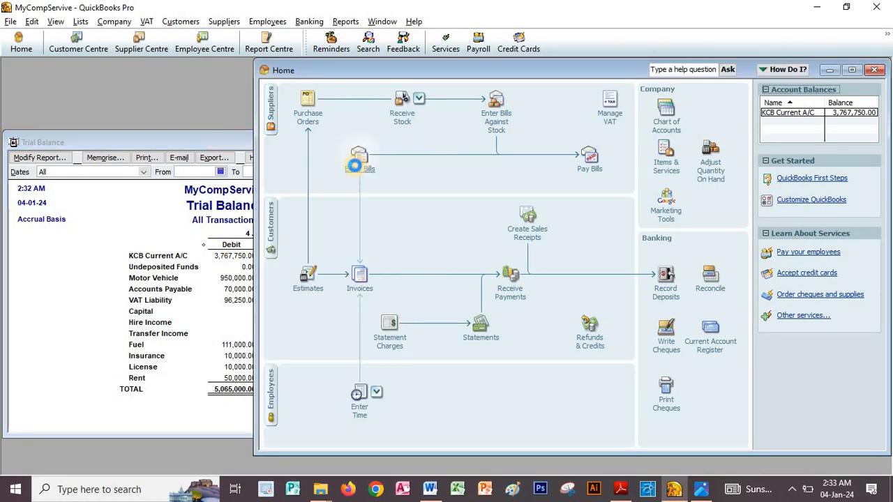
{"action": "left_click", "coordinate": [359, 159]}
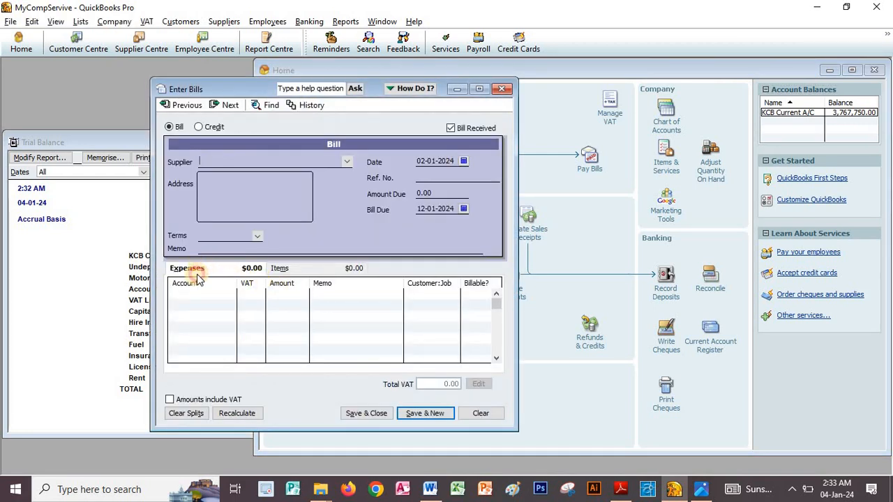
Add an Insurance expense line of 55,000 to the bill, totalling the Car 2 to Car 5 insurance listed in QB Exs.pdf
{"action": "left_click", "coordinate": [199, 293]}
{"action": "left_click", "coordinate": [229, 295]}
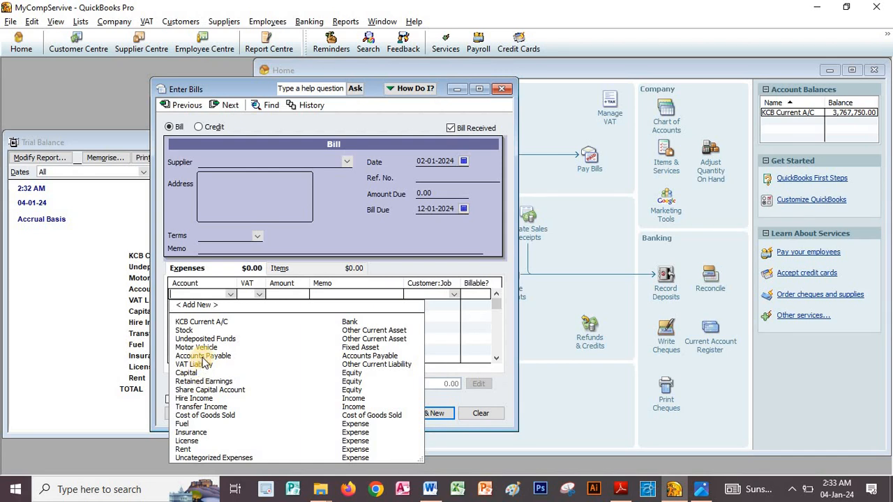
{"action": "left_click", "coordinate": [194, 433]}
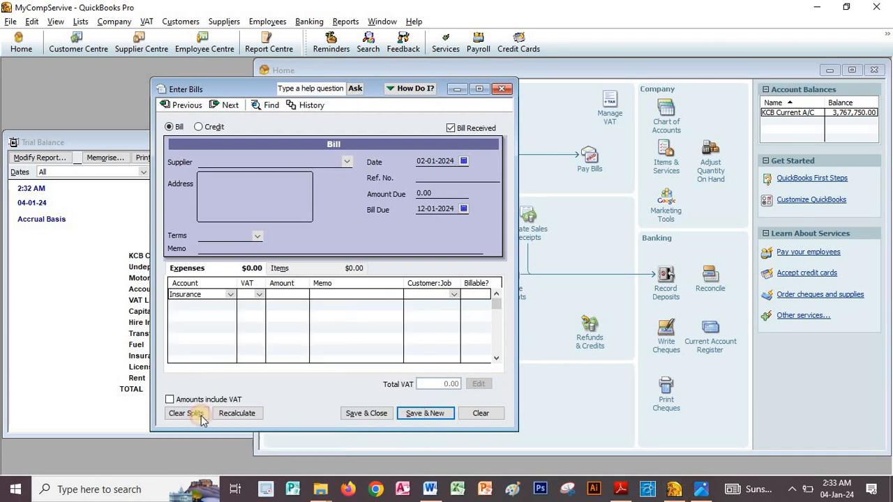
{"action": "left_click", "coordinate": [279, 293]}
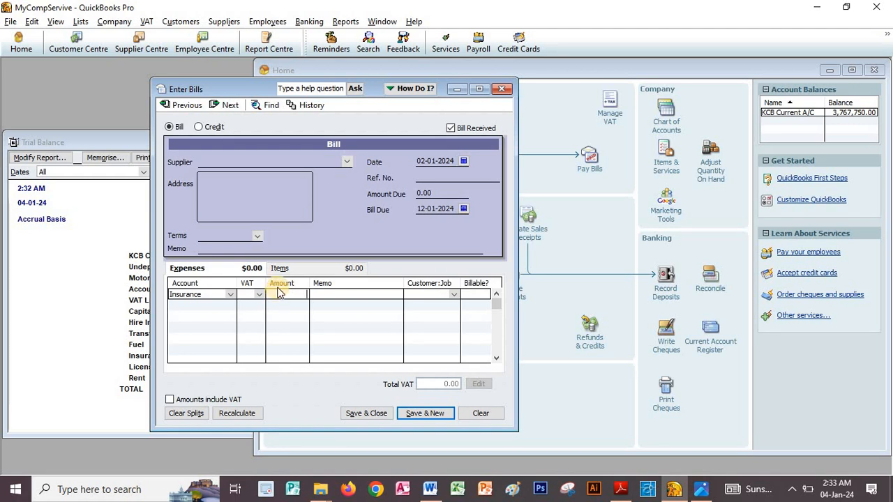
{"action": "key", "text": "alt+Tab"}
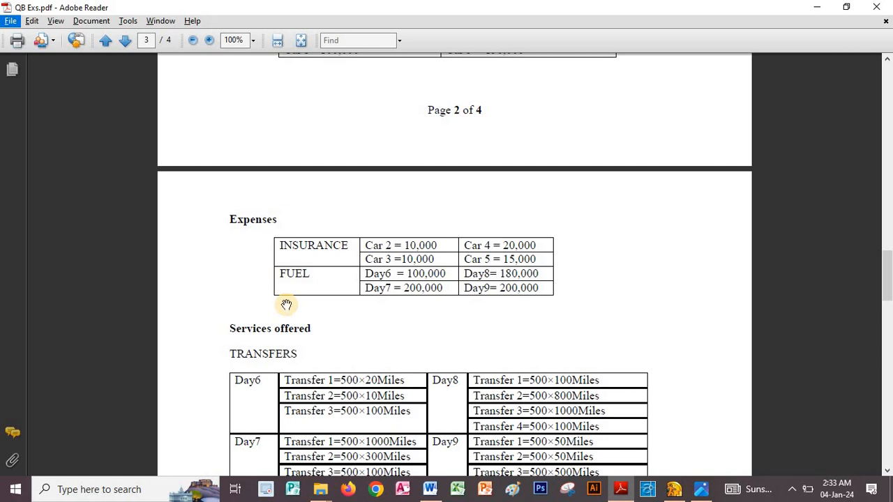
{"action": "key", "text": "alt+Tab"}
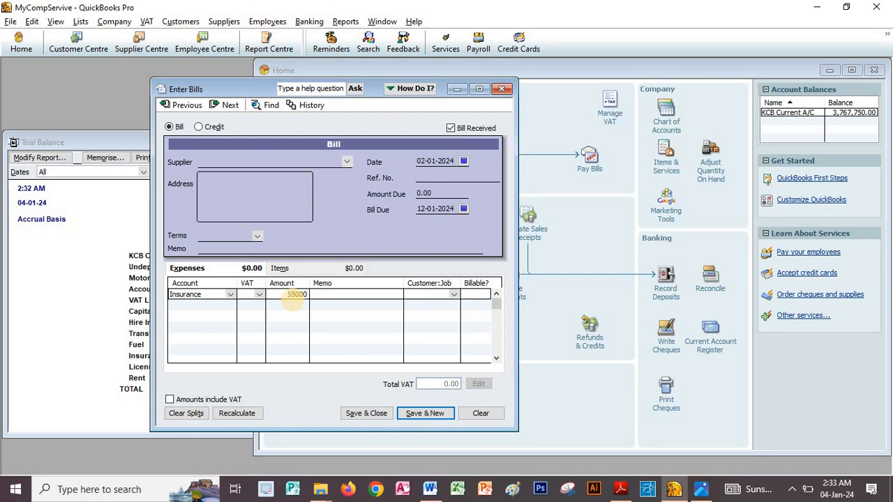
{"action": "key", "text": "alt+Tab"}
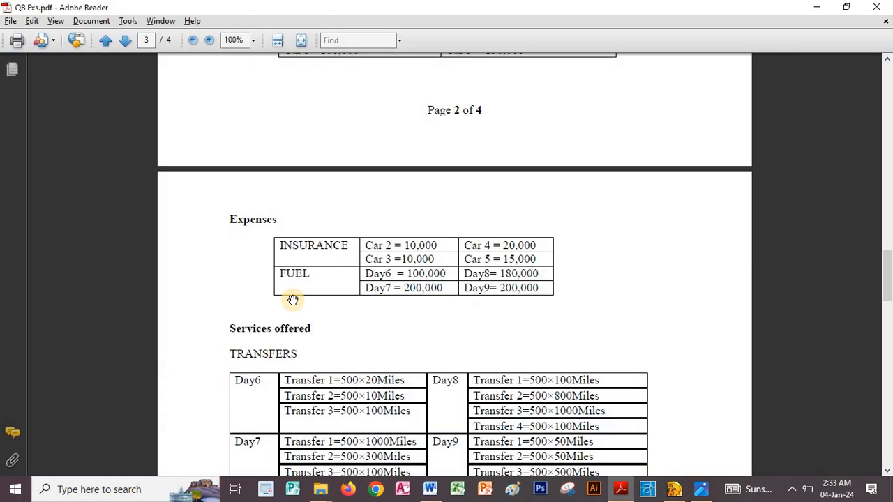
{"action": "key", "text": "alt+Tab"}
Assign the insurance bill to supplier KRA, recheck the expenses in QB Exs.pdf, and save it with a new blank bill open
{"action": "left_click", "coordinate": [332, 164]}
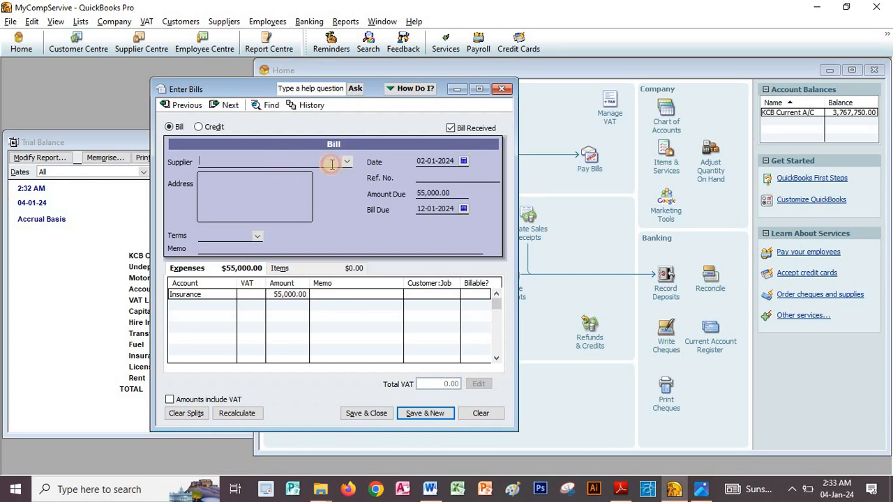
{"action": "left_click", "coordinate": [347, 162]}
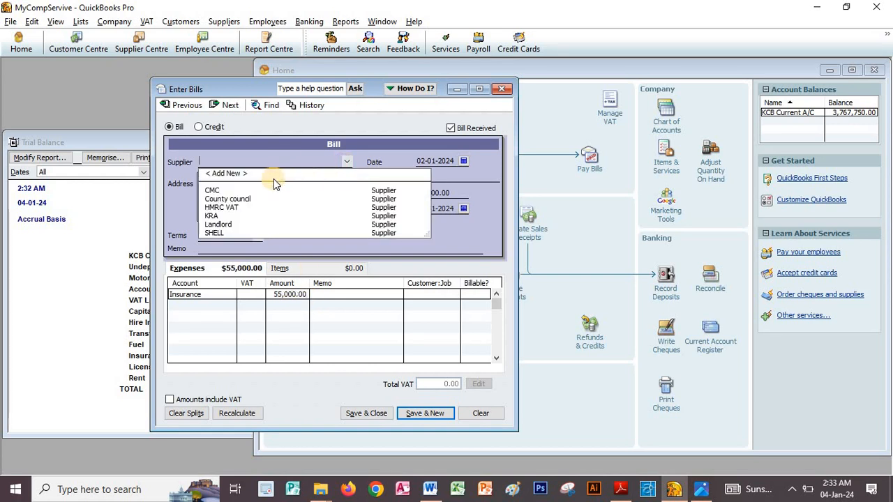
{"action": "left_click", "coordinate": [217, 216]}
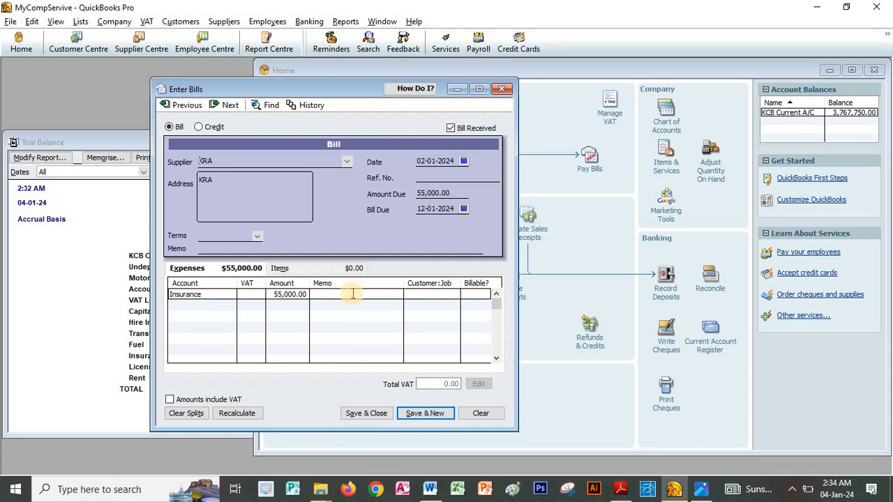
{"action": "key", "text": "alt+Tab"}
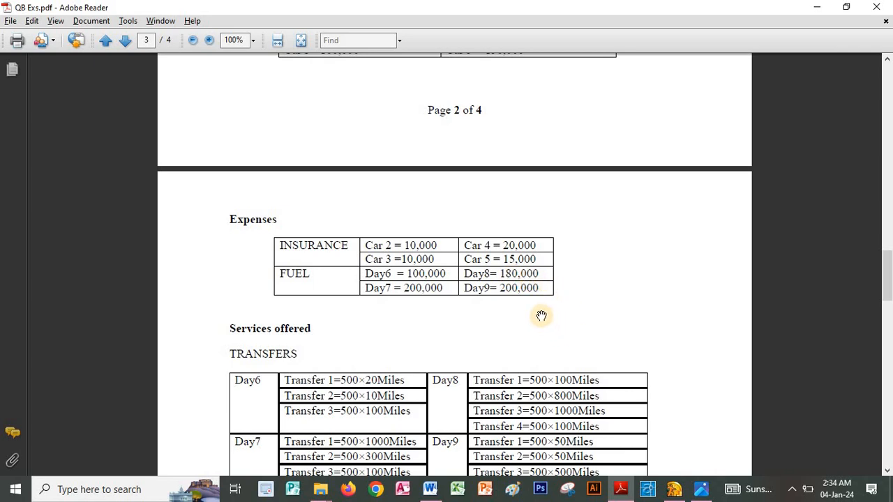
{"action": "key", "text": "alt+Tab"}
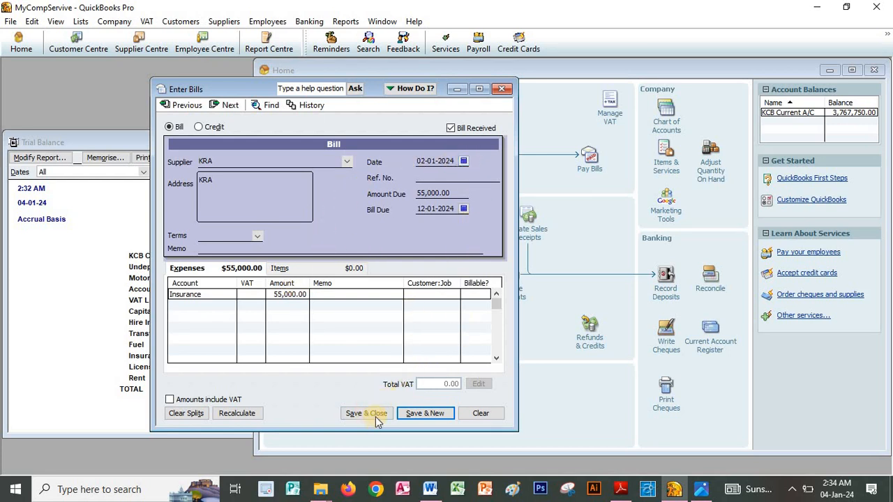
{"action": "left_click", "coordinate": [416, 413]}
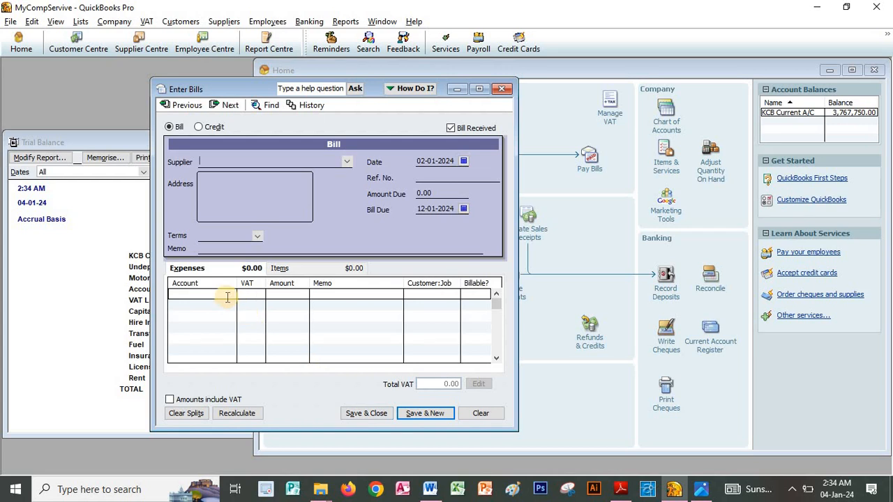
Add a Fuel expense line of 680,000 to the new bill, totalling the Day6 to Day9 fuel listed in QB Exs.pdf
{"action": "key", "text": "alt+Tab"}
{"action": "key", "text": "alt+Tab"}
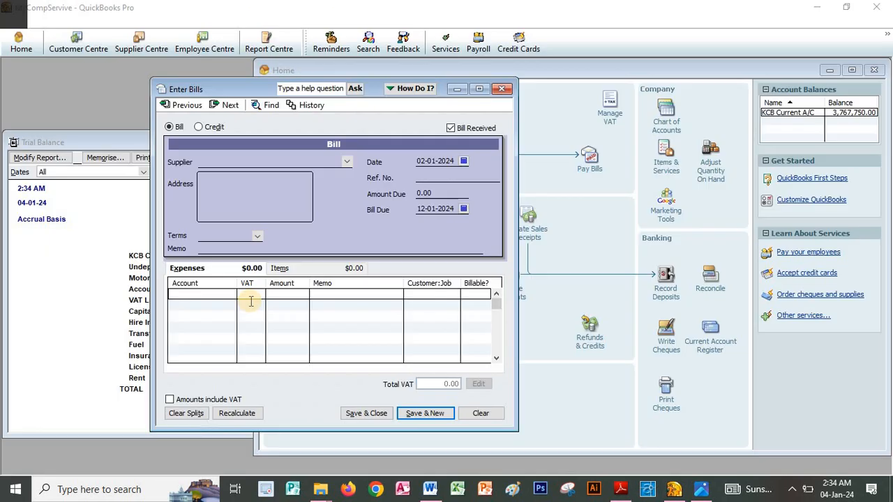
{"action": "left_click", "coordinate": [231, 295]}
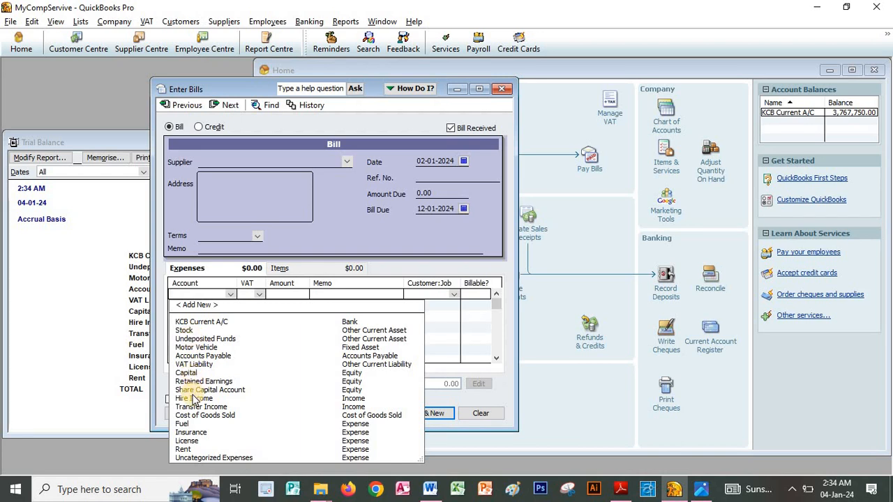
{"action": "left_click", "coordinate": [185, 423]}
{"action": "key", "text": "alt+Tab"}
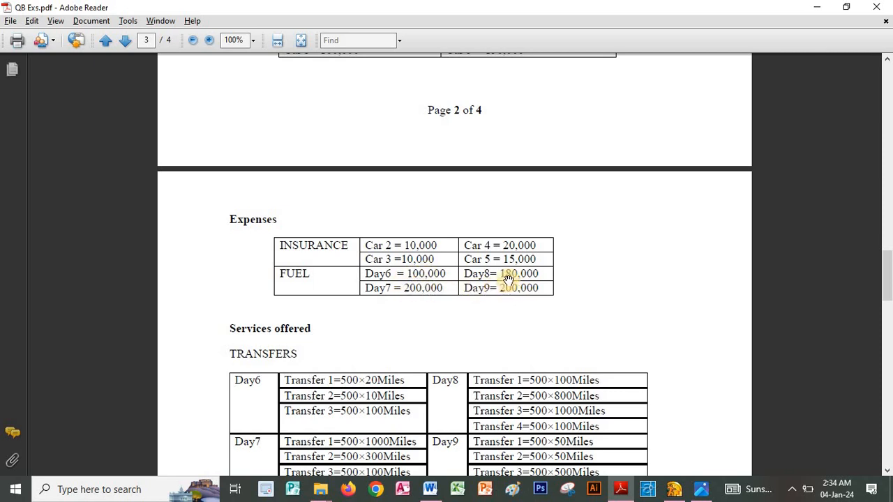
{"action": "key", "text": "alt+Tab"}
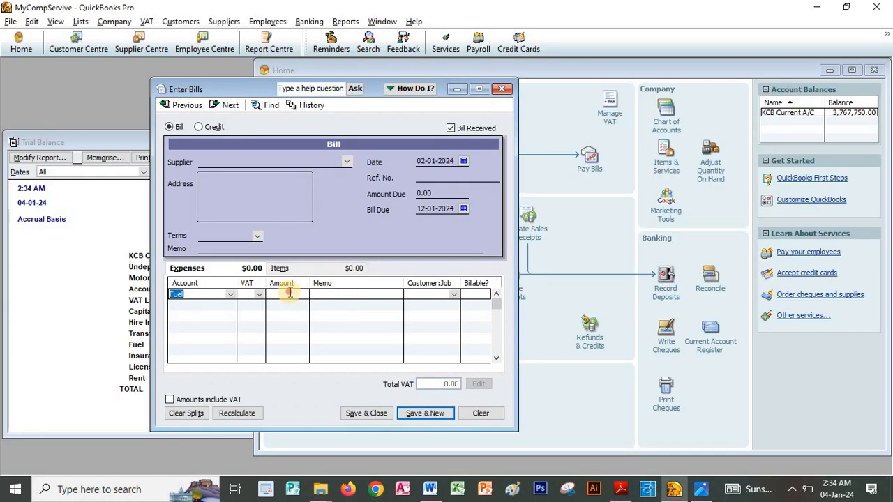
{"action": "left_click", "coordinate": [290, 293]}
{"action": "type", "text": "680000"}
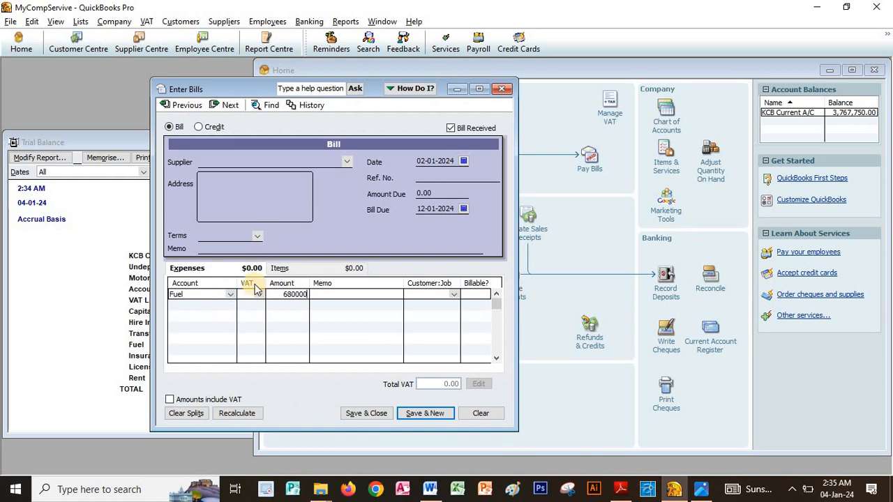
Assign the fuel bill to supplier SHELL, then save and close it
{"action": "left_click", "coordinate": [345, 162]}
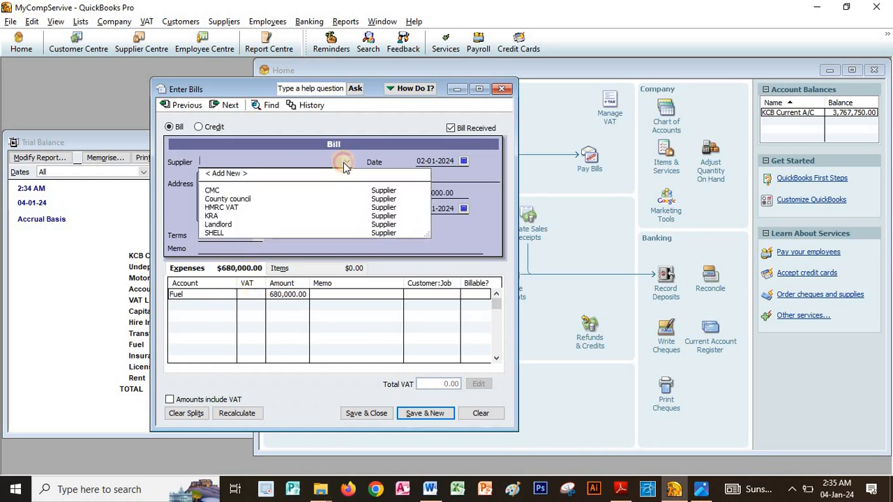
{"action": "left_click", "coordinate": [218, 224]}
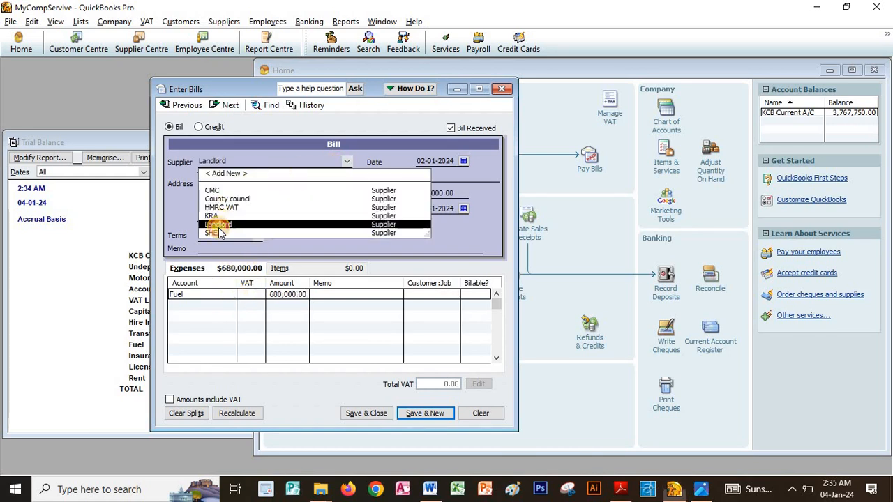
{"action": "left_click", "coordinate": [346, 161]}
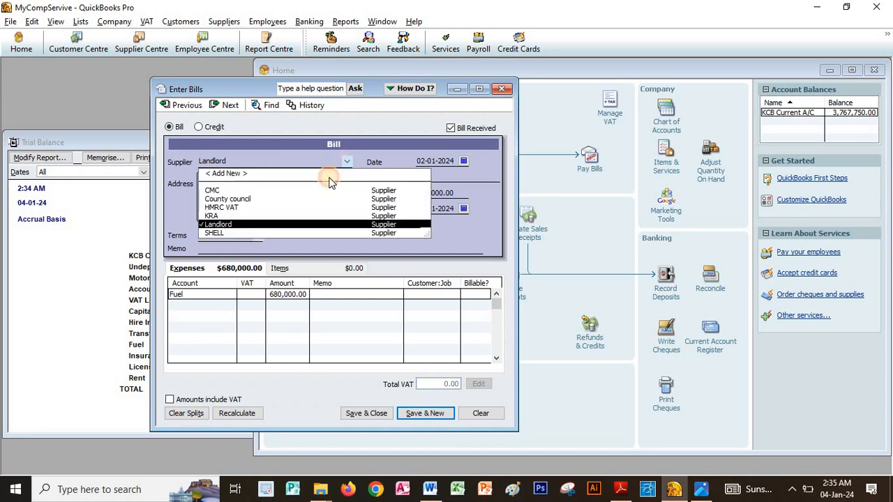
{"action": "left_click", "coordinate": [214, 233]}
{"action": "key", "text": "alt+Tab"}
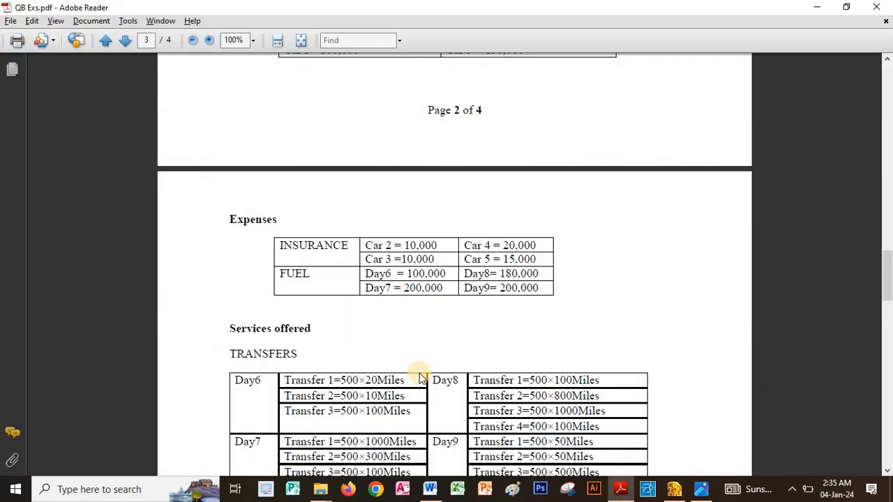
{"action": "key", "text": "alt+Tab"}
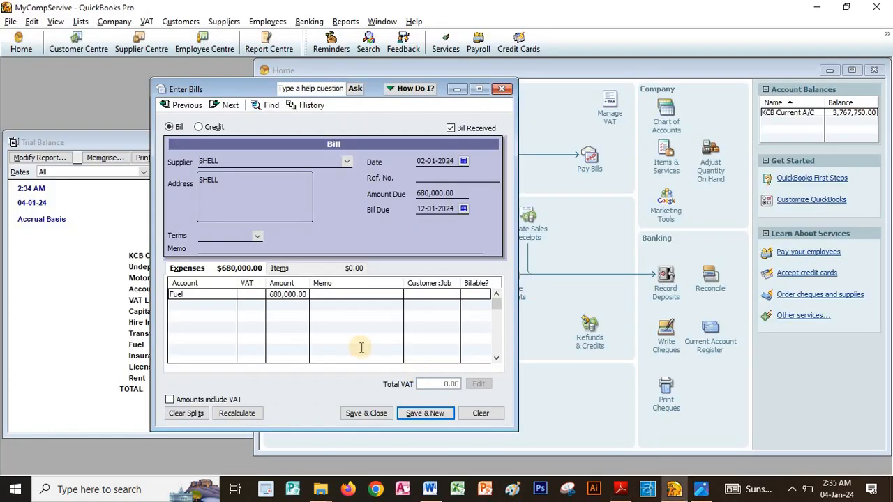
{"action": "left_click", "coordinate": [364, 413]}
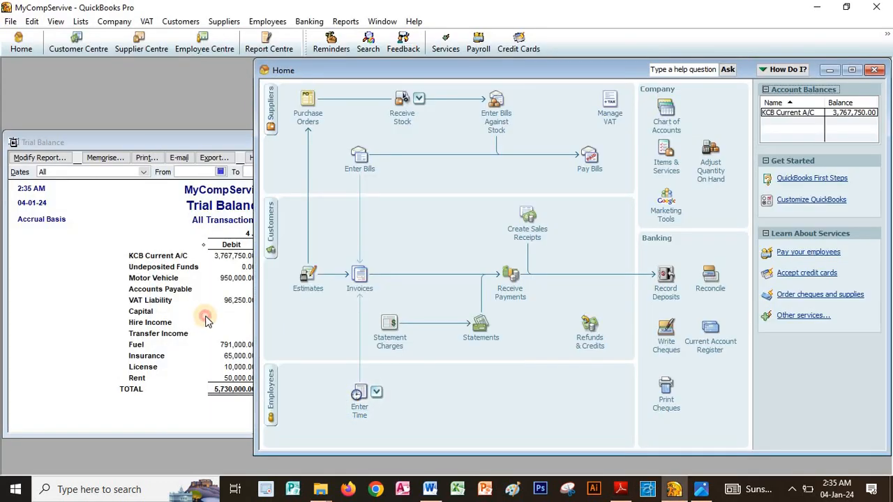
Check Accounts Payable in the Trial Balance, then pay the KRA and SHELL bills in full by cheque from KCB Current A/C
{"action": "left_click", "coordinate": [202, 318]}
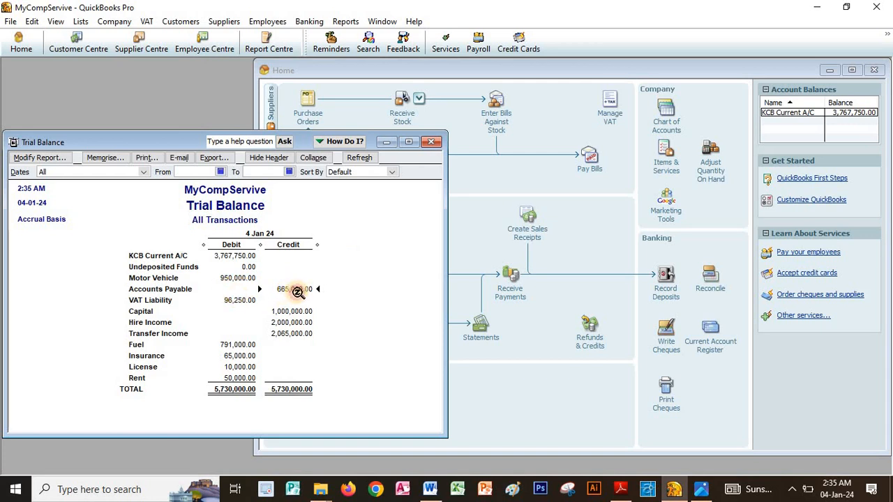
{"action": "left_click", "coordinate": [469, 249]}
{"action": "left_click", "coordinate": [590, 164]}
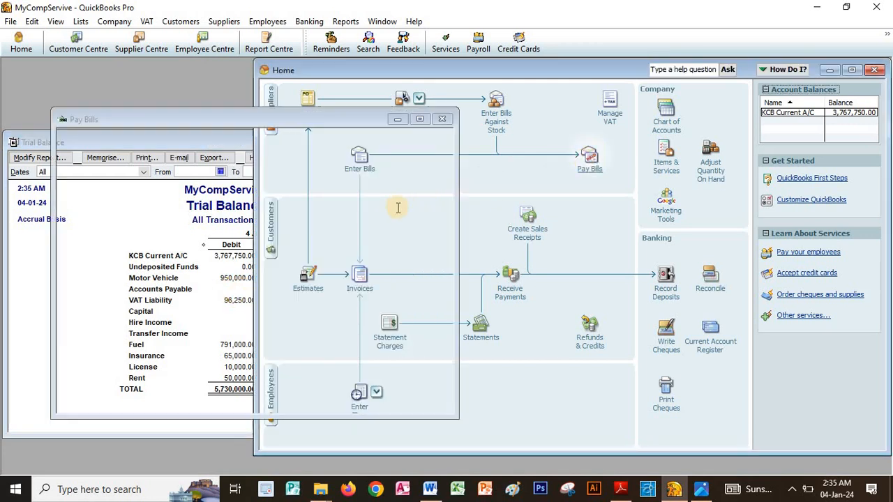
{"action": "left_click", "coordinate": [73, 200]}
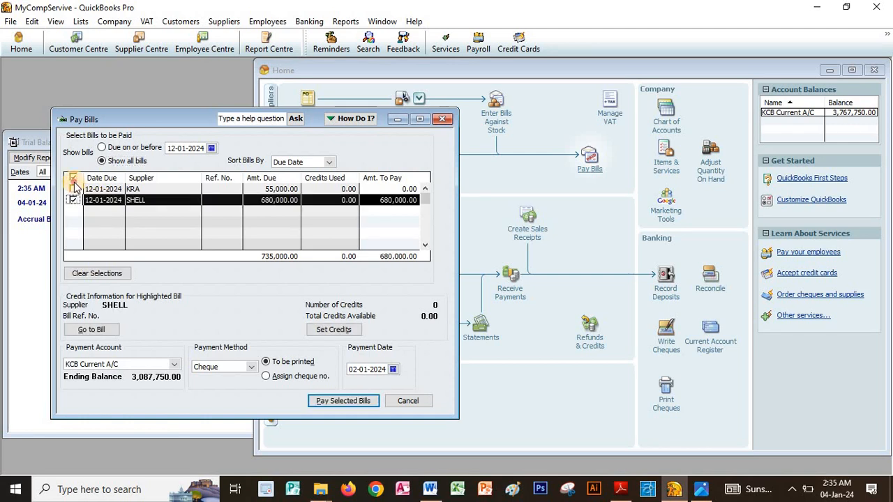
{"action": "left_click", "coordinate": [75, 189]}
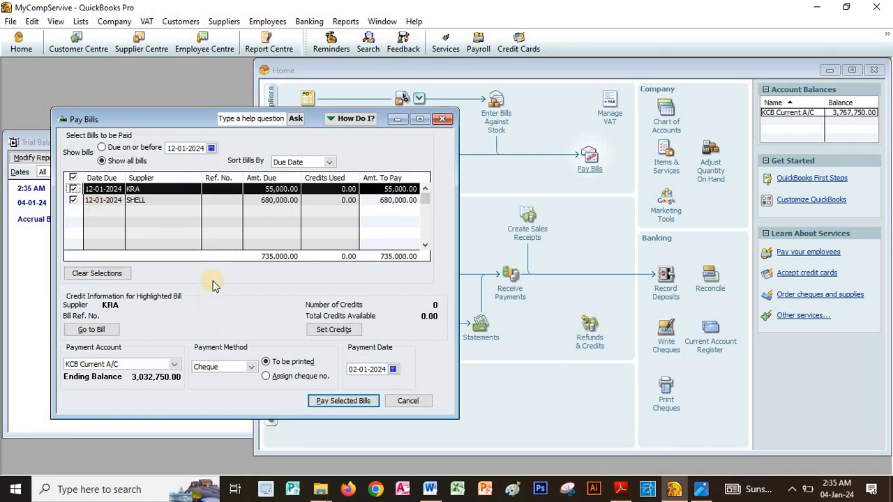
{"action": "left_click", "coordinate": [326, 401]}
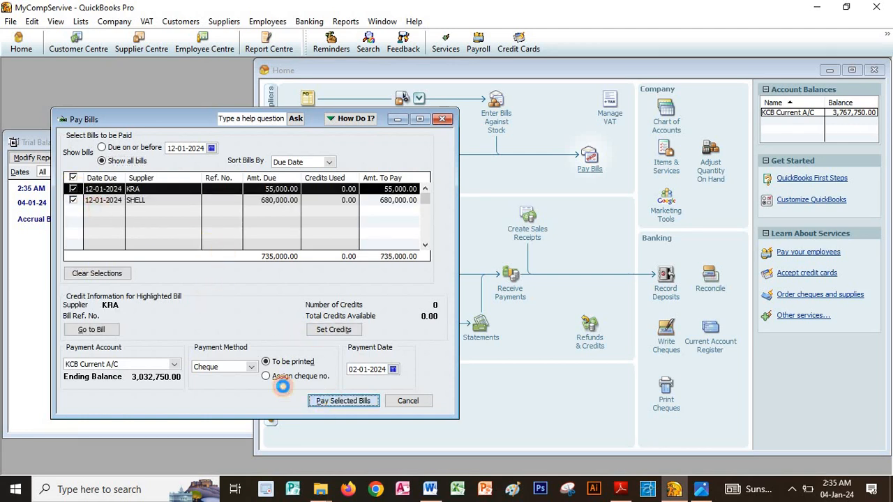
{"action": "left_click", "coordinate": [280, 356]}
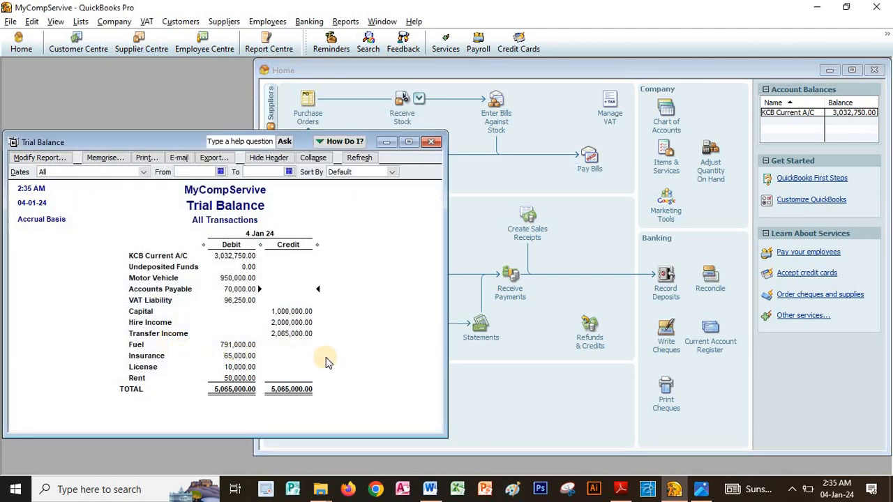
Switch to QB Exs.pdf in Adobe Reader and examine the transfers, hire and safari services offered after the expenses
{"action": "key", "text": "alt+Tab"}
{"action": "scroll", "coordinate": [425, 322], "scroll_direction": "down", "scroll_amount": 5}
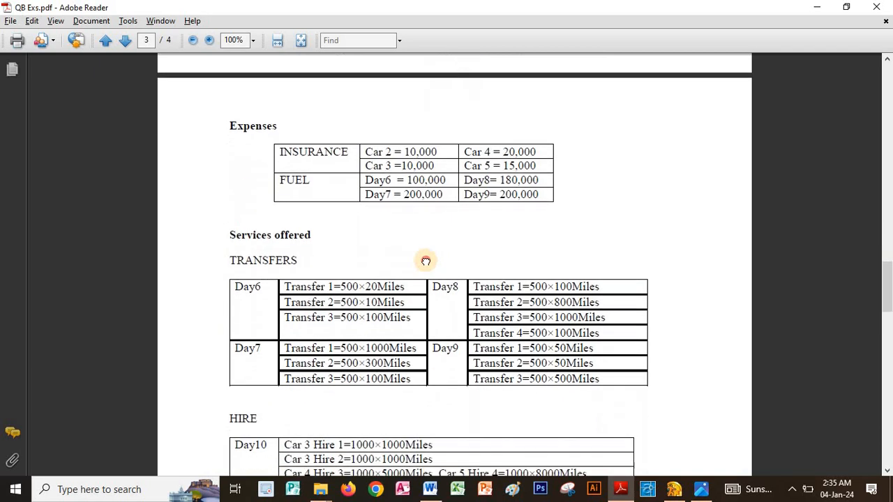
{"action": "left_click_drag", "start_coordinate": [436, 200], "coordinate": [438, 170]}
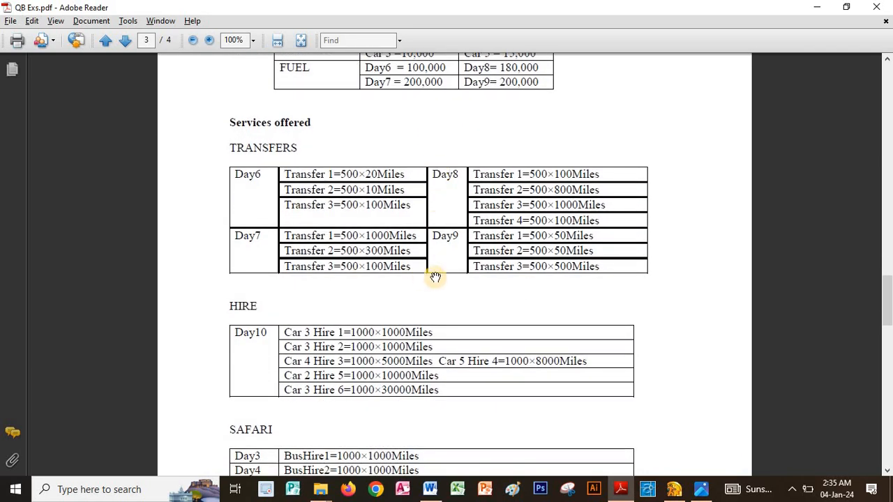
{"action": "left_click_drag", "start_coordinate": [409, 295], "coordinate": [427, 129]}
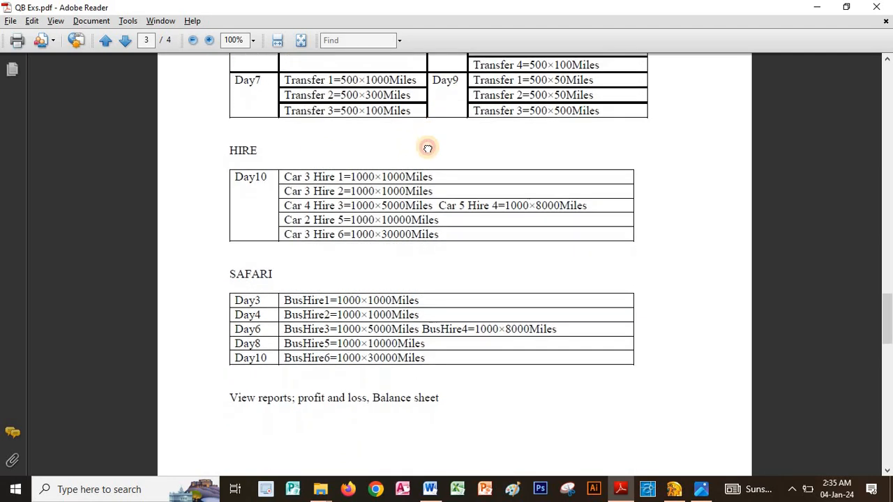
{"action": "left_click_drag", "start_coordinate": [427, 169], "coordinate": [439, 297]}
{"action": "left_click_drag", "start_coordinate": [438, 256], "coordinate": [441, 237]}
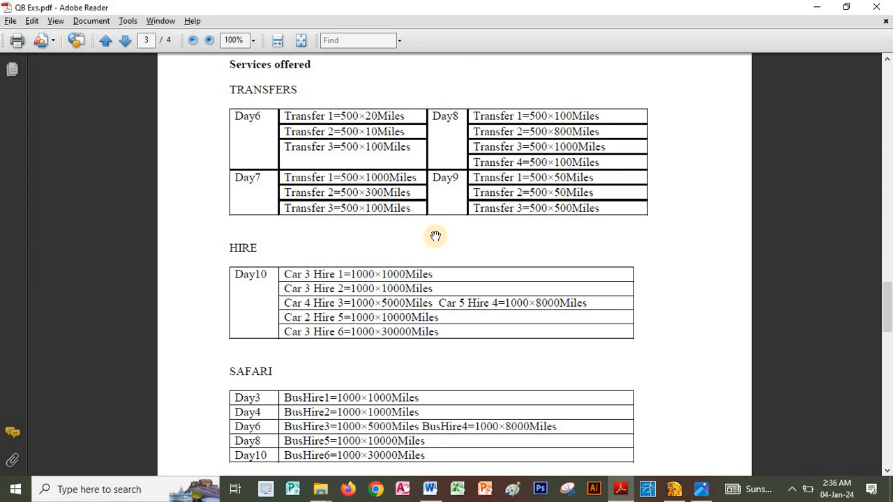
Switch back to QuickBooks and open a blank sales receipt for recording the services offered
{"action": "key", "text": "alt+Tab"}
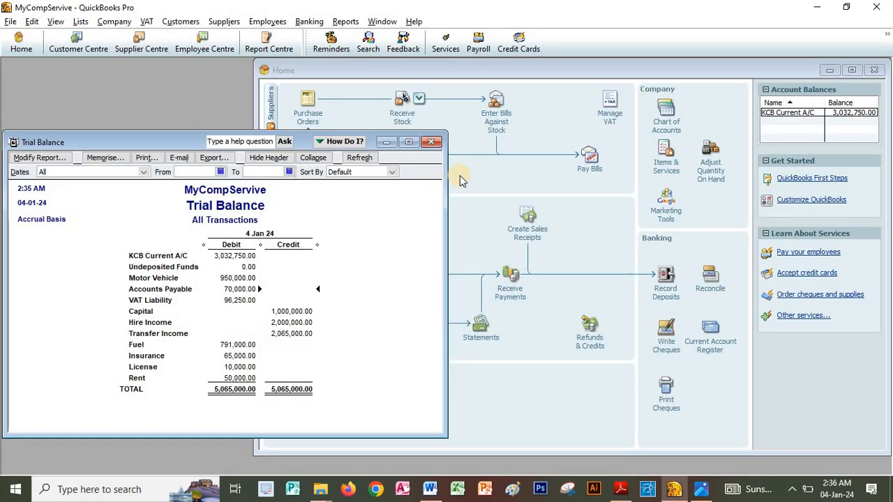
{"action": "left_click", "coordinate": [501, 218]}
{"action": "left_click", "coordinate": [534, 224]}
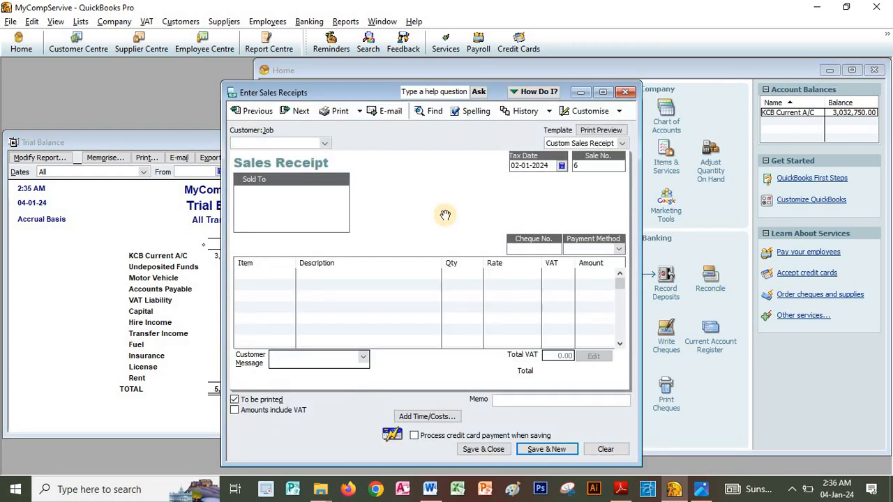
Recheck the services offered in QB Exs.pdf, then add Transfer as the first item on the blank sales receipt in QuickBooks
{"action": "key", "text": "alt+Tab"}
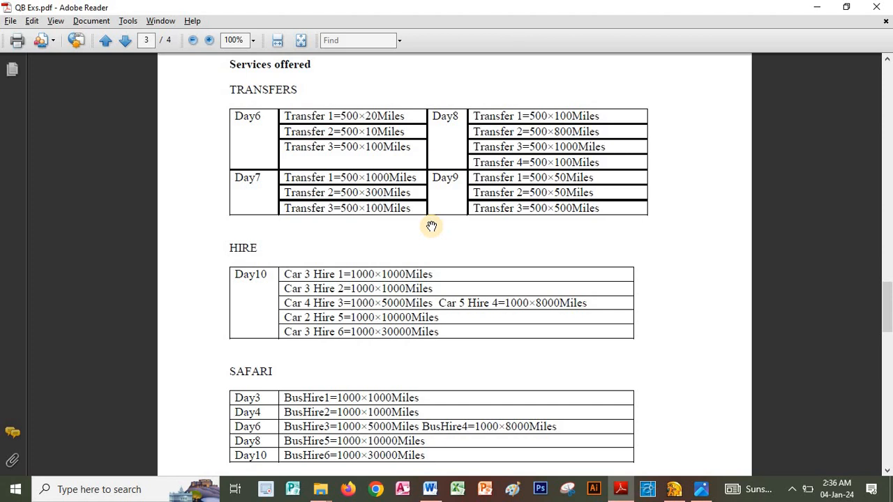
{"action": "key", "text": "alt+Tab"}
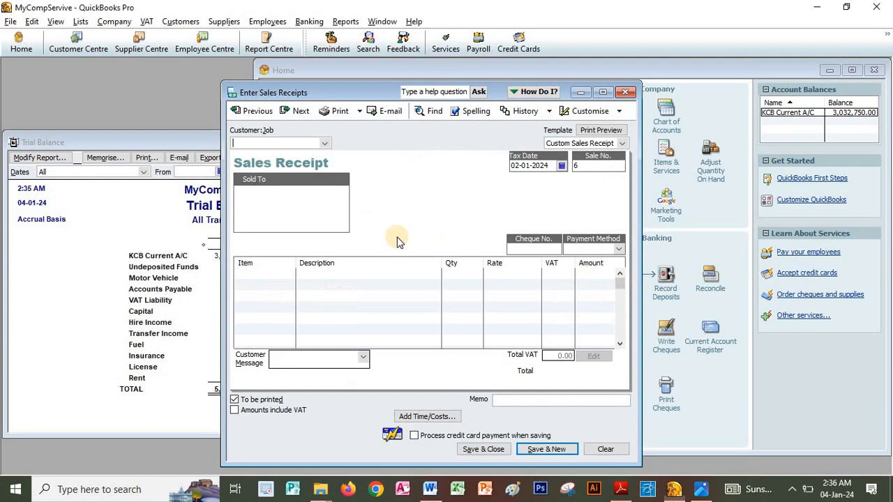
{"action": "left_click", "coordinate": [274, 273]}
{"action": "left_click", "coordinate": [290, 273]}
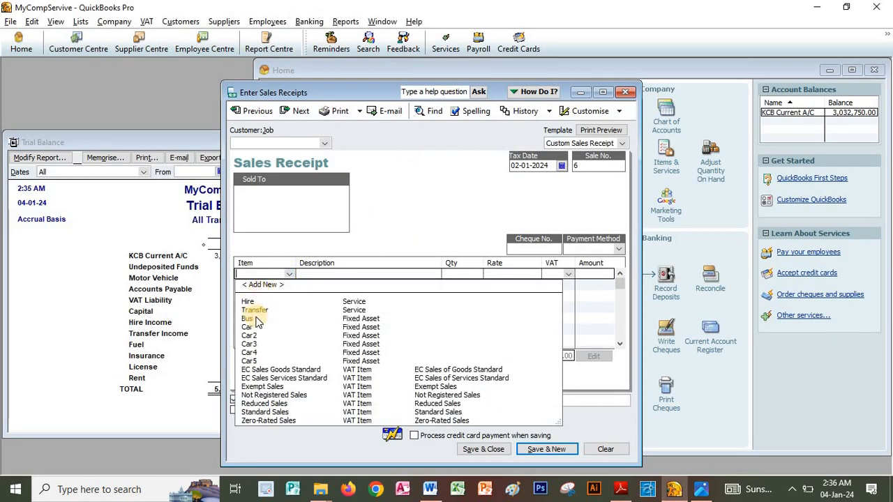
{"action": "left_click", "coordinate": [255, 311]}
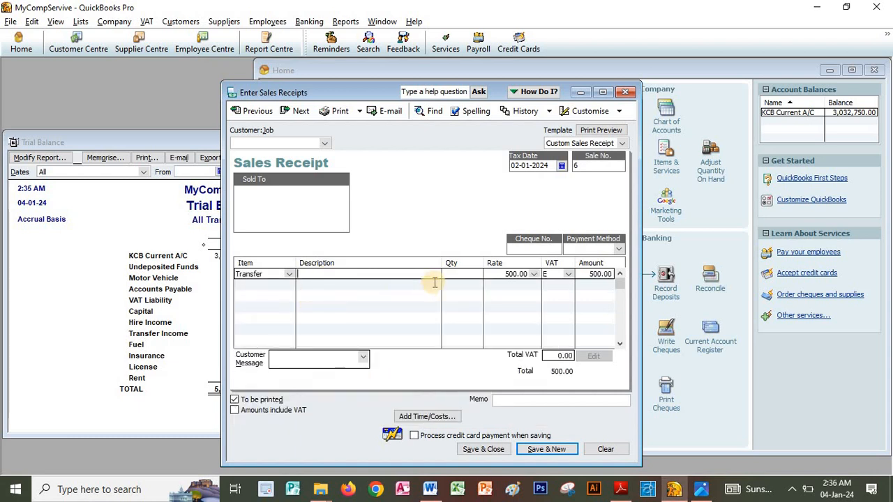
Check the Day 6 transfers in QB Exs.pdf, then add two more Transfer lines to the QuickBooks sales receipt
{"action": "key", "text": "alt+Tab"}
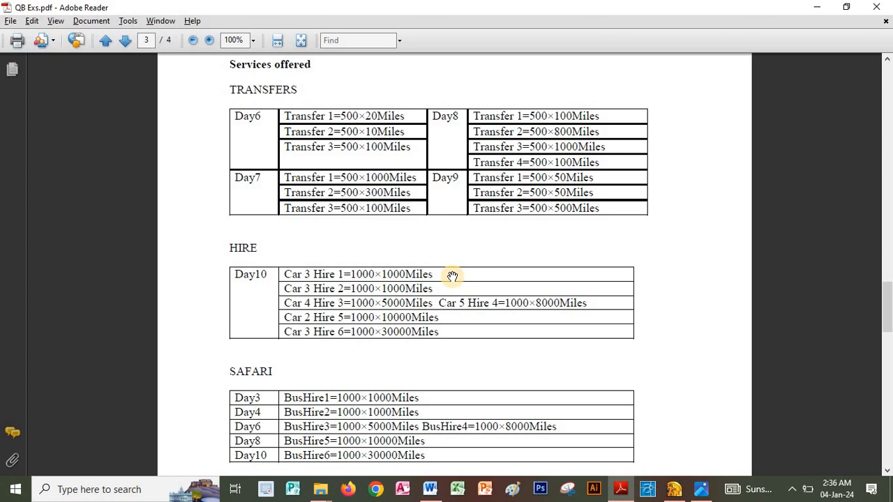
{"action": "key", "text": "alt+Tab"}
{"action": "left_click", "coordinate": [285, 284]}
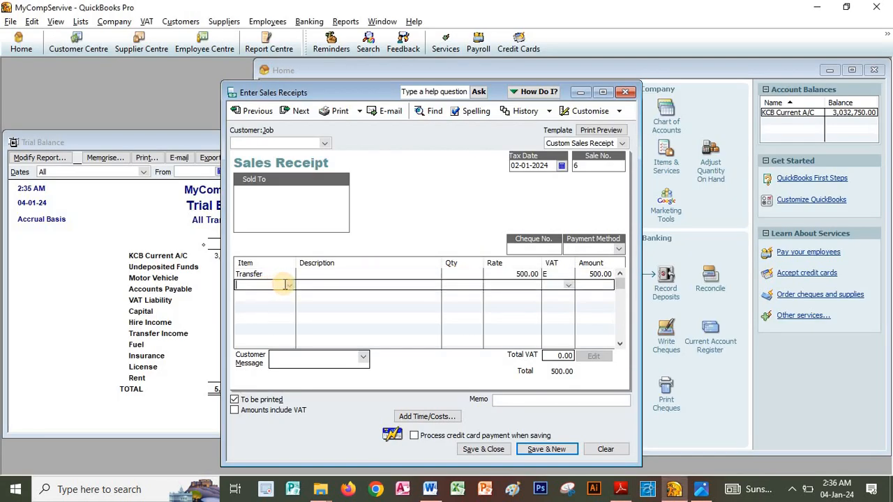
{"action": "type", "text": "Transfer"}
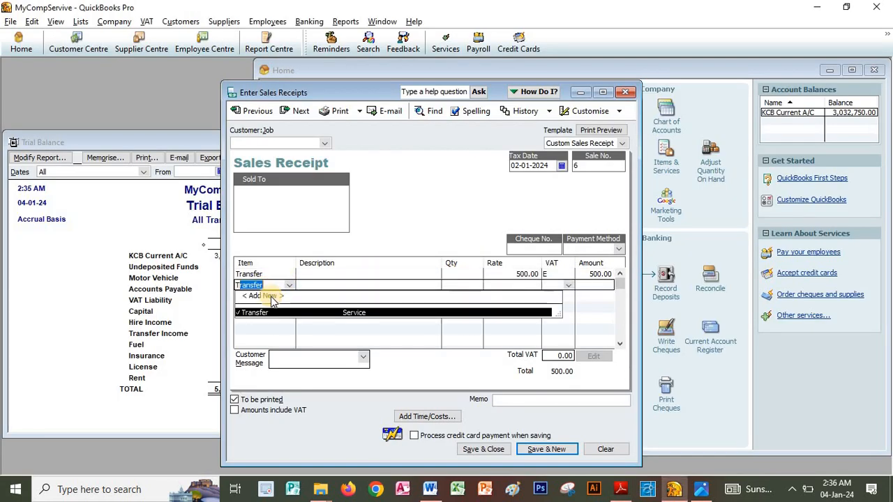
{"action": "left_click", "coordinate": [260, 311]}
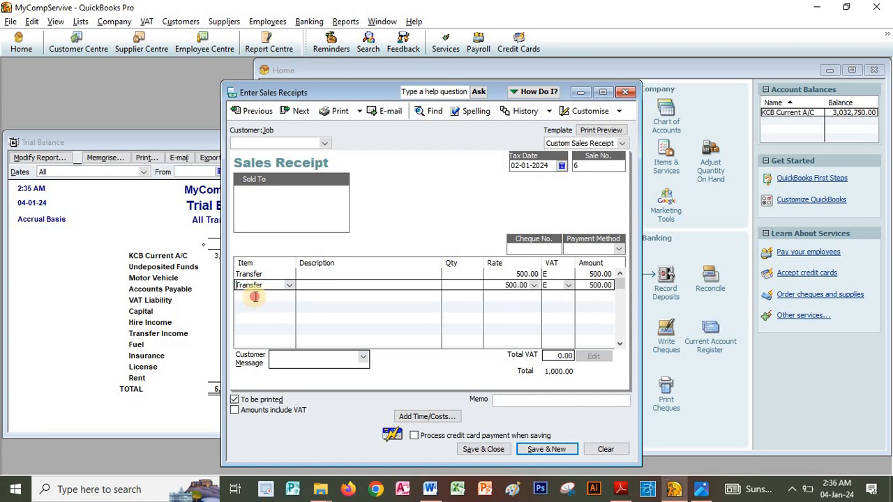
{"action": "left_click", "coordinate": [258, 296]}
{"action": "type", "text": "Transfer"}
{"action": "left_click", "coordinate": [265, 321]}
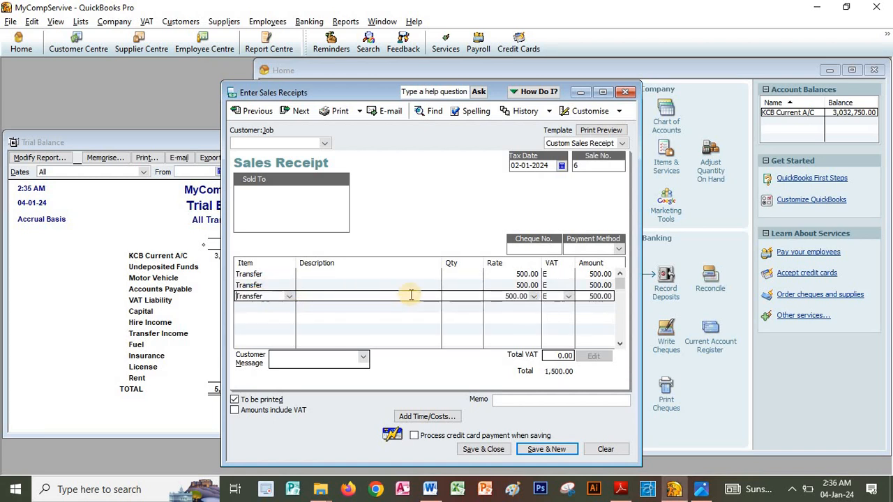
Enter the Day 6 miles from QB Exs.pdf as quantities 20, 10 and 100 on the three Transfer lines
{"action": "left_click", "coordinate": [455, 275]}
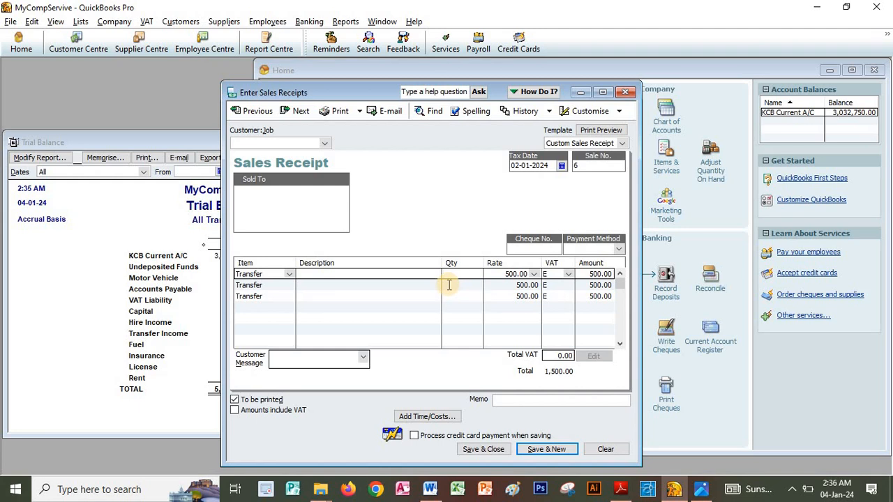
{"action": "key", "text": "alt+Tab"}
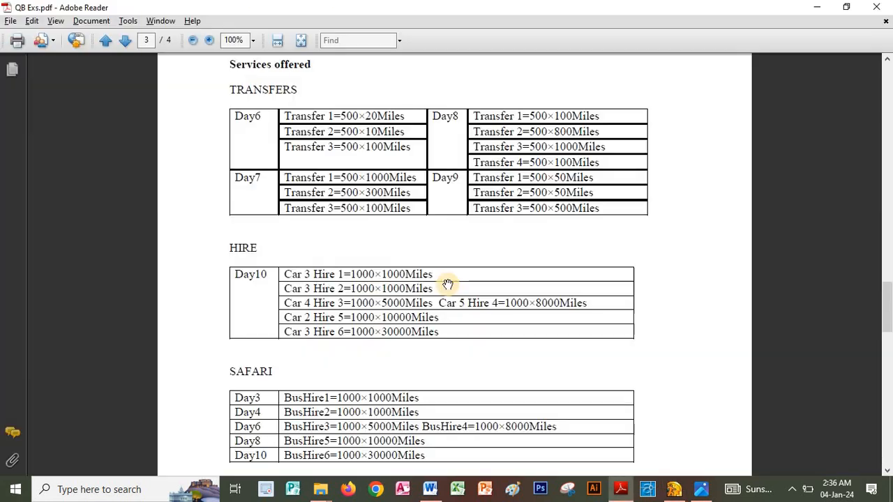
{"action": "key", "text": "alt+Tab"}
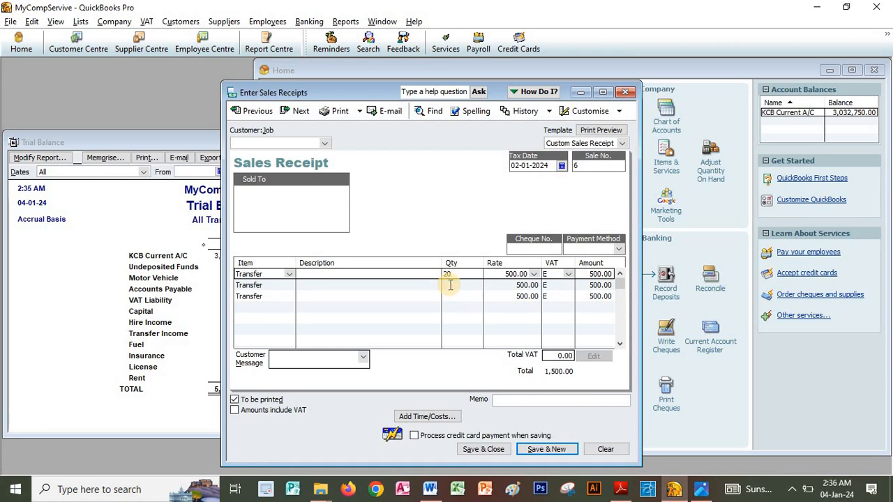
{"action": "left_click", "coordinate": [451, 285]}
{"action": "type", "text": "10"}
{"action": "key", "text": "Down"}
{"action": "type", "text": "10"}
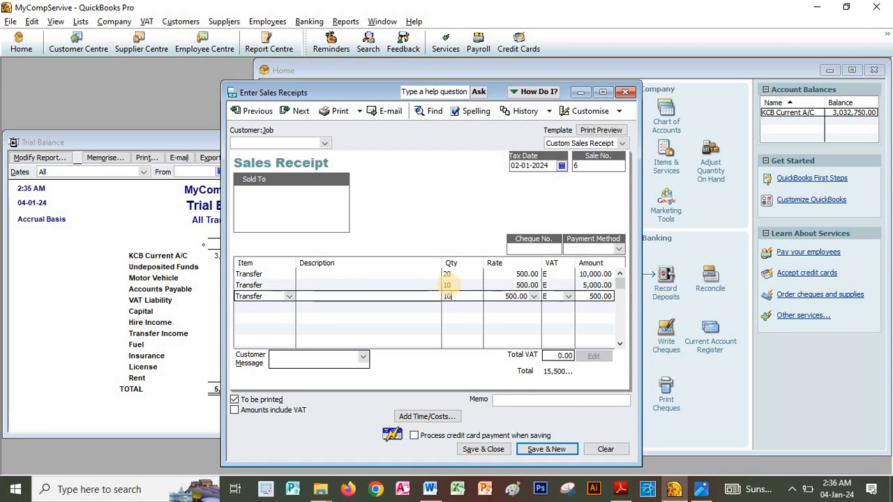
{"action": "type", "text": "0"}
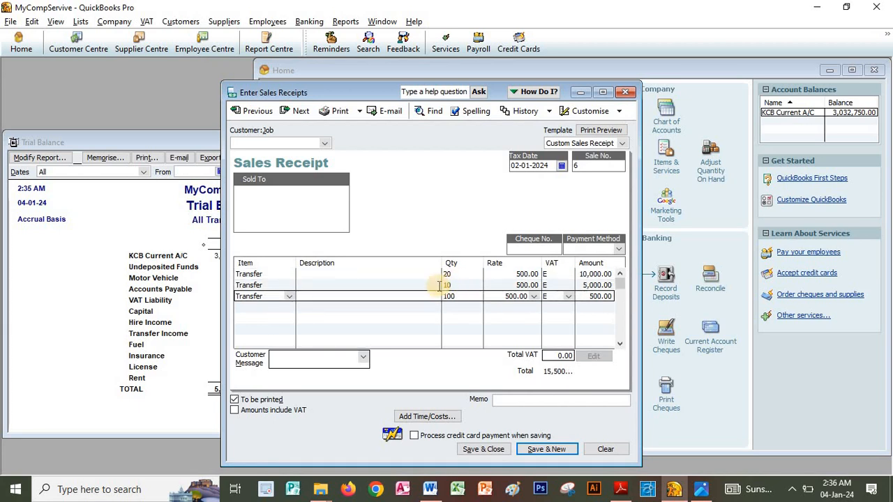
Set the receipt's tax date to 01-01-2024, then save it and start a new sales receipt
{"action": "left_click", "coordinate": [561, 167]}
{"action": "left_click", "coordinate": [531, 197]}
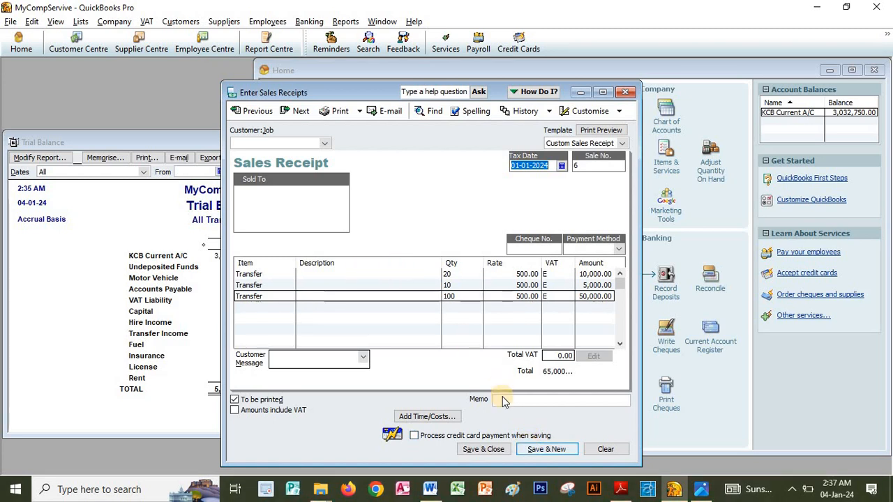
{"action": "left_click", "coordinate": [534, 450]}
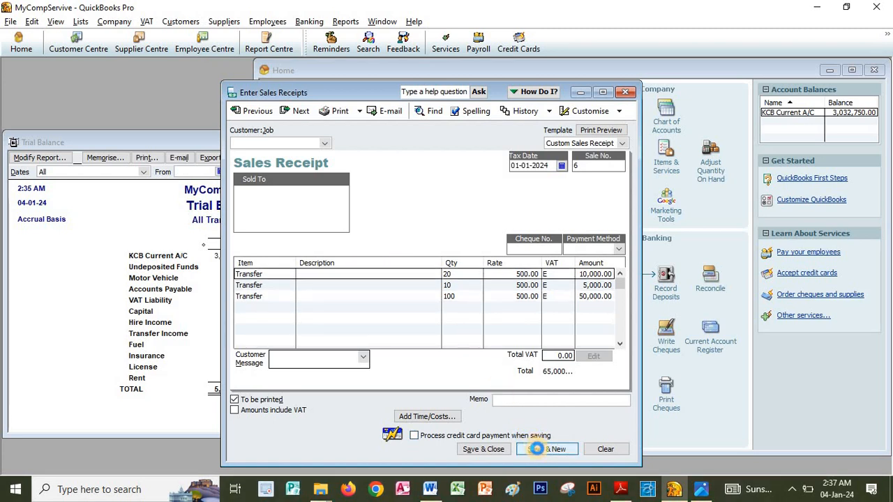
Check the Day 7 transfers in QB Exs.pdf, then add three Transfer lines to the new QuickBooks sales receipt
{"action": "key", "text": "alt+Tab"}
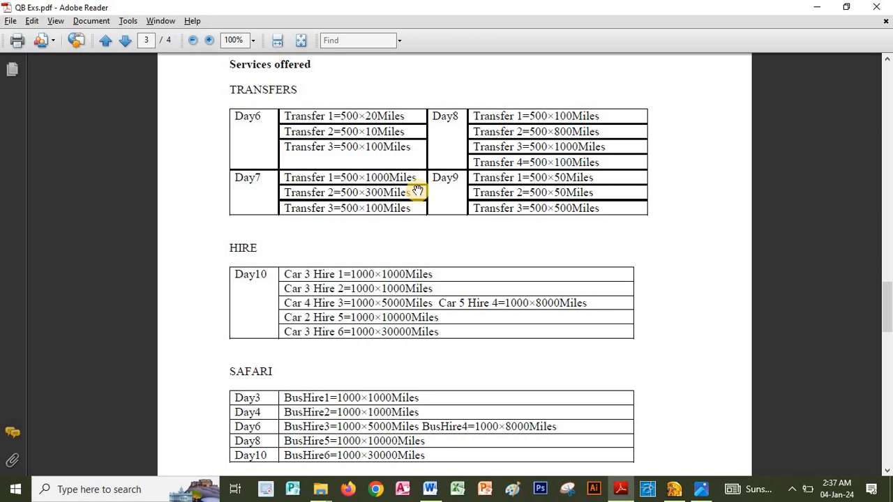
{"action": "key", "text": "alt+Tab"}
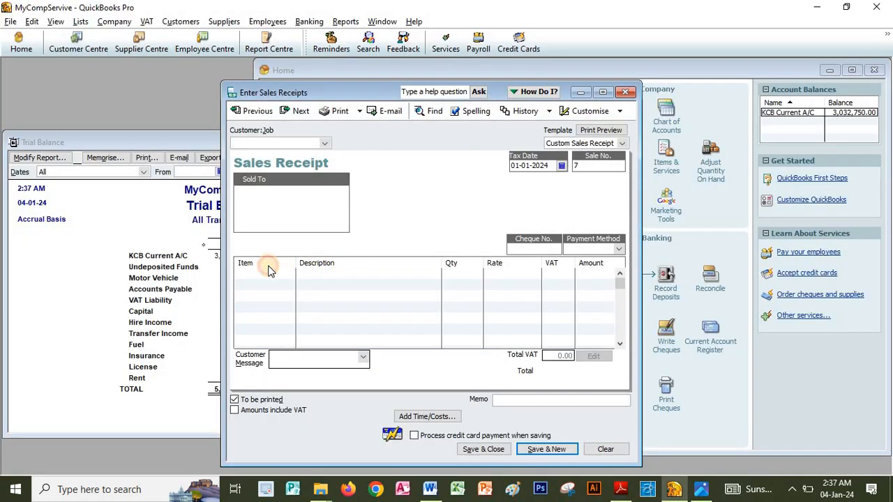
{"action": "left_click", "coordinate": [272, 274]}
{"action": "type", "text": "Transfer"}
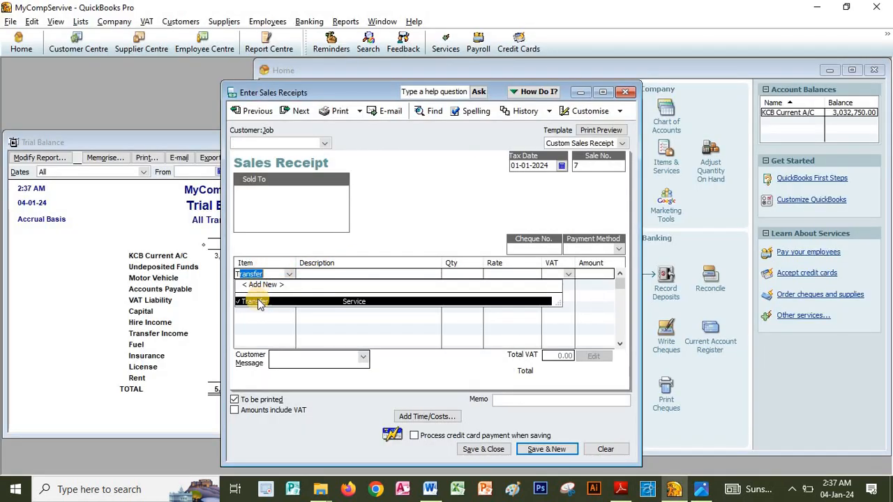
{"action": "left_click", "coordinate": [258, 301]}
{"action": "left_click", "coordinate": [255, 285]}
{"action": "type", "text": "Transfer"}
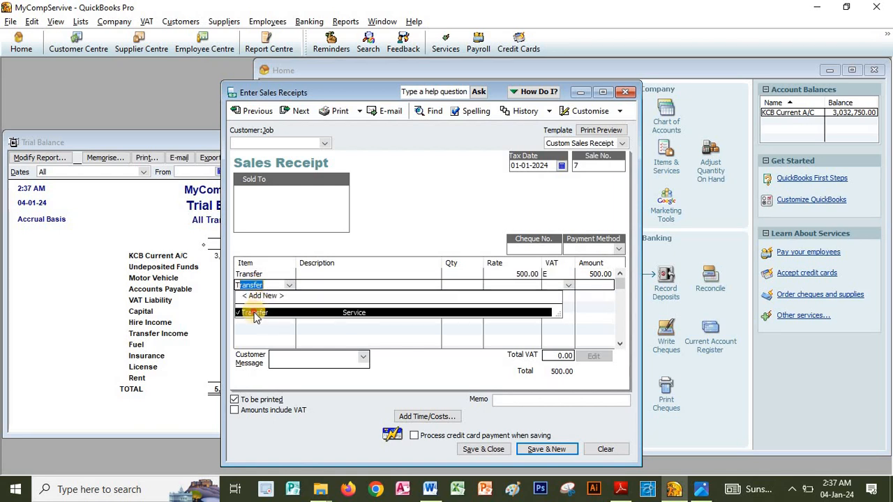
{"action": "left_click", "coordinate": [256, 314]}
{"action": "left_click", "coordinate": [257, 297]}
{"action": "type", "text": "Transfer"}
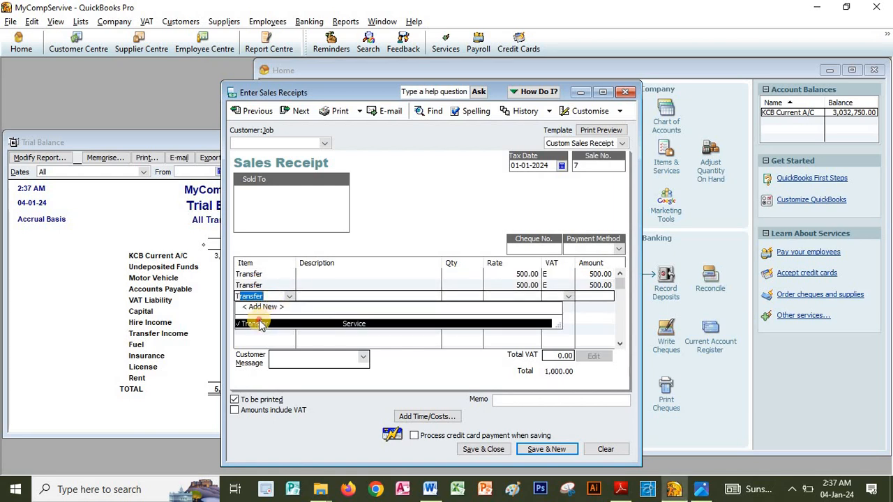
{"action": "left_click", "coordinate": [259, 325]}
Enter the Day 7 miles from QB Exs.pdf as quantities 1,000, 300 and 100 on the three Transfer lines
{"action": "left_click", "coordinate": [467, 277]}
{"action": "key", "text": "alt+Tab"}
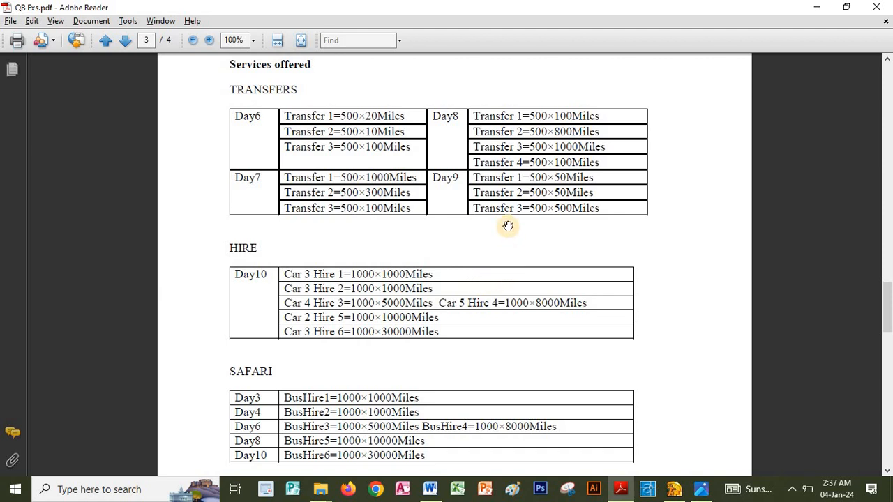
{"action": "key", "text": "alt+Tab"}
{"action": "type", "text": "1"}
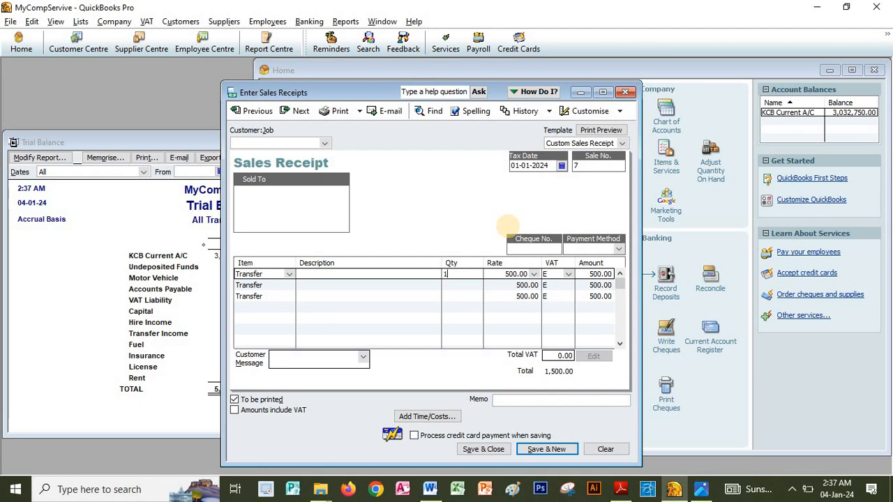
{"action": "type", "text": ",00000"}
{"action": "key", "text": "Down"}
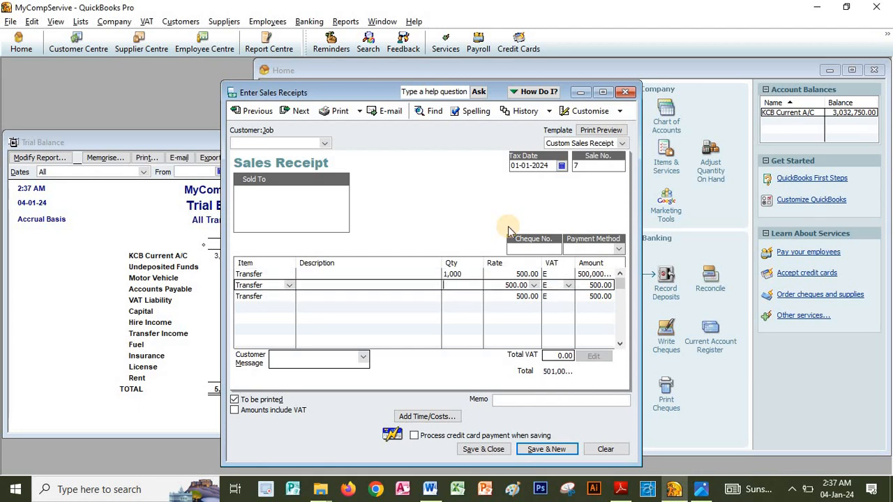
{"action": "key", "text": "Down"}
{"action": "type", "text": "1"}
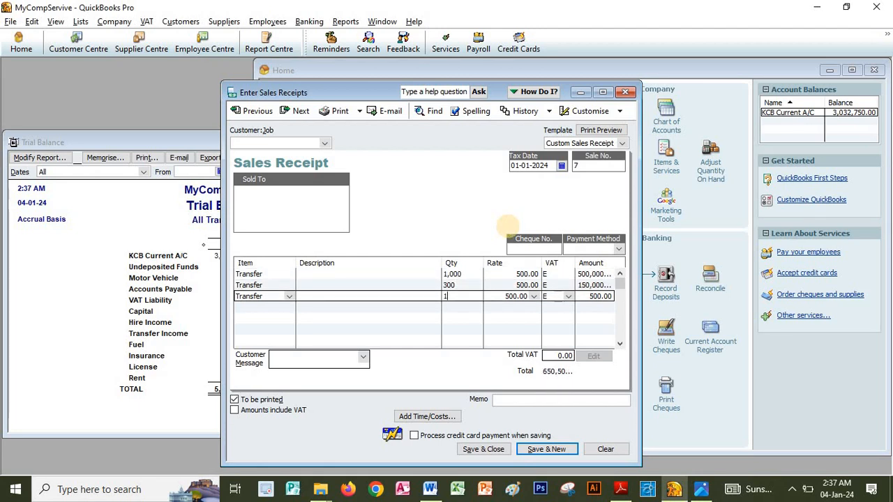
{"action": "type", "text": "00"}
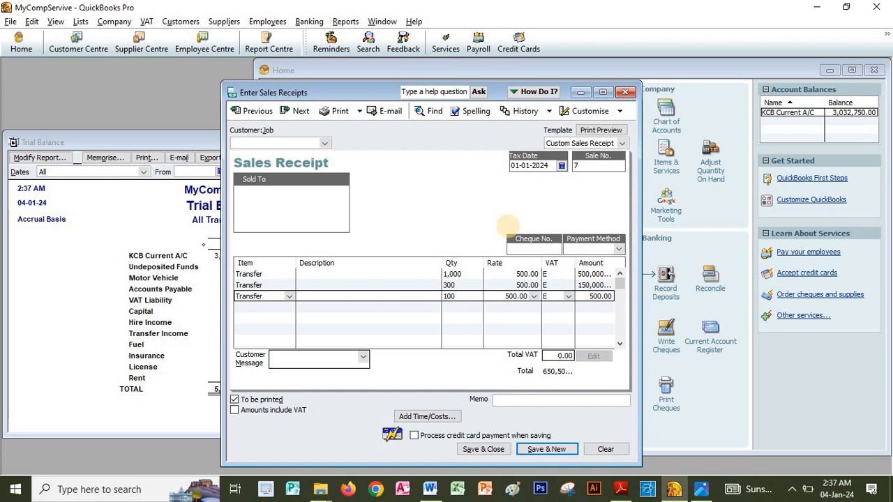
Set the Day 7 receipt's tax date to 02-01-2024, then save it and start another sales receipt
{"action": "left_click", "coordinate": [561, 165]}
{"action": "left_click", "coordinate": [554, 200]}
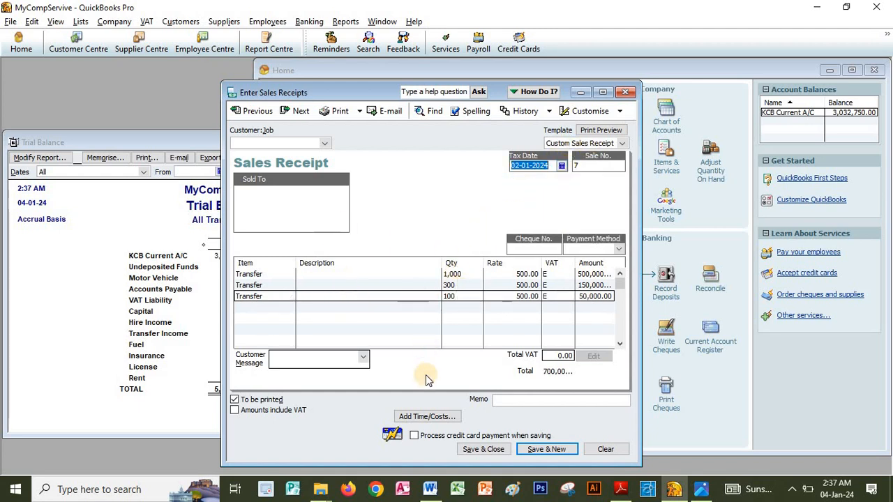
{"action": "left_click", "coordinate": [541, 449]}
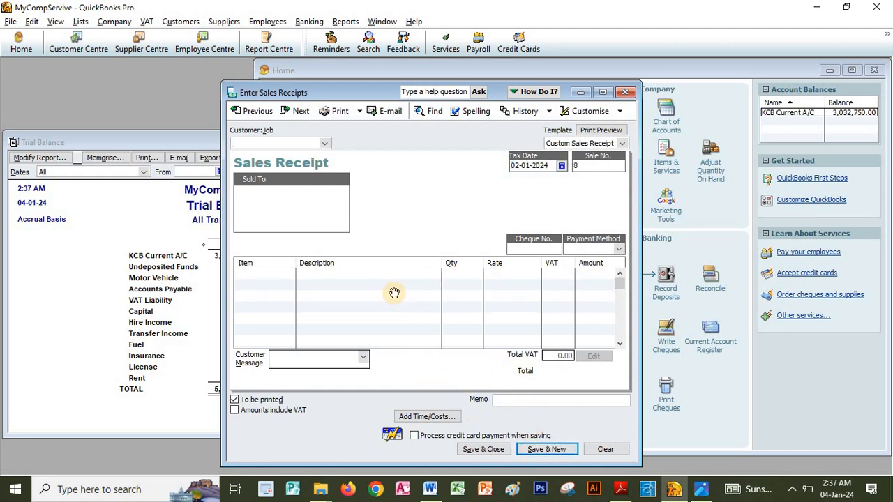
Check the Day 8 transfers in QB Exs.pdf, then add four Transfer lines to the blank QuickBooks sales receipt
{"action": "key", "text": "alt+Tab"}
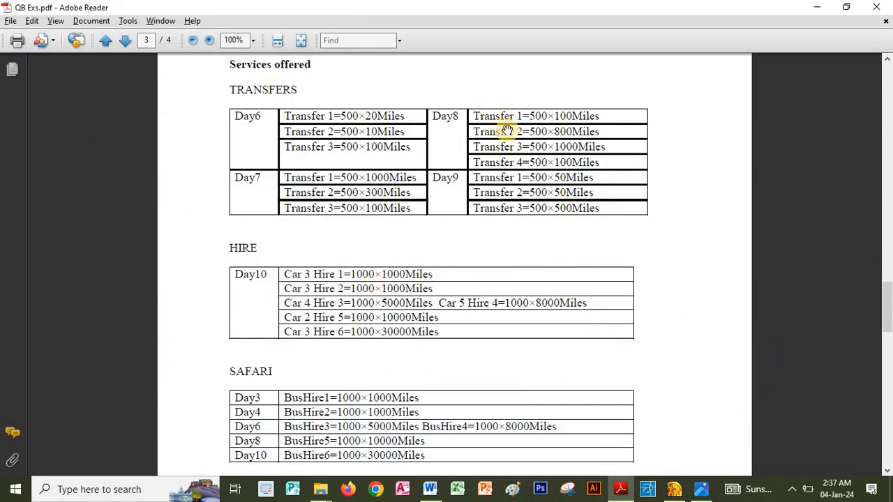
{"action": "key", "text": "alt+Tab"}
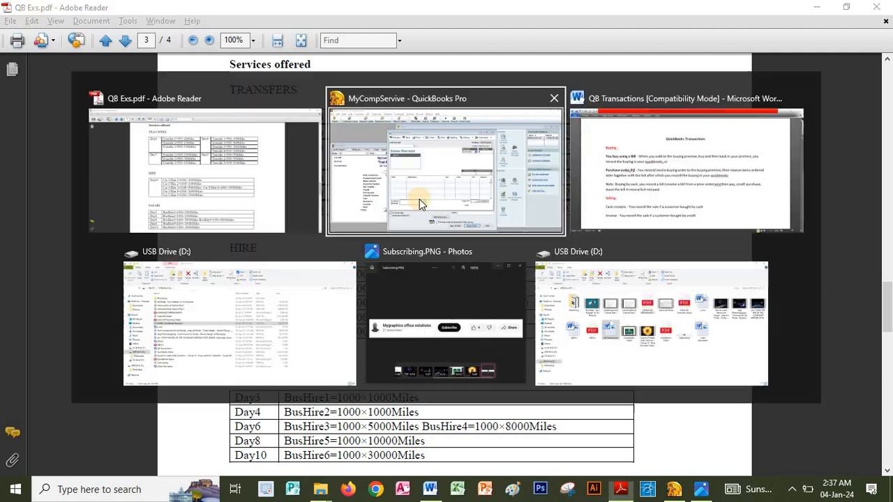
{"action": "left_click", "coordinate": [274, 274]}
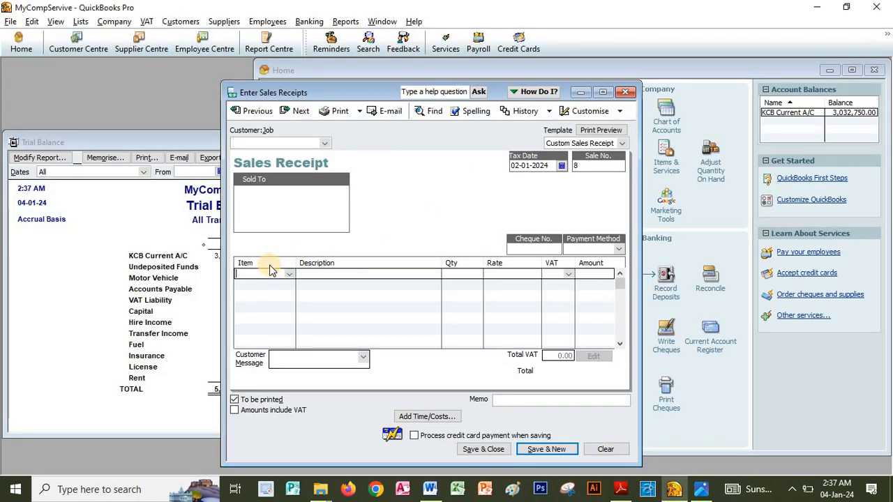
{"action": "type", "text": "Transfer"}
{"action": "left_click", "coordinate": [258, 303]}
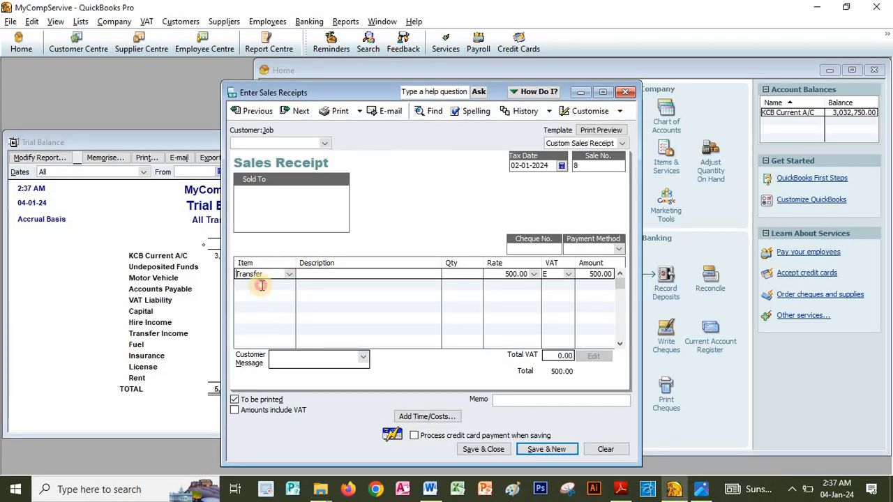
{"action": "left_click", "coordinate": [261, 284]}
{"action": "type", "text": "Transfer"}
{"action": "left_click", "coordinate": [269, 312]}
{"action": "left_click", "coordinate": [261, 296]}
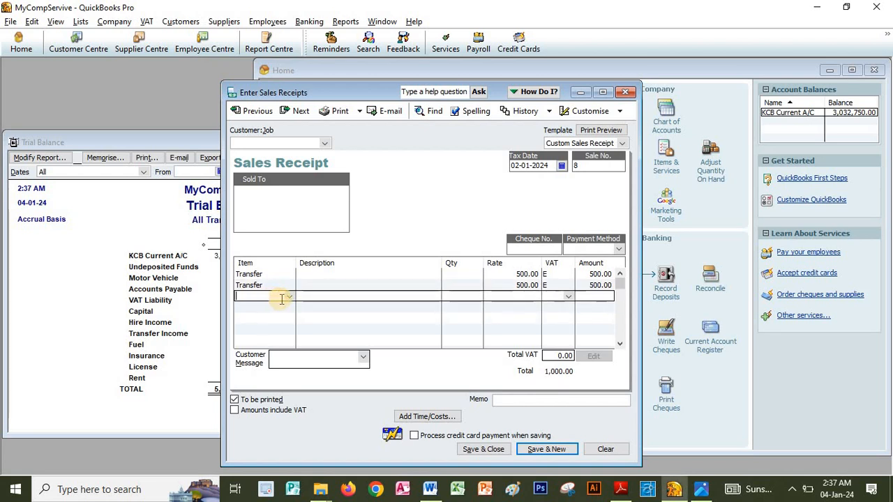
{"action": "type", "text": "Transfer"}
{"action": "left_click", "coordinate": [269, 324]}
{"action": "left_click", "coordinate": [265, 307]}
{"action": "type", "text": "T"}
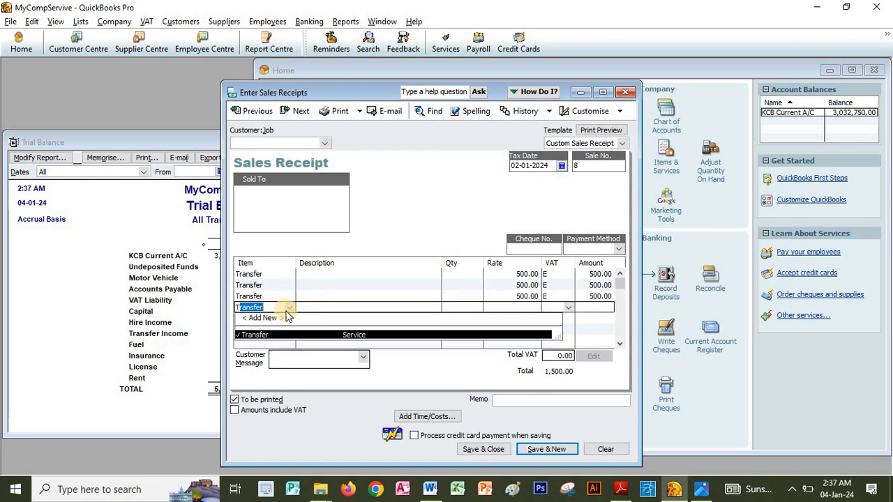
{"action": "left_click", "coordinate": [297, 333]}
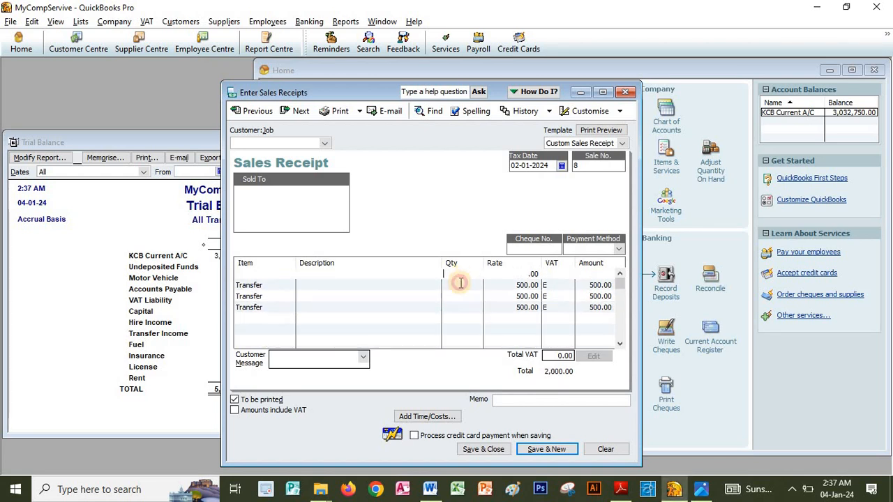
Enter the first two Day 8 mileages from QB Exs.pdf as quantities 100 and 800 on the QuickBooks receipt's first two Transfer lines
{"action": "key", "text": "alt+Tab"}
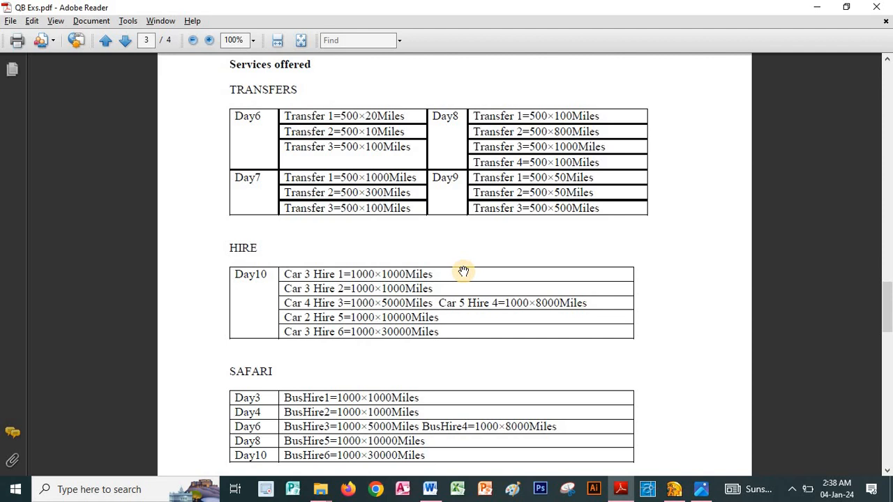
{"action": "key", "text": "alt+Tab"}
{"action": "left_click", "coordinate": [464, 273]}
{"action": "type", "text": "1"}
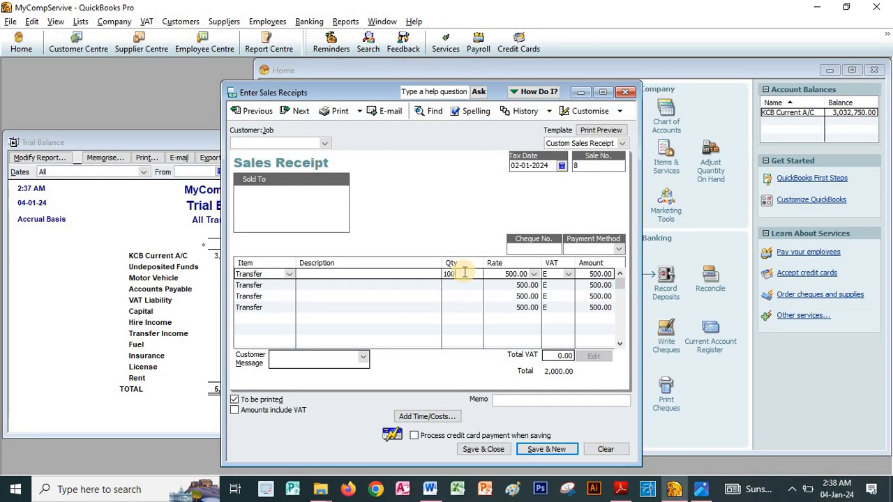
{"action": "type", "text": "00"}
{"action": "key", "text": "Down"}
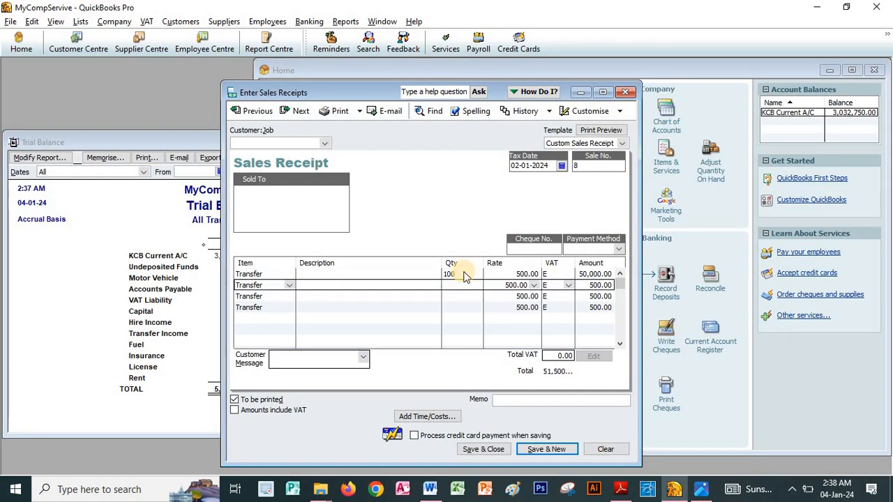
{"action": "key", "text": "alt+Tab"}
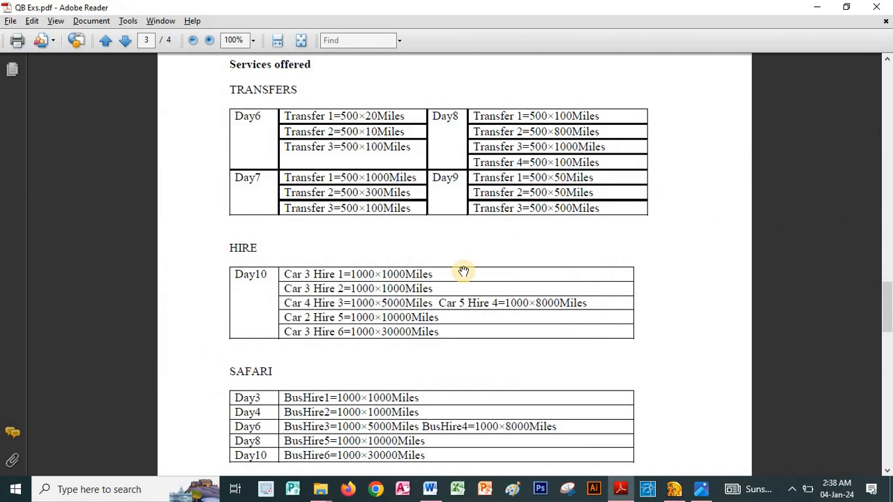
{"action": "key", "text": "alt+Tab"}
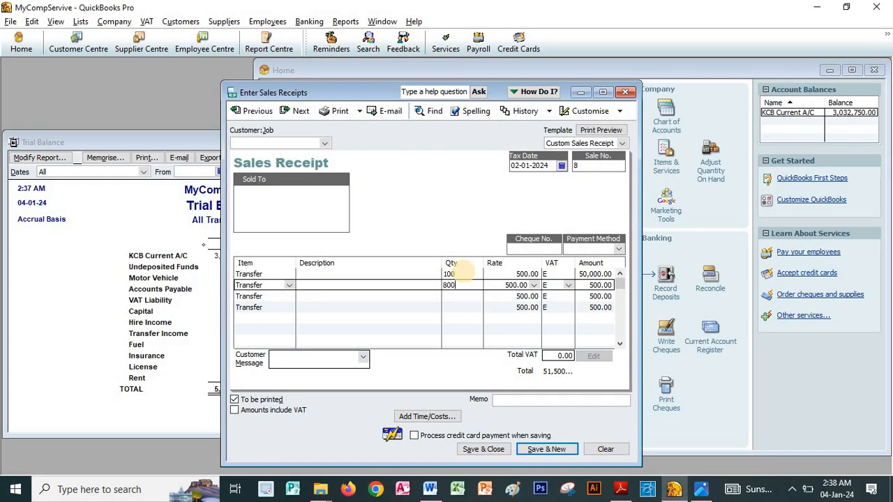
{"action": "type", "text": "800"}
{"action": "key", "text": "Down"}
Enter the remaining Day 8 miles from QB Exs.pdf as quantities 1,000 and 100 on the third and fourth Transfer lines
{"action": "type", "text": "1000"}
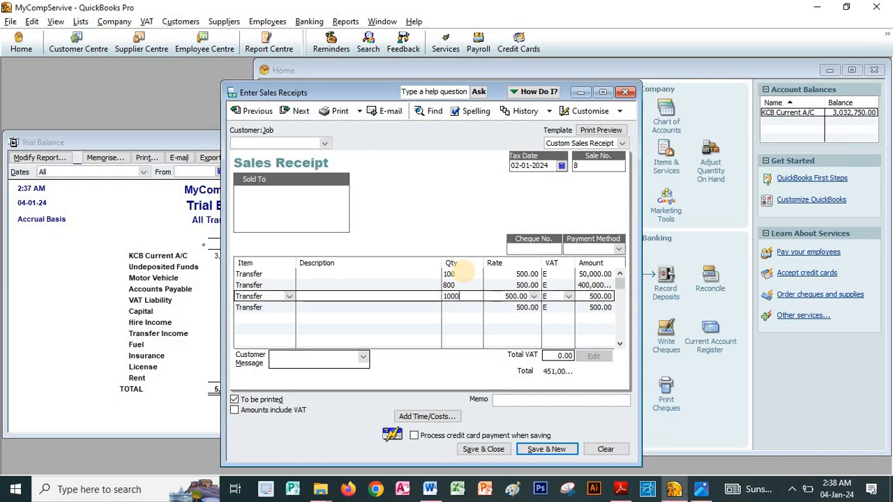
{"action": "type", "text": "0"}
{"action": "key", "text": "Down"}
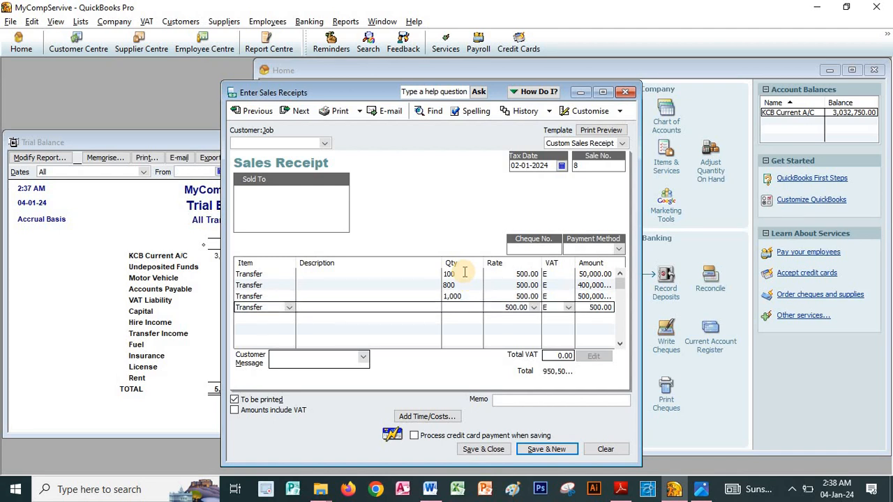
{"action": "key", "text": "alt+Tab"}
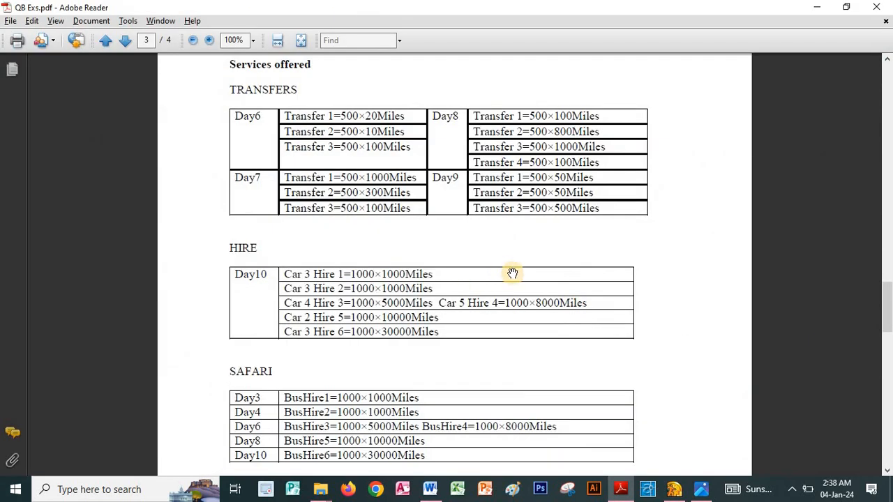
{"action": "key", "text": "alt+Tab"}
{"action": "type", "text": "1"}
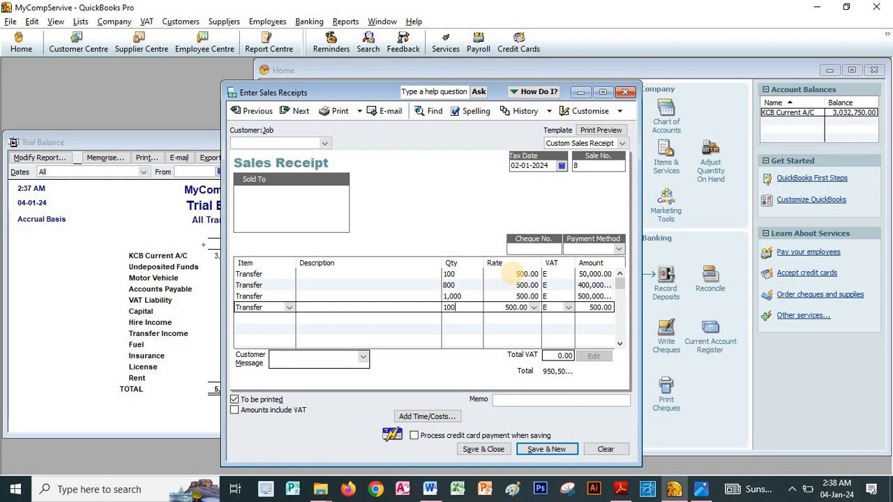
Recheck Day 8 in QB Exs.pdf, set the receipt's tax date to 03-01-2024, and save it to start another sales receipt
{"action": "key", "text": "alt+Tab"}
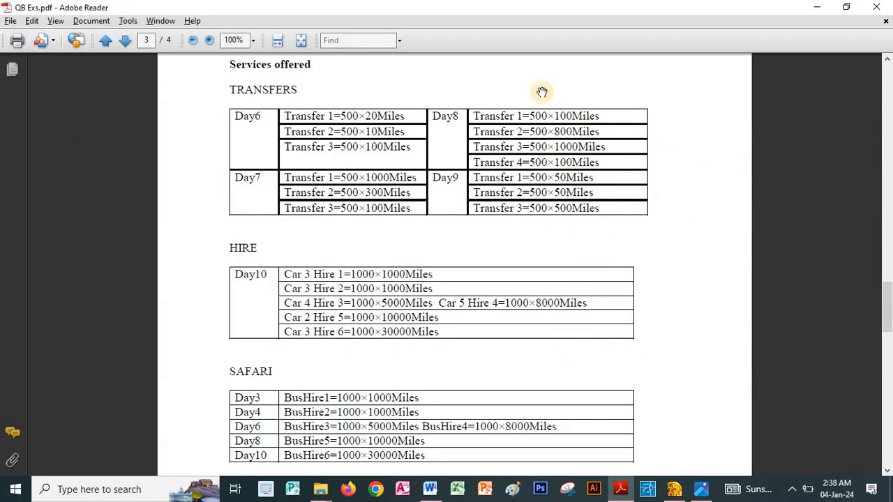
{"action": "key", "text": "alt+Tab"}
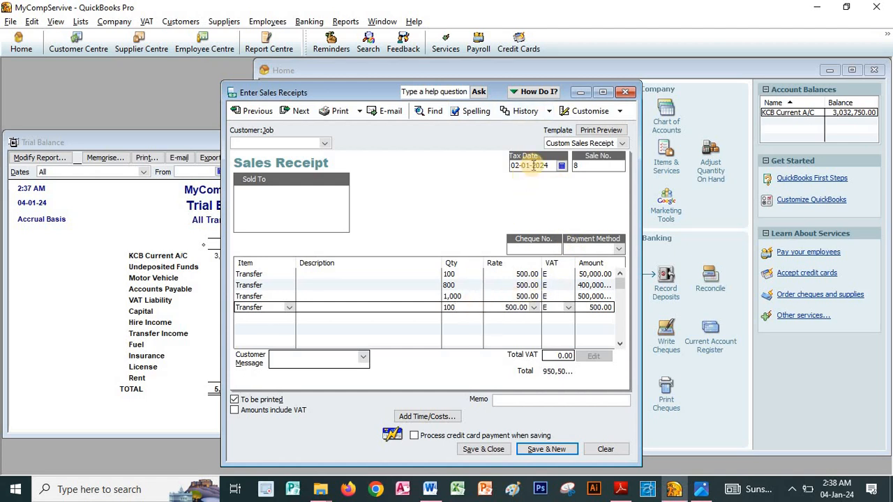
{"action": "left_click", "coordinate": [562, 165]}
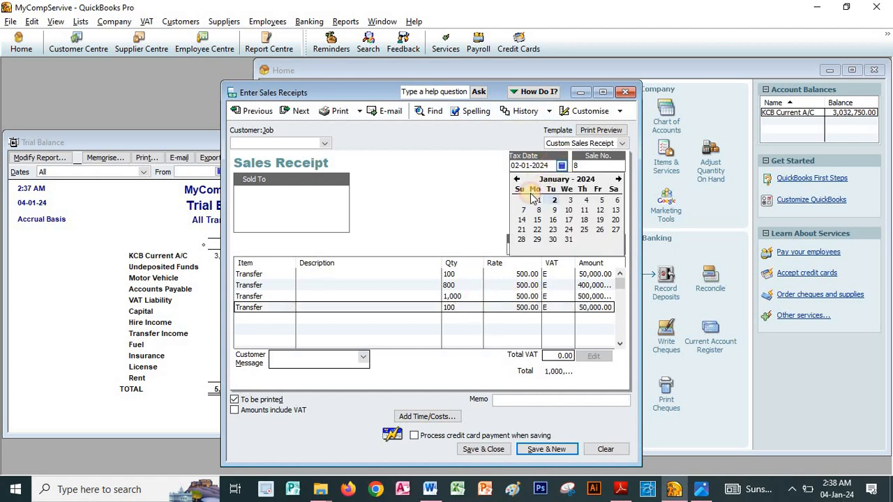
{"action": "left_click", "coordinate": [570, 200]}
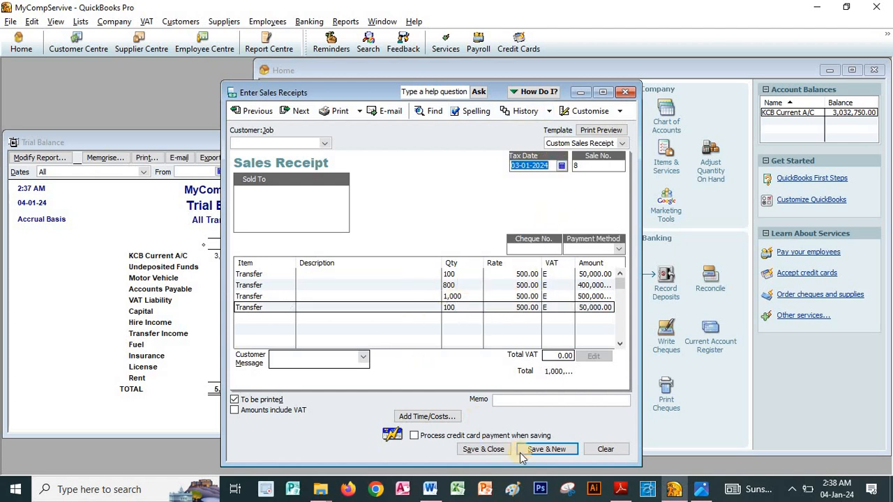
{"action": "left_click", "coordinate": [542, 449]}
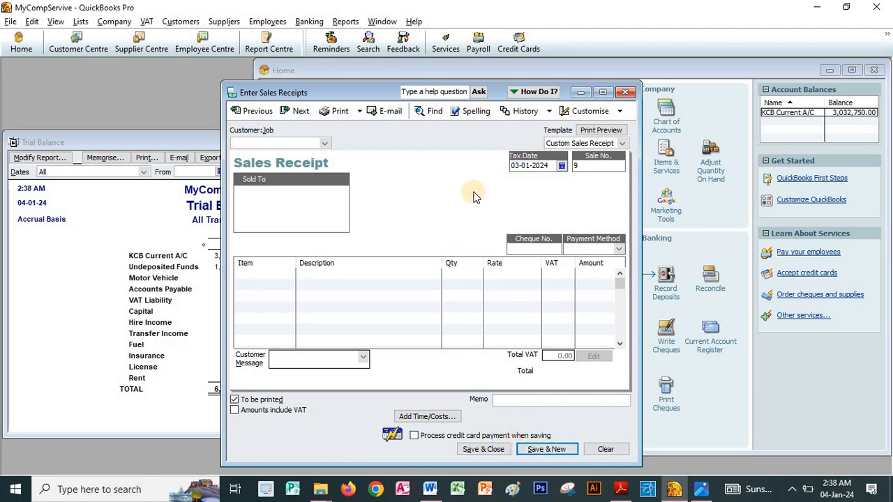
Check the Day 9 transfers in QB Exs.pdf, then add three Transfer lines to the blank QuickBooks sales receipt
{"action": "key", "text": "alt+Tab"}
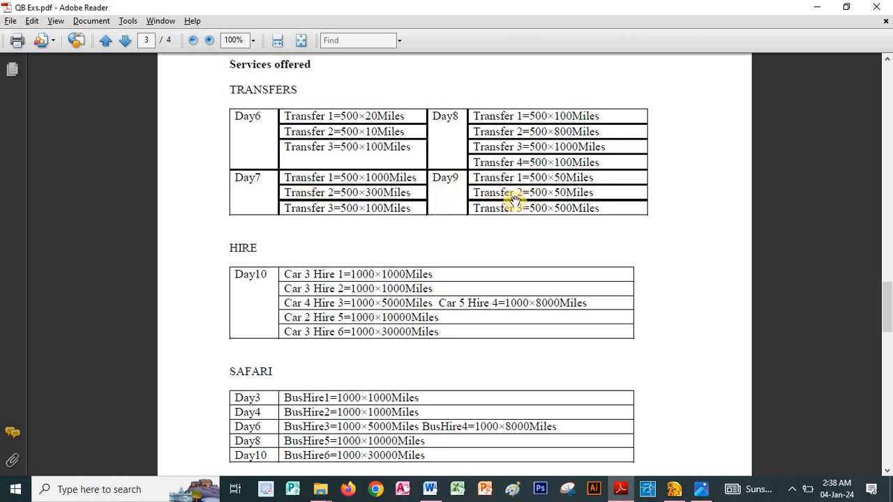
{"action": "key", "text": "alt+Tab"}
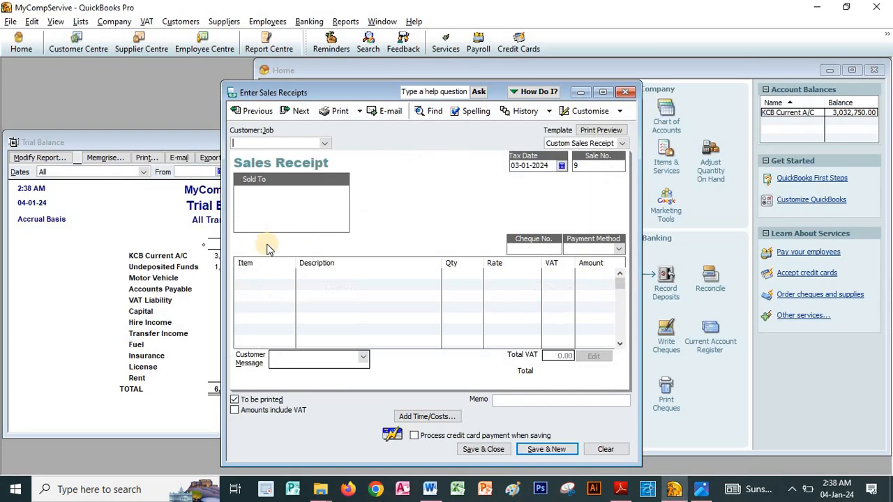
{"action": "left_click", "coordinate": [261, 274]}
{"action": "type", "text": "T"}
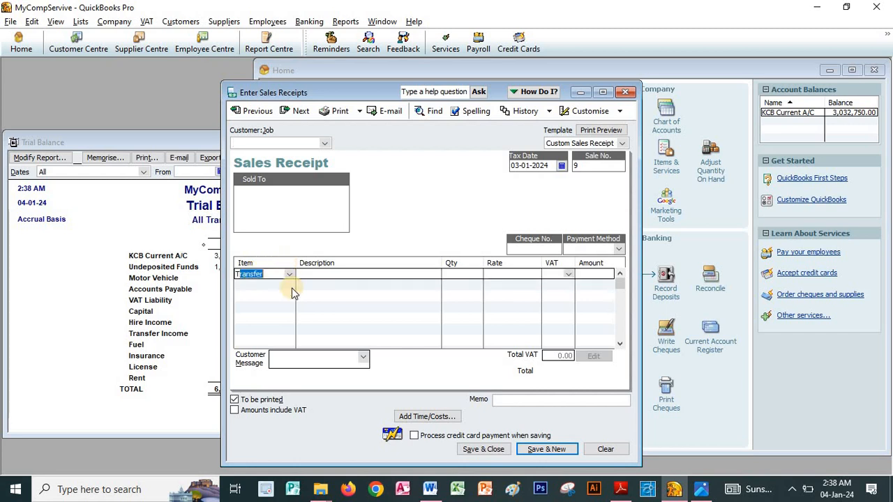
{"action": "type", "text": "tt"}
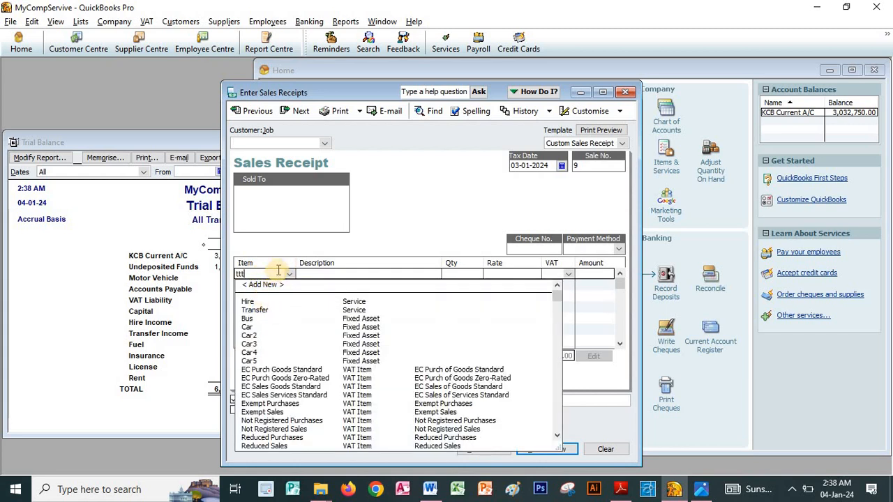
{"action": "key", "text": "BackSpace"}
{"action": "key", "text": "BackSpace"}
{"action": "left_click", "coordinate": [261, 302]}
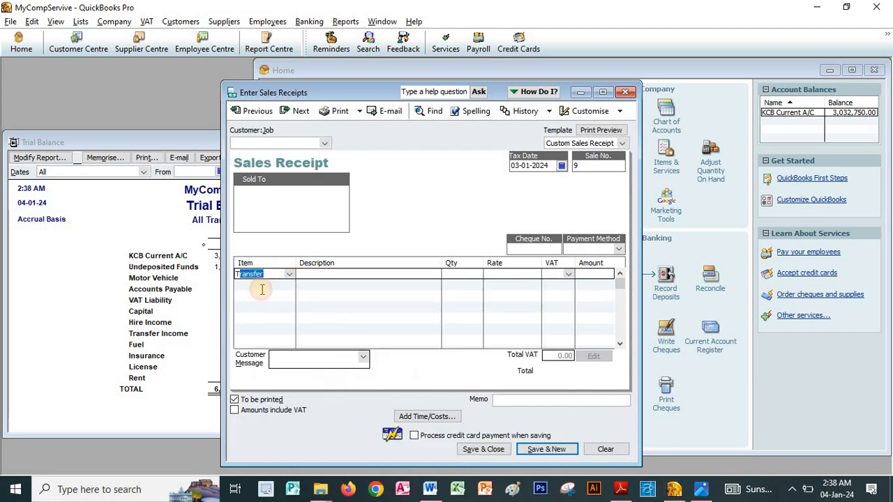
{"action": "left_click", "coordinate": [262, 286]}
{"action": "type", "text": "Transfer"}
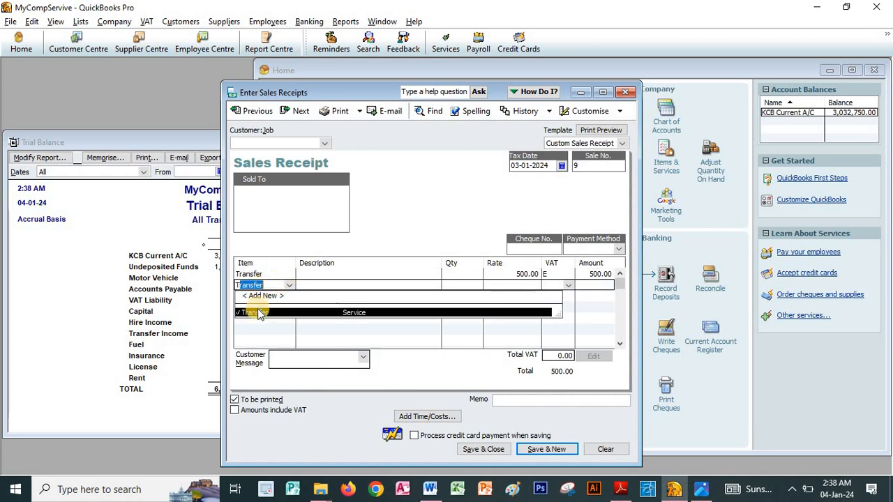
{"action": "left_click", "coordinate": [258, 309]}
{"action": "left_click", "coordinate": [258, 297]}
{"action": "type", "text": "t"}
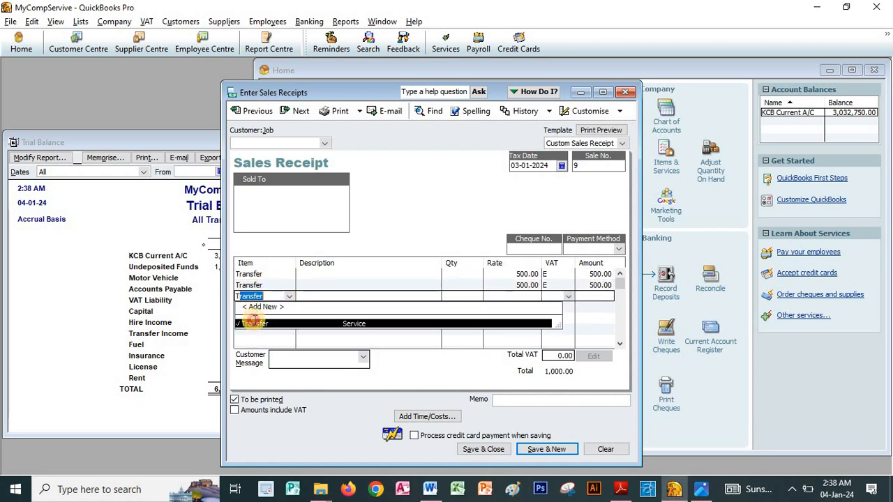
{"action": "left_click", "coordinate": [254, 323]}
Enter the Day 9 miles from QB Exs.pdf as quantities 50, 50 and 500 on the three Transfer lines
{"action": "left_click", "coordinate": [464, 272]}
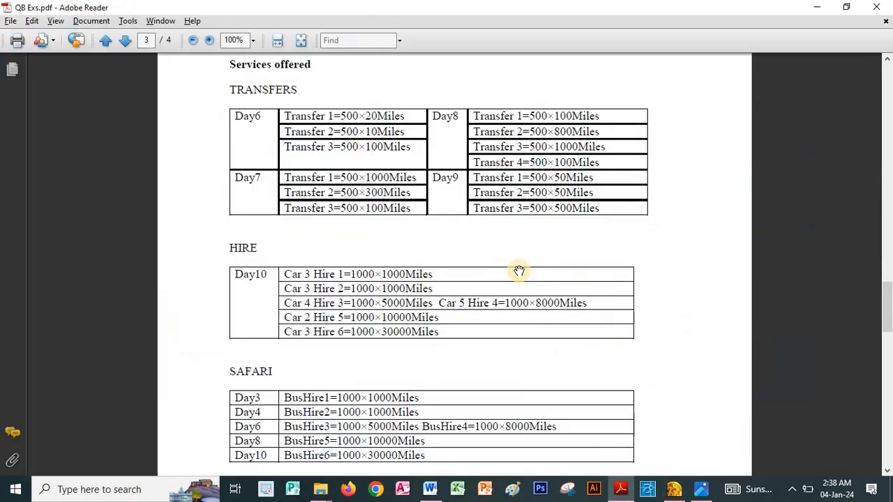
{"action": "key", "text": "alt+Tab"}
{"action": "key", "text": "alt+Tab"}
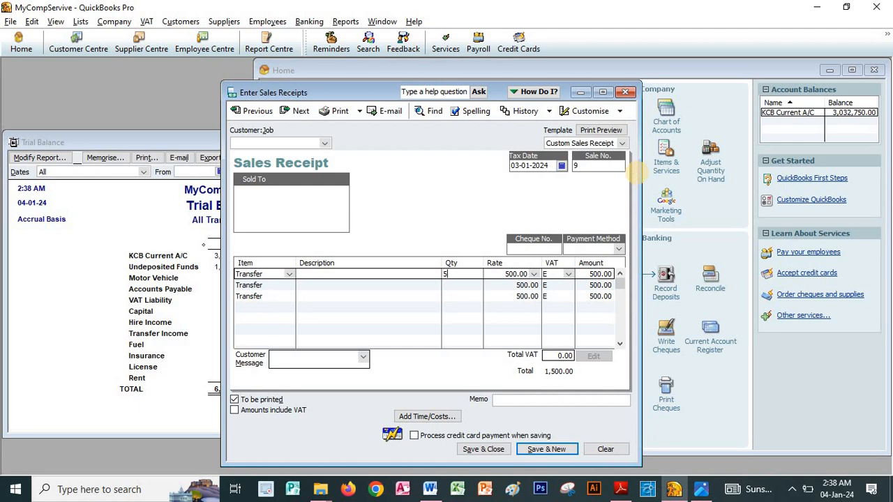
{"action": "type", "text": "50"}
{"action": "key", "text": "Down"}
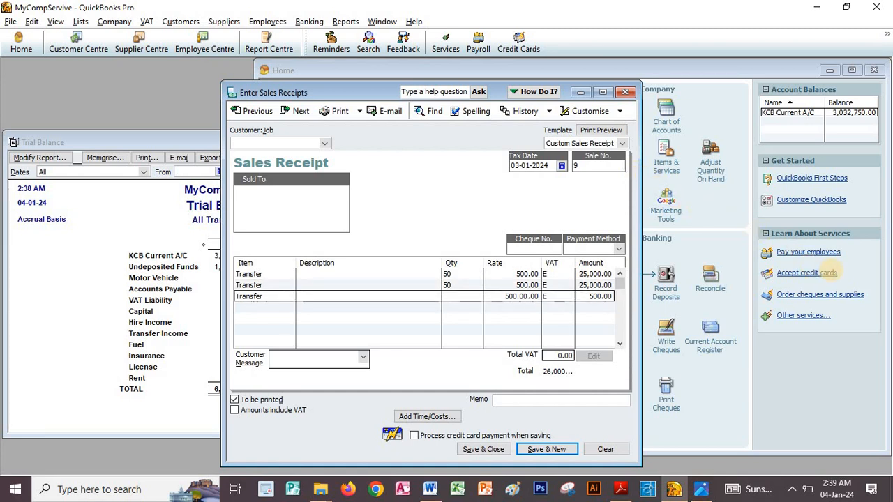
{"action": "key", "text": "Down"}
{"action": "type", "text": "500"}
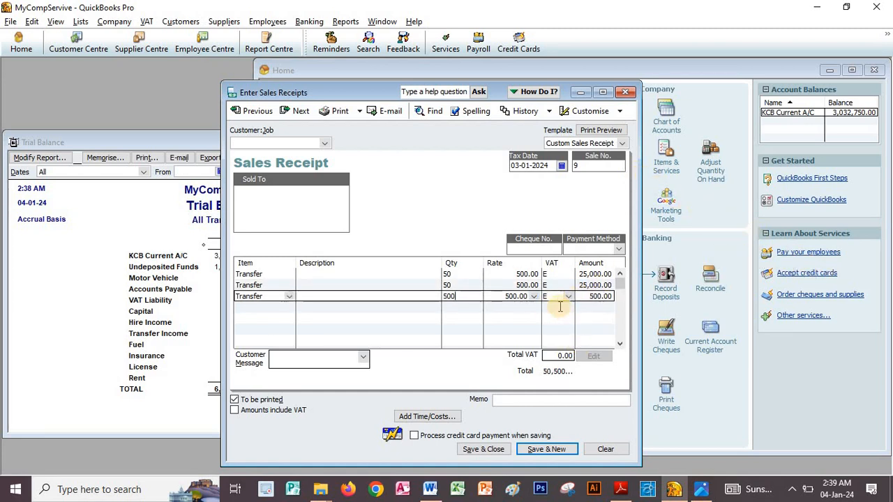
{"action": "left_click", "coordinate": [453, 275]}
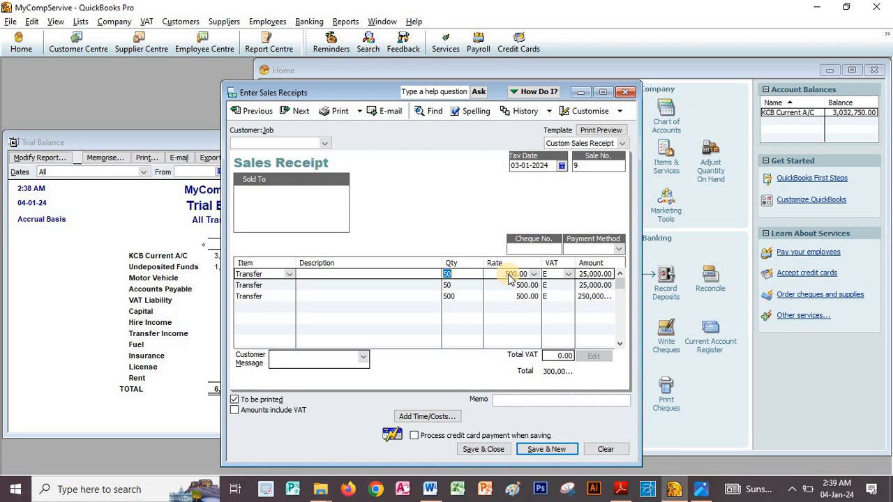
Set the Day 9 receipt's tax date to 09-01-2024, then save and close it
{"action": "left_click", "coordinate": [561, 166]}
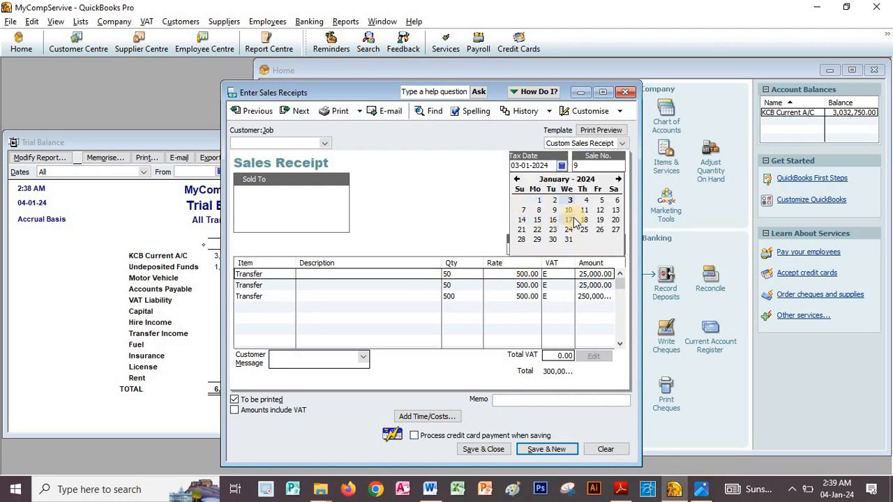
{"action": "left_click", "coordinate": [554, 210]}
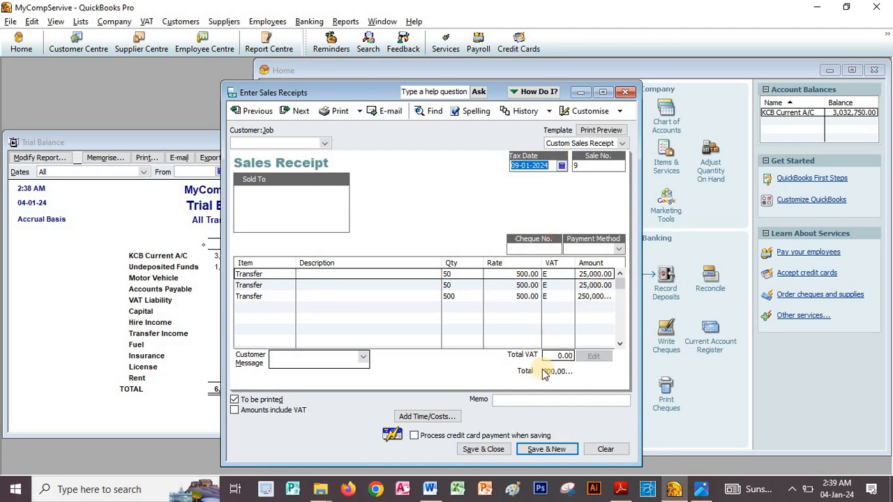
{"action": "left_click", "coordinate": [487, 449]}
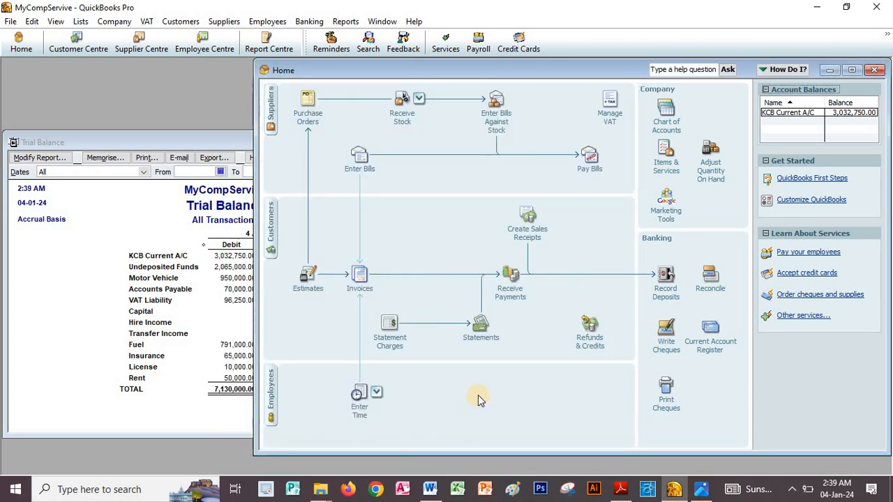
Check the Day 10 hires in QB Exs.pdf, then start a QuickBooks sales receipt with Hire as its first line item
{"action": "key", "text": "alt+Tab"}
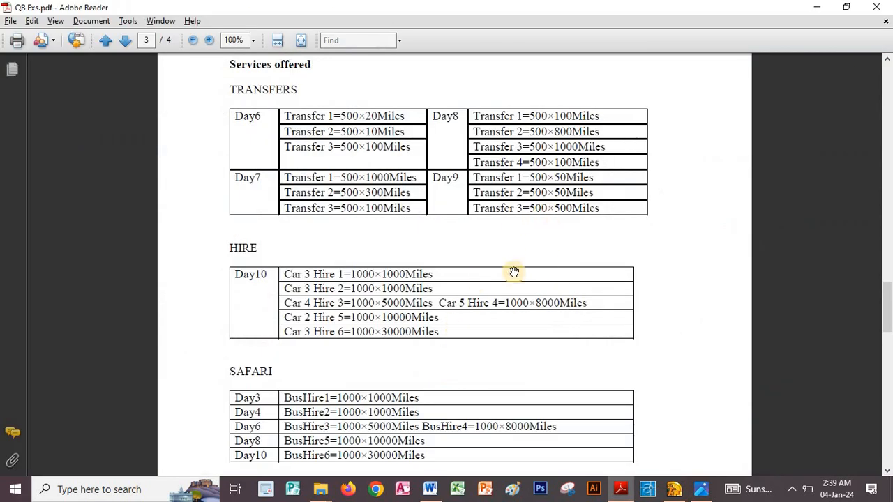
{"action": "scroll", "coordinate": [505, 301], "scroll_direction": "down", "scroll_amount": 2}
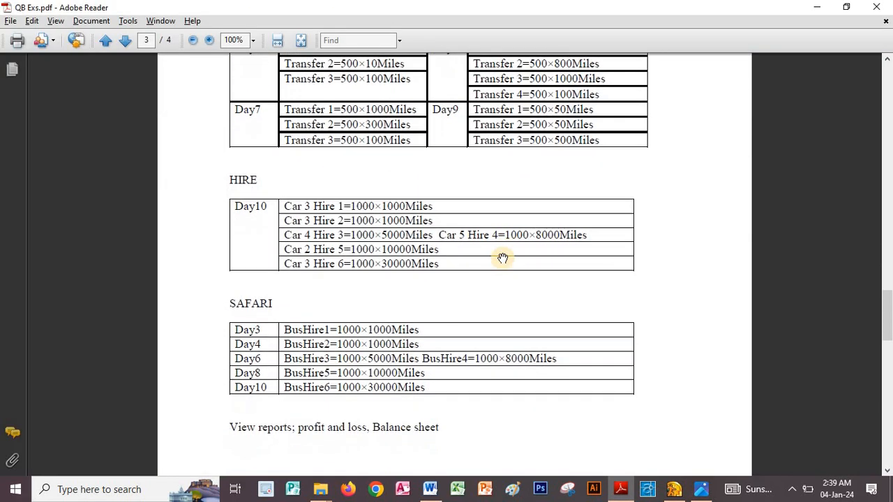
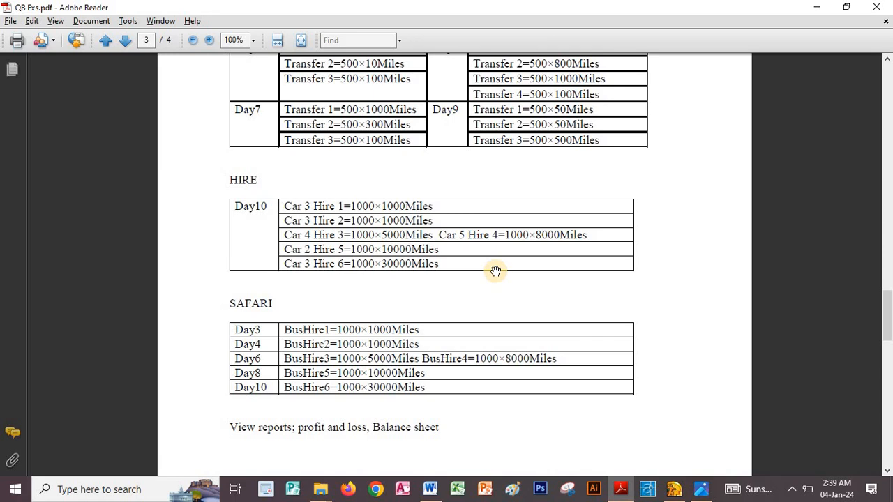
{"action": "key", "text": "alt+Tab"}
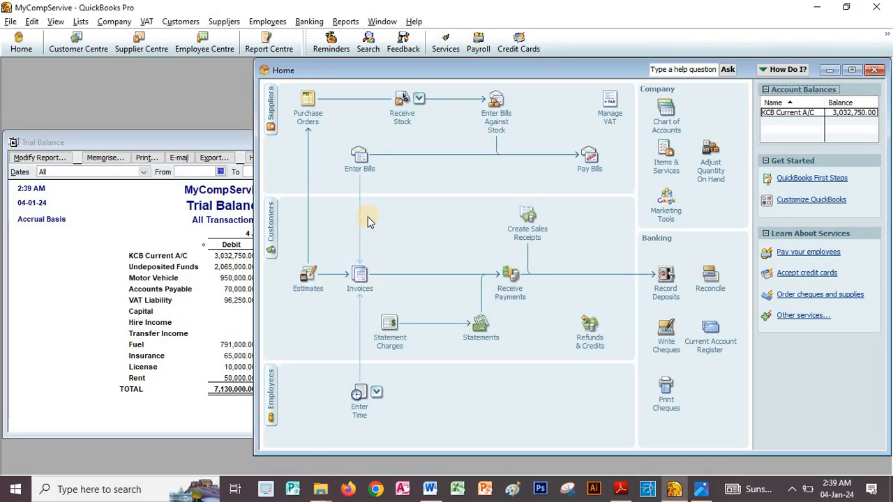
{"action": "left_click", "coordinate": [529, 235]}
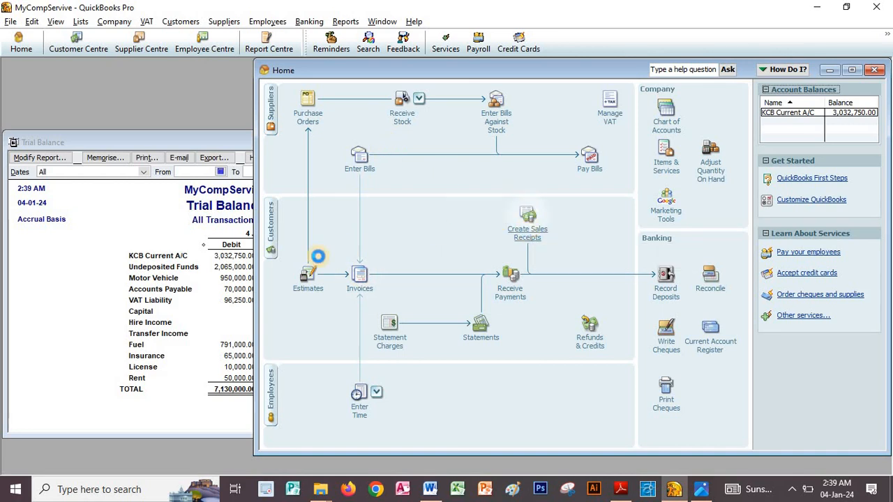
{"action": "left_click", "coordinate": [281, 273]}
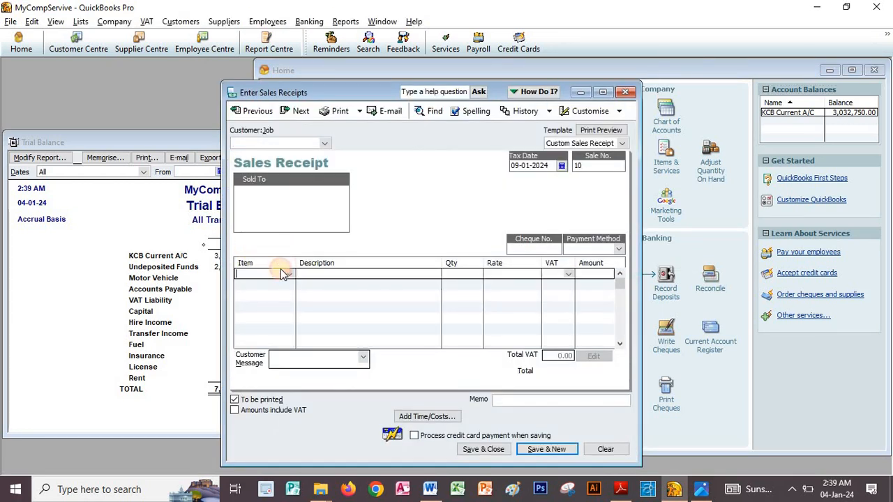
{"action": "left_click", "coordinate": [288, 273]}
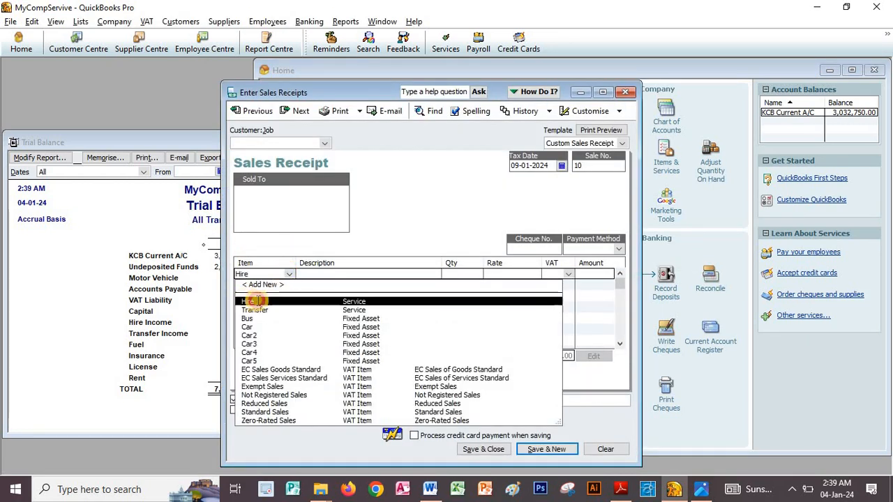
{"action": "left_click", "coordinate": [256, 301]}
Switch to QB Exs.pdf, activate the Select Tool, and select "Car 3 Hire 1=" in the Day 10 hire table
{"action": "key", "text": "alt+Tab"}
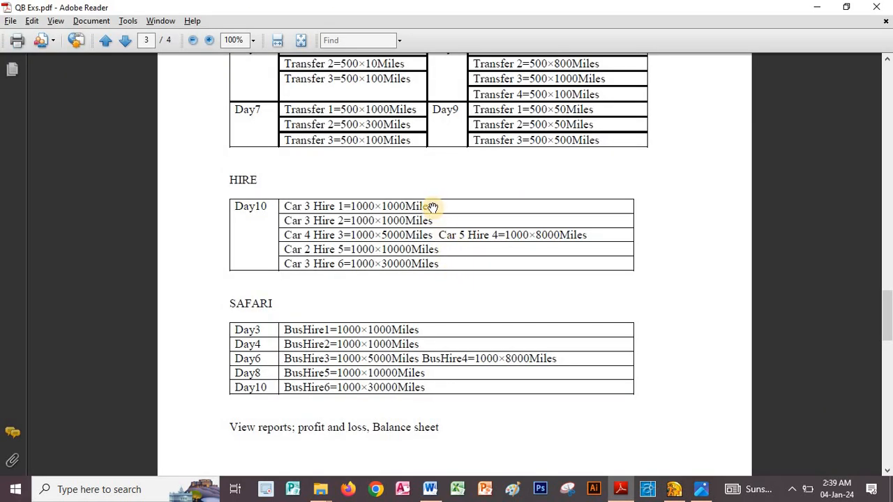
{"action": "left_click", "coordinate": [128, 21]}
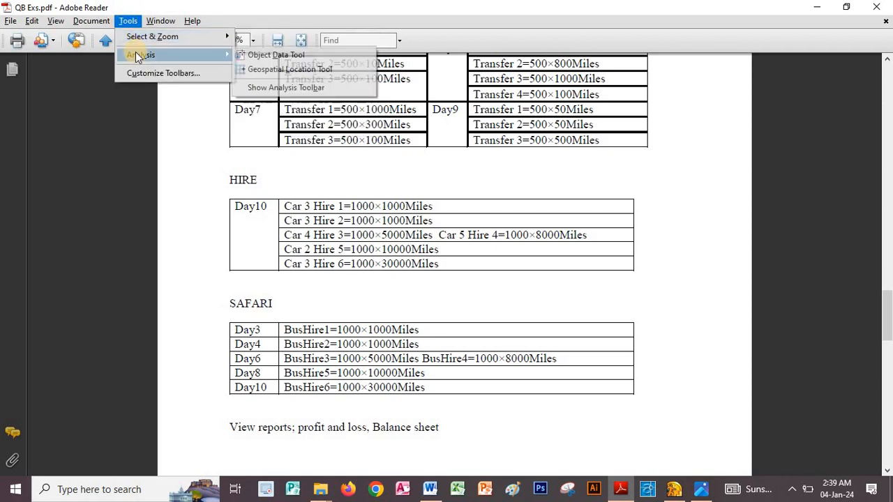
{"action": "mouse_move", "coordinate": [141, 37]}
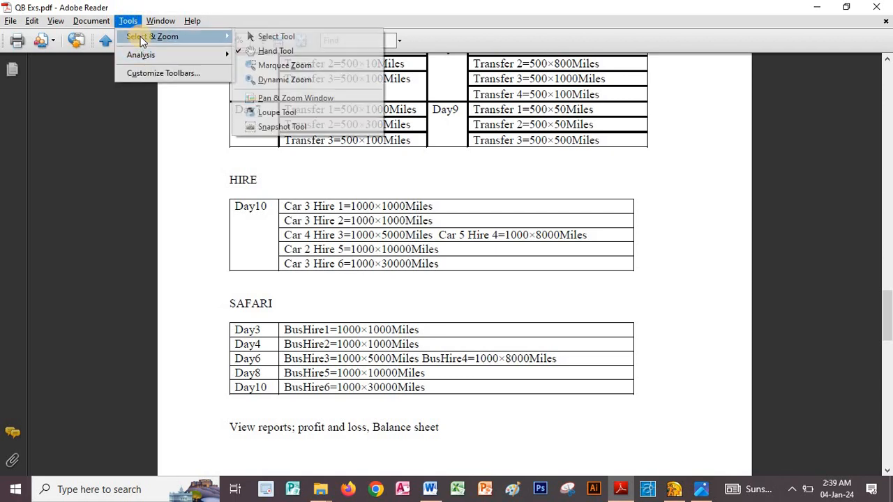
{"action": "left_click", "coordinate": [277, 36]}
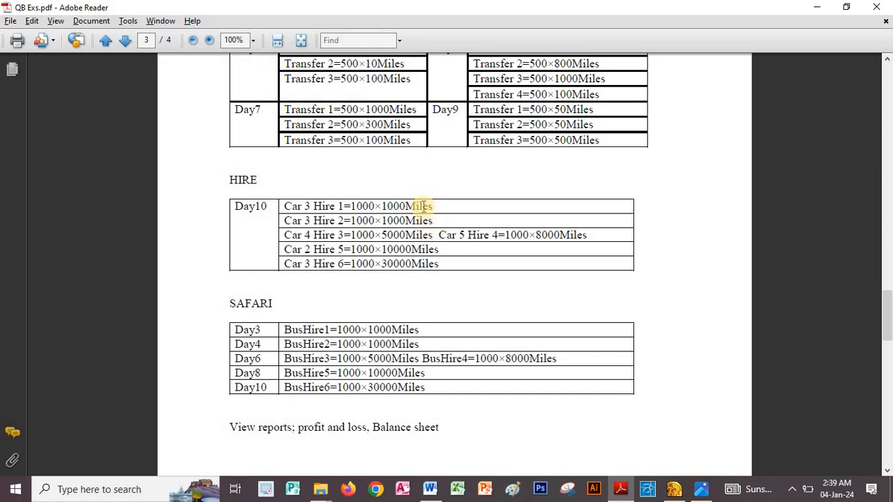
{"action": "left_click_drag", "start_coordinate": [433, 207], "coordinate": [284, 205]}
{"action": "left_click", "coordinate": [339, 207]}
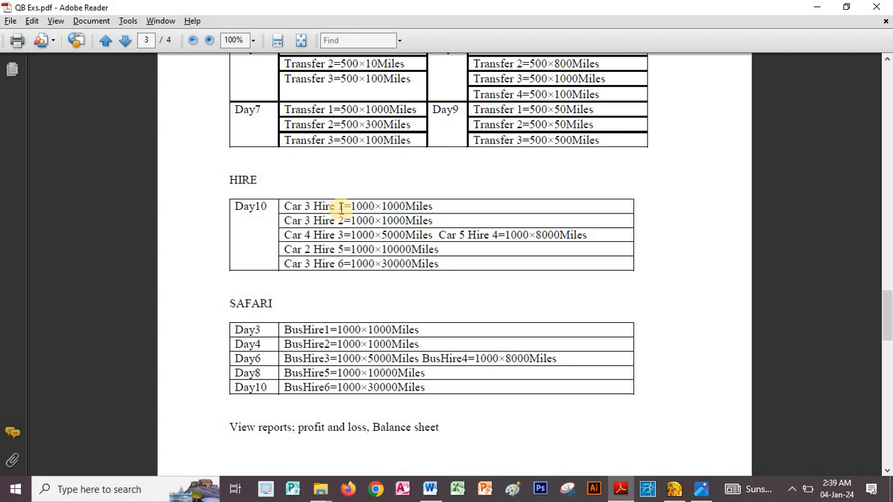
{"action": "left_click_drag", "start_coordinate": [342, 206], "coordinate": [283, 205]}
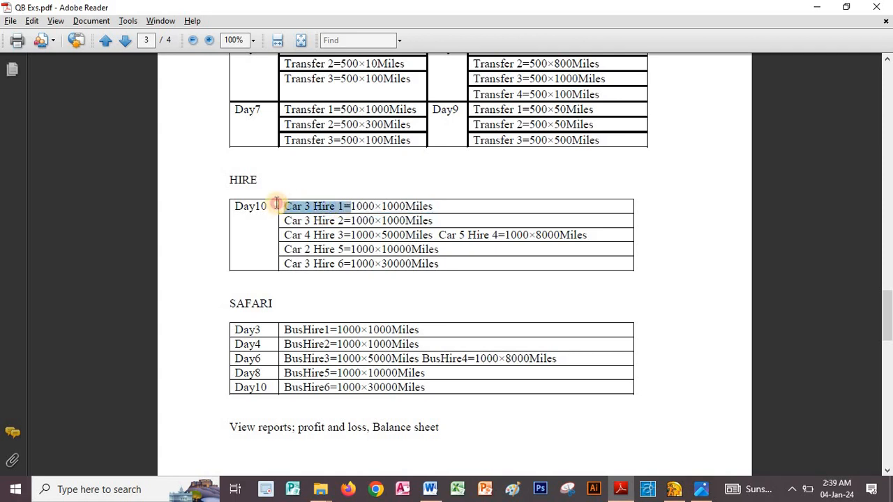
Try to transfer the Car 3 Hire 1 text from QB Exs.pdf into the first Hire line's description in QuickBooks
{"action": "key", "text": "alt+Tab"}
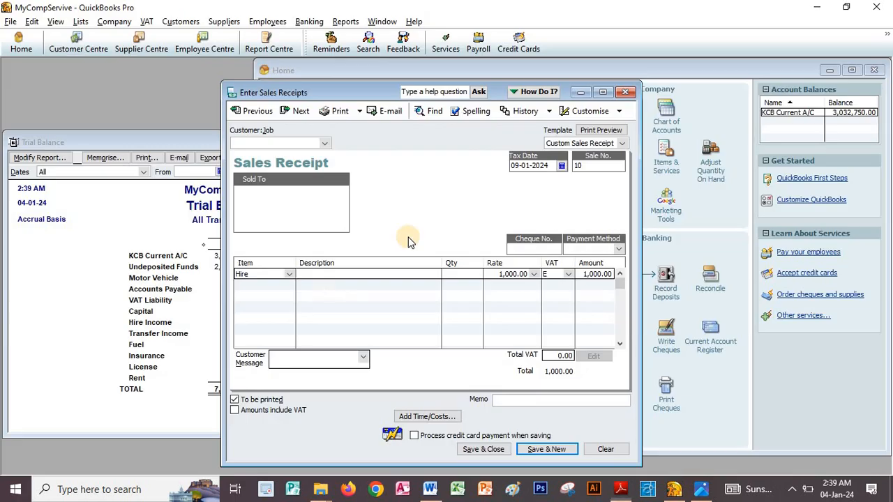
{"action": "type", "text": "Car for Buz"}
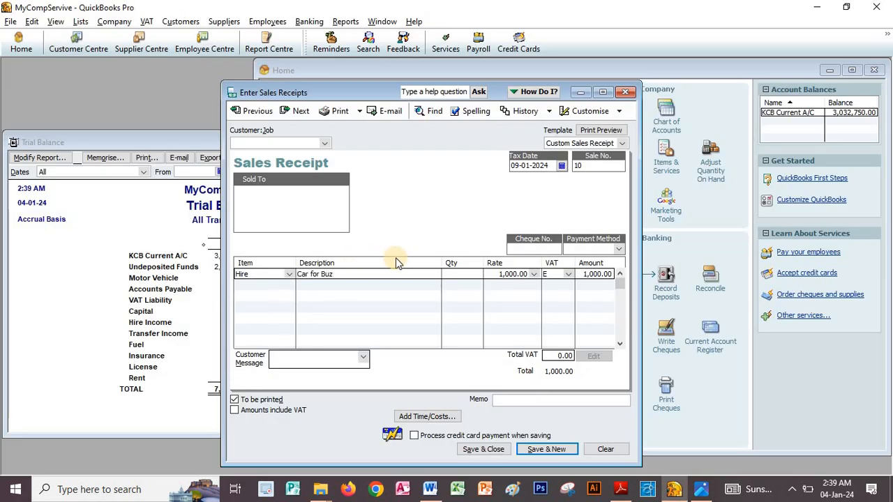
{"action": "key", "text": "alt+Tab"}
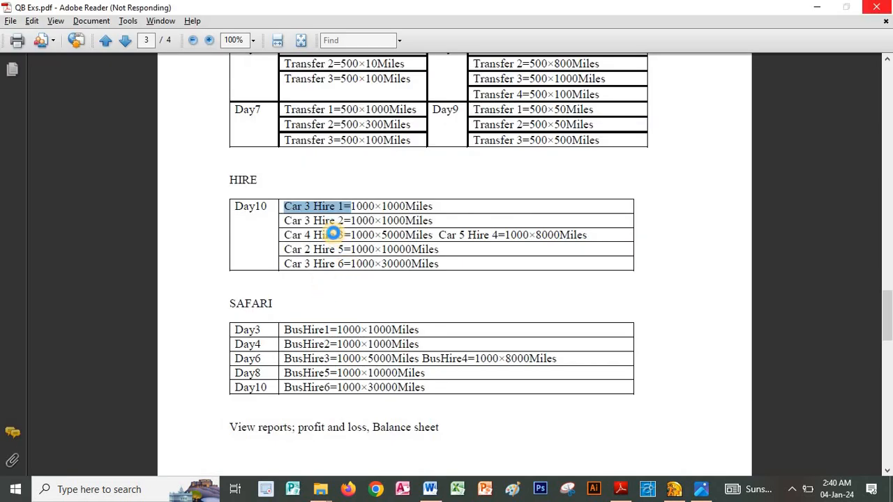
{"action": "key", "text": "alt+Tab"}
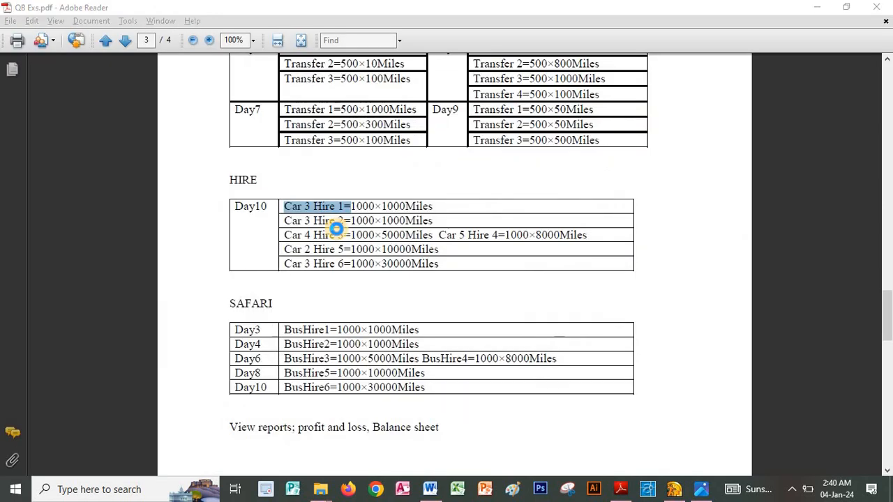
{"action": "key", "text": "alt+Tab"}
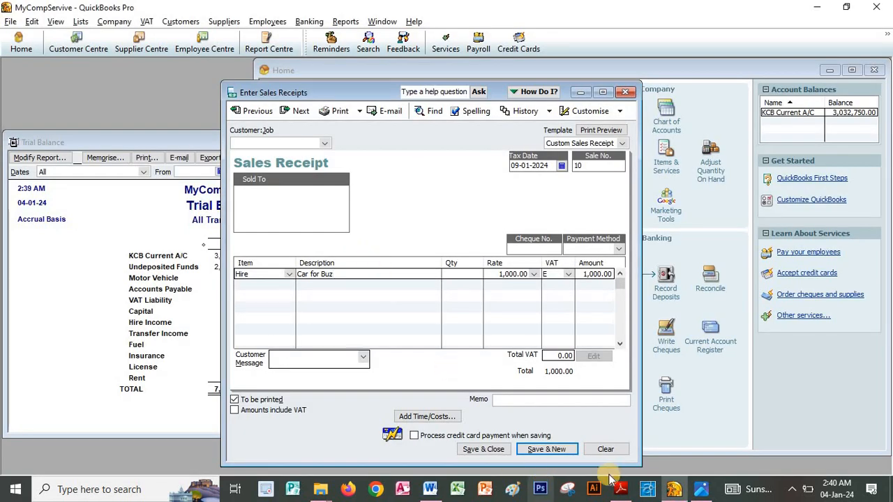
{"action": "left_click", "coordinate": [675, 493]}
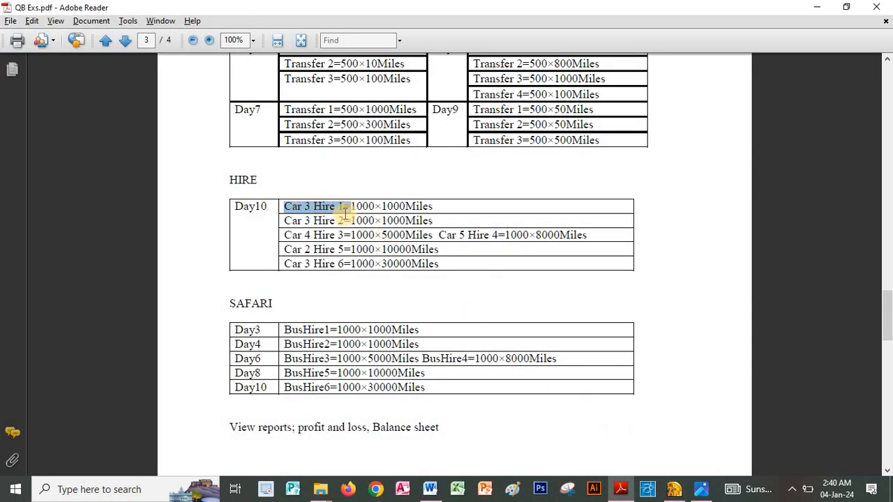
{"action": "left_click_drag", "start_coordinate": [345, 213], "coordinate": [351, 209]}
{"action": "key", "text": "ctrl+c"}
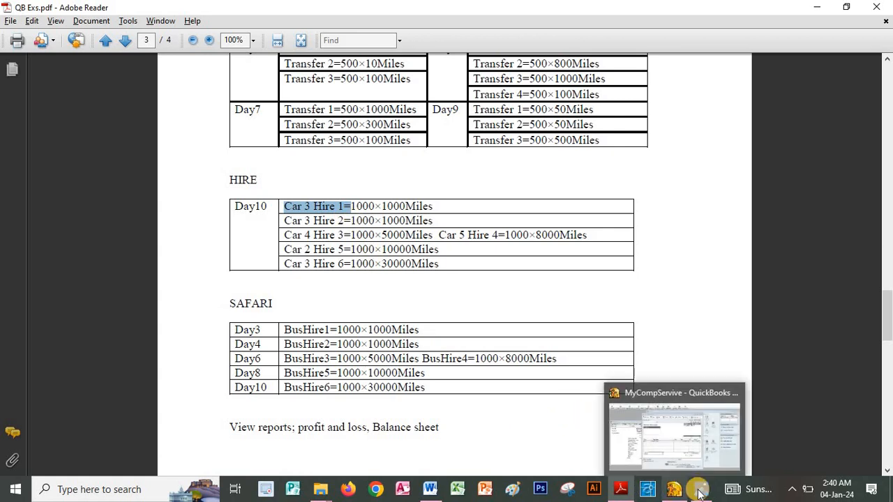
{"action": "left_click", "coordinate": [624, 490]}
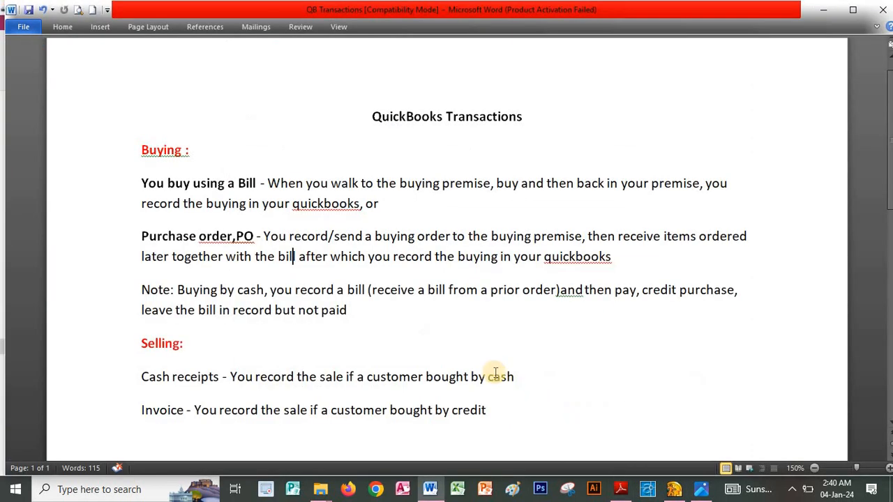
{"action": "left_click", "coordinate": [675, 490]}
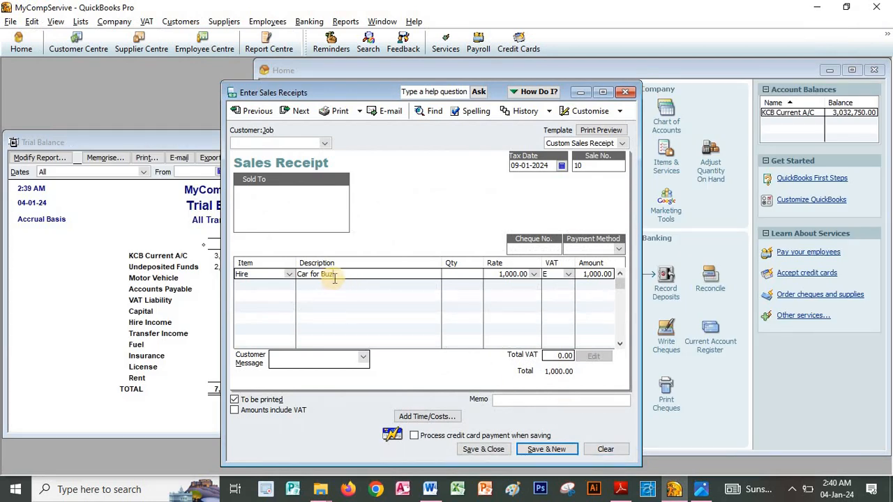
{"action": "left_click_drag", "start_coordinate": [336, 276], "coordinate": [268, 271]}
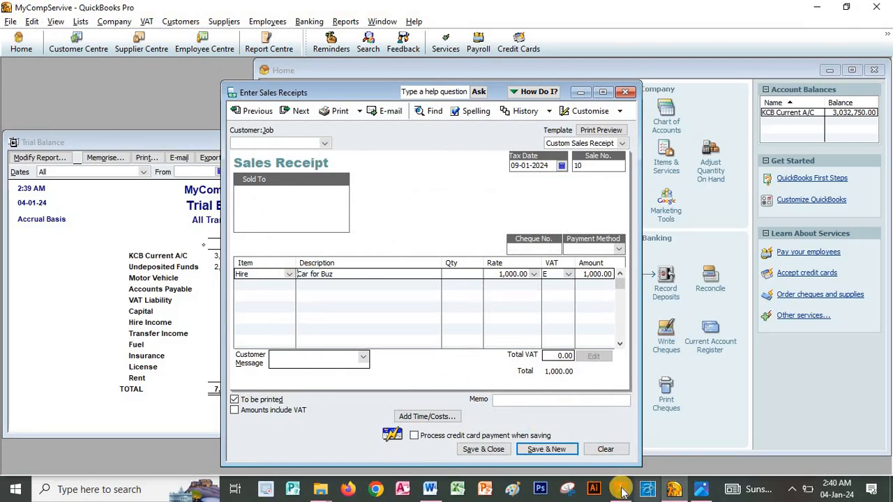
Copy the selected hire text from QB Exs.pdf and replace the first Hire line's description with "Car 3 Hire 1", without the equals sign
{"action": "left_click", "coordinate": [620, 489]}
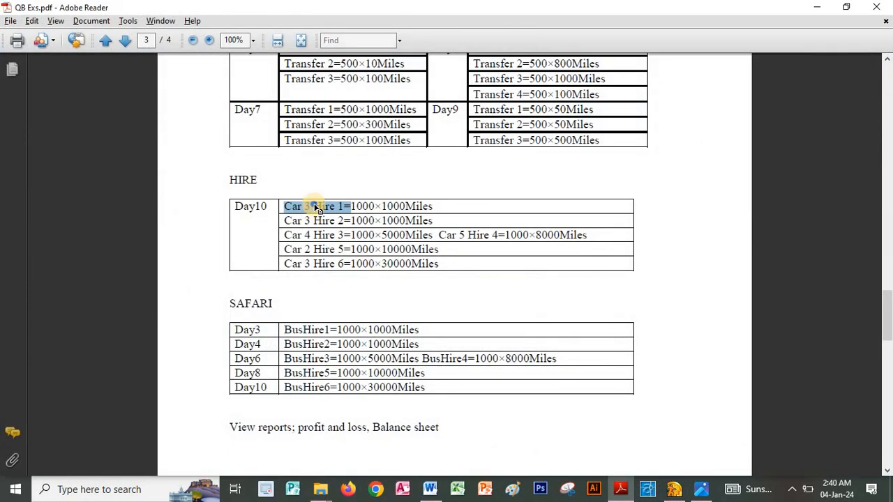
{"action": "right_click", "coordinate": [316, 208]}
{"action": "left_click", "coordinate": [337, 213]}
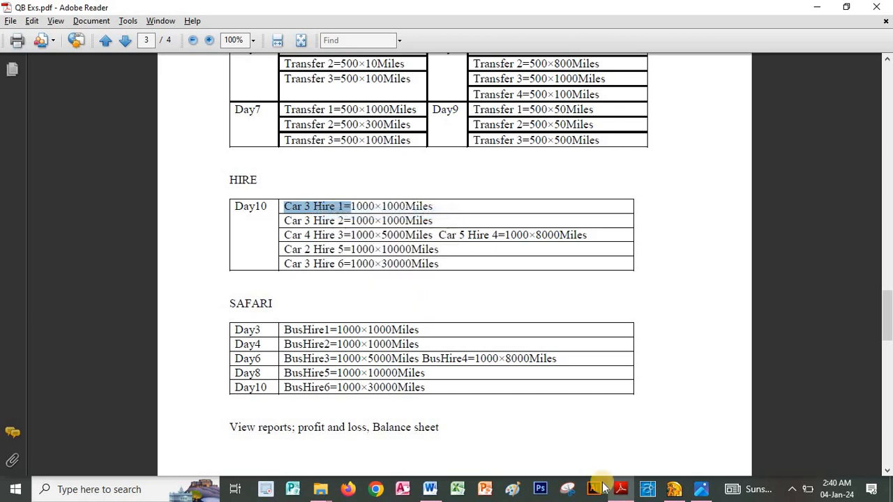
{"action": "left_click", "coordinate": [674, 489]}
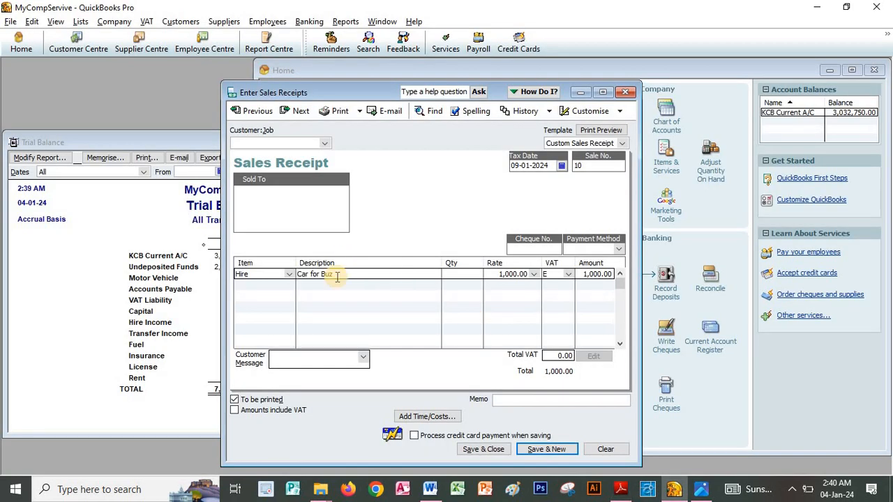
{"action": "left_click_drag", "start_coordinate": [336, 275], "coordinate": [283, 270]}
{"action": "right_click", "coordinate": [305, 272]}
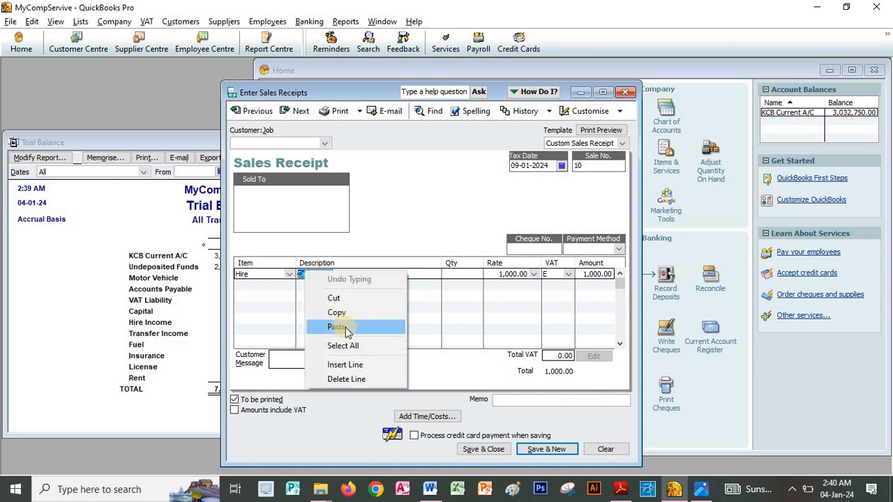
{"action": "left_click", "coordinate": [336, 327]}
{"action": "key", "text": "BackSpace"}
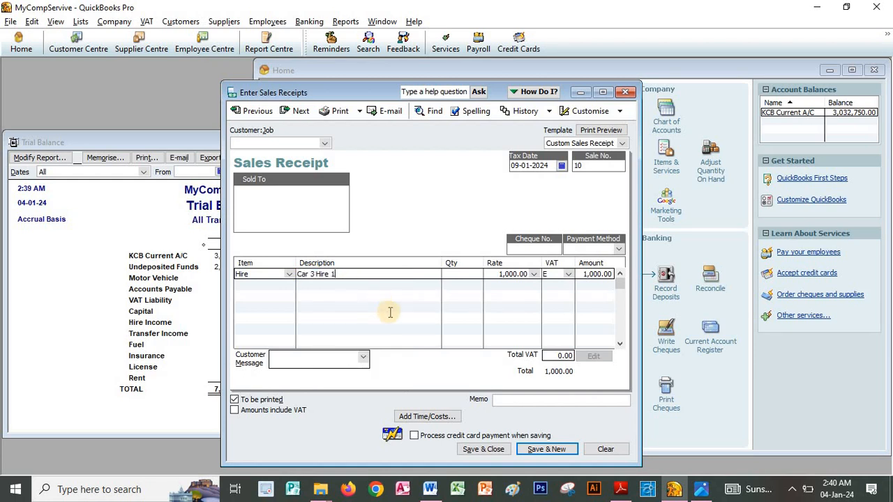
Add two more Hire lines to the sales receipt below the Car 3 Hire 1 line
{"action": "left_click", "coordinate": [289, 292]}
{"action": "left_click", "coordinate": [289, 287]}
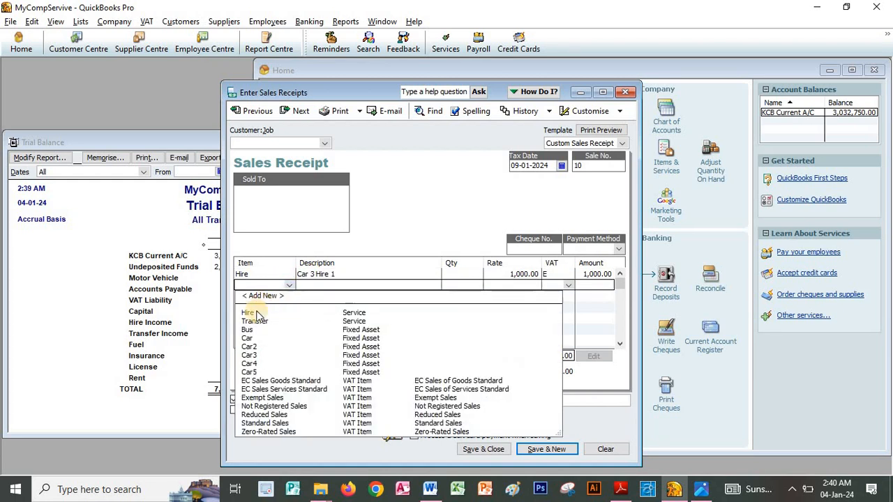
{"action": "left_click", "coordinate": [252, 315]}
{"action": "left_click", "coordinate": [289, 297]}
{"action": "left_click", "coordinate": [289, 297]}
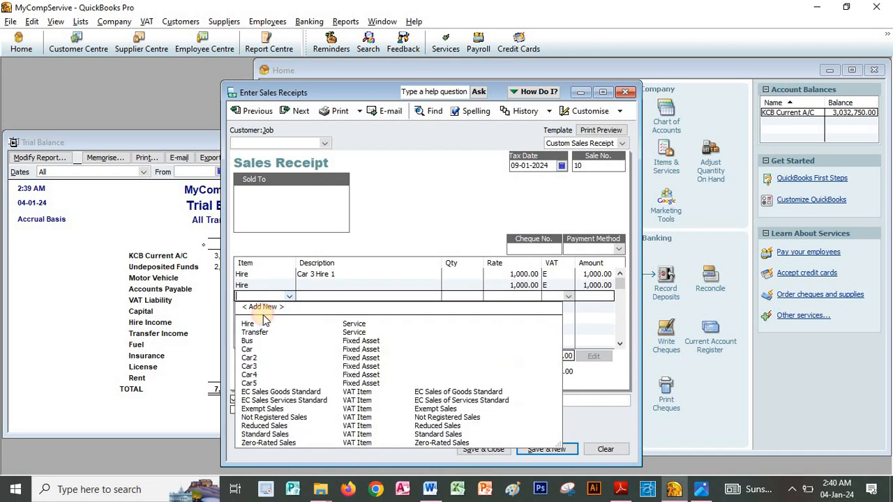
{"action": "left_click", "coordinate": [253, 323]}
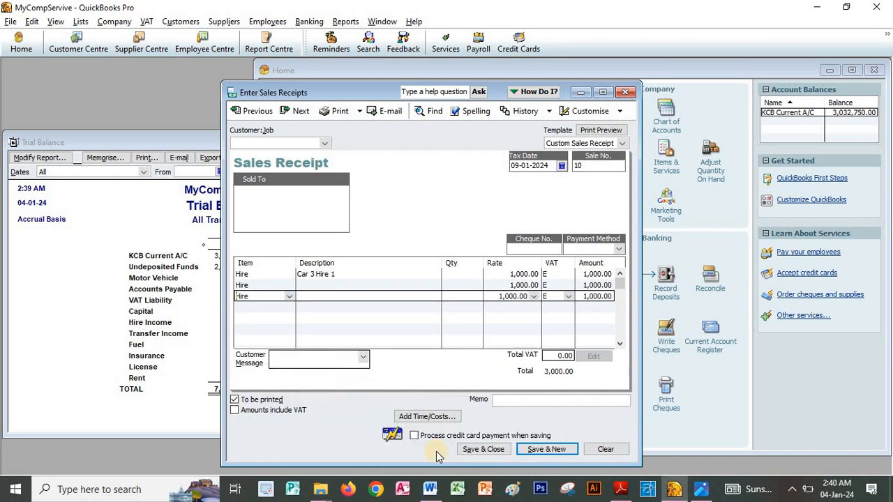
Copy "Car 3 Hire 2" from the Day 10 hire table in QB Exs.pdf into the second Hire line's description in QuickBooks
{"action": "left_click", "coordinate": [621, 488]}
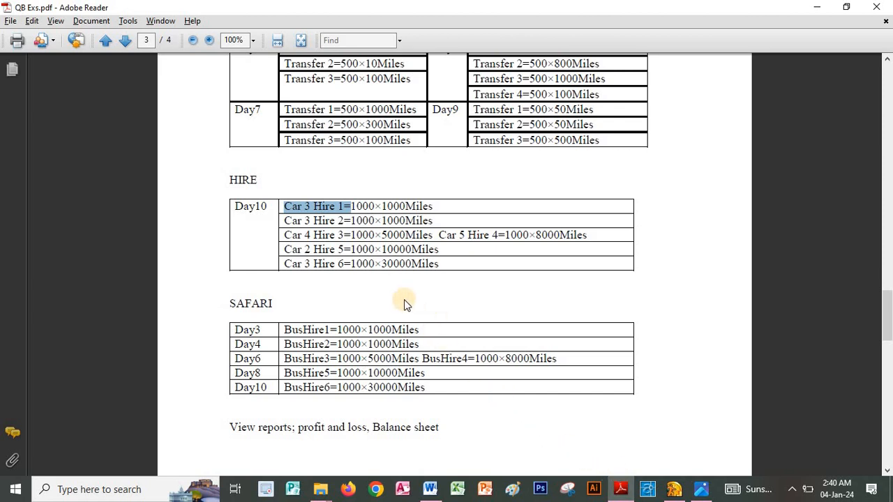
{"action": "mouse_move", "coordinate": [349, 223]}
{"action": "left_mouse_down"}
{"action": "mouse_move", "coordinate": [283, 223]}
{"action": "mouse_move", "coordinate": [356, 224]}
{"action": "mouse_move", "coordinate": [346, 223]}
{"action": "left_mouse_up"}
{"action": "left_click", "coordinate": [286, 222]}
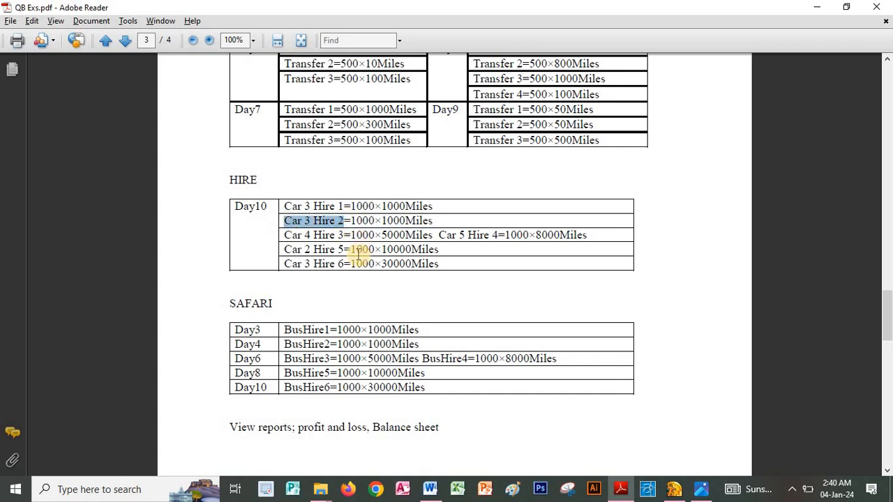
{"action": "right_click", "coordinate": [340, 224]}
{"action": "left_click", "coordinate": [349, 232]}
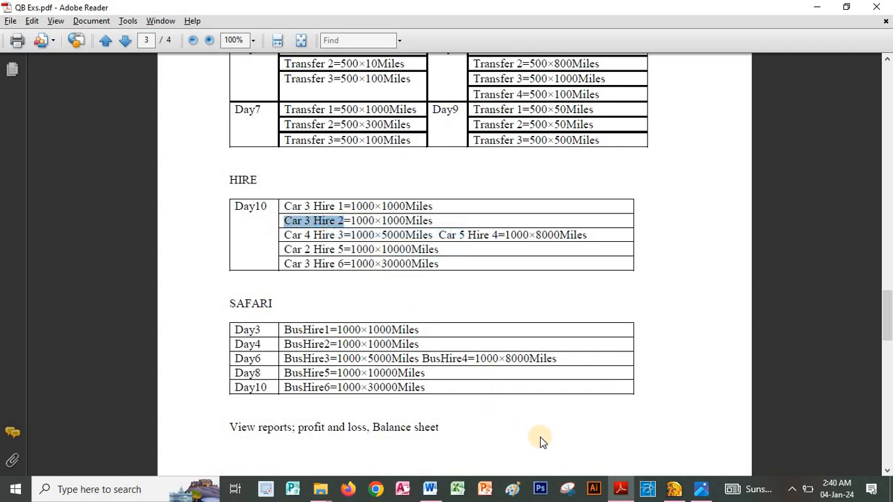
{"action": "left_click", "coordinate": [677, 490]}
{"action": "left_click", "coordinate": [315, 284]}
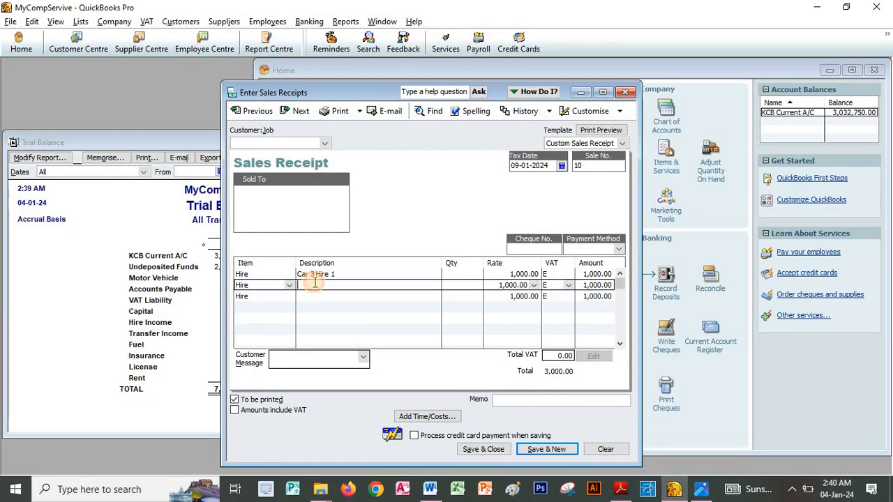
{"action": "right_click", "coordinate": [315, 284]}
{"action": "left_click", "coordinate": [290, 337]}
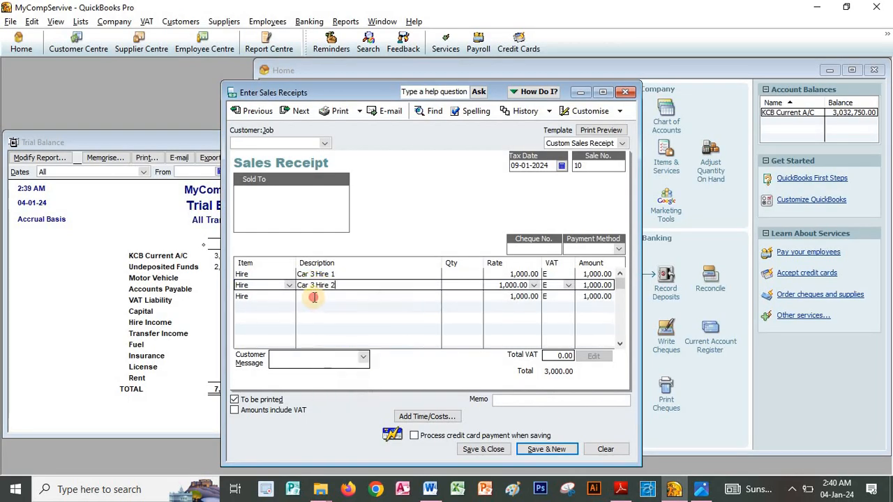
Copy "Car 4 Hire 3" from QB Exs.pdf into the third Hire line's description on the QuickBooks sales receipt
{"action": "key", "text": "Down"}
{"action": "left_click", "coordinate": [621, 489]}
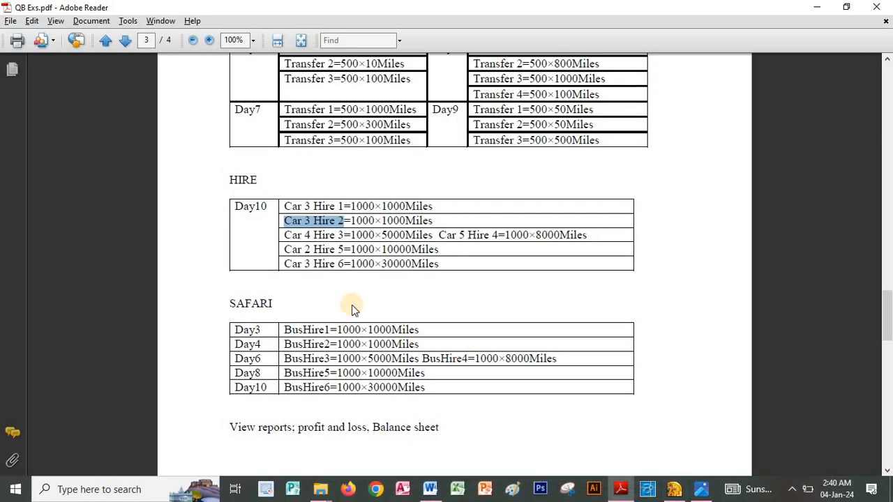
{"action": "left_click_drag", "start_coordinate": [286, 237], "coordinate": [342, 236]}
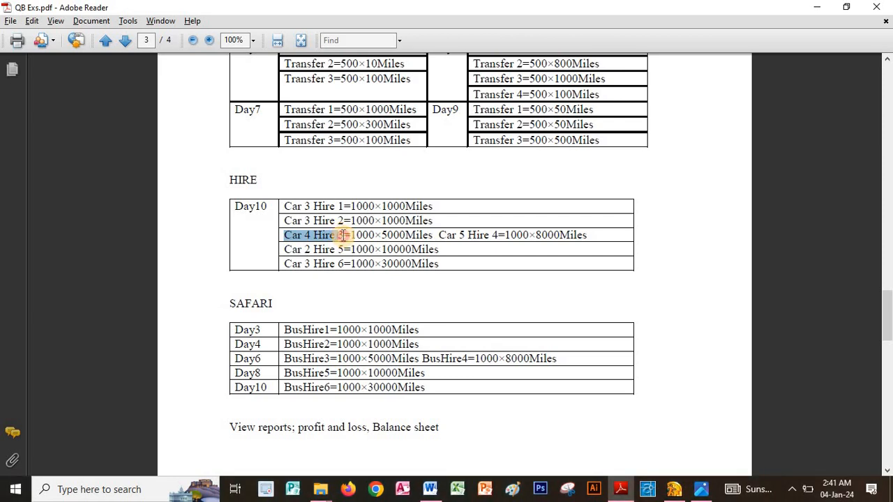
{"action": "right_click", "coordinate": [327, 238]}
{"action": "left_click", "coordinate": [349, 247]}
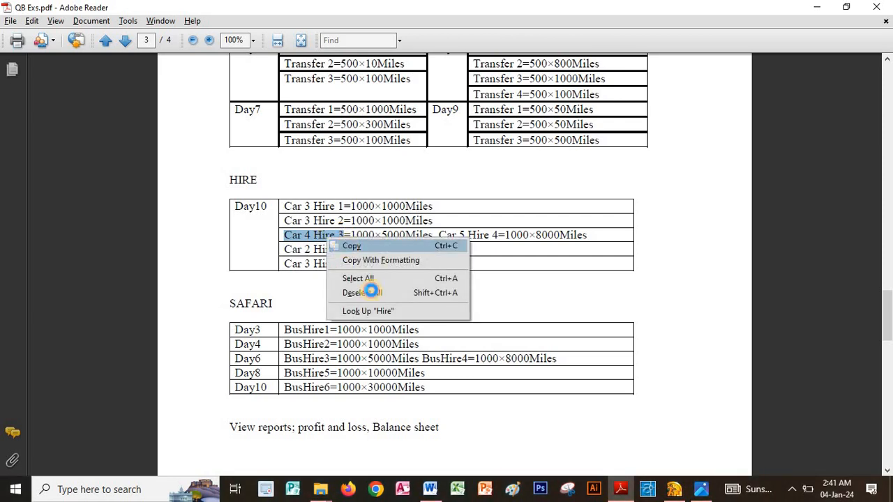
{"action": "left_click", "coordinate": [620, 490]}
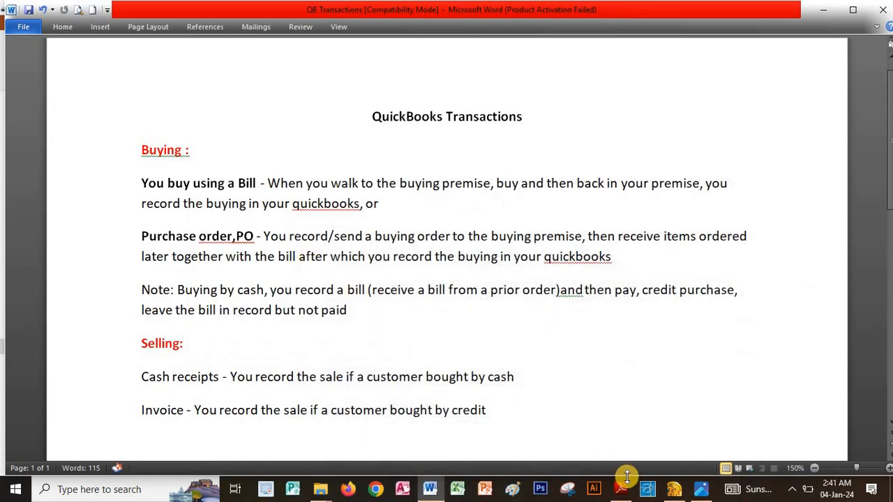
{"action": "left_click", "coordinate": [674, 492]}
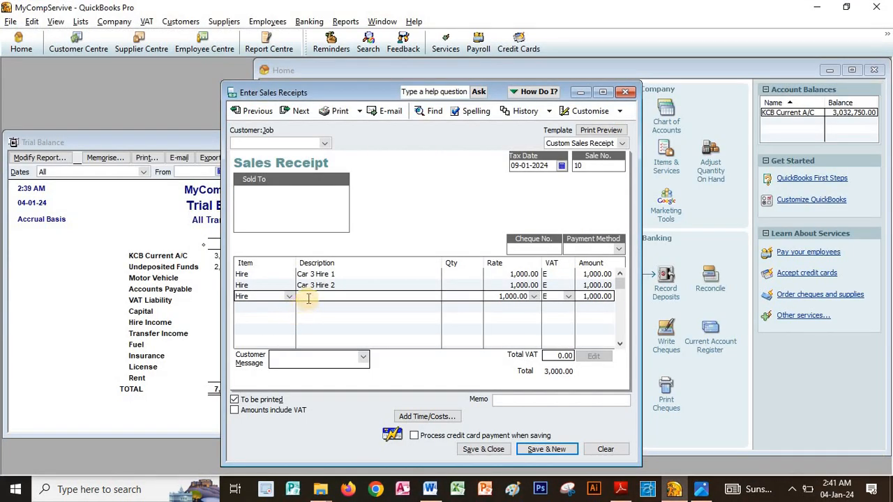
{"action": "right_click", "coordinate": [310, 302]}
{"action": "left_click", "coordinate": [342, 355]}
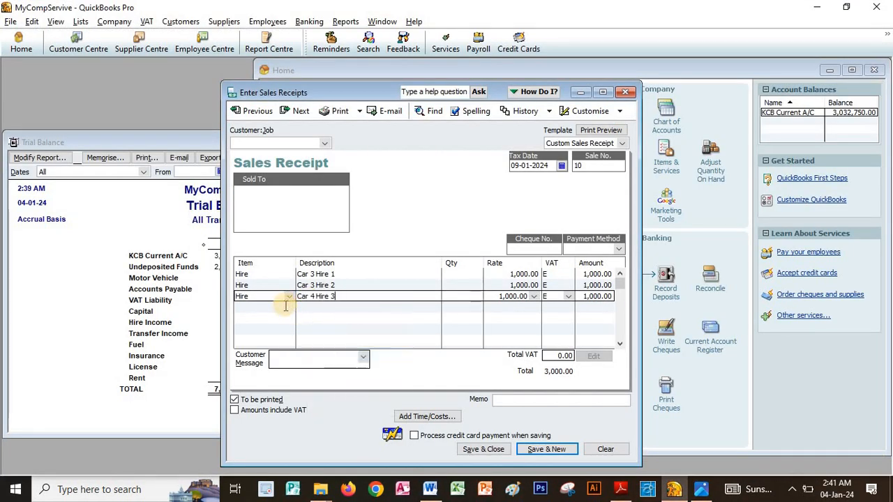
Add a fourth Hire line to the sales receipt below the Car 4 Hire 3 line
{"action": "left_click", "coordinate": [292, 308]}
{"action": "left_click", "coordinate": [290, 309]}
{"action": "left_click", "coordinate": [252, 327]}
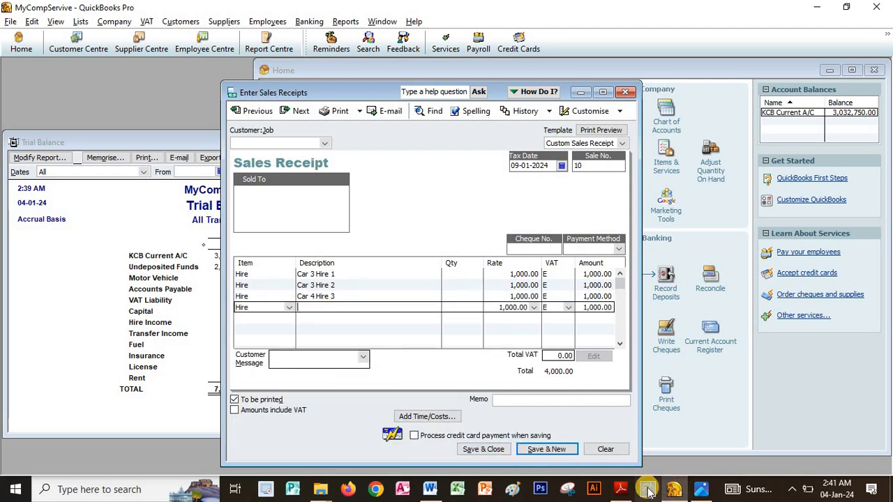
Copy the Car 2 Hire 5 text from QB Exs.pdf into the fourth Hire line's description in QuickBooks, without the equals sign
{"action": "left_click", "coordinate": [620, 489]}
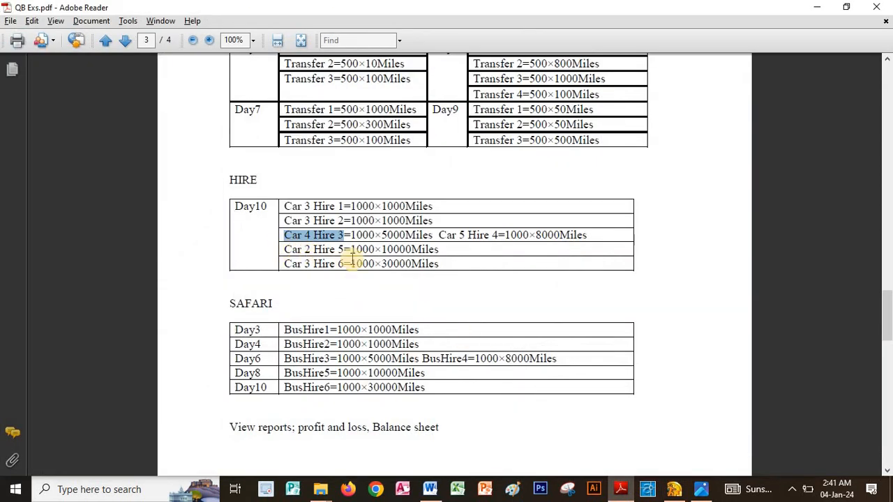
{"action": "left_click_drag", "start_coordinate": [349, 249], "coordinate": [296, 247]}
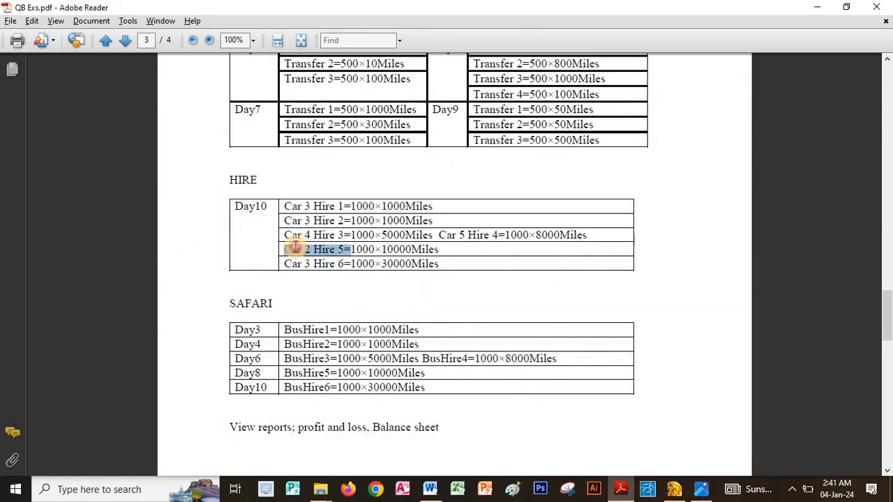
{"action": "right_click", "coordinate": [296, 251]}
{"action": "left_click", "coordinate": [330, 258]}
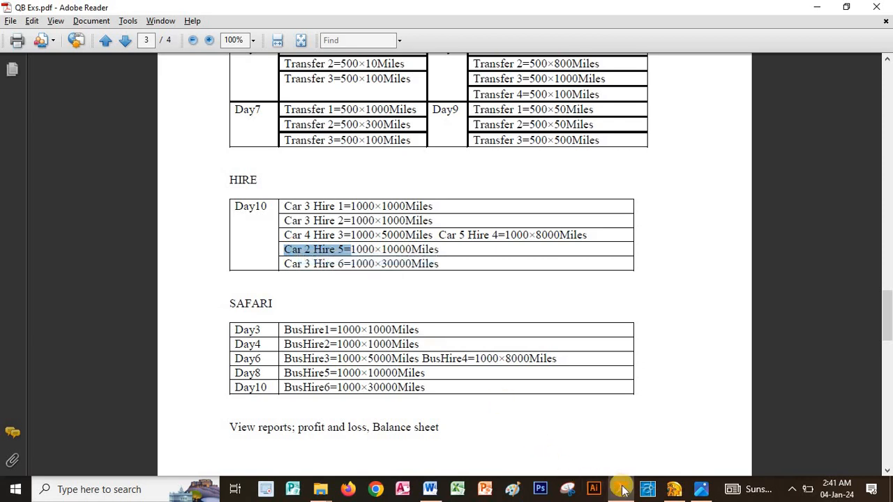
{"action": "key", "text": "alt+Tab"}
{"action": "right_click", "coordinate": [297, 307]}
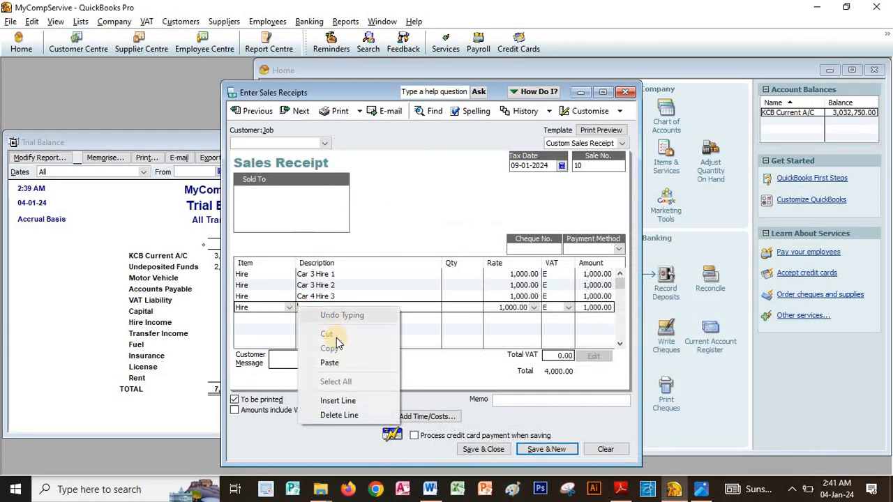
{"action": "left_click", "coordinate": [326, 364]}
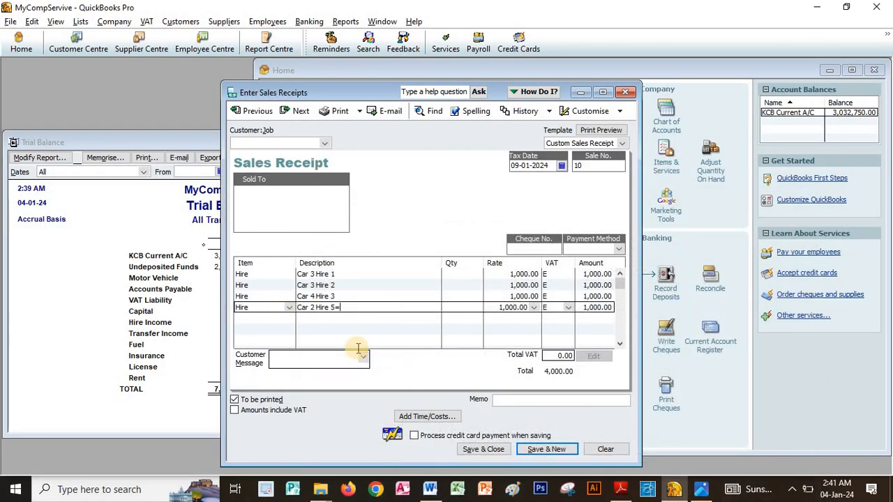
Add a fifth Hire line to the sales receipt below the Car 2 Hire 5 line
{"action": "left_click", "coordinate": [276, 319]}
{"action": "left_click", "coordinate": [284, 318]}
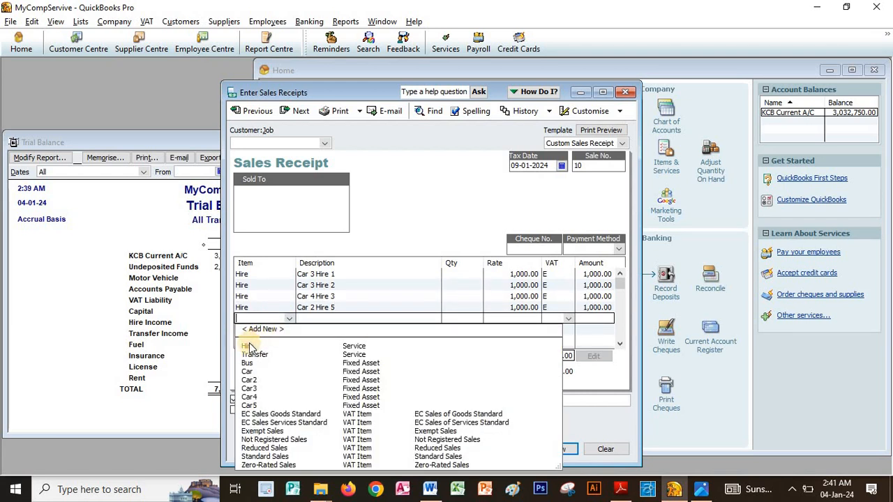
{"action": "left_click", "coordinate": [244, 340]}
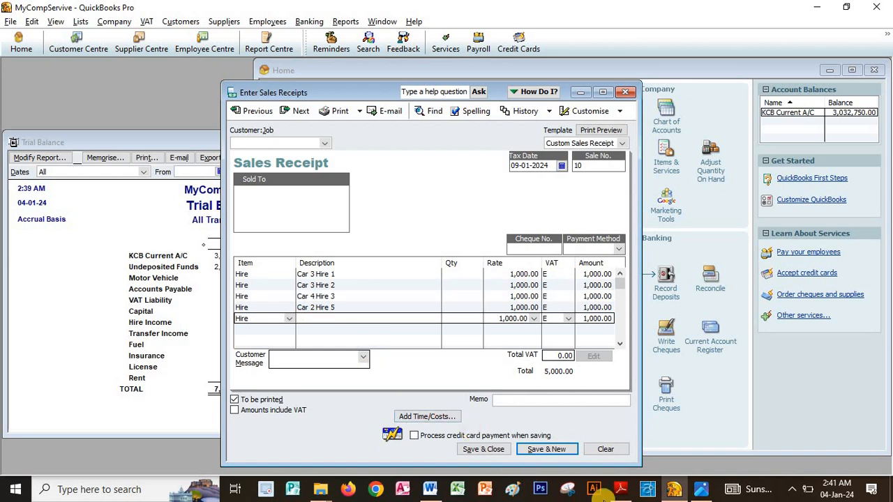
Copy "Car 3 Hire 6" from QB Exs.pdf into the fifth Hire line's description in QuickBooks
{"action": "left_click", "coordinate": [621, 490]}
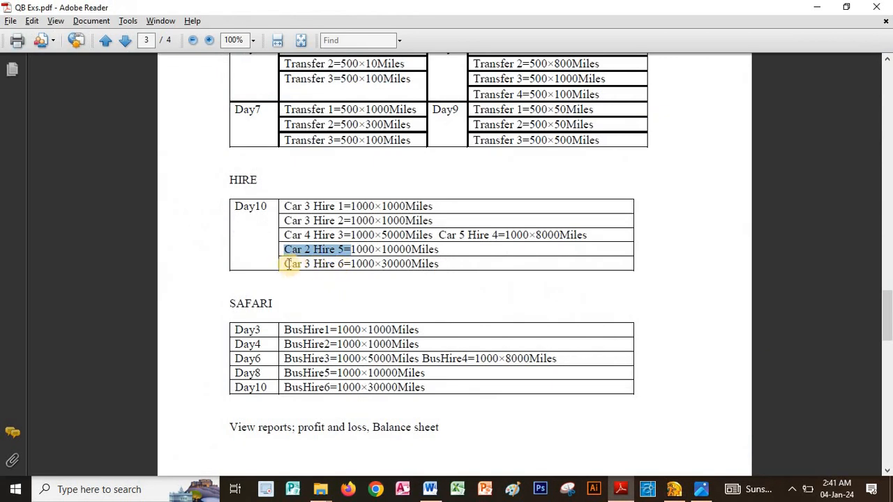
{"action": "left_click_drag", "start_coordinate": [295, 264], "coordinate": [345, 264]}
{"action": "right_click", "coordinate": [339, 264]}
{"action": "left_click", "coordinate": [374, 268]}
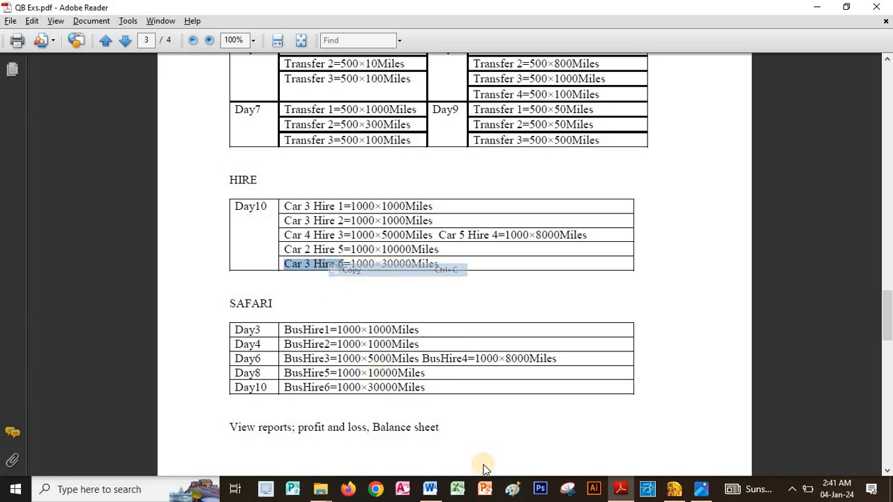
{"action": "left_click", "coordinate": [620, 489]}
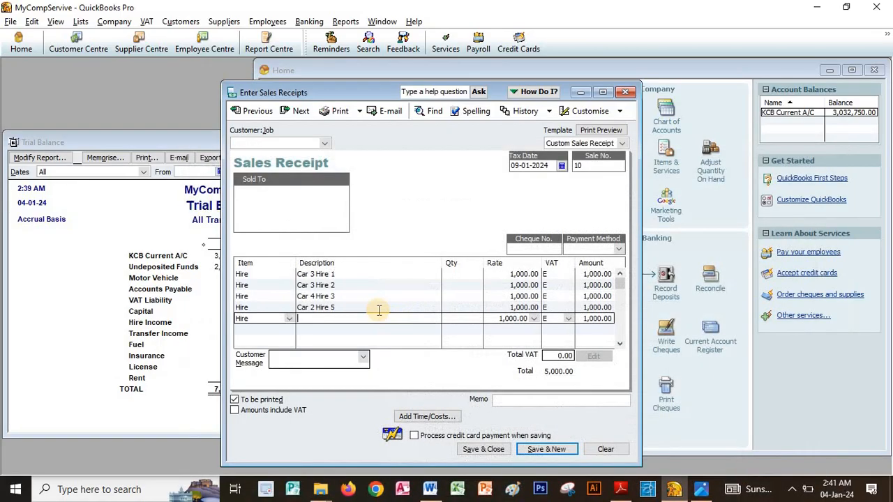
{"action": "right_click", "coordinate": [316, 317]}
{"action": "left_click", "coordinate": [339, 373]}
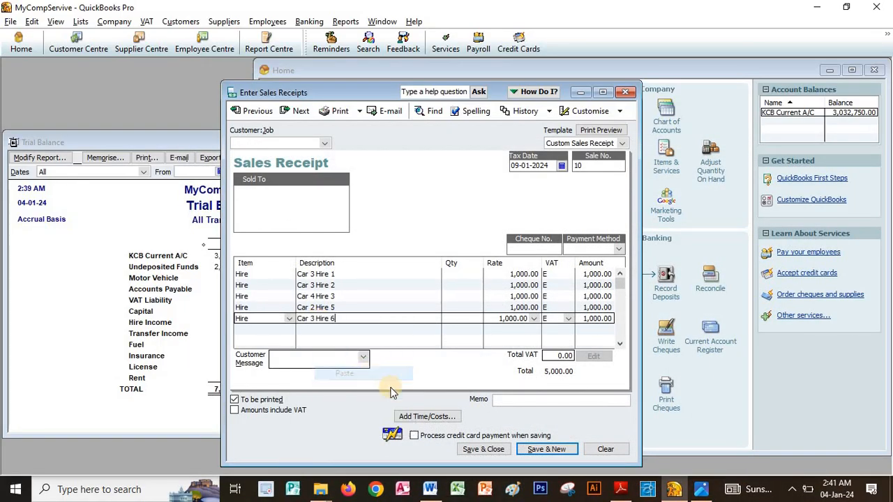
Check the mileages in QB Exs.pdf and set the quantities to 1,000 for Car 3 Hire 1 and 2 and 5,000 for Car 4 Hire 3
{"action": "left_click", "coordinate": [623, 489]}
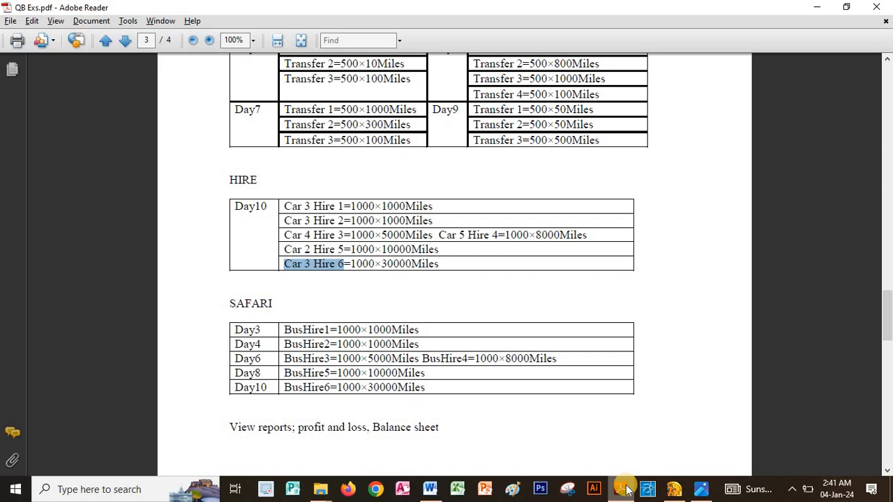
{"action": "left_click", "coordinate": [625, 490]}
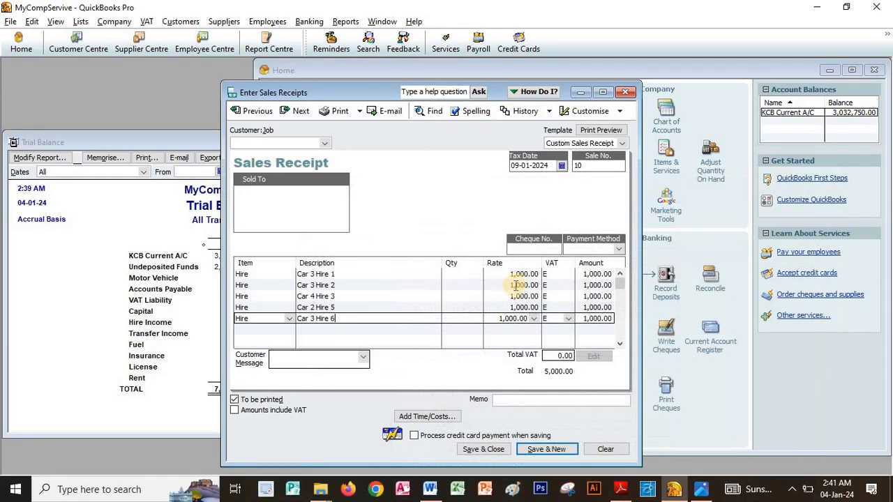
{"action": "left_click", "coordinate": [473, 271]}
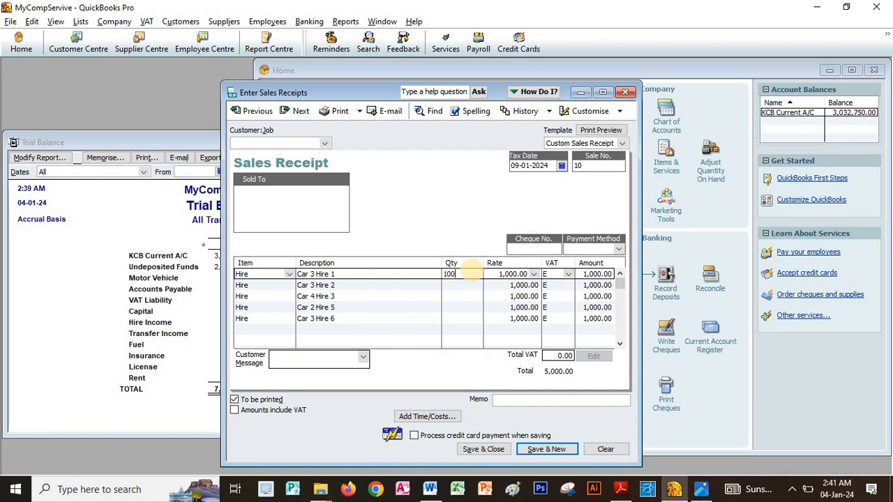
{"action": "key", "text": "Down"}
{"action": "type", "text": "1"}
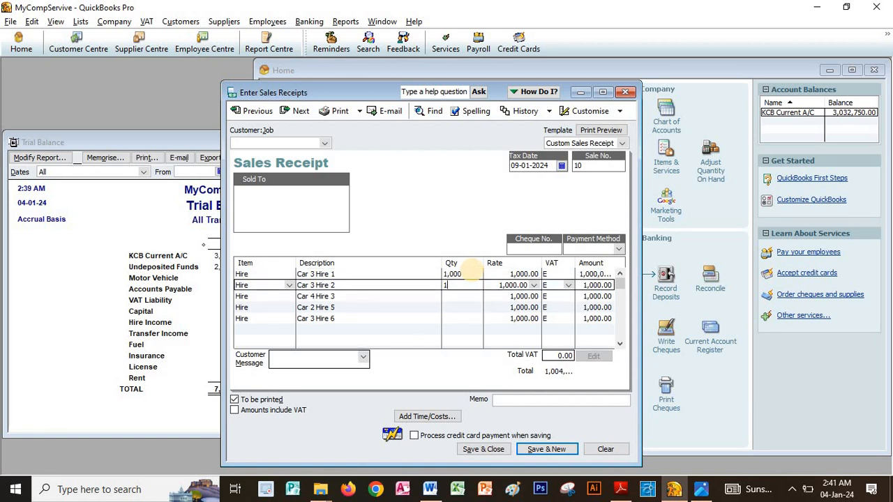
{"action": "key", "text": "Down"}
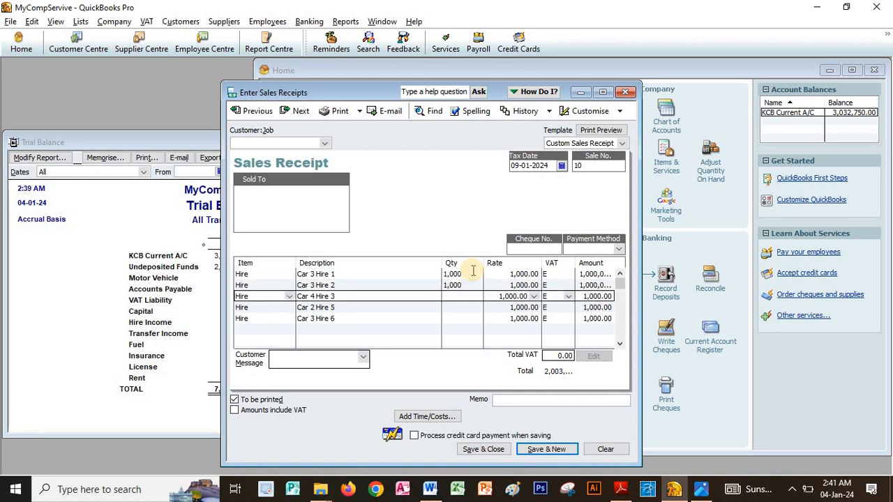
{"action": "type", "text": "5,000"}
{"action": "key", "text": "Down"}
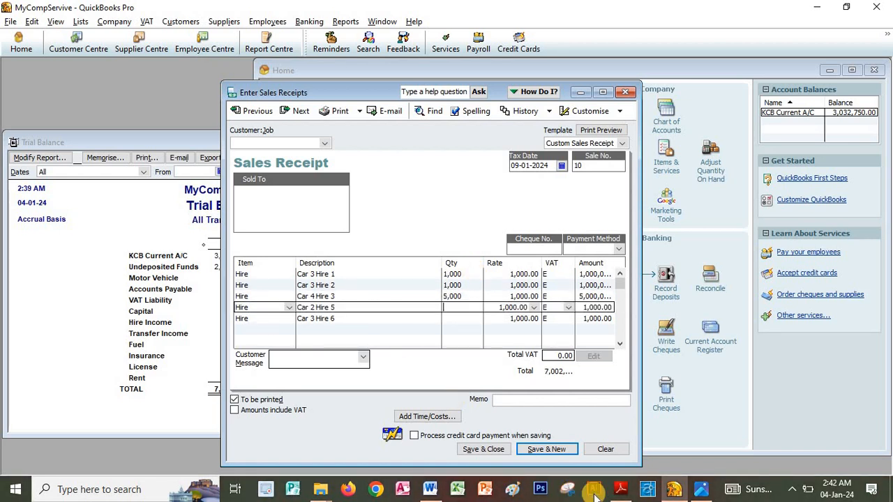
Check the remaining Day 10 mileages in QB Exs.pdf and set the Car 2 Hire 5 quantity to 10,000 in QuickBooks
{"action": "key", "text": "alt+Tab"}
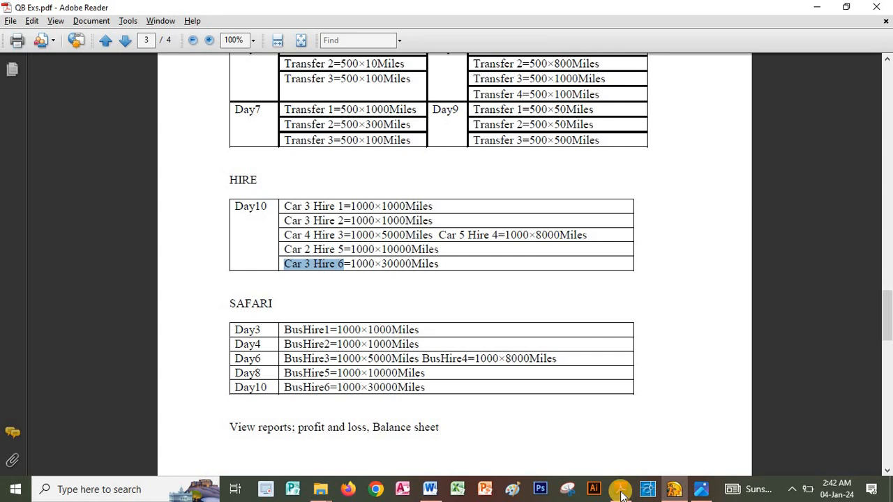
{"action": "left_click", "coordinate": [622, 496]}
{"action": "left_click", "coordinate": [623, 496]}
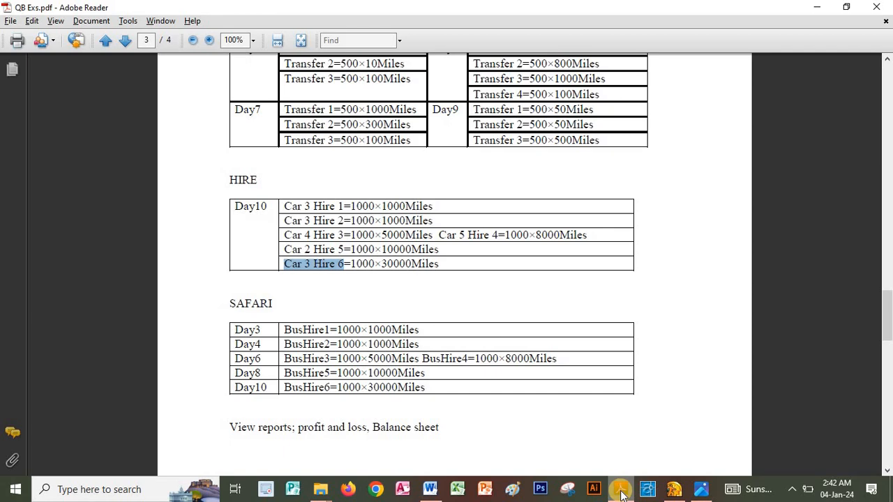
{"action": "left_click", "coordinate": [621, 492]}
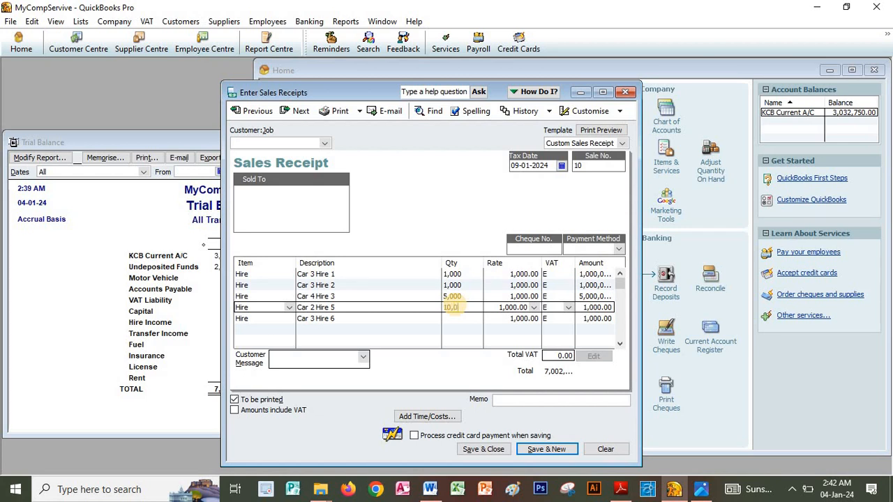
Set the Car 2 Hire 5 quantity to 30,000, then save the sales receipt and start a new one
{"action": "double_click", "coordinate": [456, 306]}
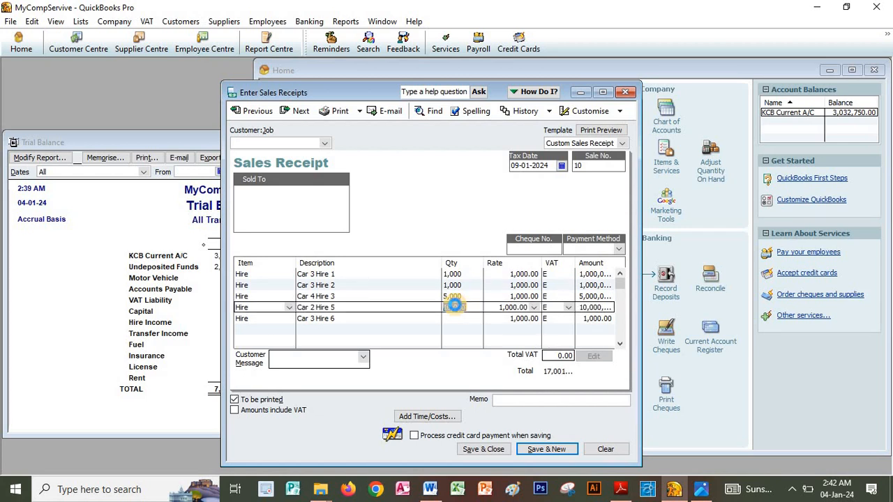
{"action": "type", "text": "3"}
{"action": "left_click", "coordinate": [474, 284]}
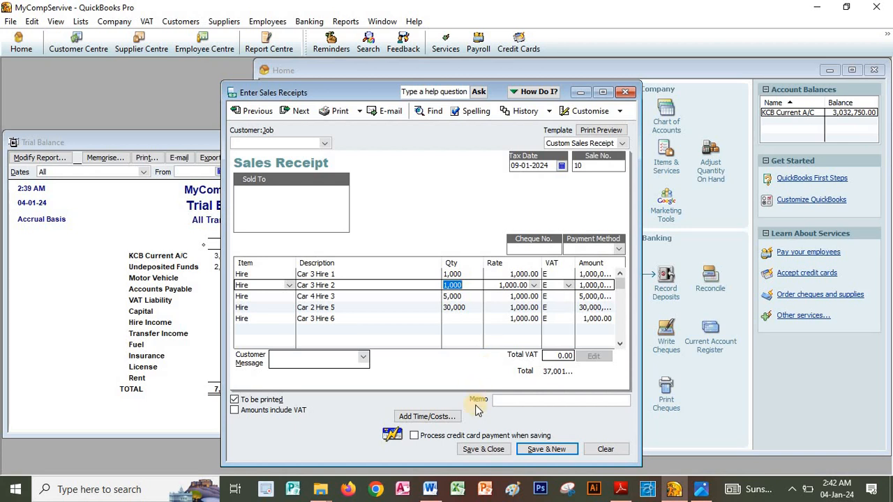
{"action": "left_click", "coordinate": [540, 450]}
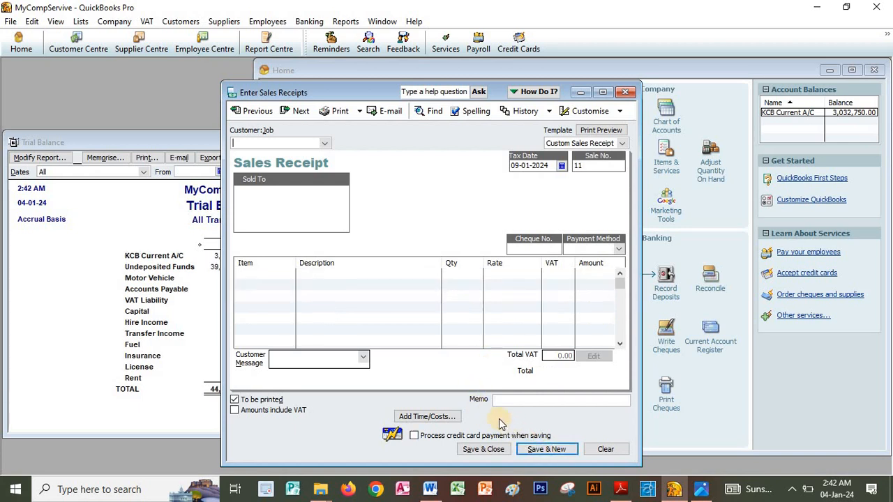
Copy "Car 5 Hire" from the Day 10 hires in QB Exs.pdf and return to QuickBooks
{"action": "key", "text": "alt+Tab"}
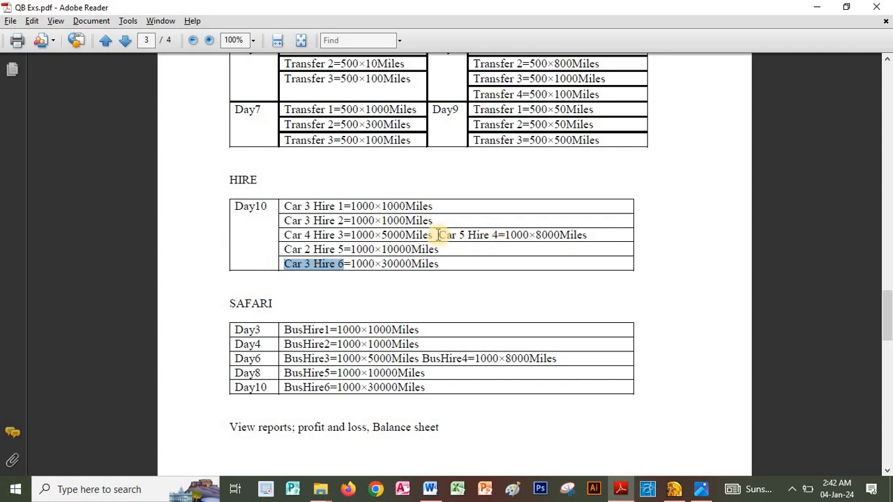
{"action": "left_click_drag", "start_coordinate": [440, 235], "coordinate": [481, 234]}
{"action": "right_click", "coordinate": [482, 235]}
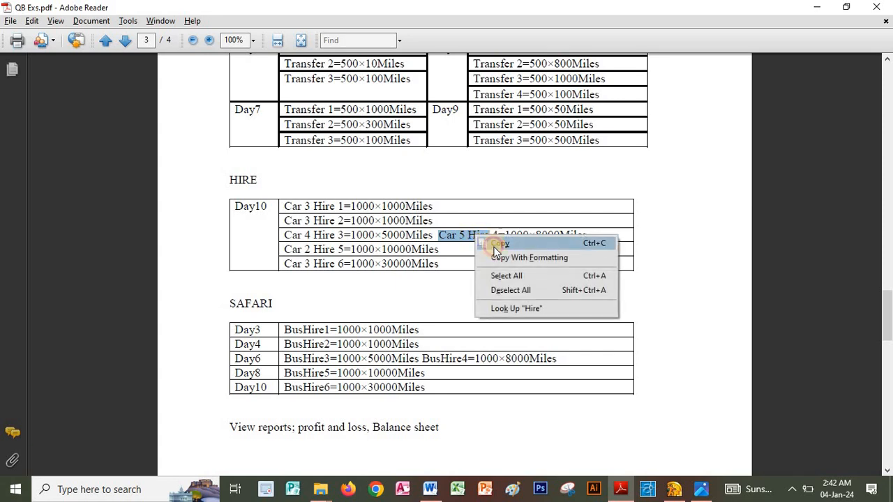
{"action": "left_click", "coordinate": [496, 243]}
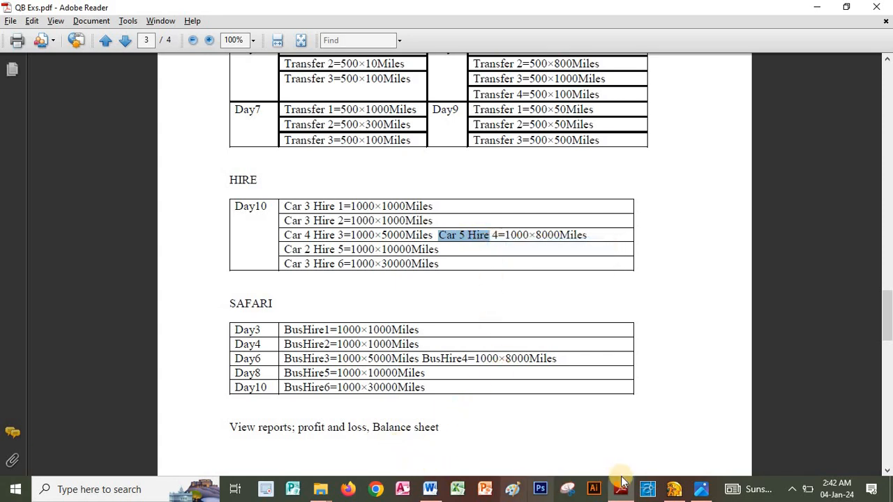
{"action": "left_click", "coordinate": [672, 490]}
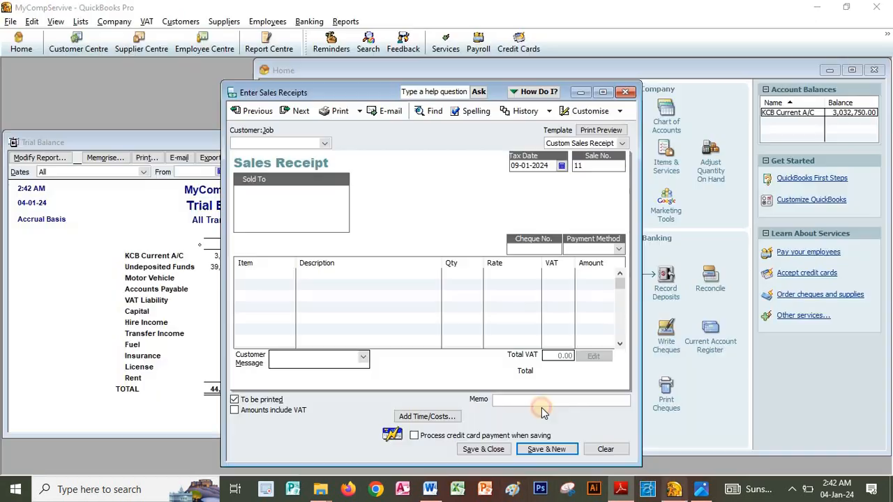
Reopen the previous sales receipt and add a sixth Hire line with the copied description "Car 5 Hire"
{"action": "left_click", "coordinate": [251, 112]}
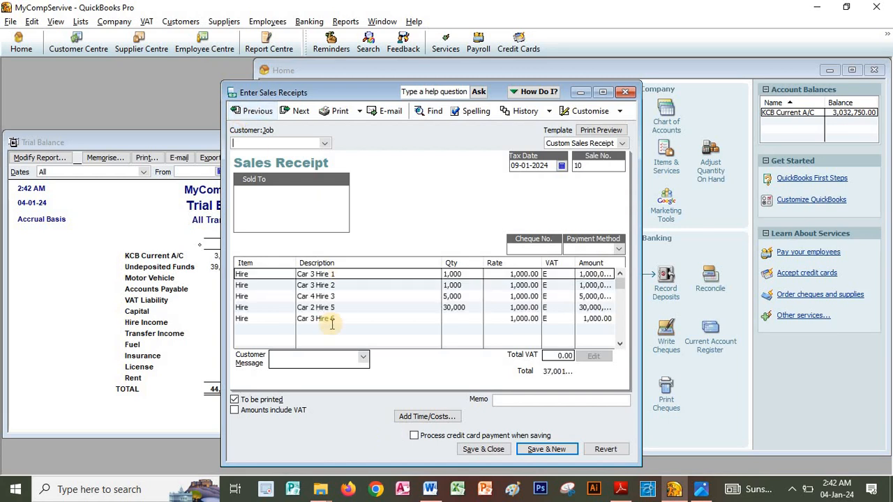
{"action": "left_click", "coordinate": [267, 329]}
{"action": "left_click", "coordinate": [289, 329]}
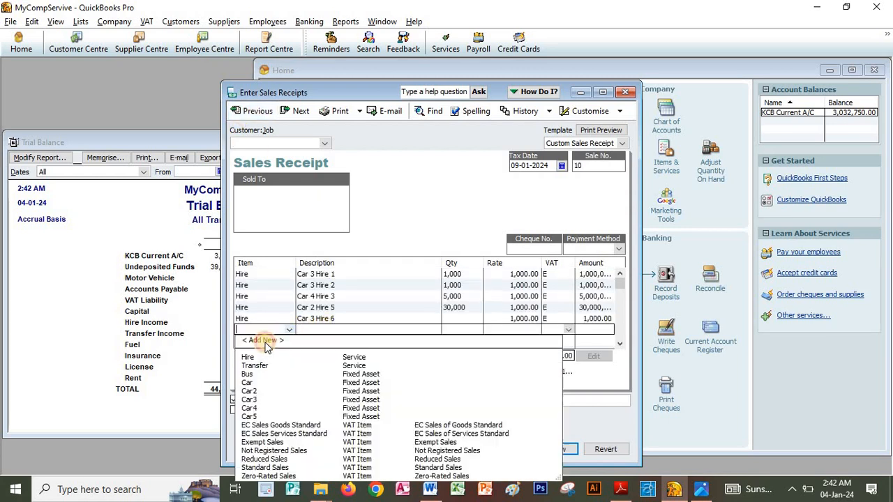
{"action": "left_click", "coordinate": [253, 354]}
{"action": "right_click", "coordinate": [320, 326]}
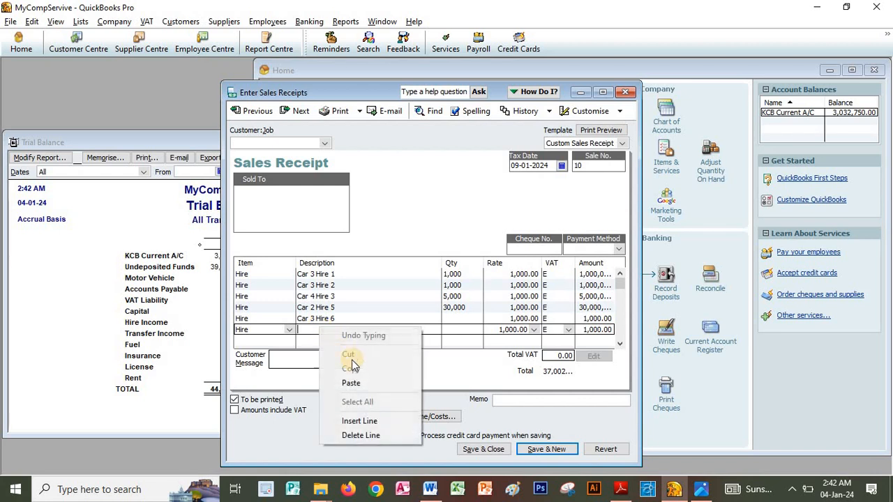
{"action": "left_click", "coordinate": [351, 381]}
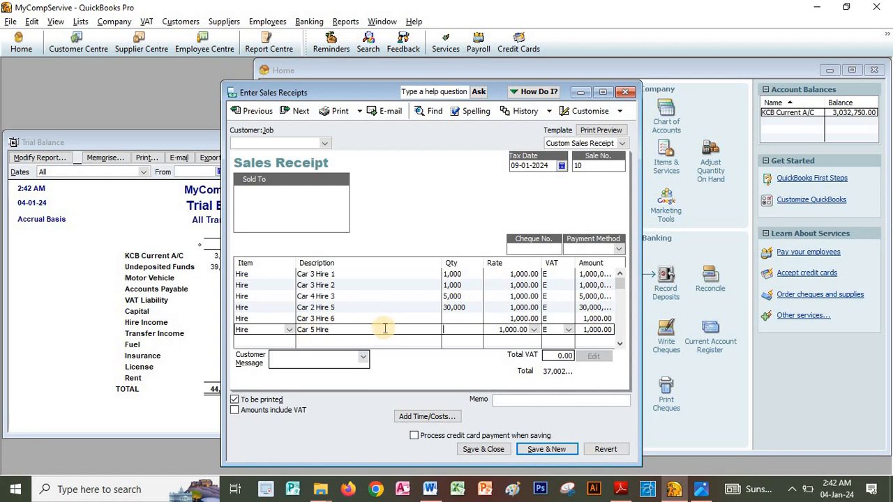
Look up the mileages for the Car 3 Hire 6 and Car 5 Hire lines in QB Exs.pdf
{"action": "left_click", "coordinate": [455, 315]}
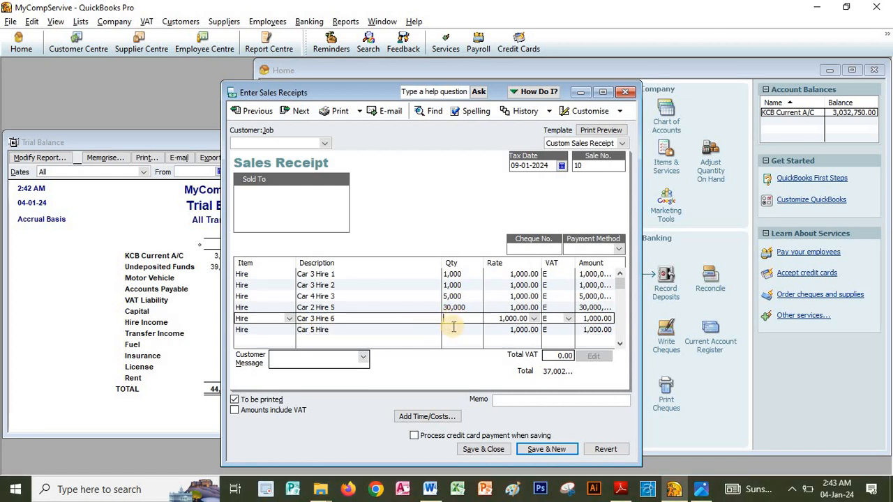
{"action": "key", "text": "alt+Tab"}
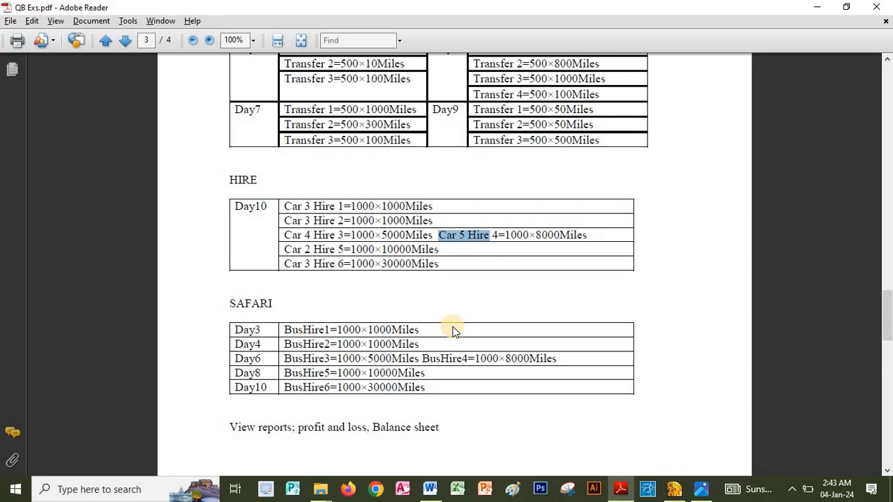
{"action": "key", "text": "alt+Tab"}
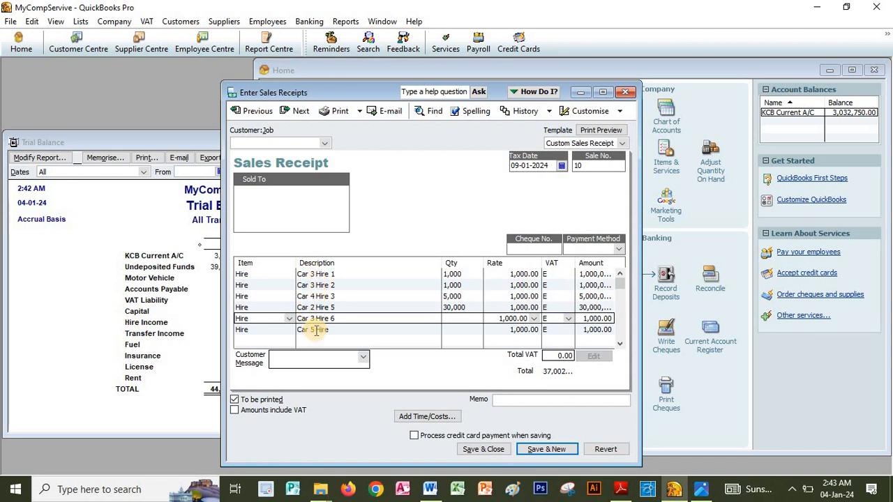
{"action": "key", "text": "alt+Tab"}
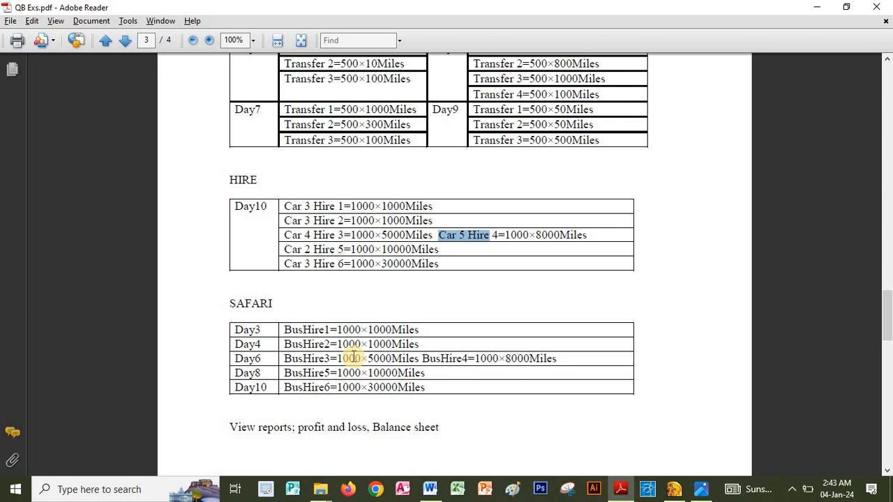
{"action": "key", "text": "alt+Tab"}
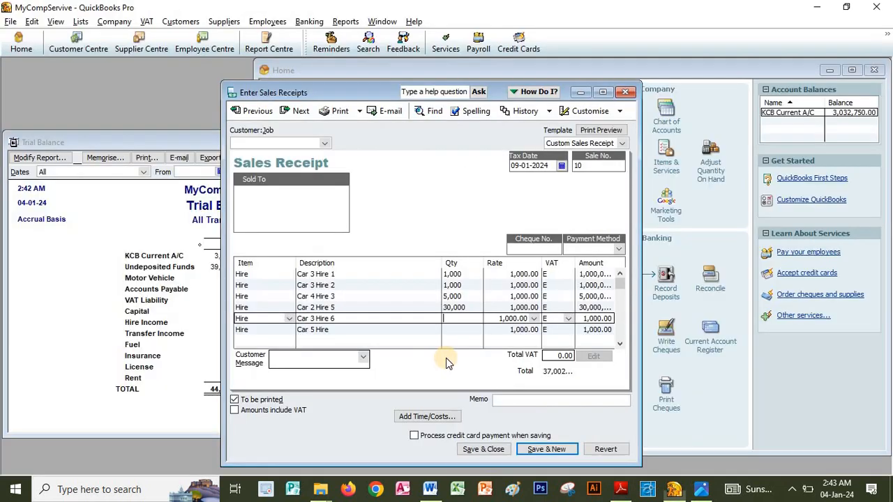
{"action": "left_click", "coordinate": [451, 330]}
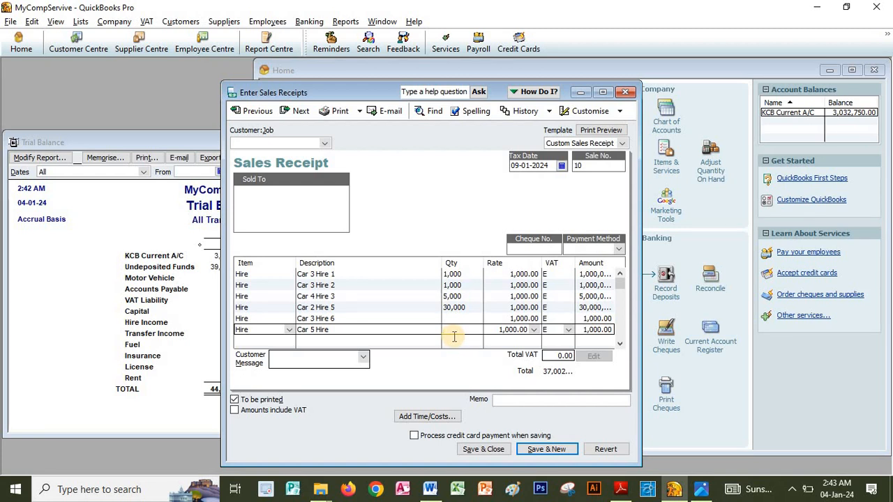
{"action": "key", "text": "alt+Tab"}
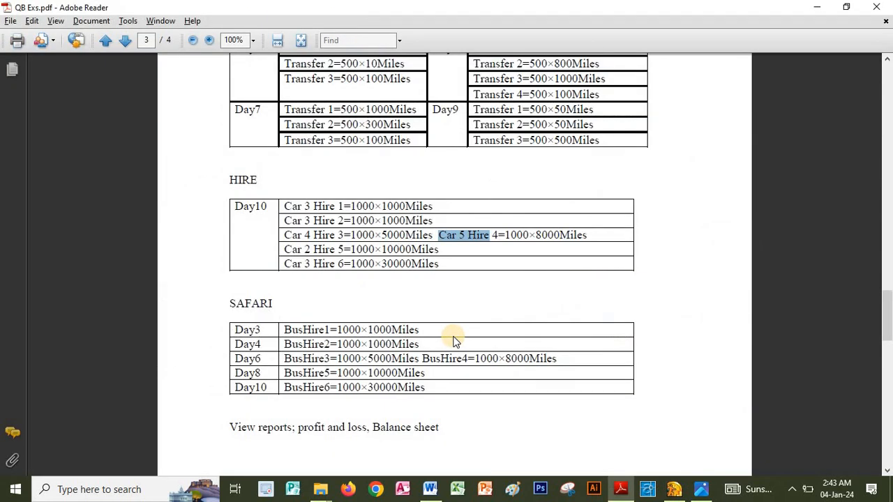
{"action": "key", "text": "alt+Tab"}
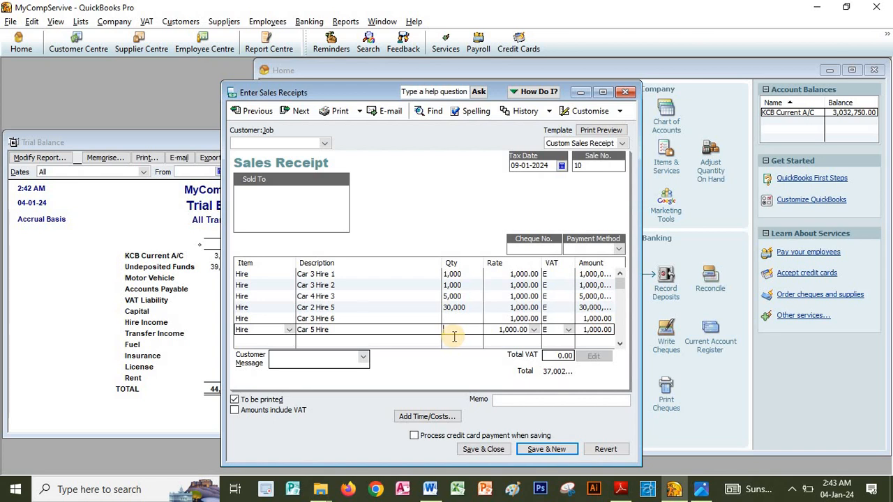
{"action": "key", "text": "alt+Tab"}
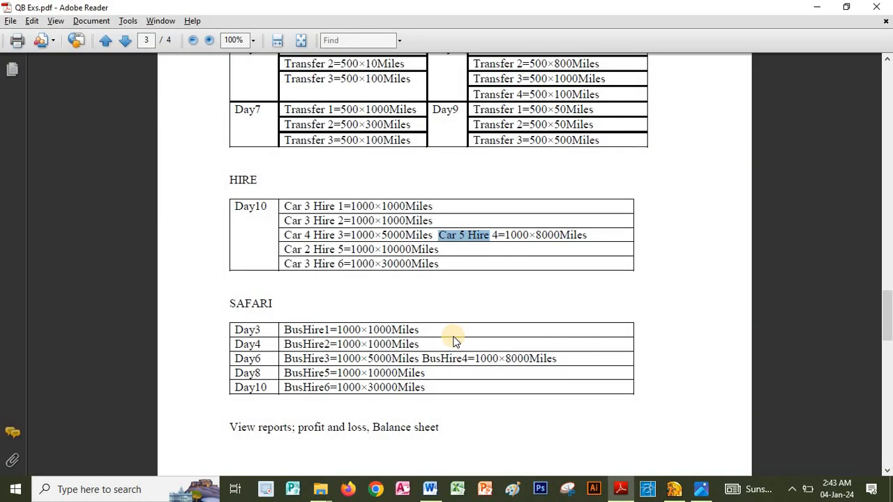
{"action": "key", "text": "alt+Tab"}
Compare the quantities already entered on the sales receipt, from Car 3 Hire 1 to Car 2 Hire 5, with QB Exs.pdf
{"action": "left_click", "coordinate": [470, 274]}
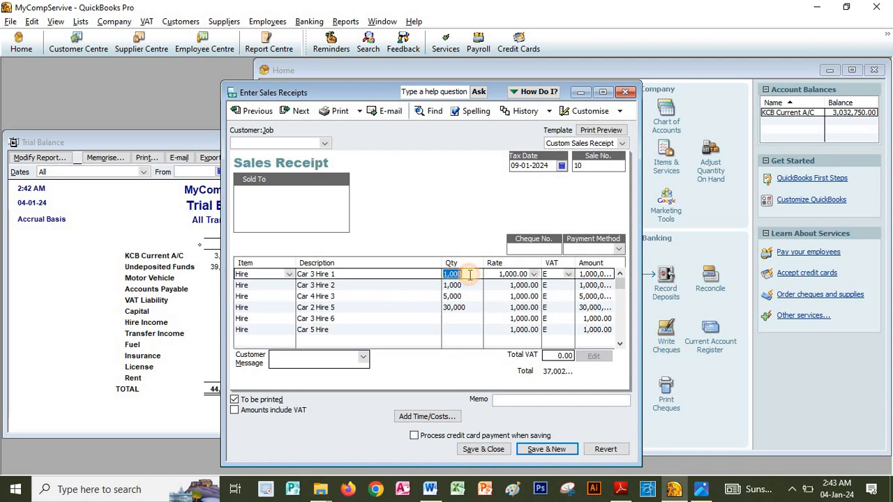
{"action": "key", "text": "alt+Tab"}
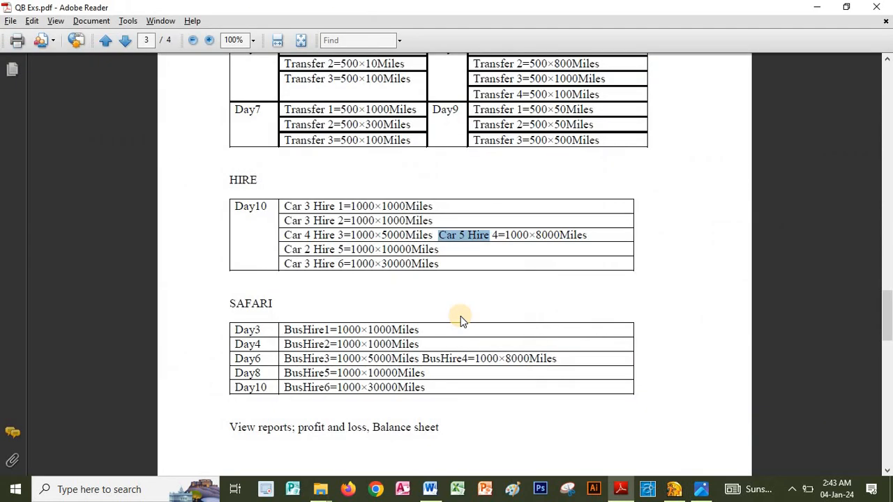
{"action": "key", "text": "alt+Tab"}
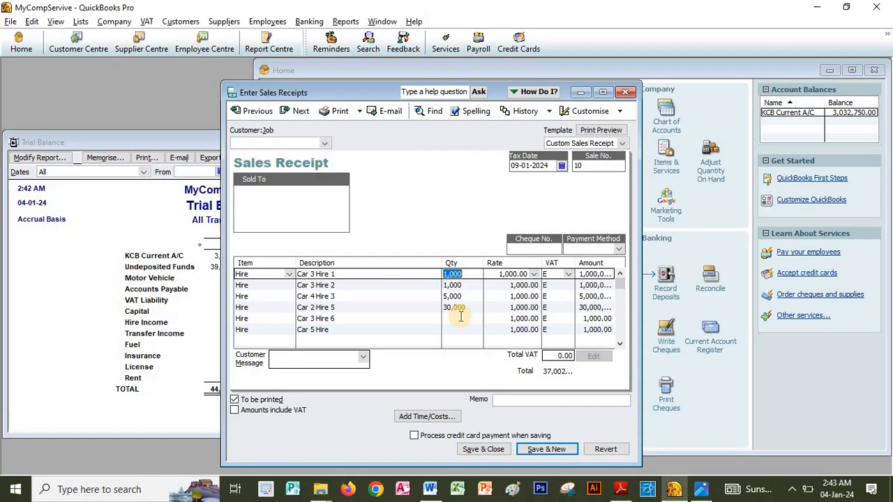
{"action": "key", "text": "alt+Tab"}
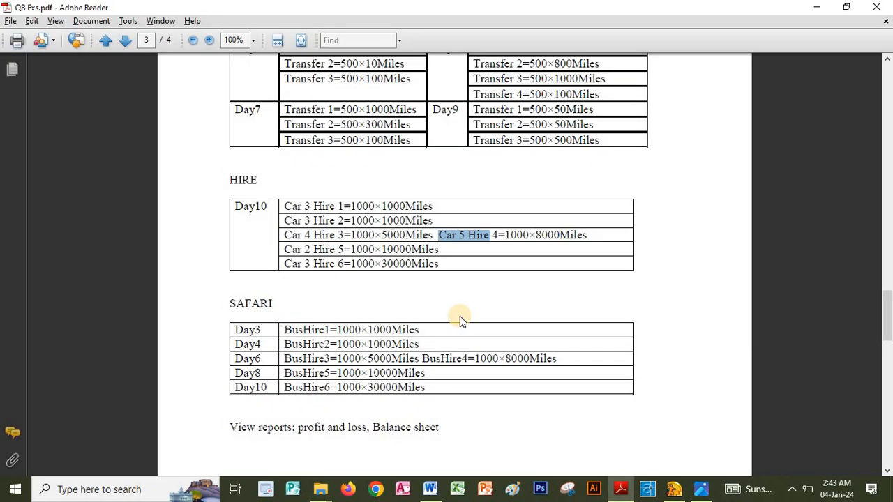
{"action": "key", "text": "alt+Tab"}
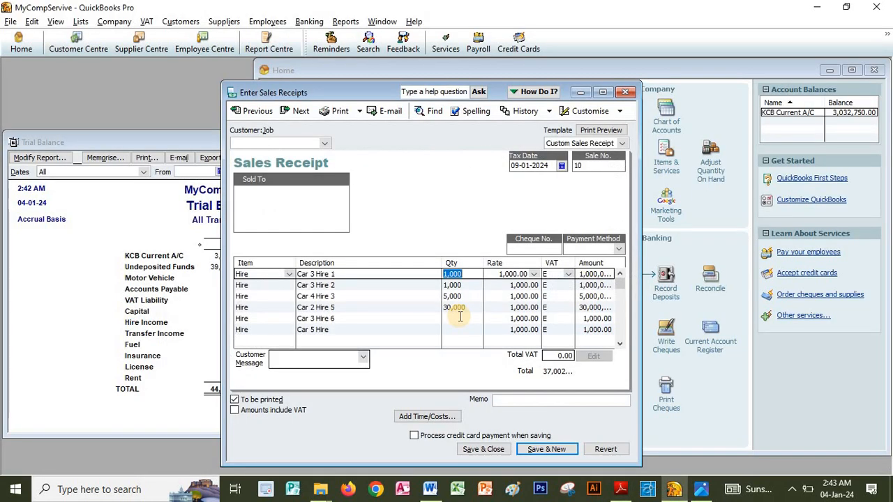
{"action": "left_click", "coordinate": [404, 298]}
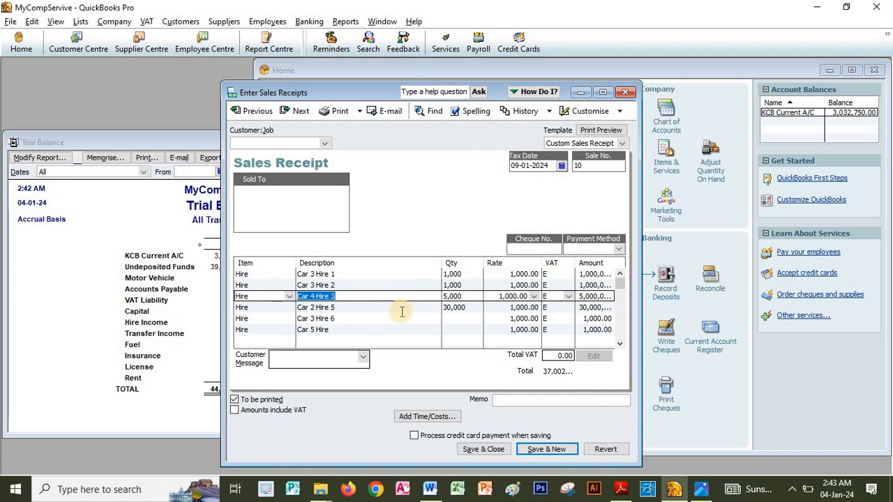
{"action": "key", "text": "alt+Tab"}
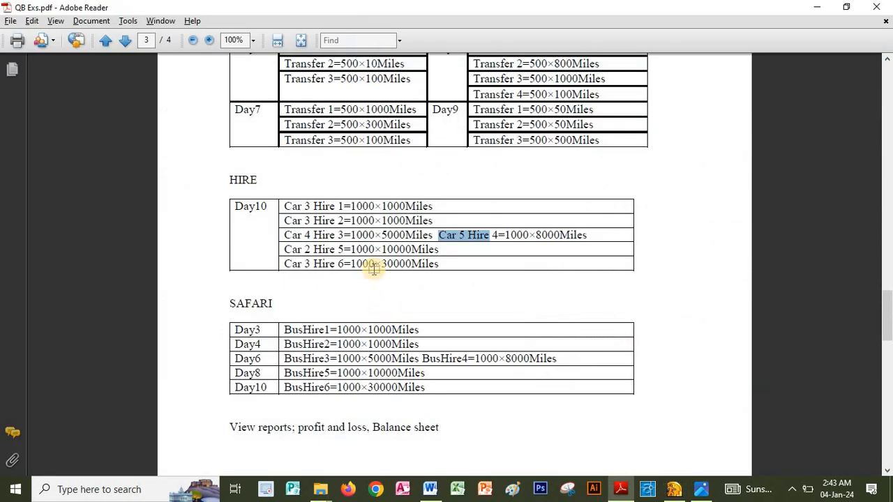
{"action": "key", "text": "alt+Tab"}
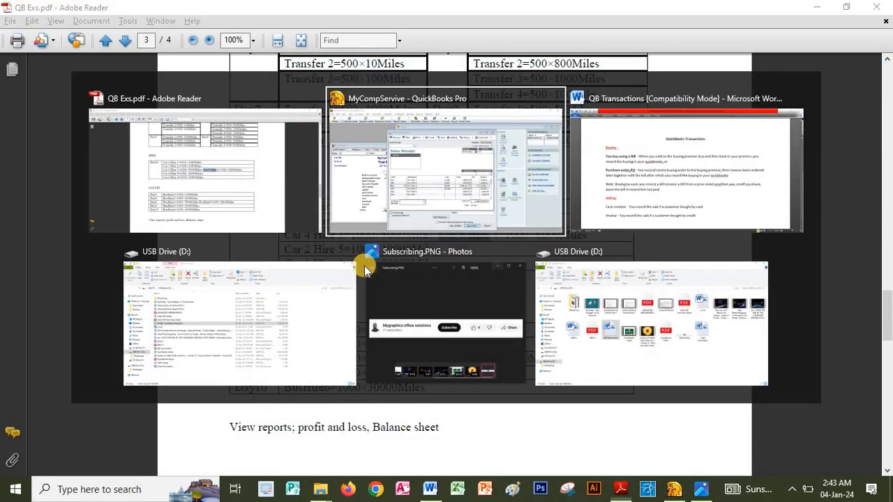
{"action": "left_click", "coordinate": [337, 311]}
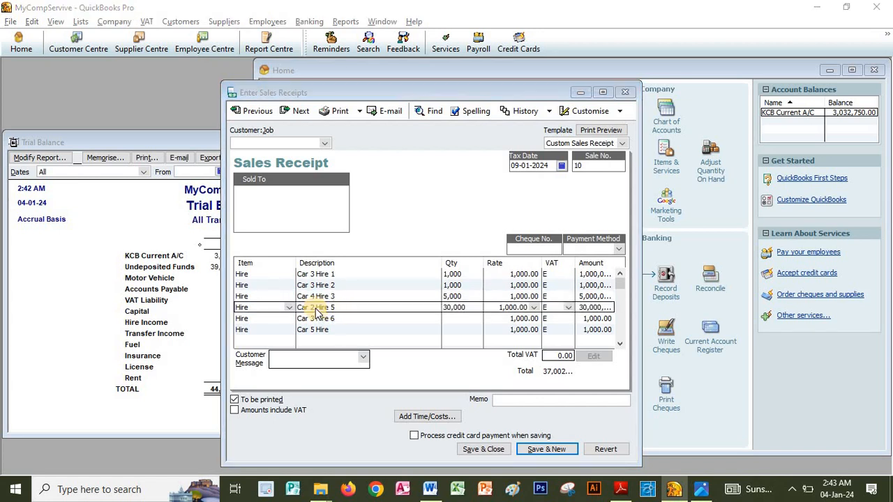
Recheck the mileages in QB Exs.pdf and set the quantities to 10,000 for Car 2 Hire 5 and 30,000 for Car 3 Hire 6
{"action": "key", "text": "alt+Tab"}
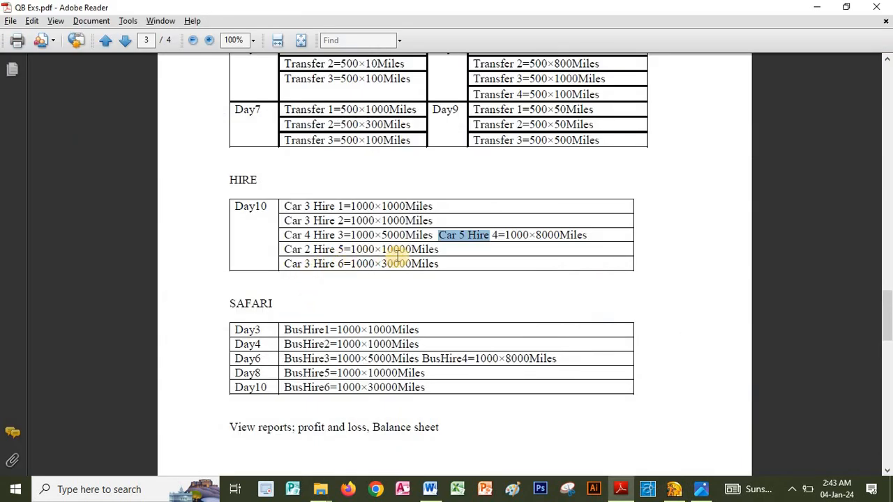
{"action": "key", "text": "alt+Tab"}
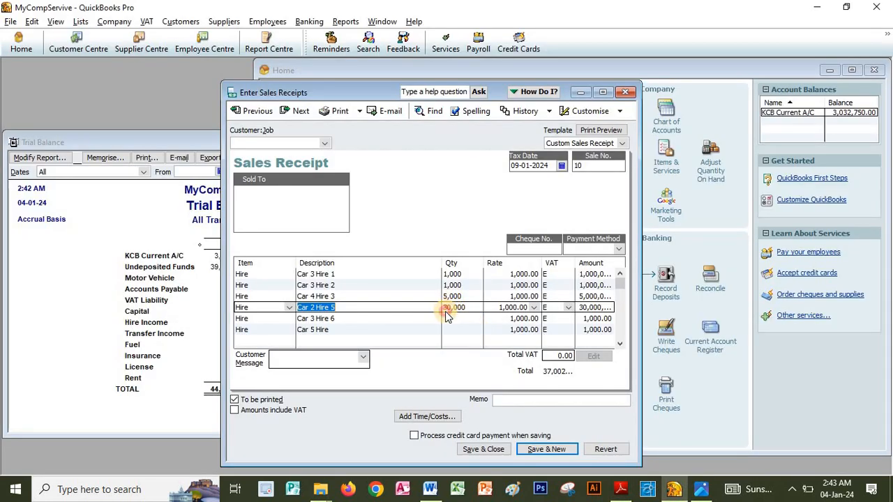
{"action": "left_click", "coordinate": [446, 309]}
{"action": "left_click", "coordinate": [466, 321]}
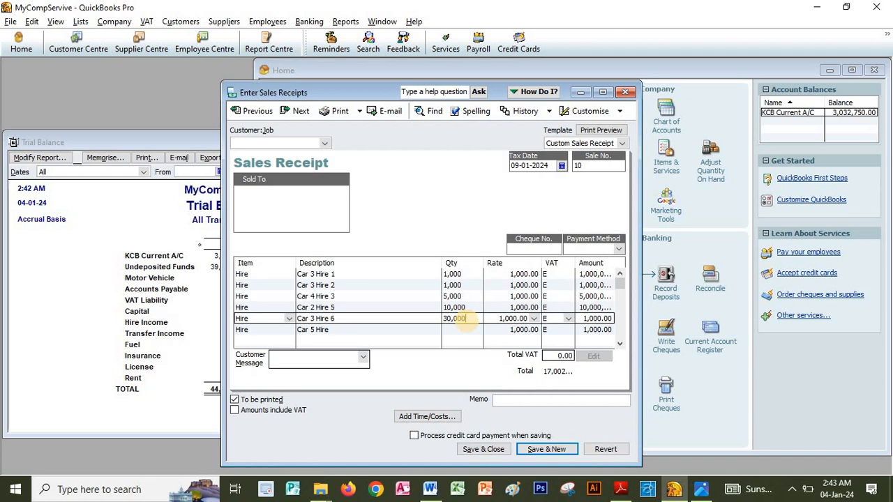
{"action": "type", "text": "30,000"}
Set the Car 5 Hire quantity to 8,000, then save the changed sales receipt and close it
{"action": "key", "text": "alt+Tab"}
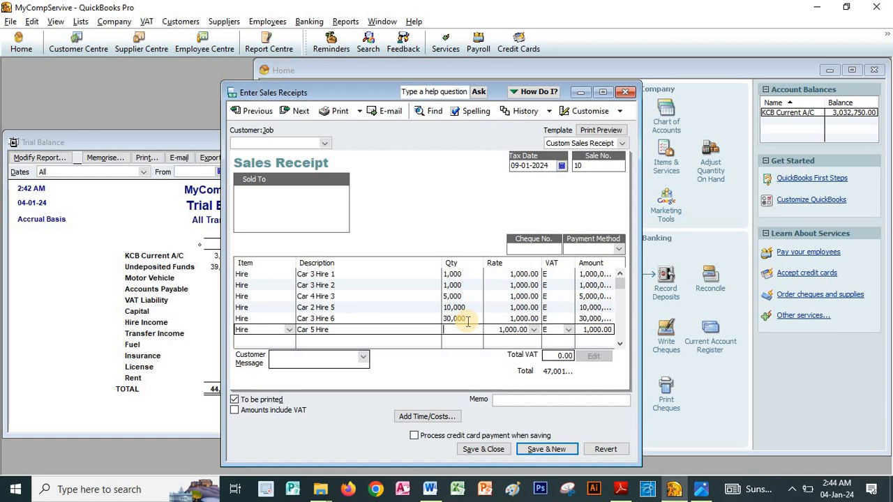
{"action": "type", "text": "8000"}
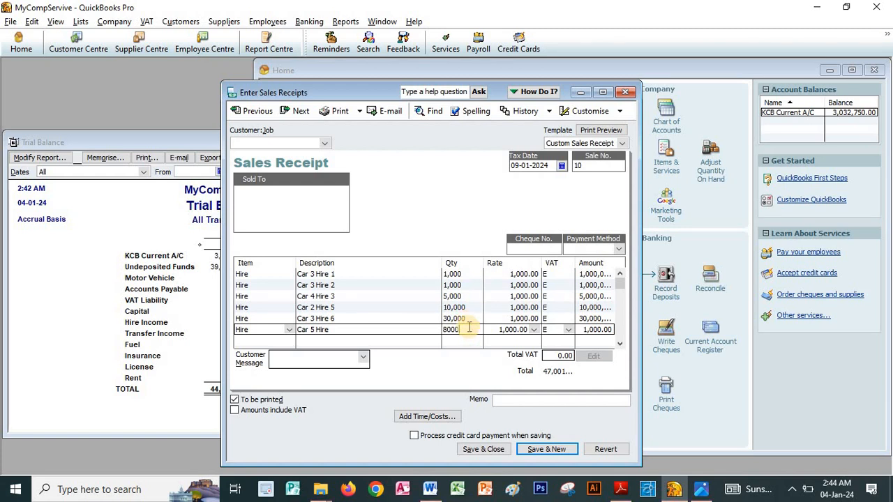
{"action": "left_click", "coordinate": [467, 322]}
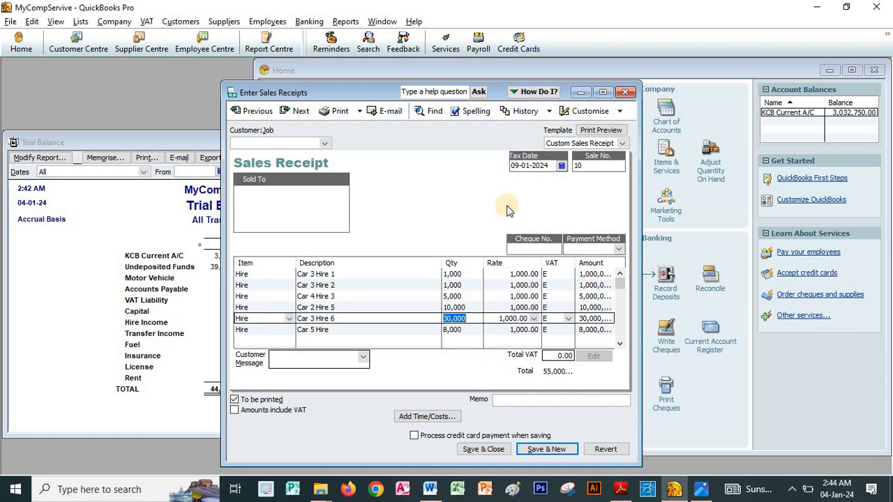
{"action": "left_click", "coordinate": [489, 449]}
{"action": "left_click", "coordinate": [395, 162]}
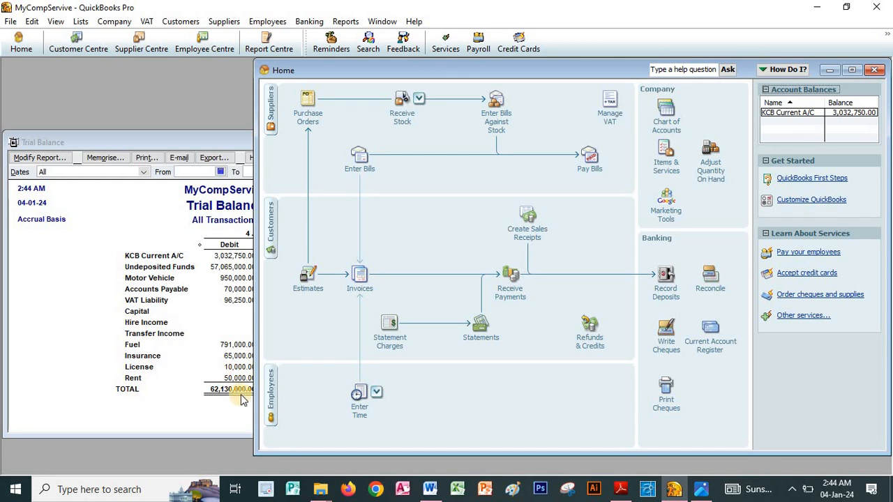
Switch to QB Exs.pdf and examine the Safari bus hires, with their days, rates and mileages
{"action": "left_click", "coordinate": [568, 432]}
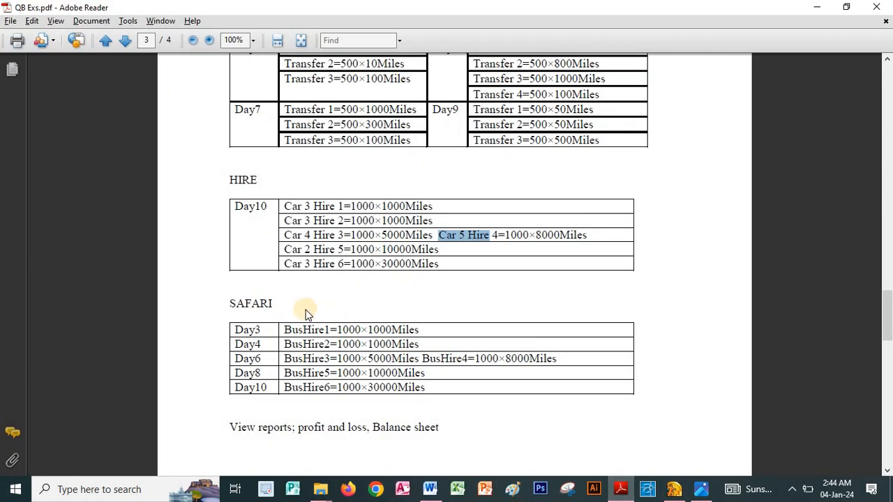
{"action": "left_click_drag", "start_coordinate": [360, 277], "coordinate": [412, 340]}
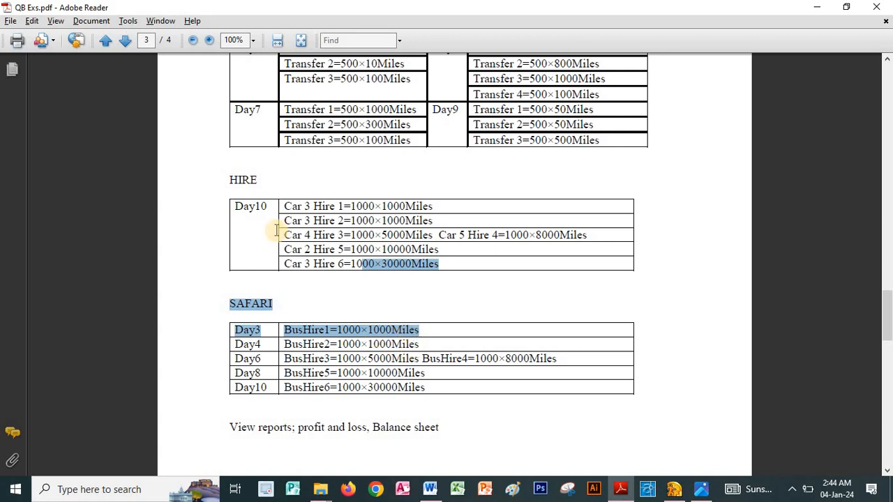
{"action": "left_click", "coordinate": [127, 21]}
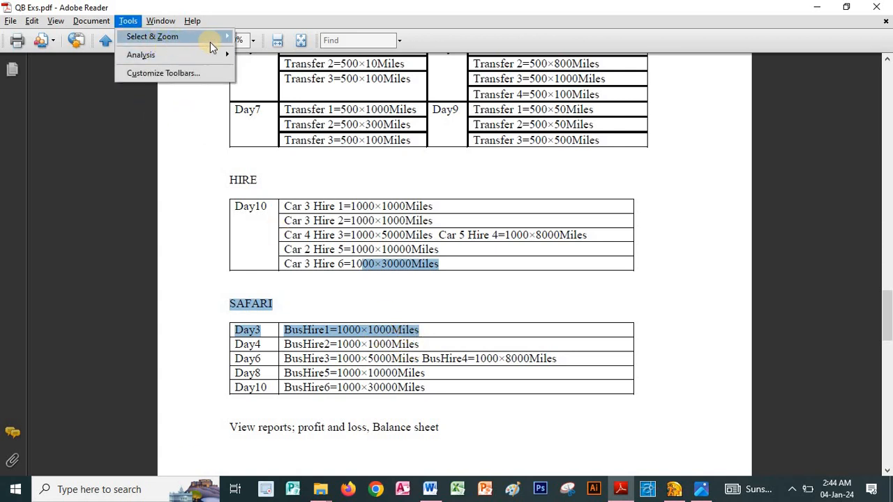
{"action": "mouse_move", "coordinate": [210, 37]}
{"action": "left_click", "coordinate": [255, 51]}
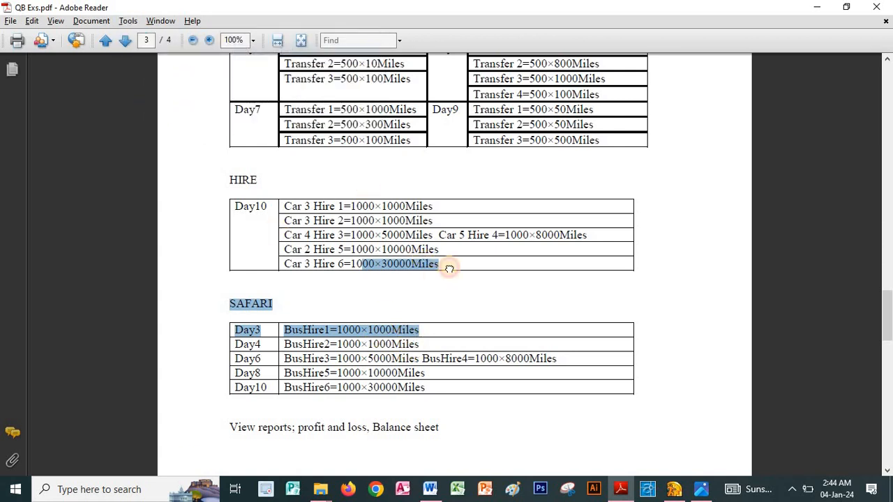
{"action": "left_click_drag", "start_coordinate": [450, 267], "coordinate": [457, 183]}
{"action": "scroll", "coordinate": [457, 182], "scroll_direction": "down", "scroll_amount": 2}
{"action": "left_click", "coordinate": [435, 216]}
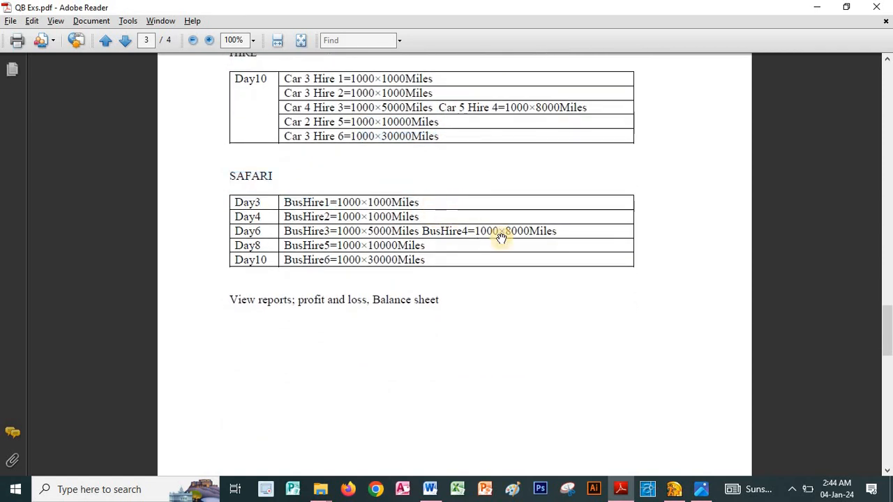
{"action": "left_click_drag", "start_coordinate": [504, 237], "coordinate": [497, 260]}
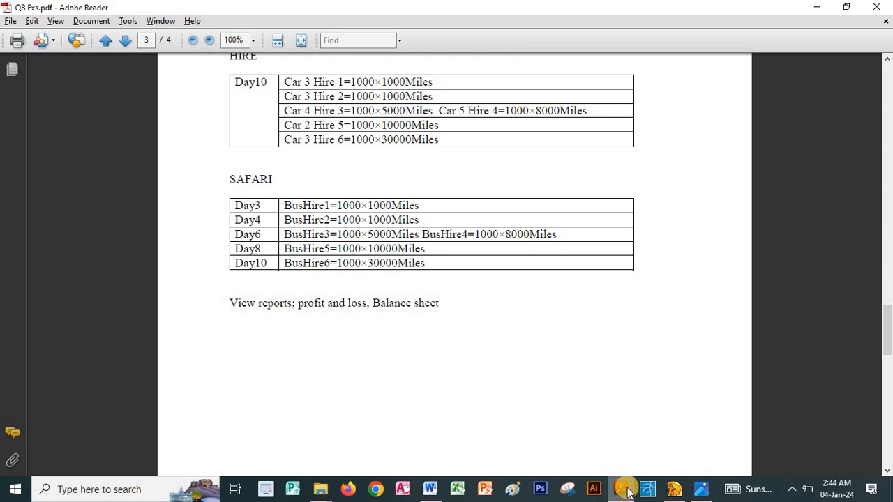
Switch to QuickBooks and open a blank sales receipt for the Safari hires
{"action": "left_click", "coordinate": [670, 489]}
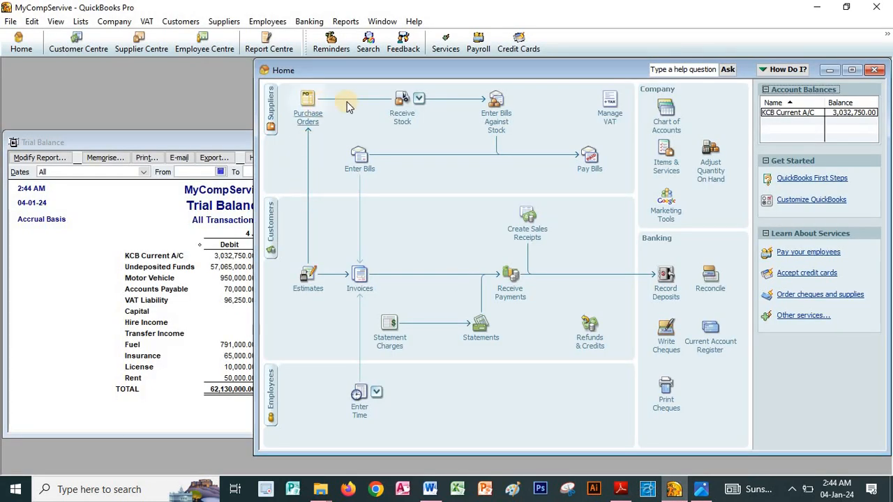
{"action": "left_click", "coordinate": [522, 240]}
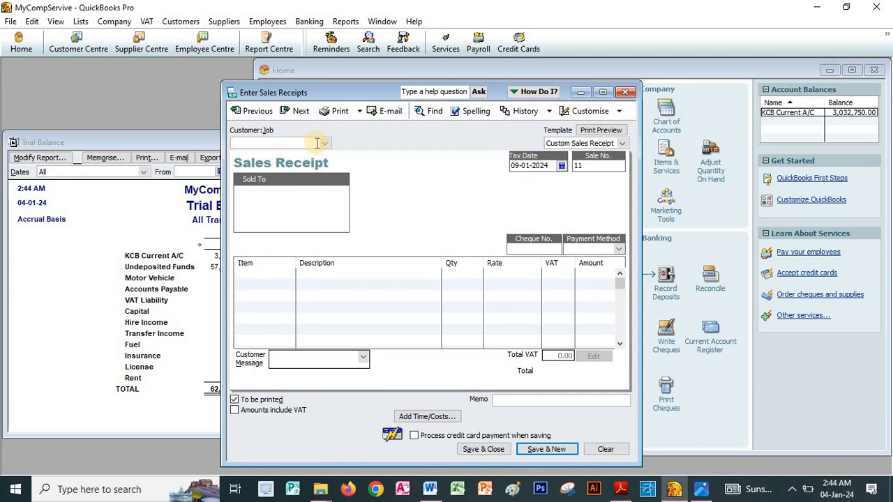
{"action": "left_click", "coordinate": [325, 143]}
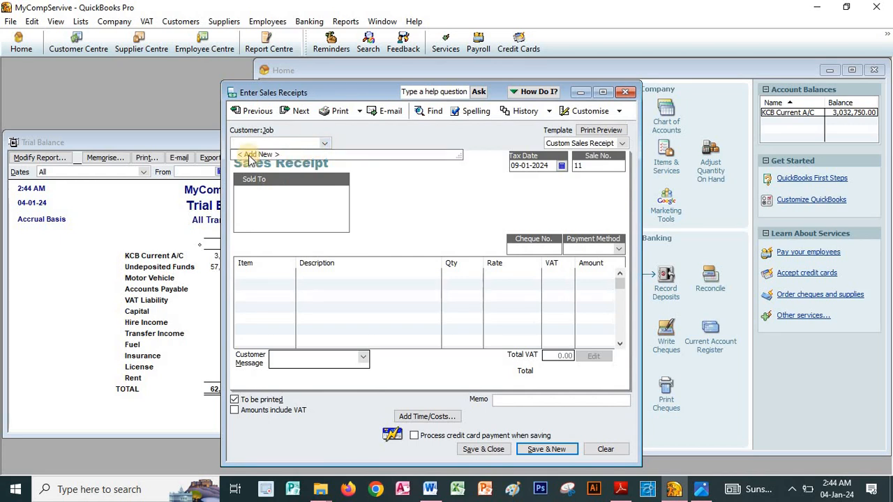
{"action": "left_click", "coordinate": [249, 157]}
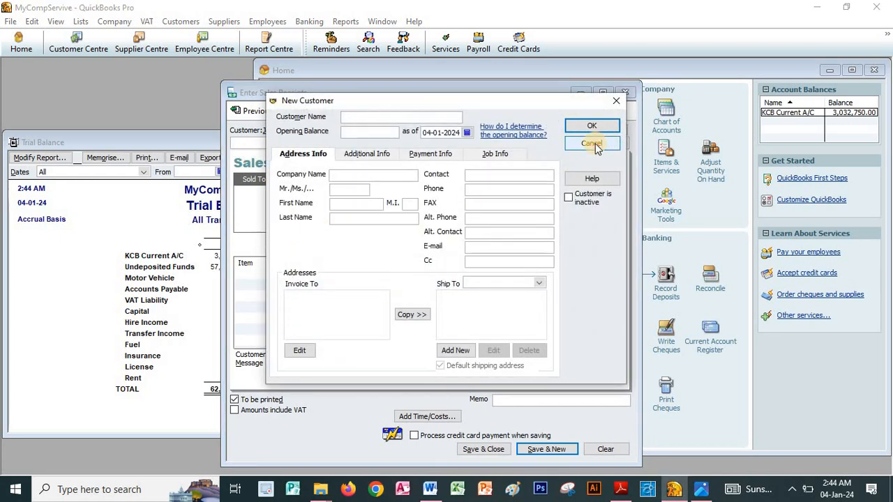
{"action": "key", "text": "Escape"}
Start a new Service item named Safari on the first receipt line, with a rate of 1,000 and sales VAT code E (Exempt)
{"action": "left_click", "coordinate": [289, 276]}
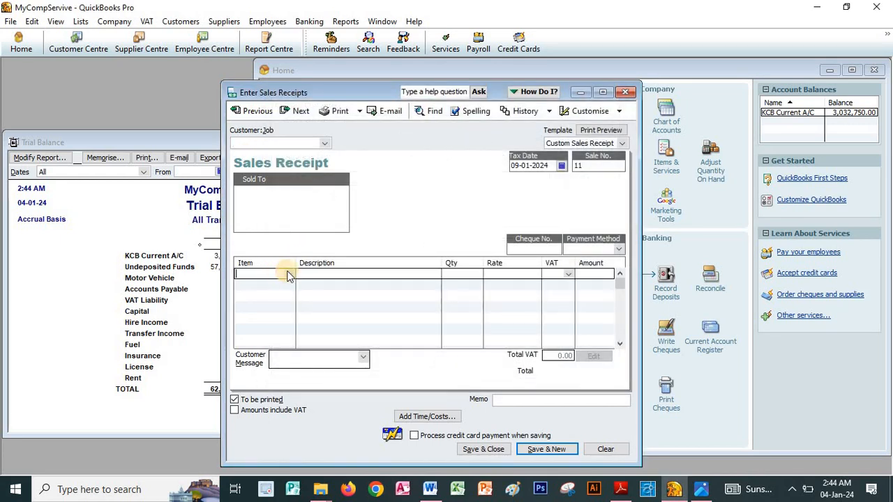
{"action": "left_click", "coordinate": [253, 285]}
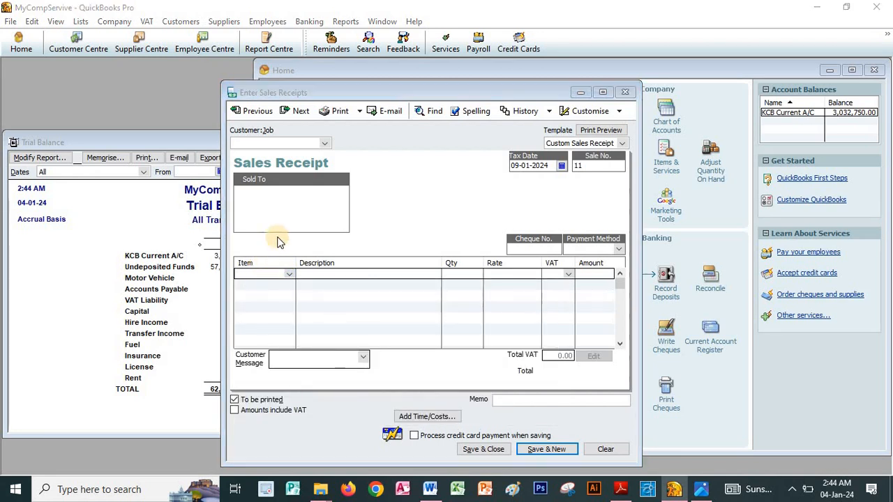
{"action": "left_click", "coordinate": [80, 160]}
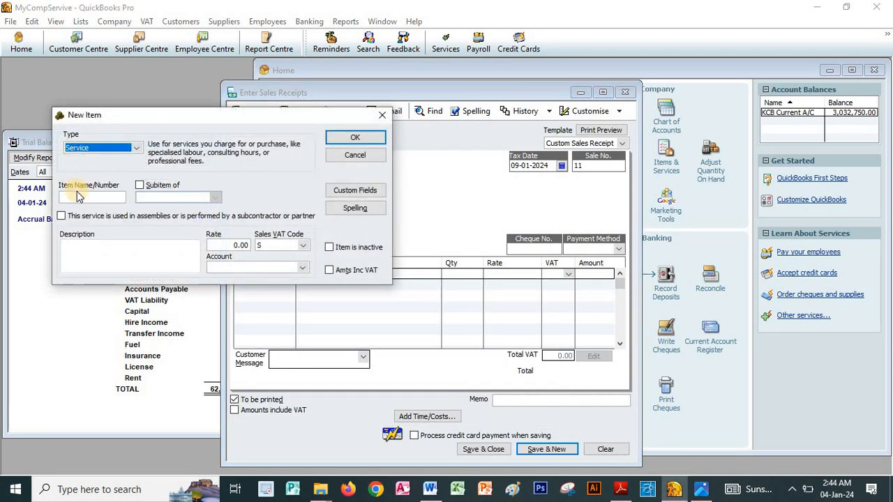
{"action": "left_click", "coordinate": [81, 197]}
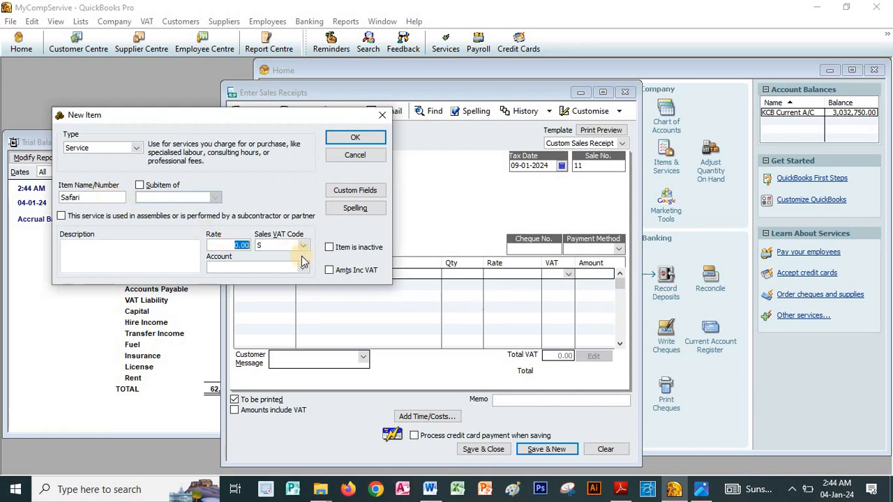
{"action": "left_click", "coordinate": [620, 490]}
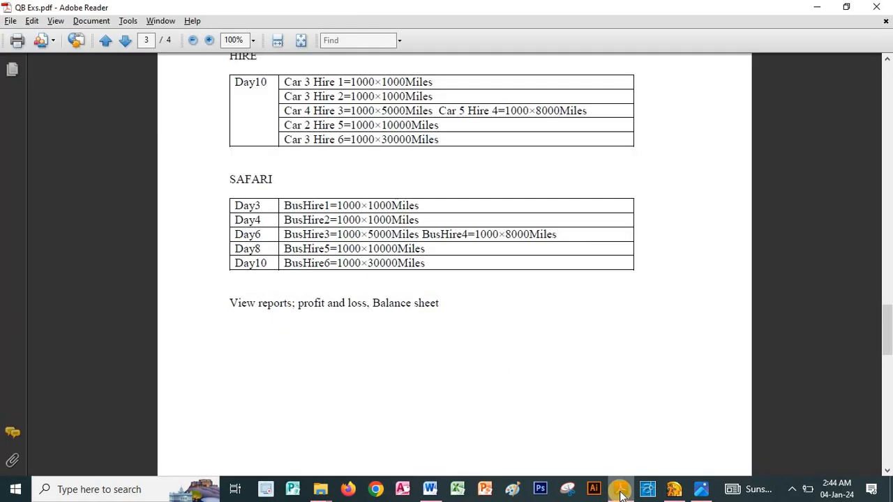
{"action": "left_click", "coordinate": [620, 489]}
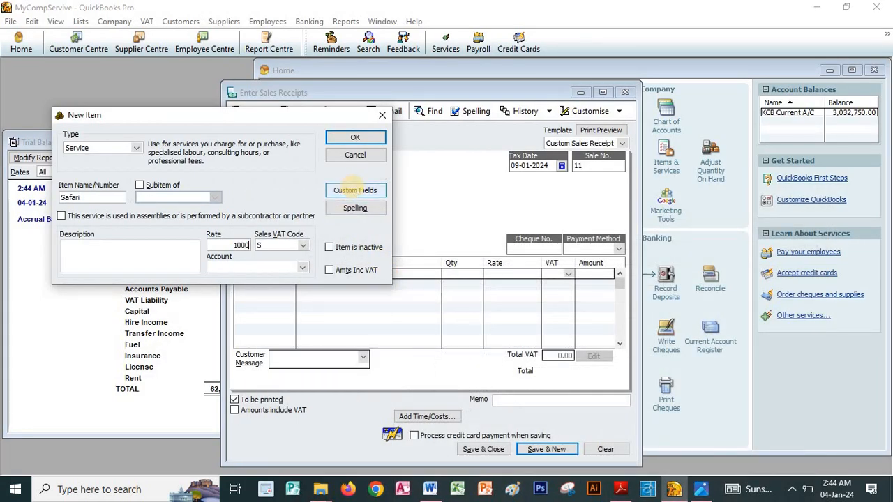
{"action": "left_click", "coordinate": [303, 246]}
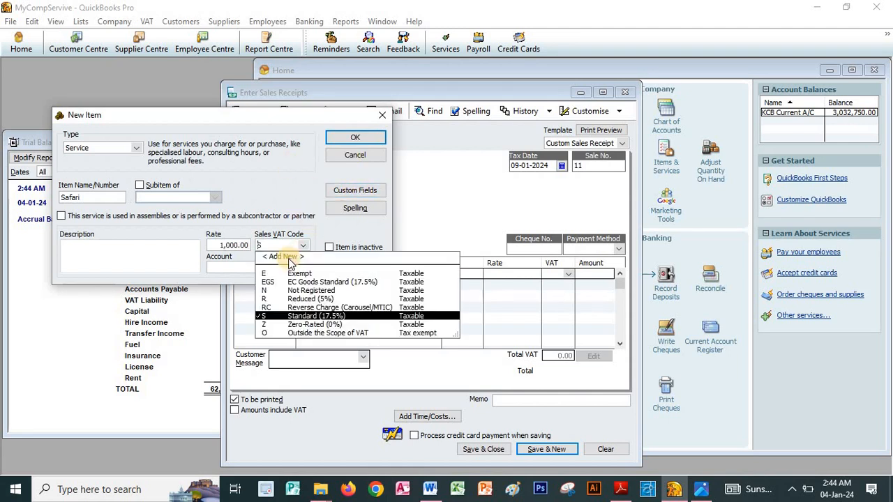
{"action": "left_click", "coordinate": [297, 274]}
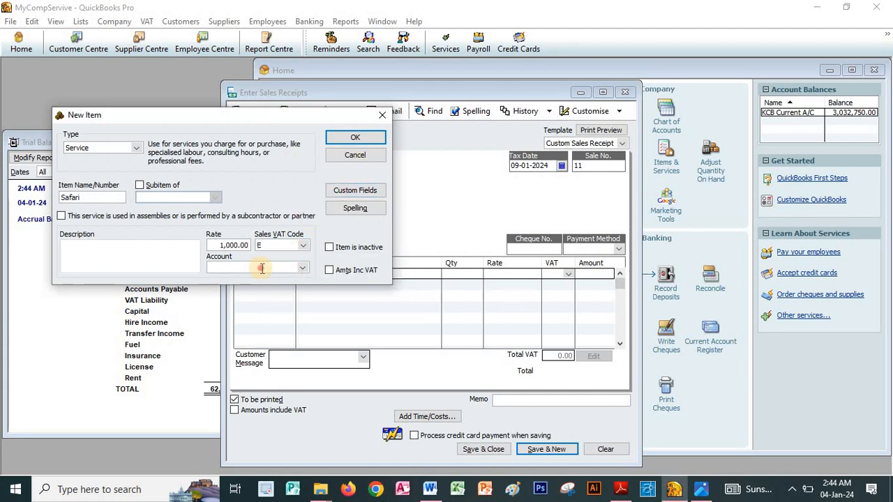
{"action": "key", "text": "Tab"}
Assign the Safari item to a new income account named Safari Income, and save the item onto the receipt
{"action": "left_click", "coordinate": [304, 270]}
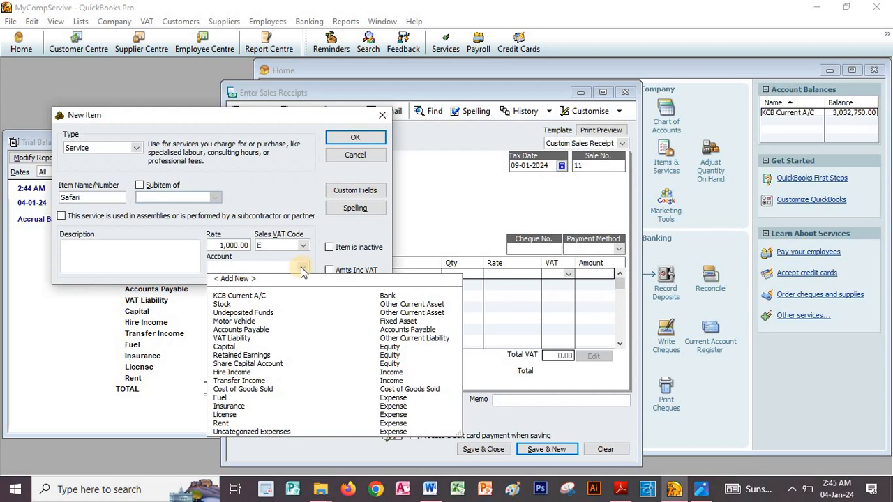
{"action": "left_click", "coordinate": [244, 278]}
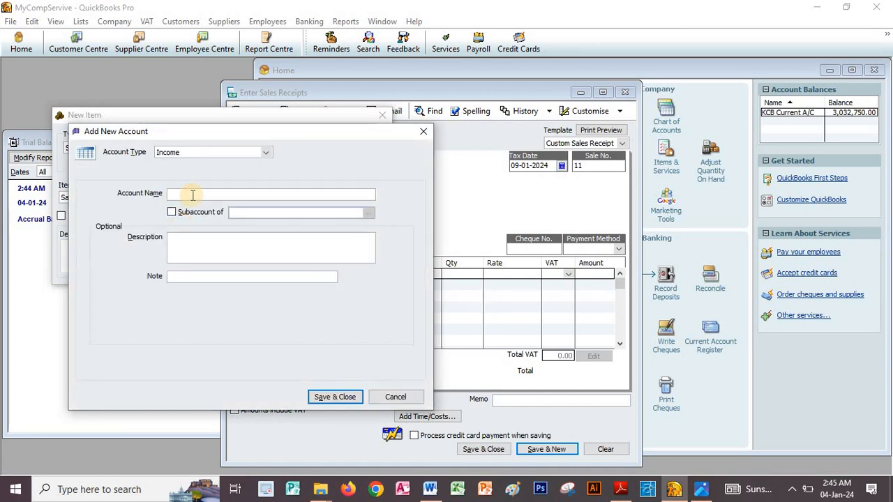
{"action": "type", "text": "Safari Income"}
{"action": "left_click", "coordinate": [325, 395]}
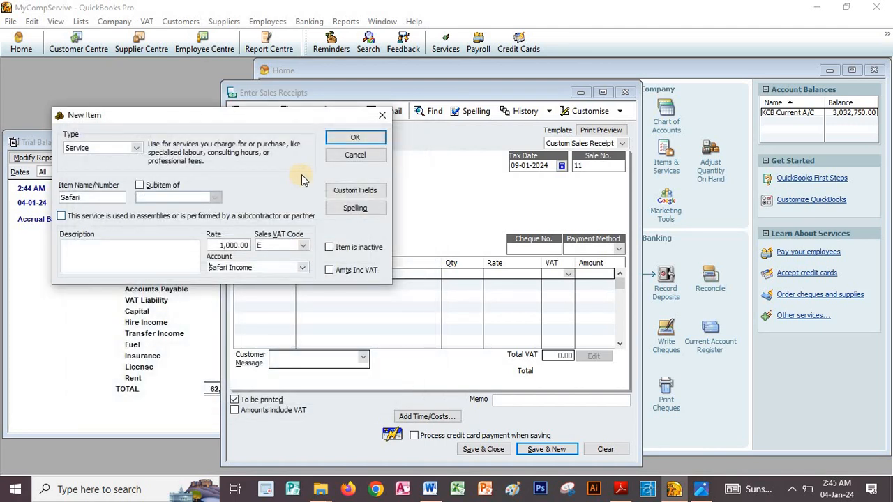
{"action": "left_click", "coordinate": [349, 137]}
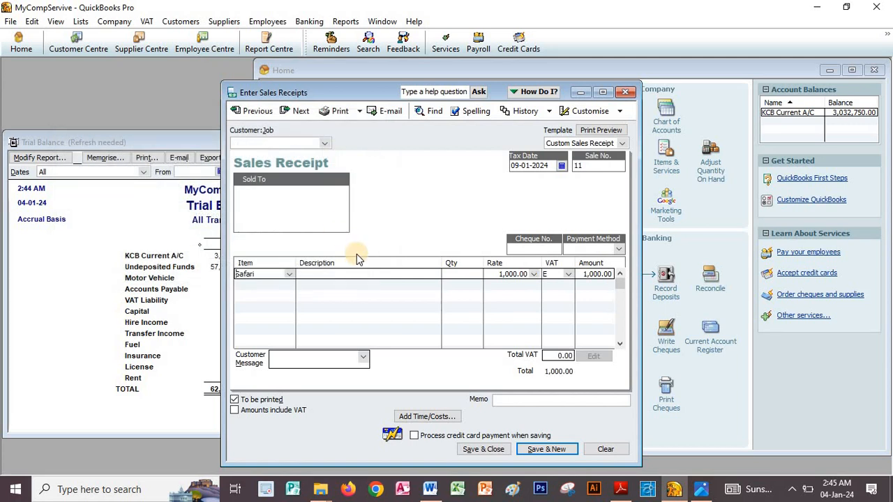
Check the Safari entries in QB Exs.pdf and put the Safari item on the second to fifth lines of the sales receipt
{"action": "left_click", "coordinate": [274, 283]}
{"action": "key", "text": "alt+Tab"}
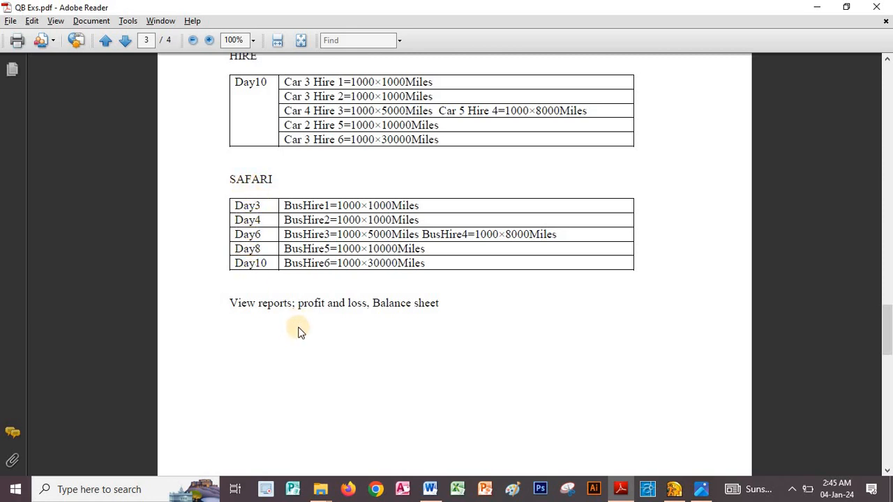
{"action": "key", "text": "alt+Tab"}
{"action": "left_click", "coordinate": [288, 285]}
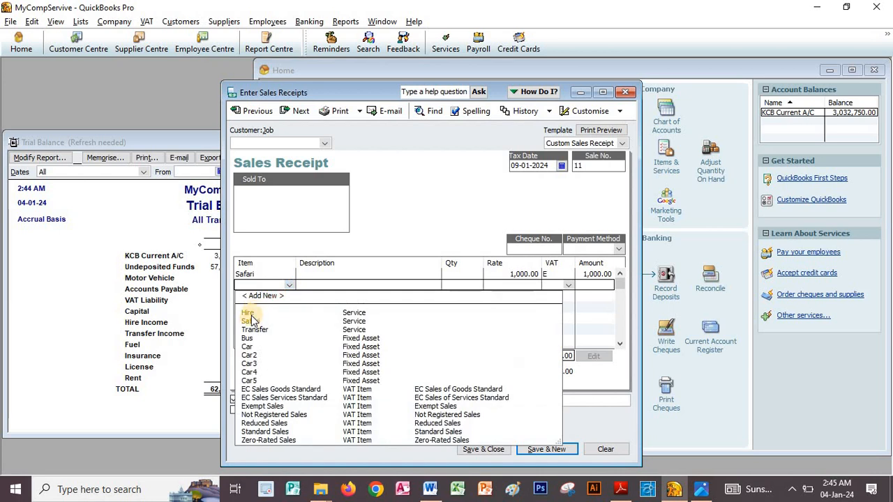
{"action": "left_click", "coordinate": [249, 321]}
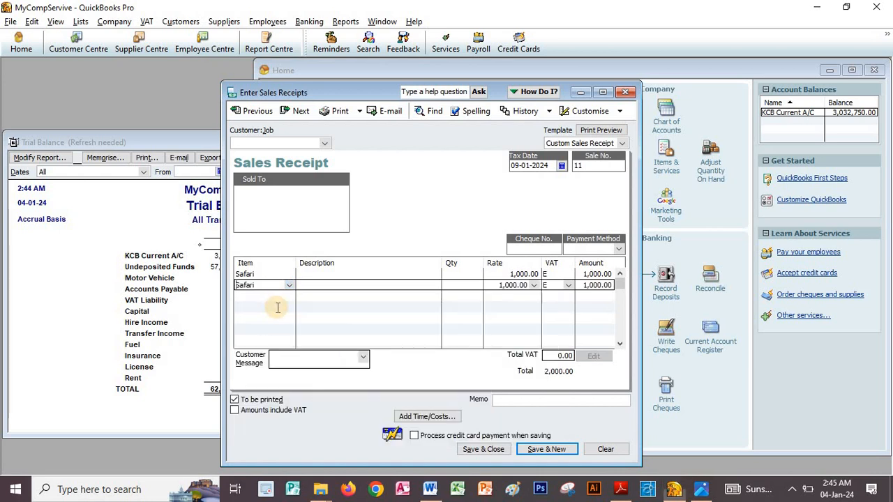
{"action": "left_click", "coordinate": [290, 298]}
{"action": "left_click", "coordinate": [290, 298]}
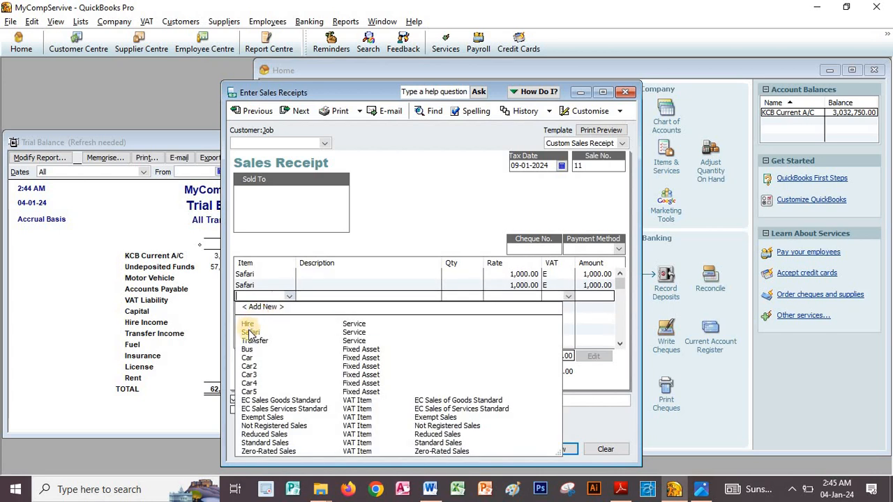
{"action": "left_click", "coordinate": [248, 332]}
{"action": "left_click", "coordinate": [263, 308]}
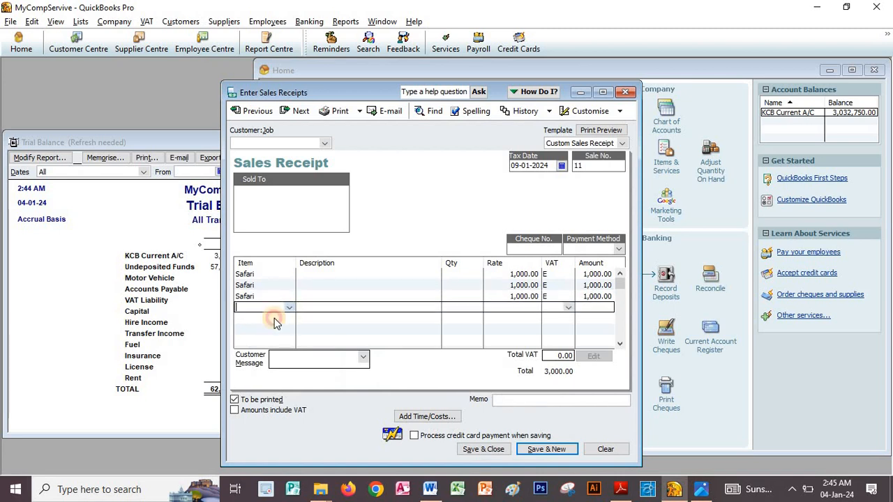
{"action": "left_click", "coordinate": [289, 308]}
{"action": "left_click", "coordinate": [248, 346]}
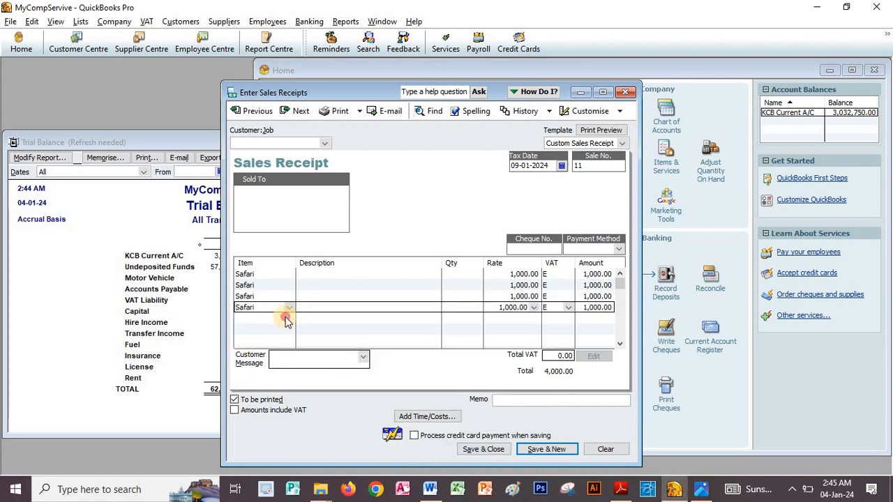
{"action": "left_click", "coordinate": [286, 319]}
{"action": "left_click", "coordinate": [288, 319]}
{"action": "left_click", "coordinate": [253, 351]}
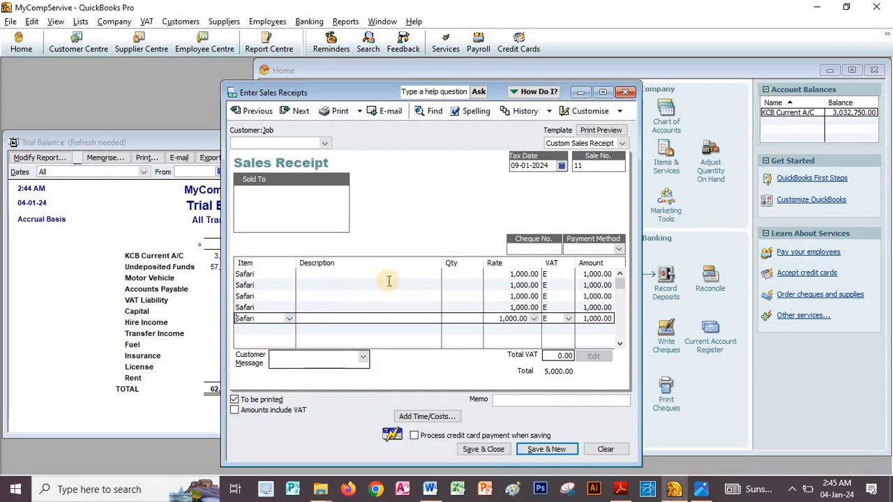
Copy the text BusHire1 from the Safari table in QB Exs.pdf into the description of the first QuickBooks receipt line
{"action": "left_click", "coordinate": [399, 274]}
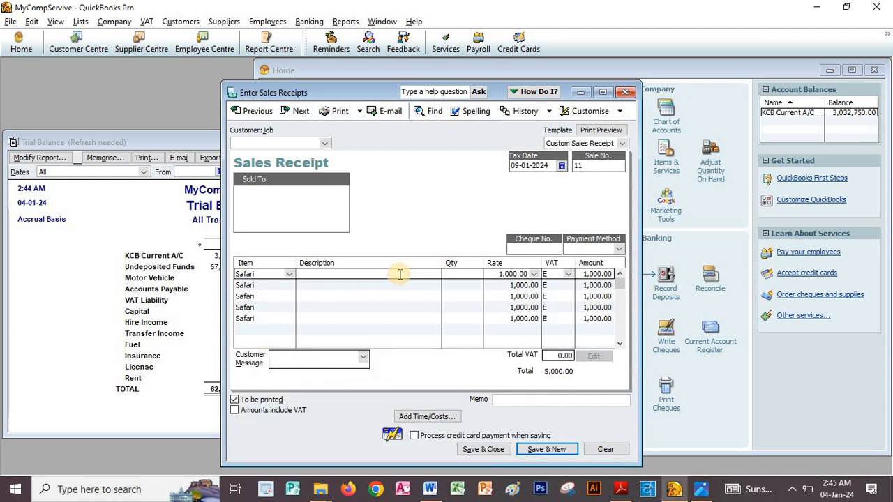
{"action": "key", "text": "alt+Tab"}
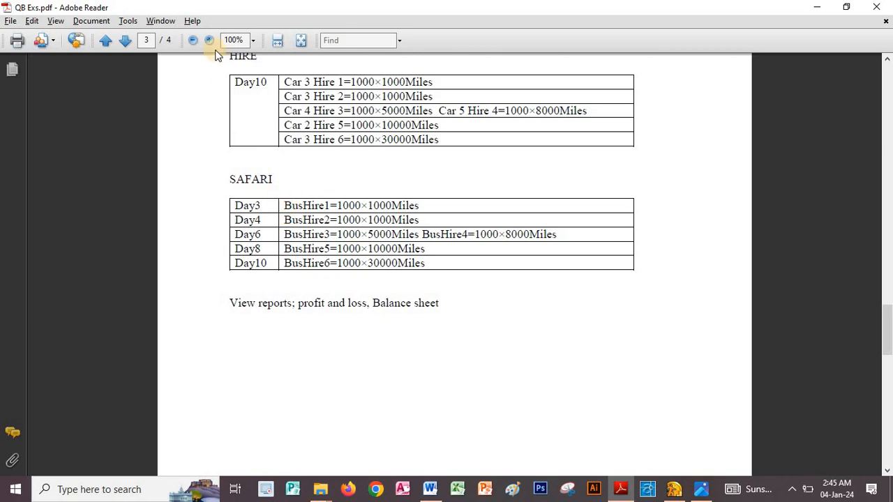
{"action": "left_click", "coordinate": [126, 21]}
{"action": "mouse_move", "coordinate": [155, 41]}
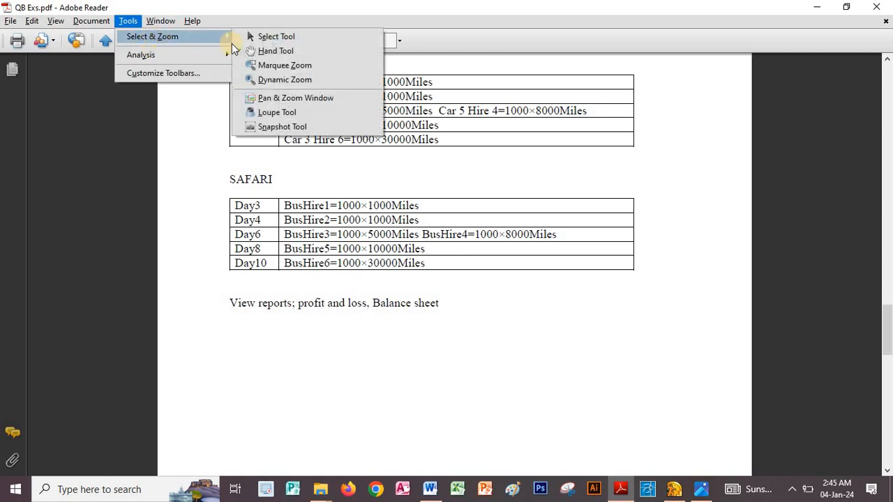
{"action": "left_click", "coordinate": [261, 34]}
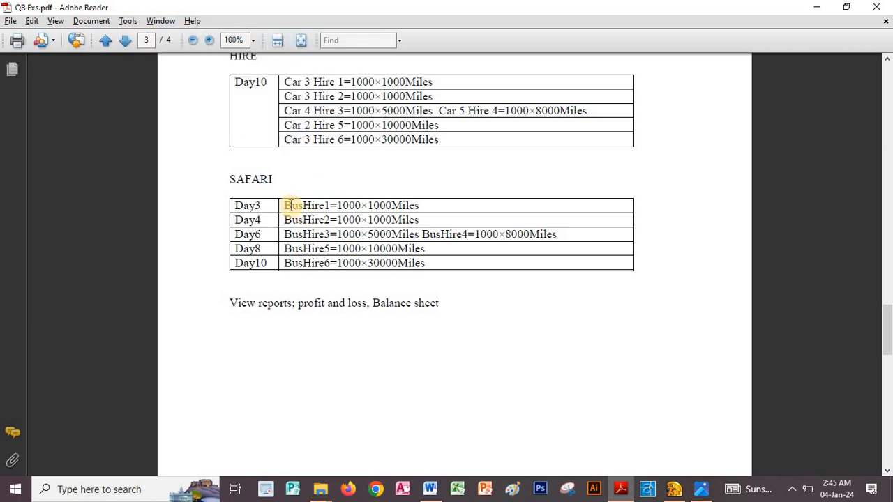
{"action": "left_click_drag", "start_coordinate": [286, 205], "coordinate": [325, 203]}
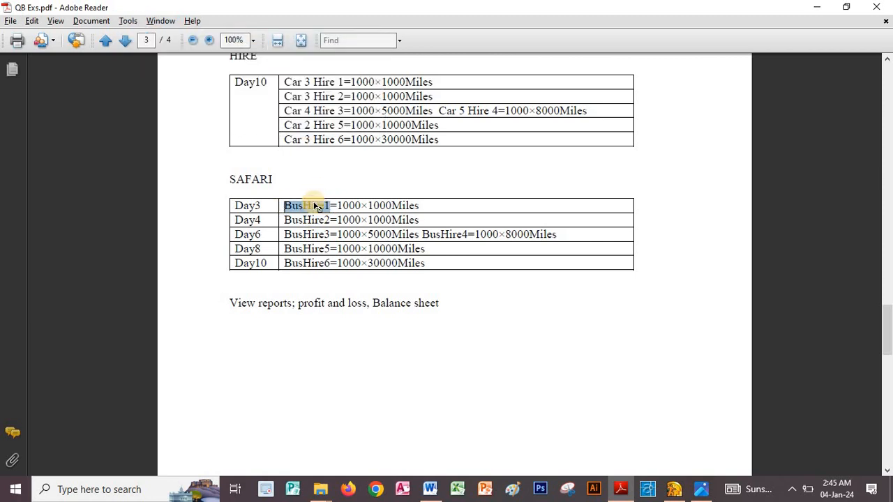
{"action": "right_click", "coordinate": [307, 204]}
{"action": "left_click", "coordinate": [330, 212]}
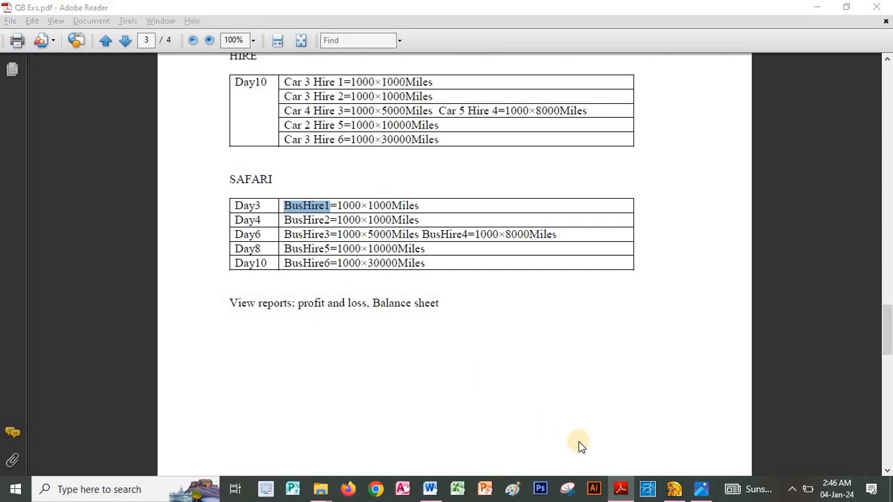
{"action": "left_click", "coordinate": [674, 489]}
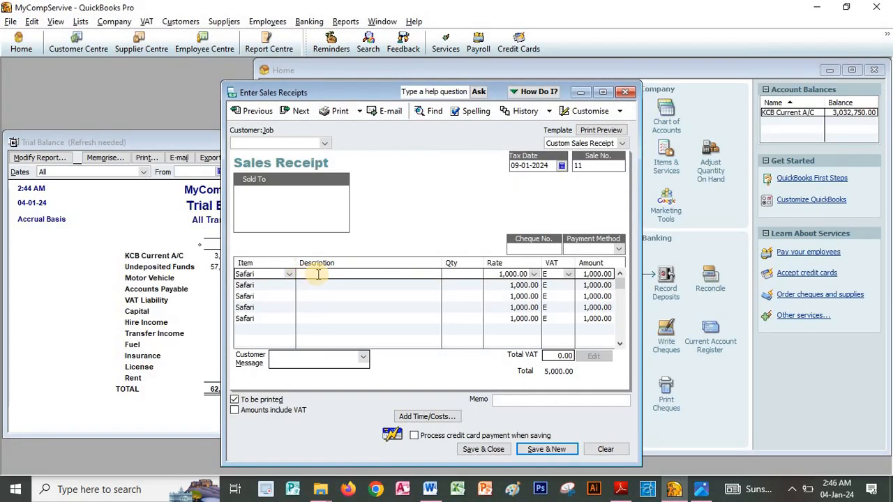
{"action": "right_click", "coordinate": [317, 274]}
{"action": "left_click", "coordinate": [349, 331]}
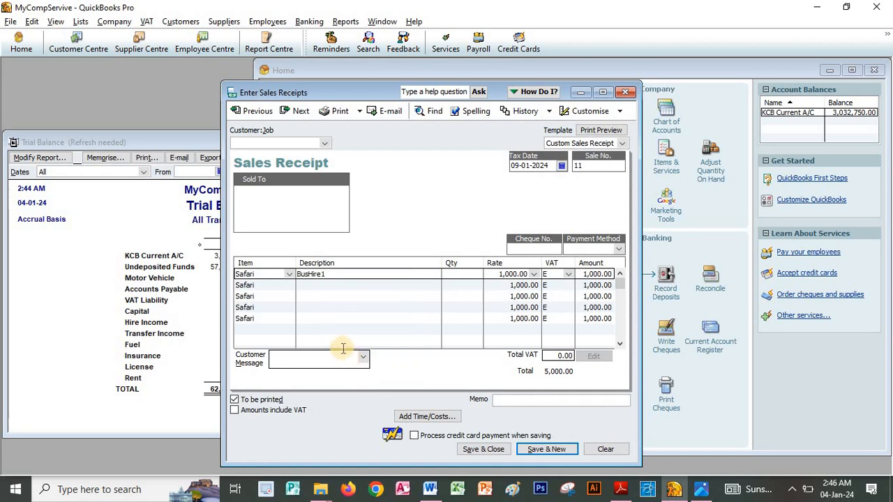
Copy the text BusHire2 from QB Exs.pdf into the description of the second line of the QuickBooks sales receipt
{"action": "left_click", "coordinate": [632, 490]}
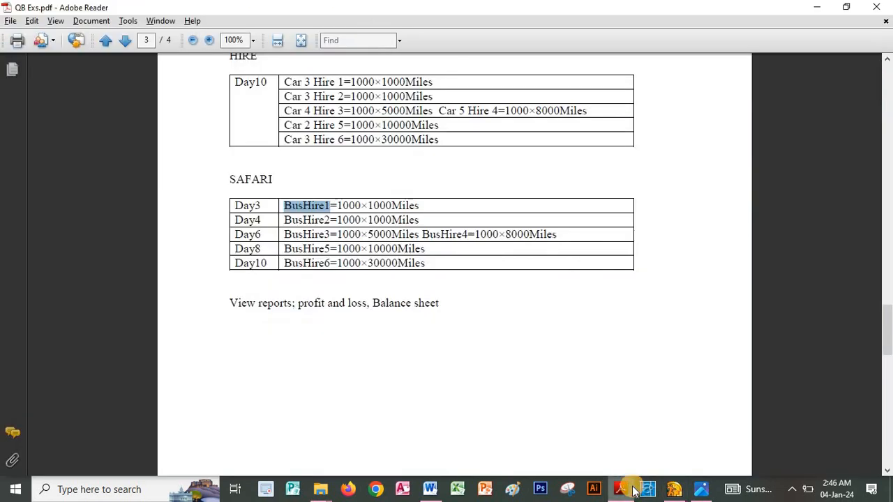
{"action": "left_click", "coordinate": [285, 220]}
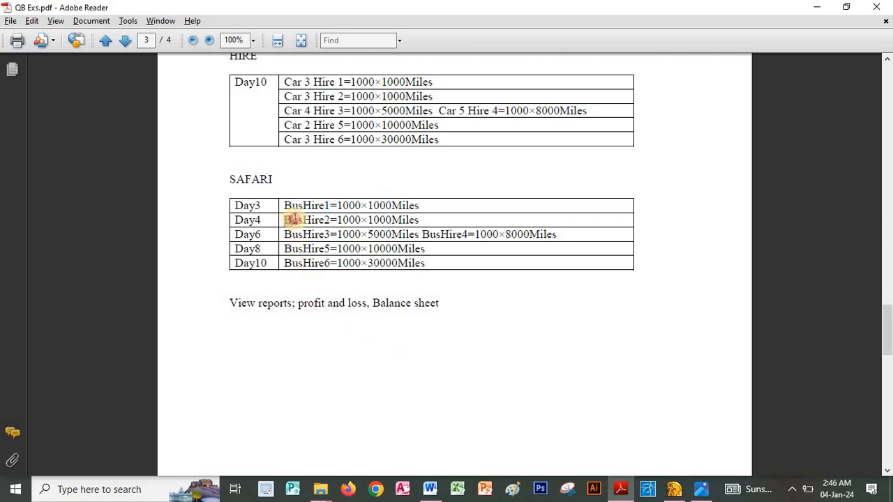
{"action": "left_click_drag", "start_coordinate": [294, 219], "coordinate": [332, 219]}
{"action": "right_click", "coordinate": [325, 222]}
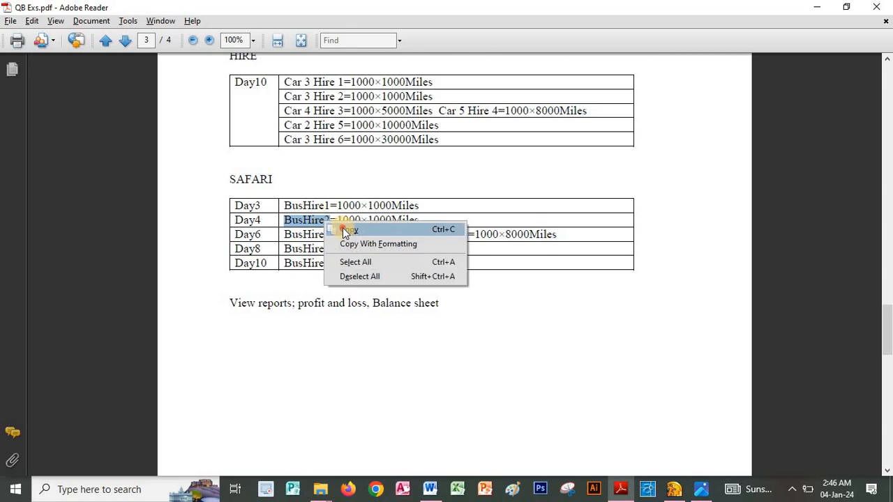
{"action": "left_click", "coordinate": [338, 229]}
{"action": "left_click", "coordinate": [620, 490]}
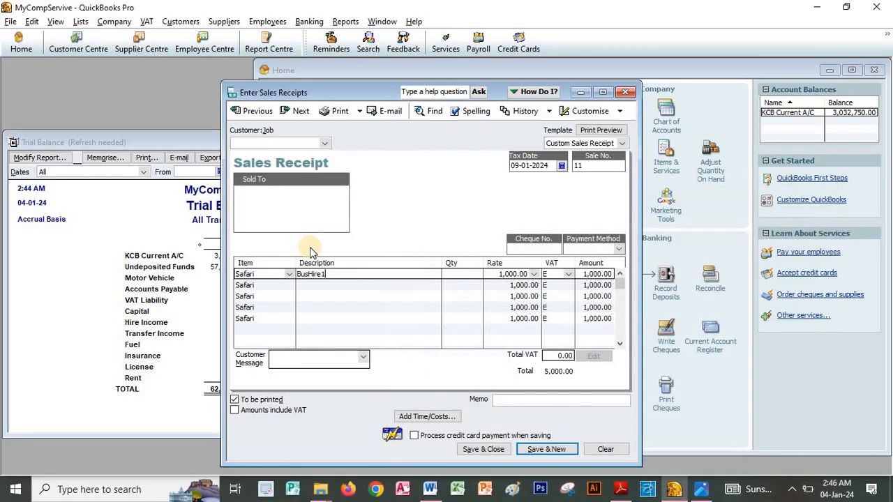
{"action": "right_click", "coordinate": [321, 284]}
{"action": "left_click", "coordinate": [352, 339]}
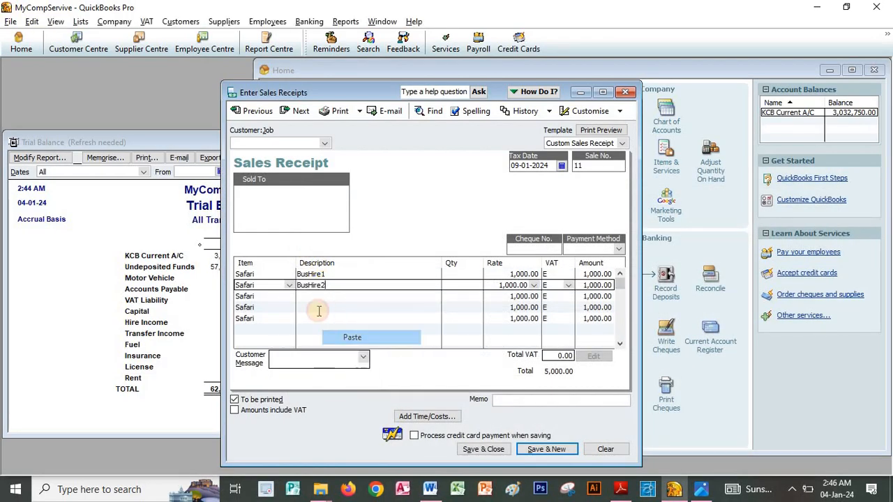
Paste the copied text BusHire2 into the descriptions of the third, fourth and fifth Safari lines
{"action": "right_click", "coordinate": [319, 298]}
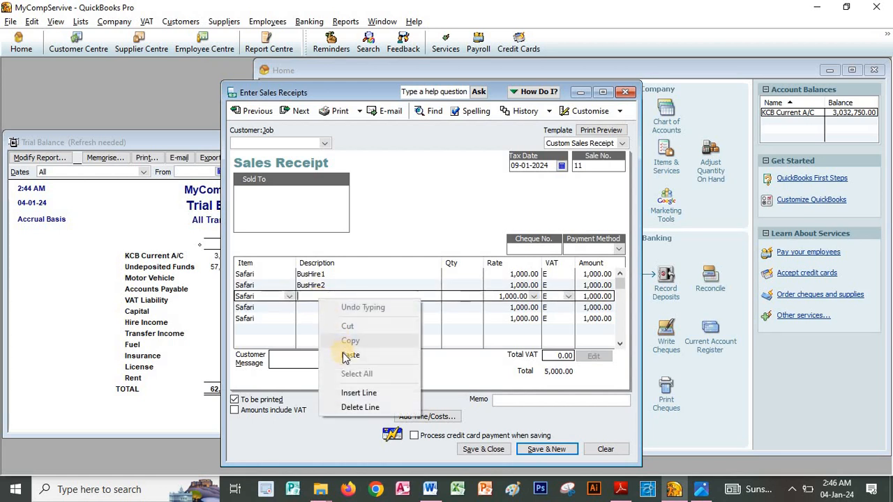
{"action": "left_click", "coordinate": [352, 350]}
{"action": "right_click", "coordinate": [304, 308]}
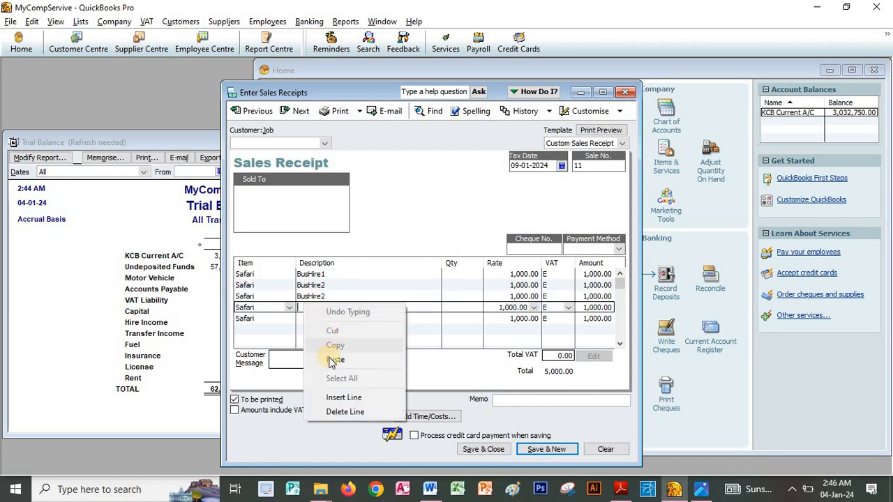
{"action": "left_click", "coordinate": [337, 360]}
{"action": "right_click", "coordinate": [314, 320]}
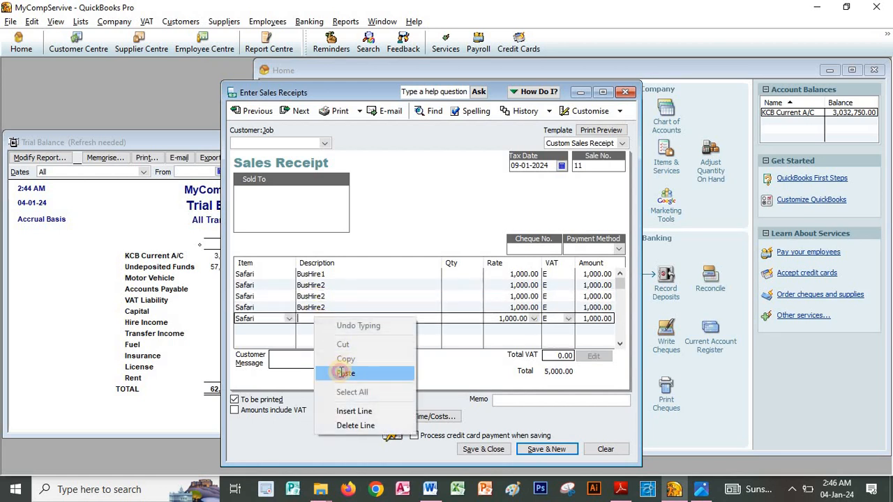
{"action": "left_click", "coordinate": [346, 372]}
Renumber the descriptions of the third to fifth receipt lines as BusHire3, BusHire4 and BusHire5
{"action": "left_click", "coordinate": [620, 489]}
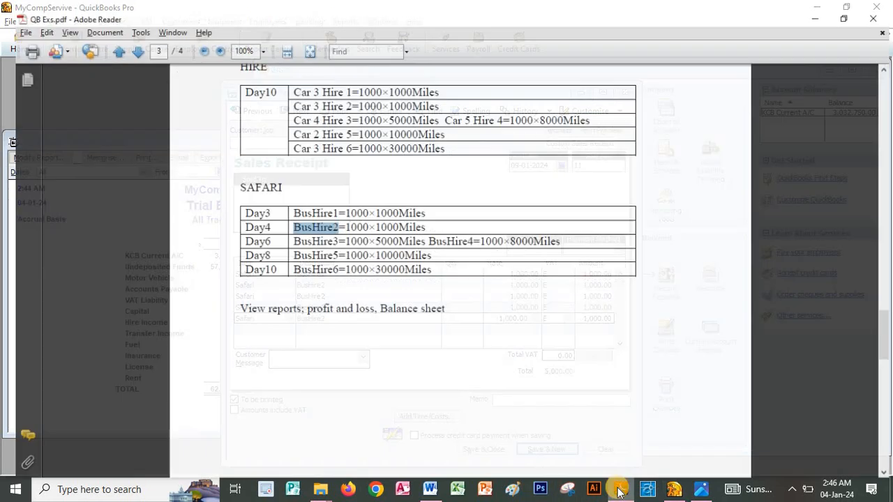
{"action": "left_click", "coordinate": [620, 489]}
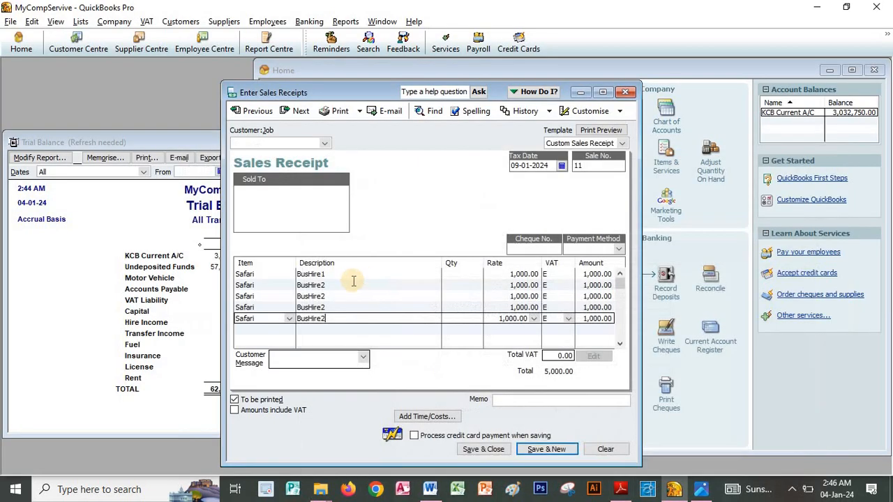
{"action": "left_click", "coordinate": [333, 297]}
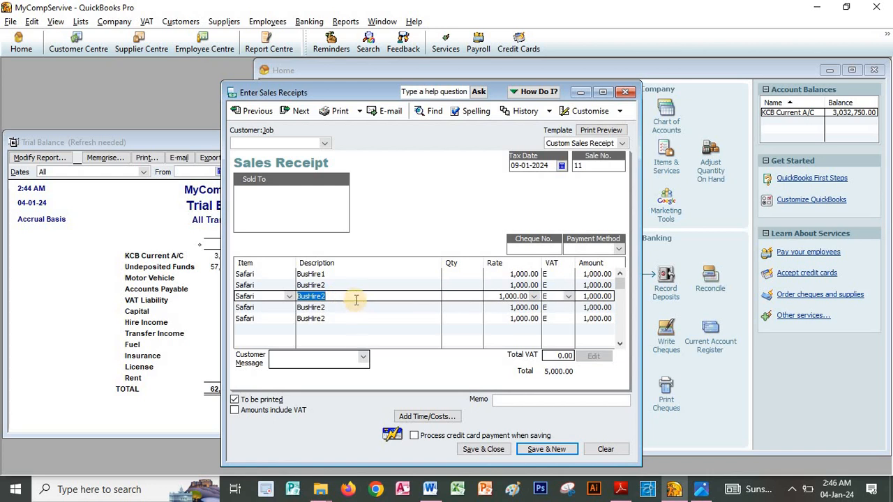
{"action": "left_click", "coordinate": [354, 296]}
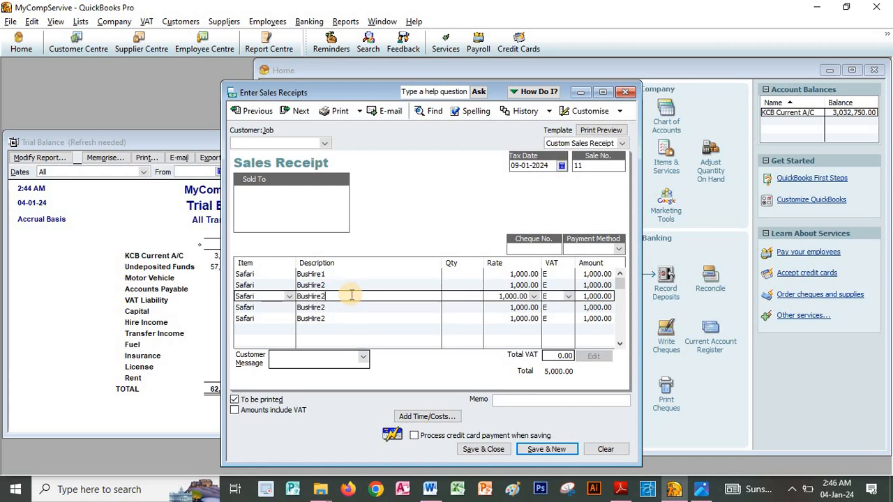
{"action": "type", "text": "3"}
{"action": "key", "text": "Down"}
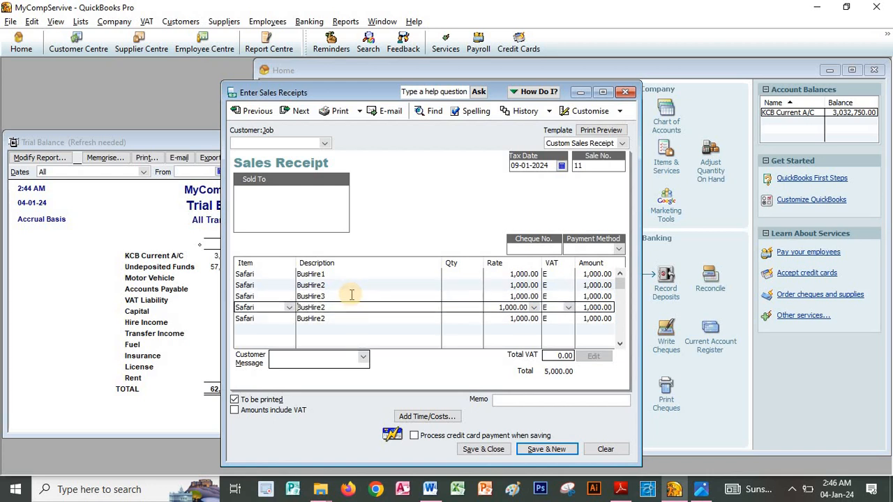
{"action": "left_click", "coordinate": [342, 310]}
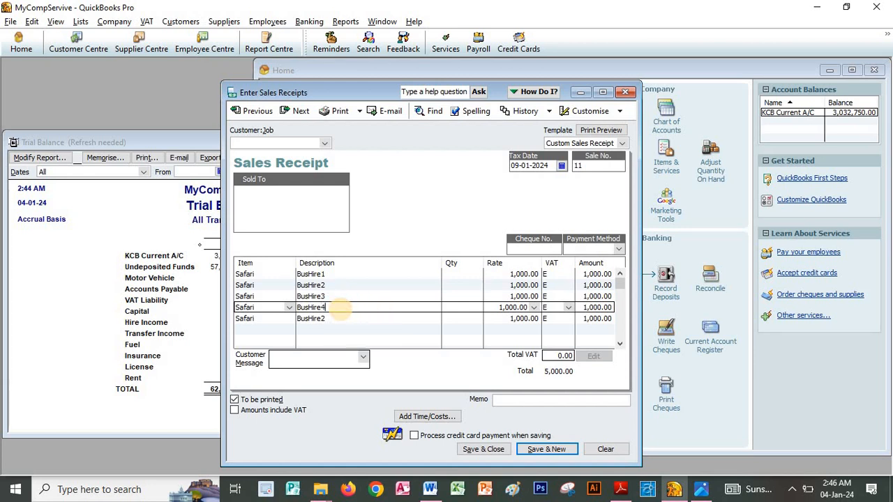
{"action": "left_click", "coordinate": [336, 315]}
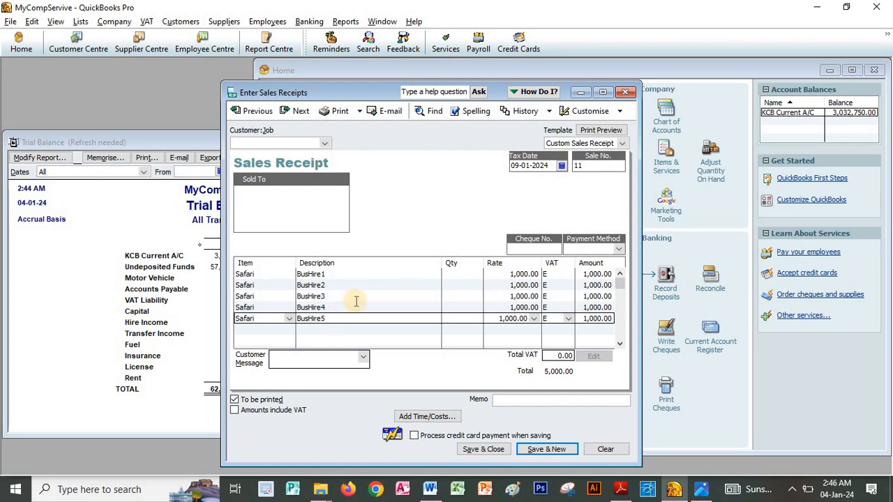
Check the Safari miles in QB Exs.pdf and enter quantities of 1,000 for BusHire1 and BusHire2 and 5,000 for BusHire3
{"action": "left_click", "coordinate": [448, 273]}
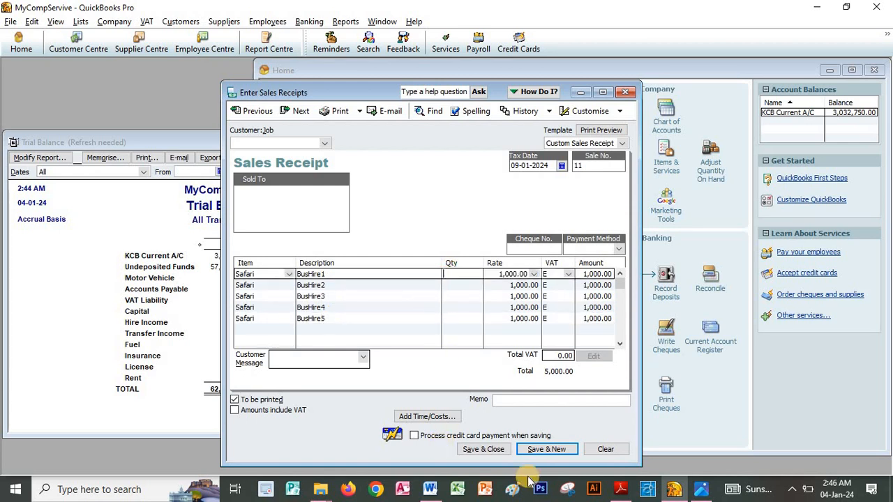
{"action": "left_click", "coordinate": [620, 489]}
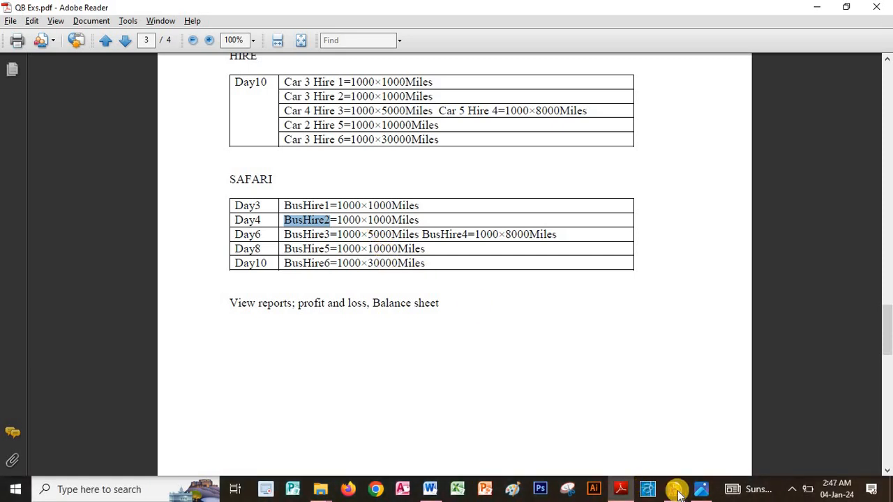
{"action": "left_click", "coordinate": [620, 487]}
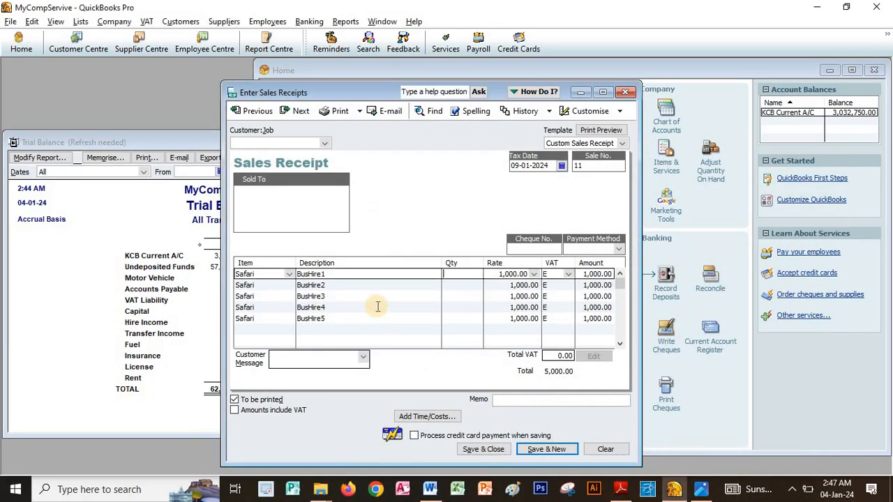
{"action": "left_click", "coordinate": [452, 285]}
{"action": "type", "text": "1,"}
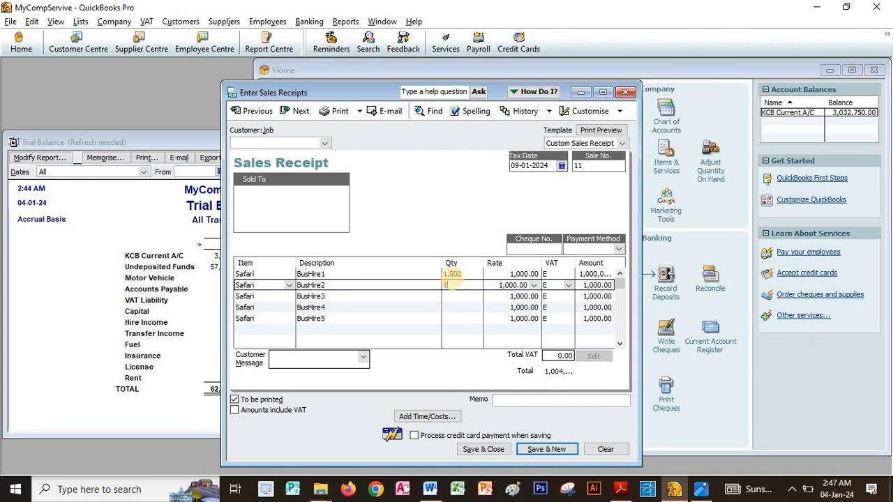
{"action": "type", "text": "000"}
{"action": "key", "text": "Down"}
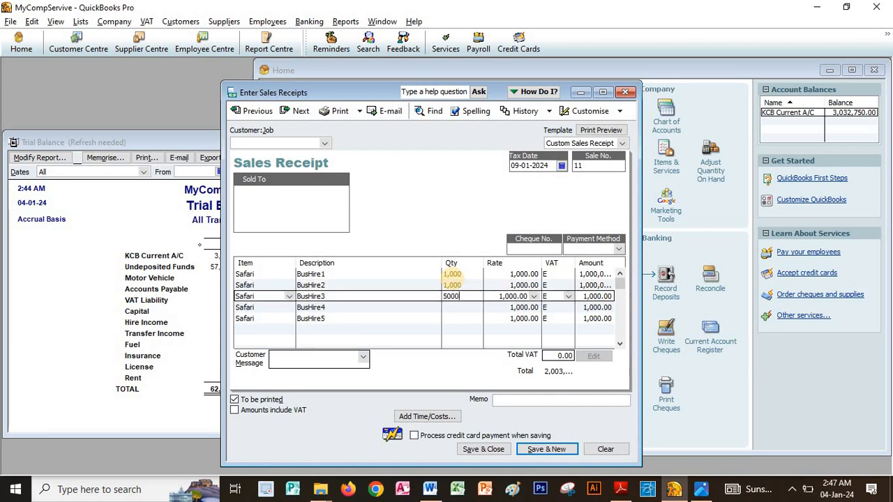
{"action": "key", "text": "Down"}
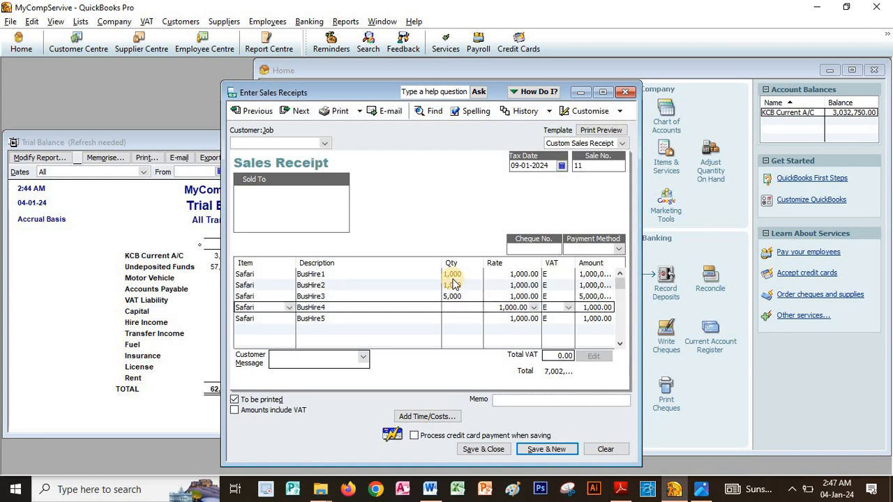
Recheck the miles in QB Exs.pdf and enter quantities of 10,000 for BusHire4 and 30,000 for BusHire5 in QuickBooks
{"action": "key", "text": "alt+Tab"}
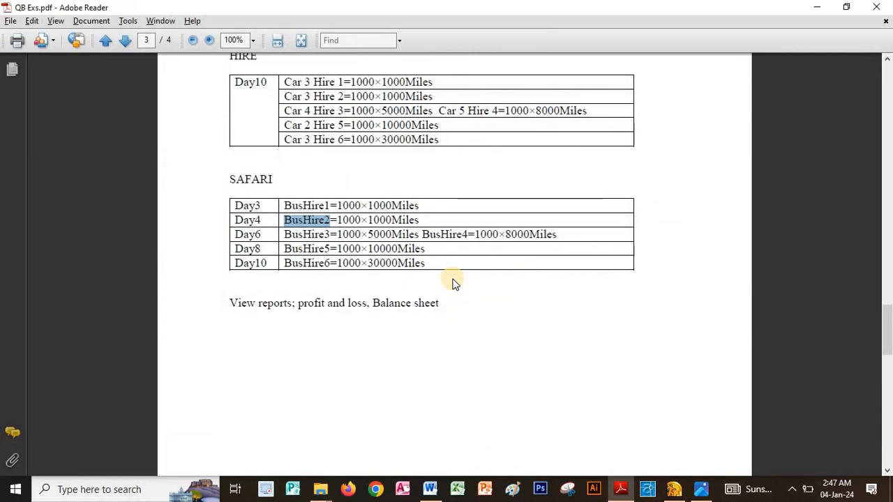
{"action": "key", "text": "alt+Tab"}
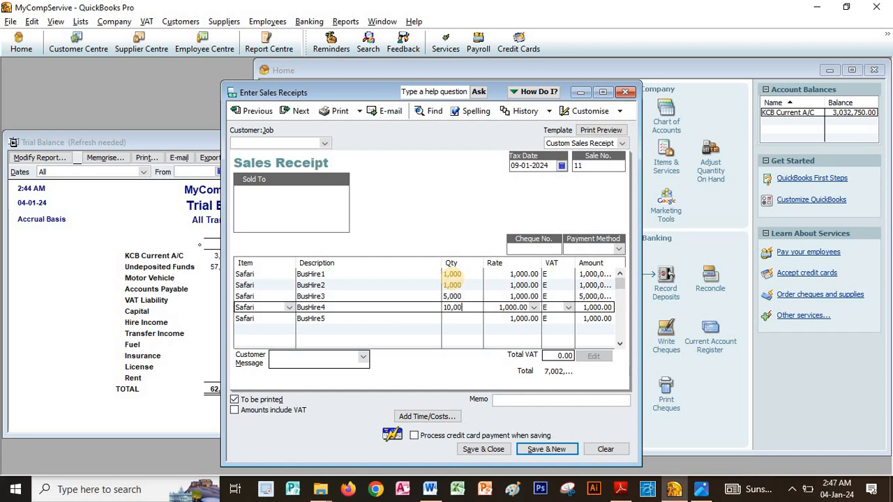
{"action": "key", "text": "Down"}
{"action": "type", "text": "3"}
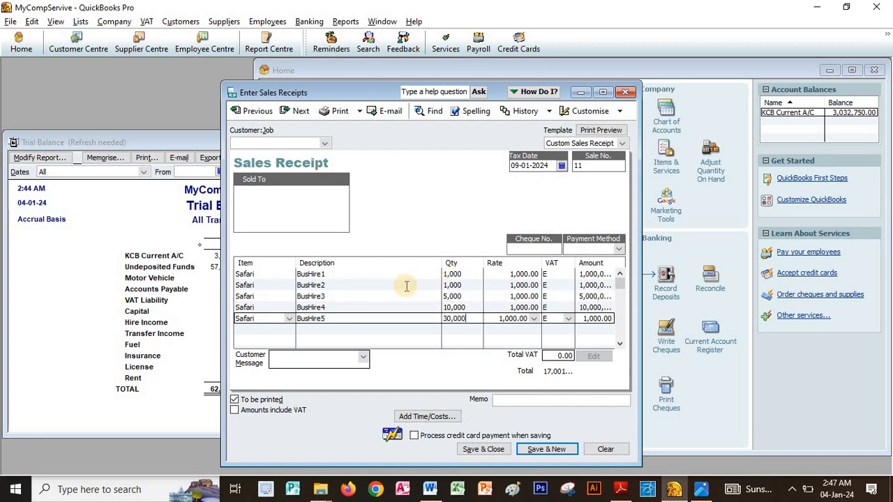
Add a sixth receipt line with the Safari item and the description BusHire6
{"action": "left_click", "coordinate": [289, 329]}
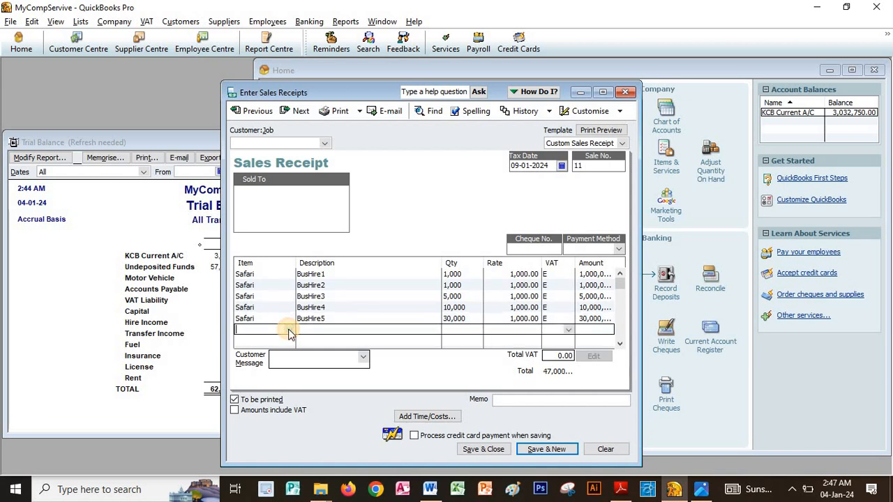
{"action": "left_click", "coordinate": [289, 330]}
{"action": "left_click", "coordinate": [257, 364]}
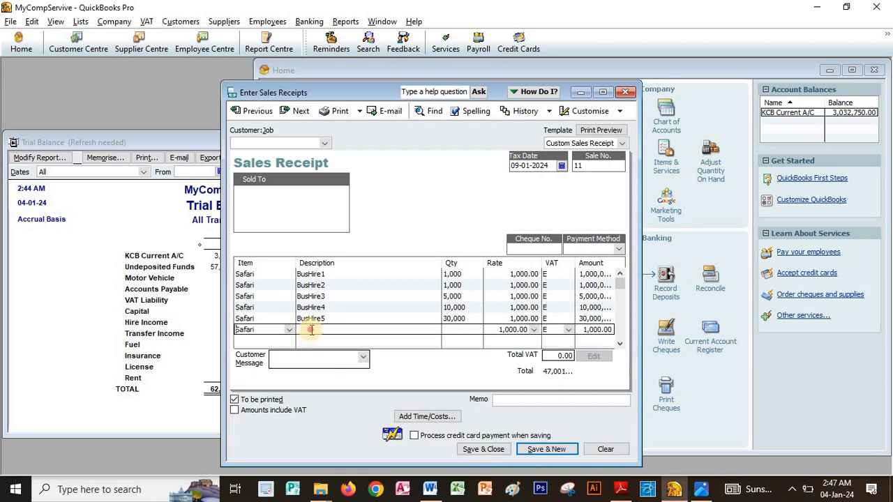
{"action": "right_click", "coordinate": [310, 331]}
{"action": "left_click", "coordinate": [342, 388]}
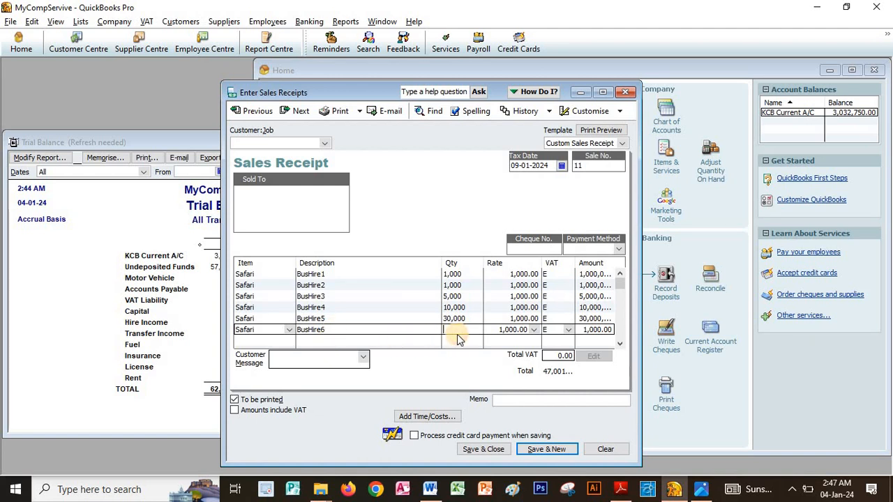
Check the BusHire4 miles in QB Exs.pdf, enter a quantity of 8,000 for BusHire6 in QuickBooks, and save and close the receipt
{"action": "key", "text": "alt+Tab"}
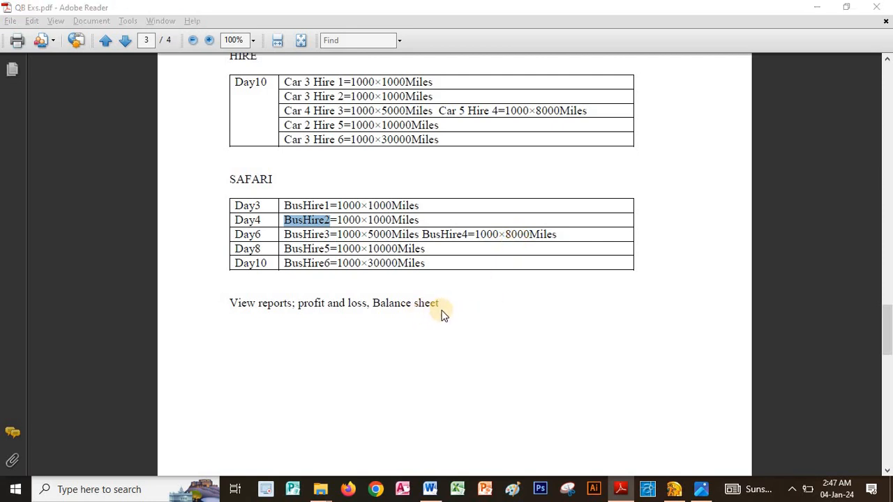
{"action": "key", "text": "alt+Tab"}
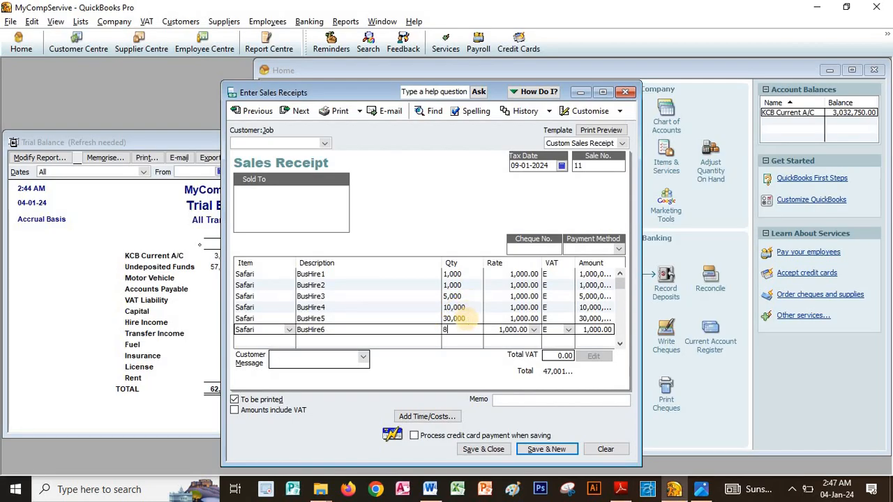
{"action": "left_click", "coordinate": [490, 450]}
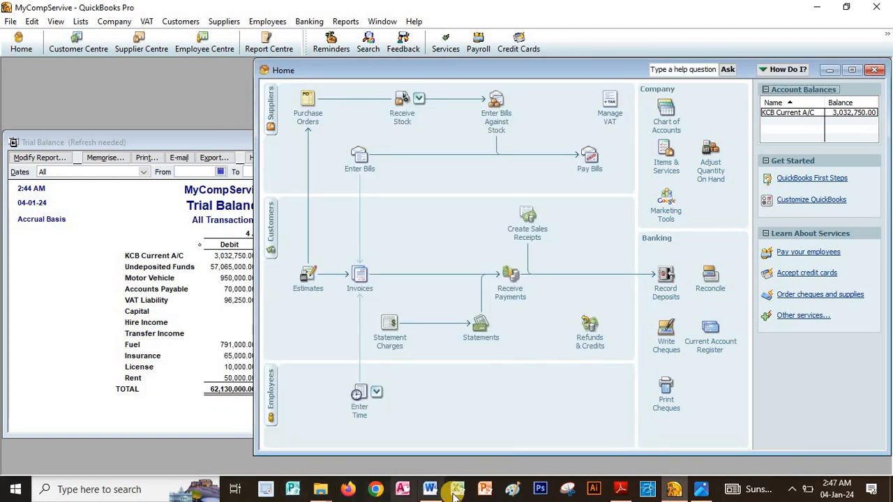
Switch to QB Exs.pdf and use the Hand tool to reach the report instructions below the Safari table
{"action": "left_click", "coordinate": [621, 489]}
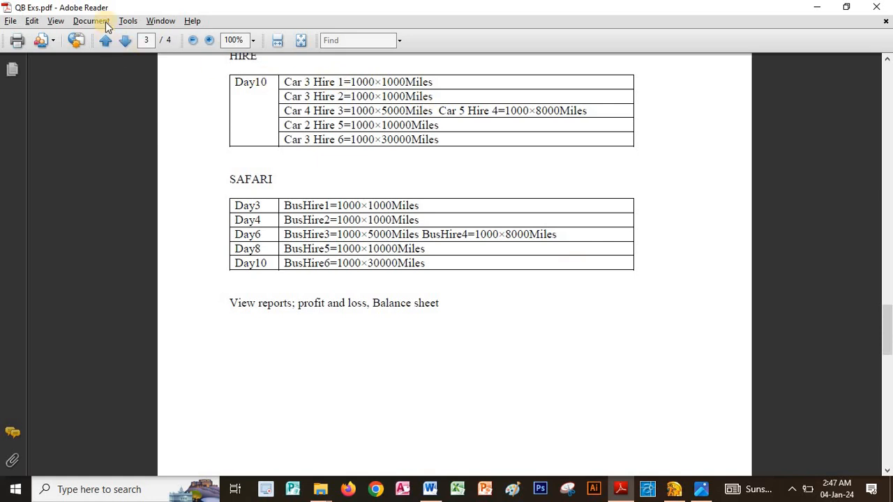
{"action": "left_click", "coordinate": [127, 21]}
{"action": "mouse_move", "coordinate": [183, 45]}
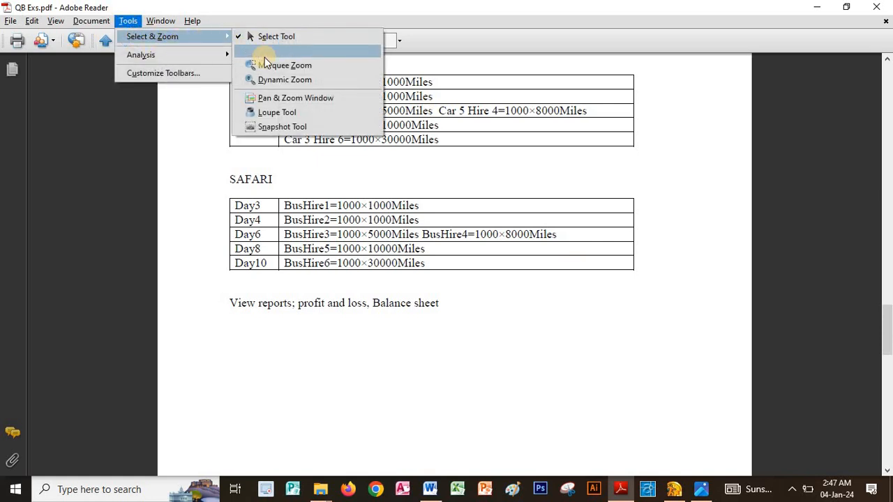
{"action": "left_click", "coordinate": [255, 49]}
{"action": "left_click_drag", "start_coordinate": [497, 314], "coordinate": [220, 209]}
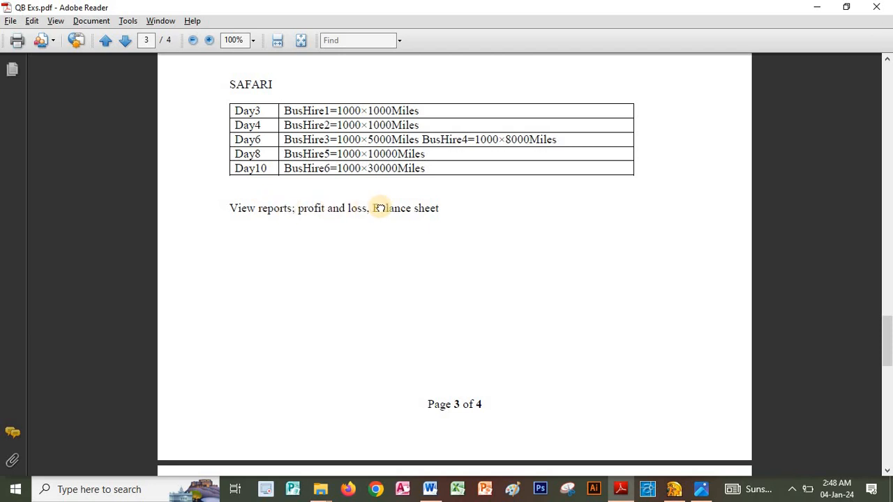
Return to QuickBooks and check the Safari Income, Transfer Income and Undeposited Funds amounts in the Trial Balance
{"action": "left_click", "coordinate": [626, 492]}
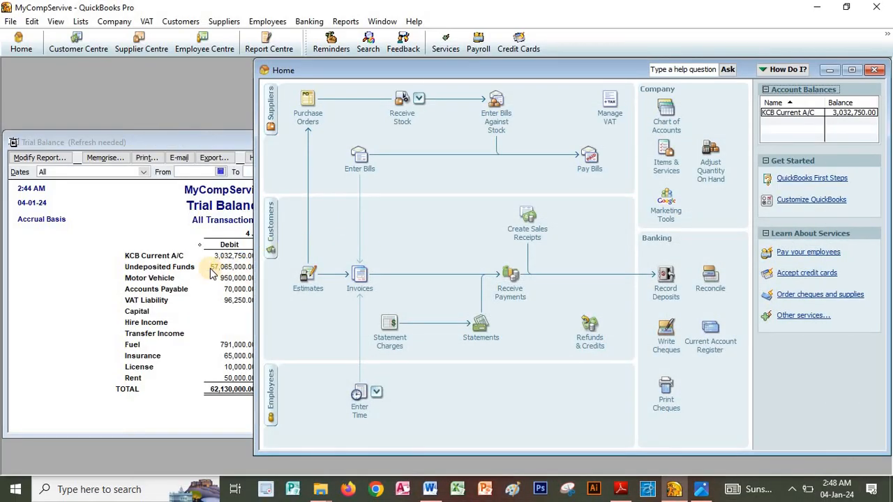
{"action": "left_click", "coordinate": [79, 173]}
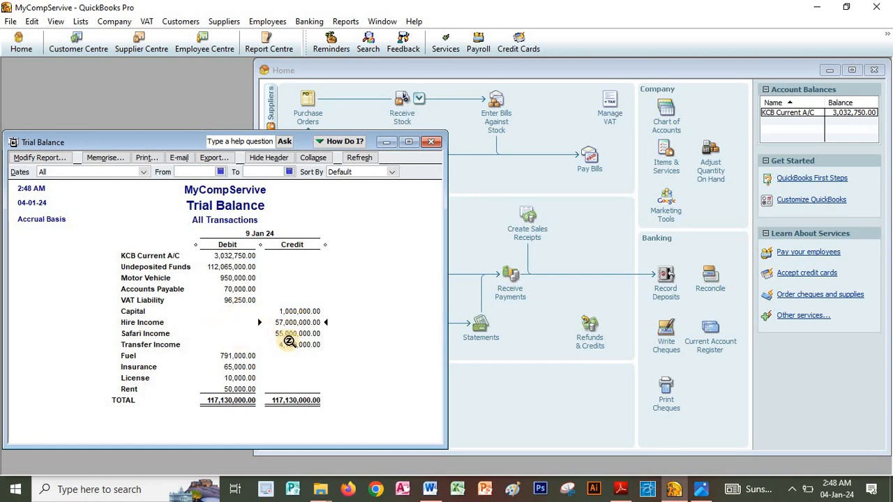
{"action": "left_click", "coordinate": [294, 335]}
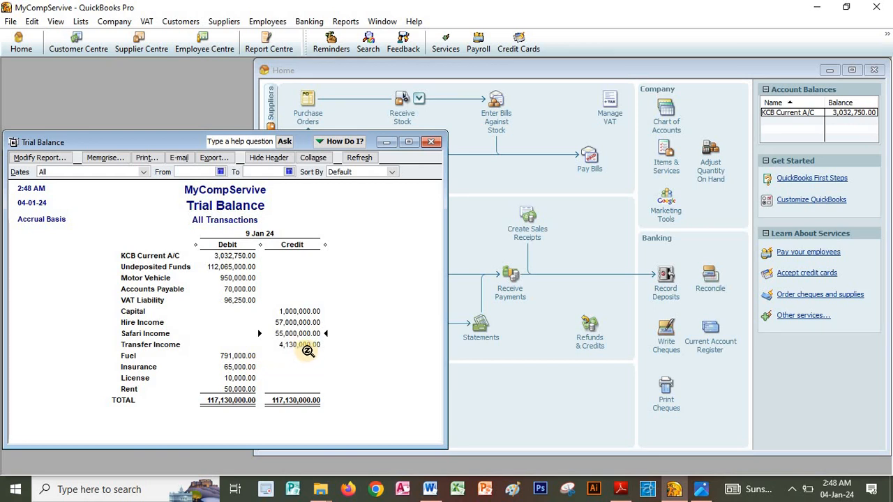
{"action": "left_click", "coordinate": [307, 346]}
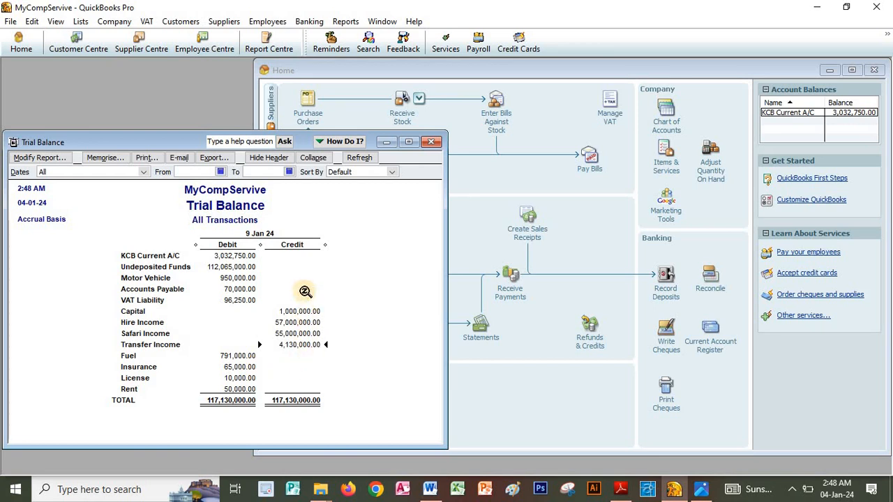
{"action": "left_click", "coordinate": [221, 269]}
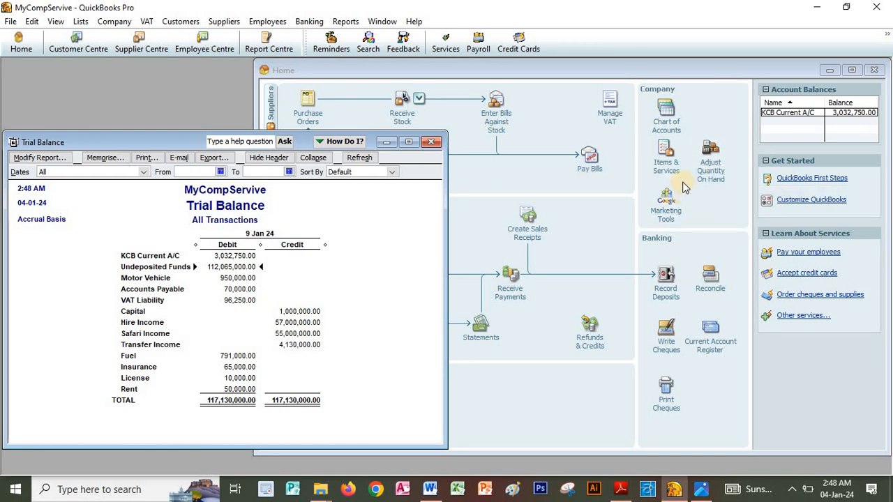
Record a deposit of all undeposited payments into KCB Current A/C, then save and close it
{"action": "left_click", "coordinate": [664, 274]}
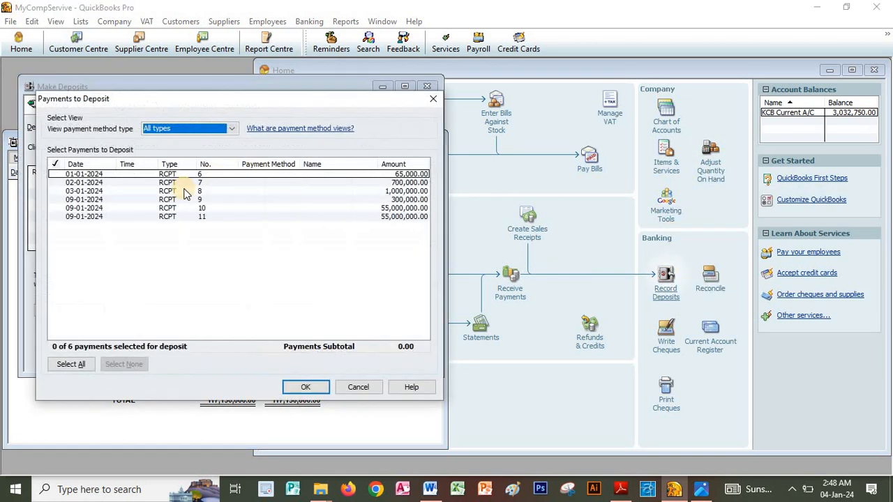
{"action": "left_click", "coordinate": [57, 174]}
{"action": "left_click", "coordinate": [57, 182]}
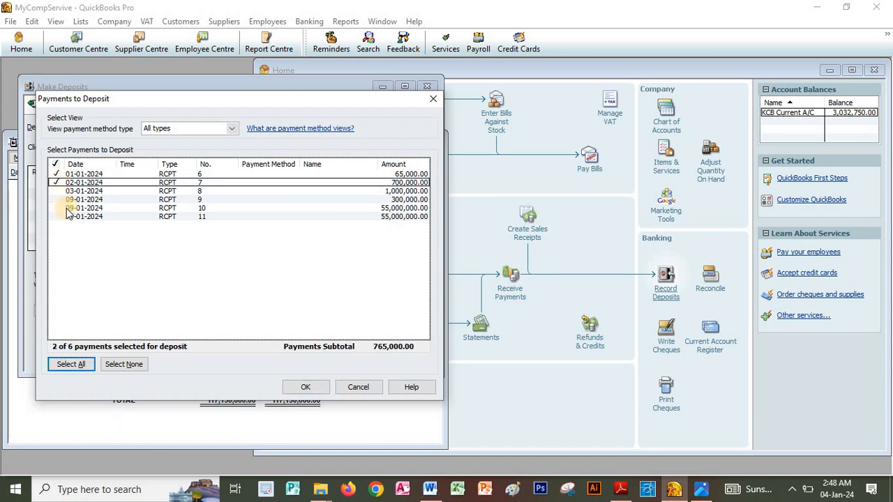
{"action": "left_click", "coordinate": [71, 363]}
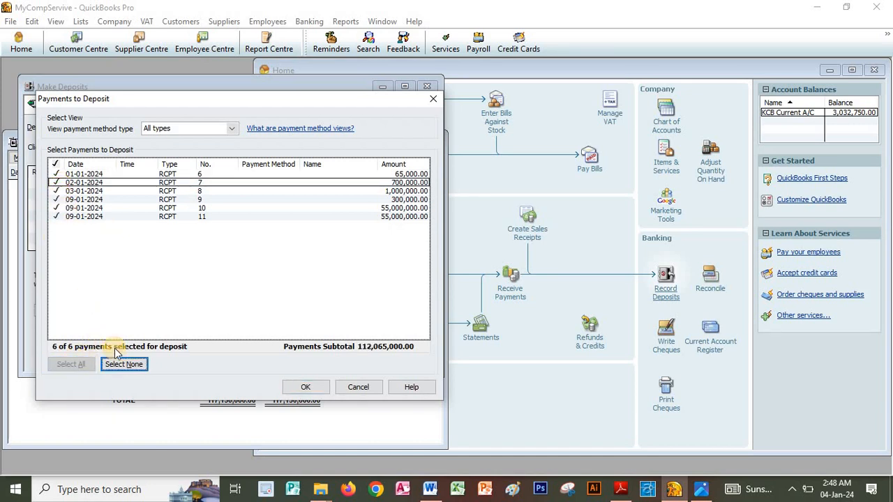
{"action": "left_click", "coordinate": [307, 388]}
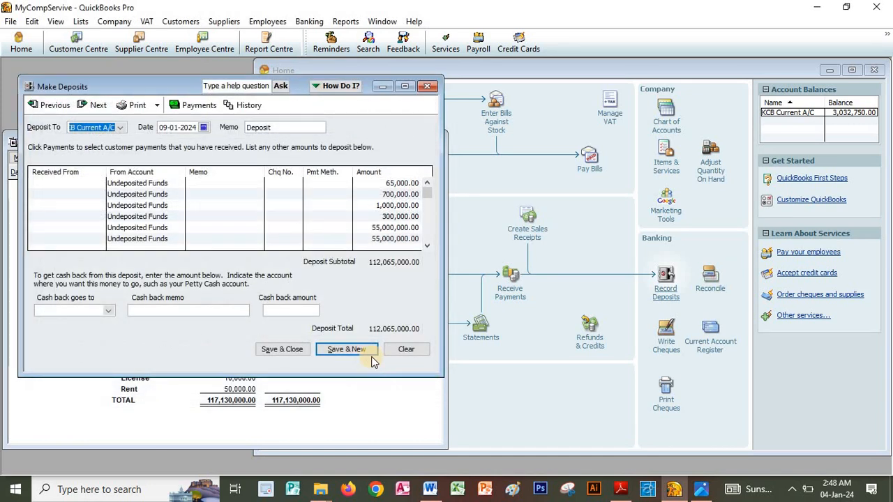
{"action": "left_click", "coordinate": [277, 350]}
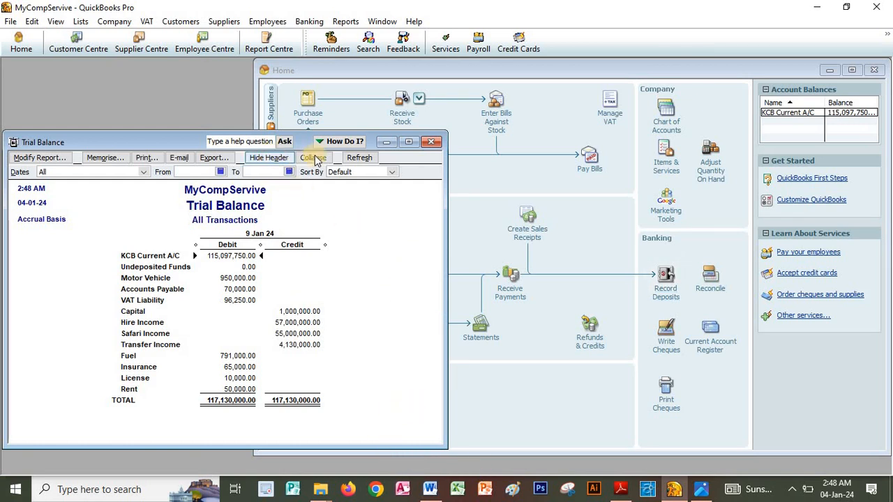
Run the Profit & Loss Standard report for all dates and check the profit for the year
{"action": "left_click", "coordinate": [347, 22]}
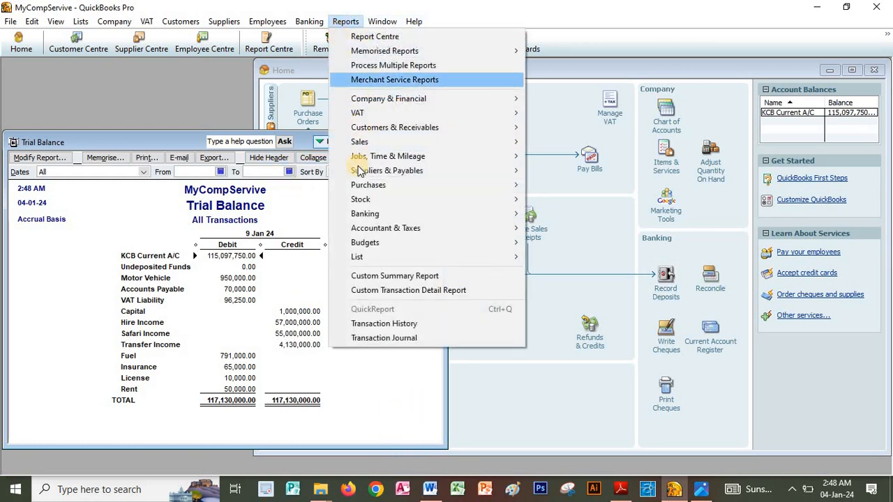
{"action": "mouse_move", "coordinate": [455, 100]}
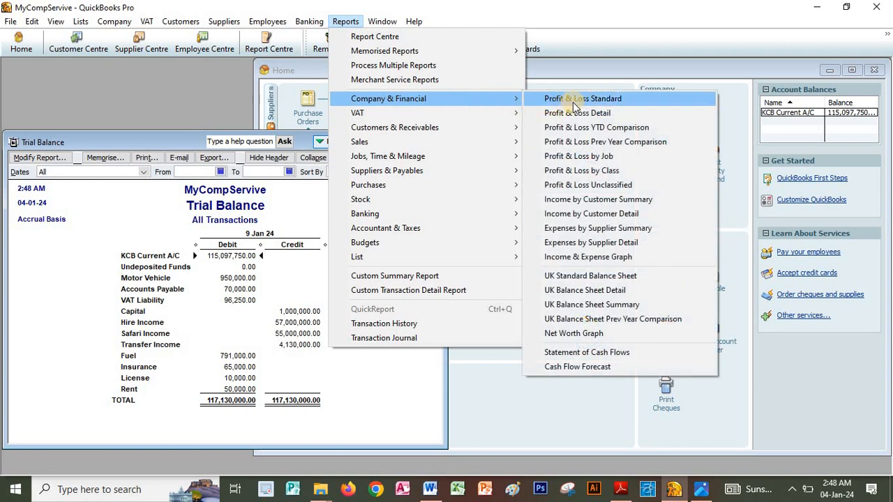
{"action": "left_click", "coordinate": [589, 100]}
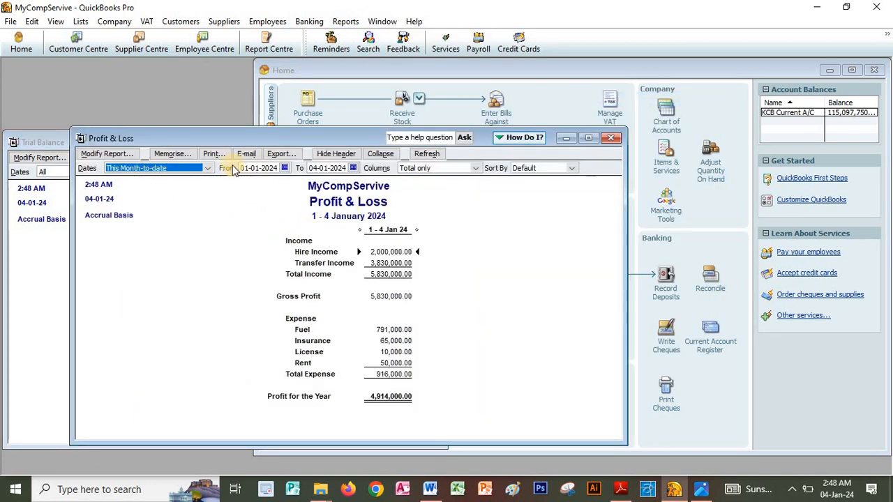
{"action": "left_click", "coordinate": [209, 168]}
{"action": "left_click", "coordinate": [132, 176]}
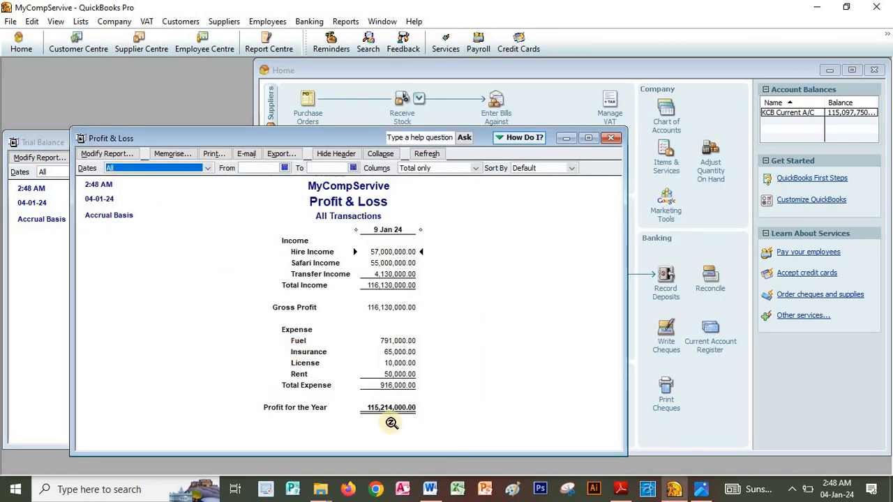
{"action": "left_click", "coordinate": [388, 409]}
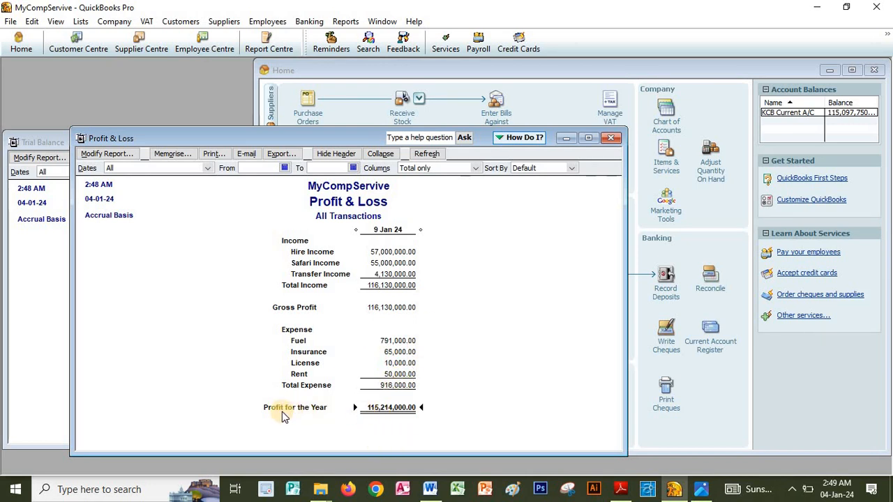
Run the UK Standard Balance Sheet and inspect the transaction detail behind the Motor Vehicle amount, then close that detail
{"action": "left_click", "coordinate": [346, 21]}
{"action": "mouse_move", "coordinate": [360, 98]}
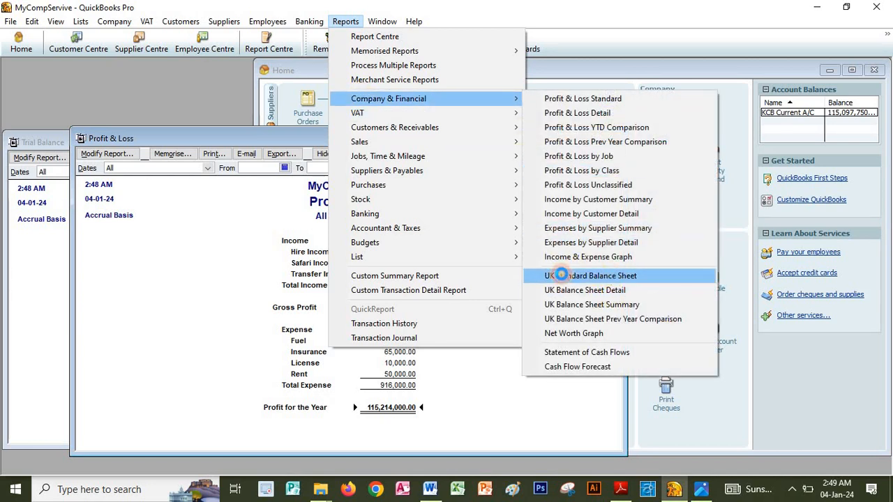
{"action": "left_click", "coordinate": [562, 275]}
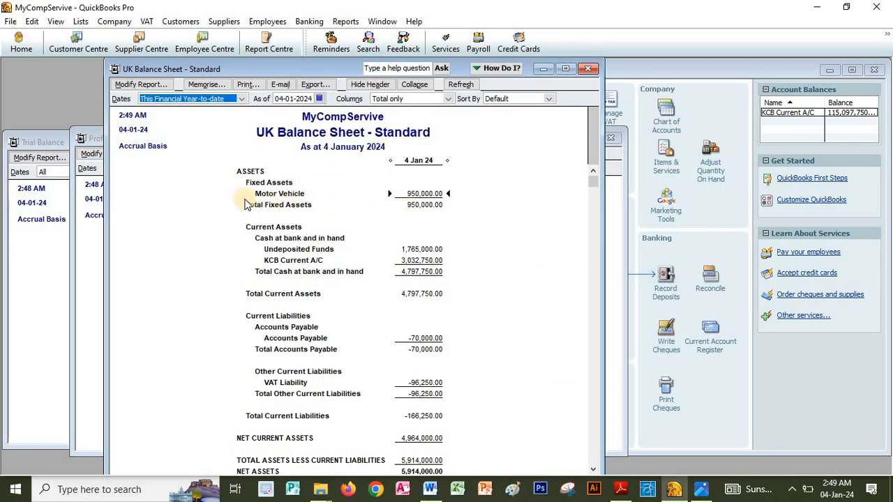
{"action": "double_click", "coordinate": [417, 193]}
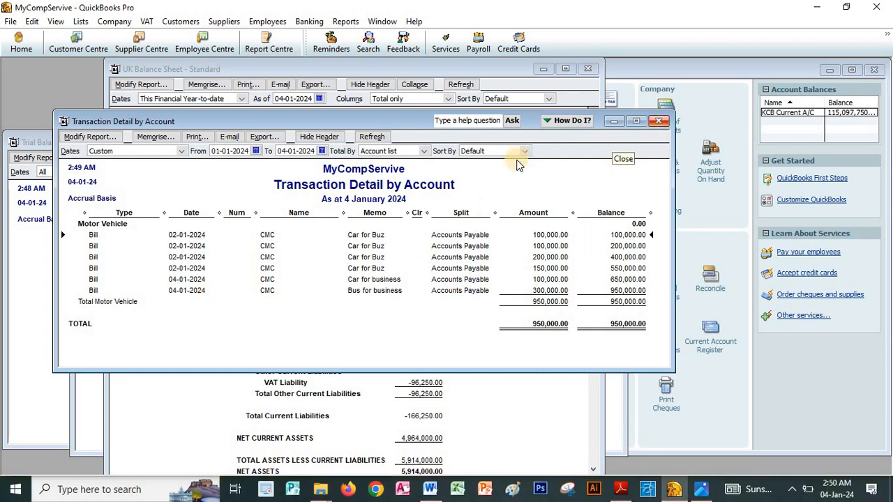
{"action": "left_click", "coordinate": [659, 123]}
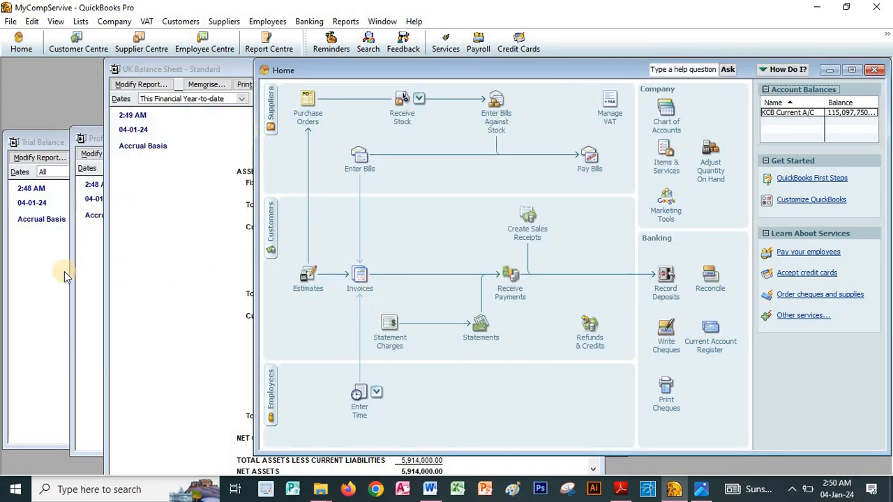
Examine the balance sheet's undeposited funds, current assets, current liabilities, net assets, and capital and reserves
{"action": "left_click", "coordinate": [166, 270]}
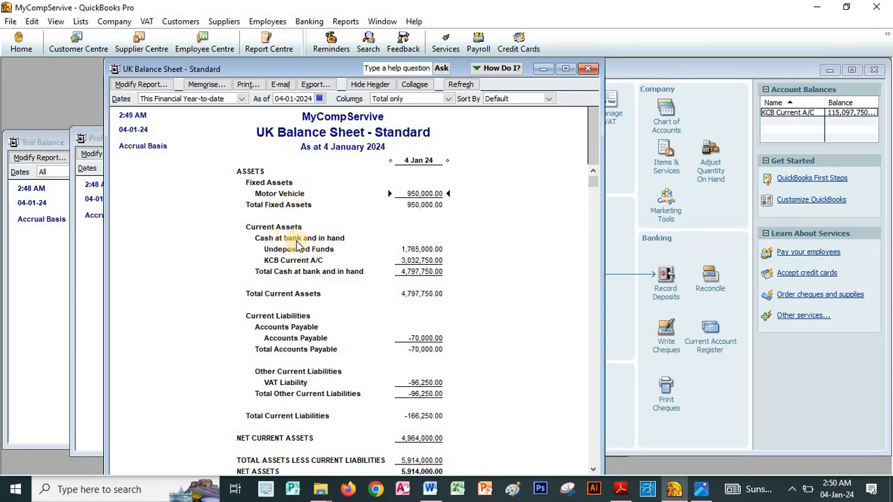
{"action": "left_click", "coordinate": [424, 249]}
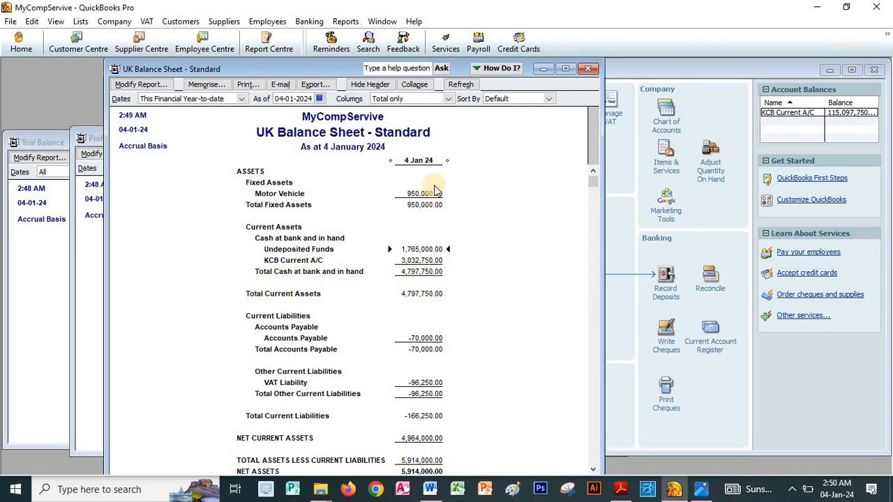
{"action": "left_click", "coordinate": [411, 293]}
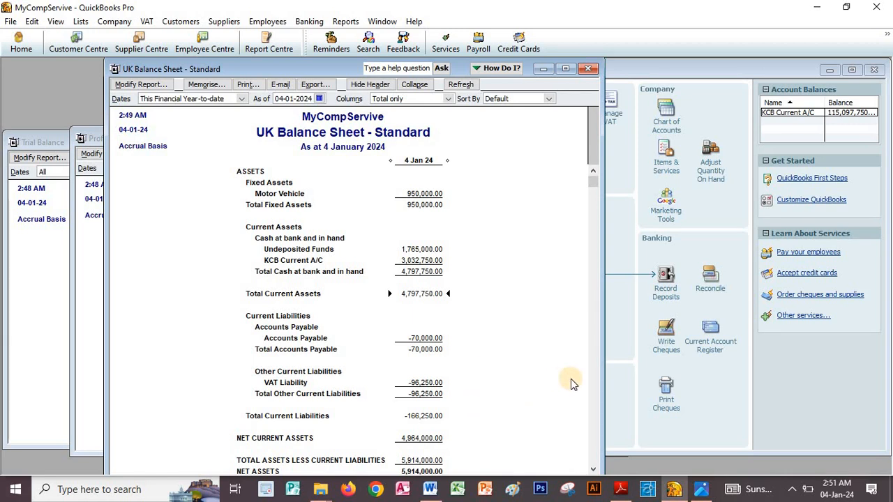
{"action": "left_click", "coordinate": [592, 469]}
{"action": "left_click", "coordinate": [592, 470]}
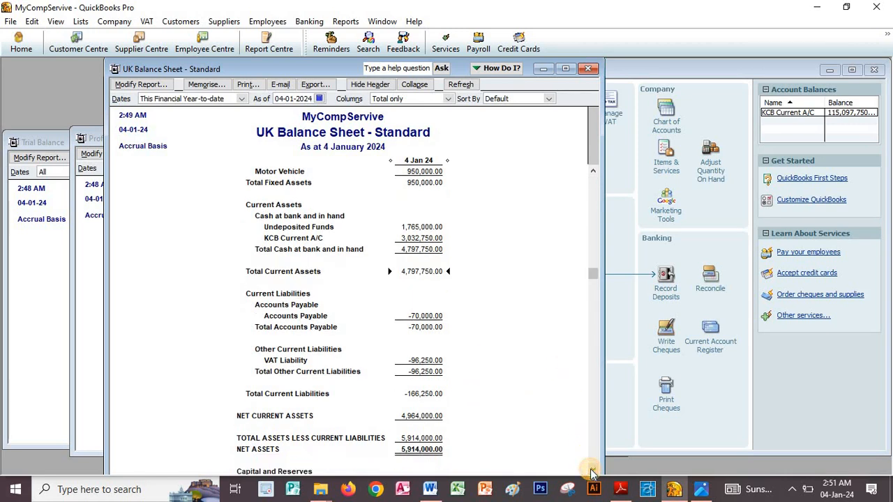
{"action": "left_click", "coordinate": [592, 470]}
{"action": "left_click", "coordinate": [593, 470]}
{"action": "left_click", "coordinate": [592, 469]}
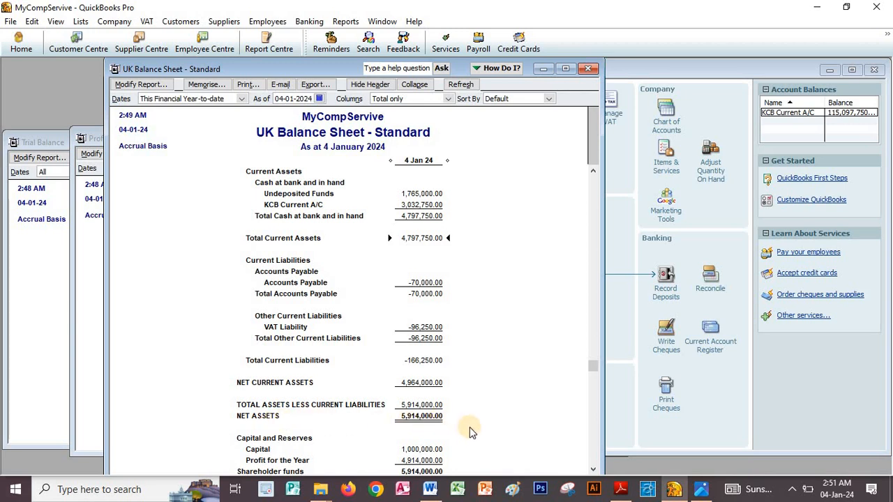
{"action": "left_click", "coordinate": [593, 467]}
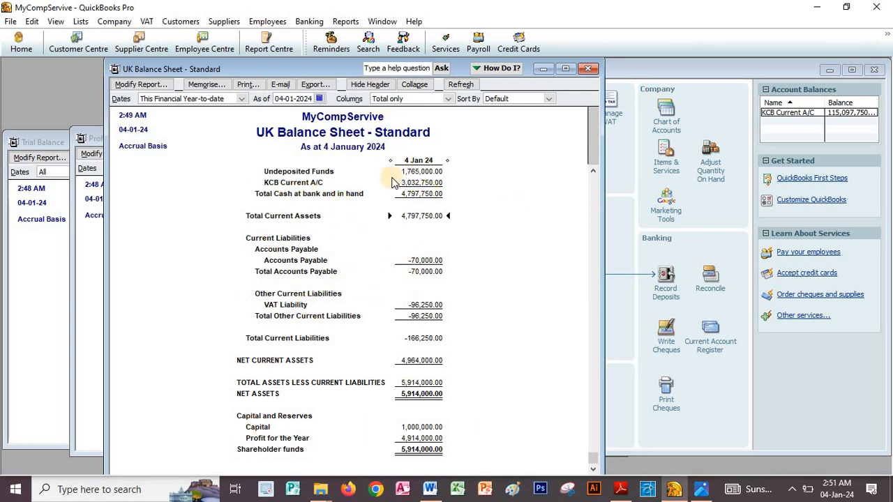
Close the balance sheet and the Profit & Loss report without memorising it, and bring the Trial Balance forward
{"action": "left_click", "coordinate": [587, 69]}
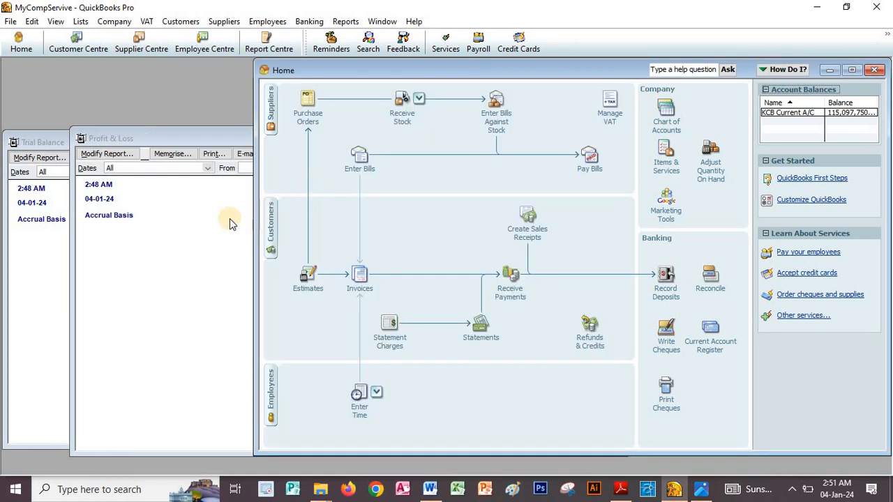
{"action": "left_click", "coordinate": [171, 215]}
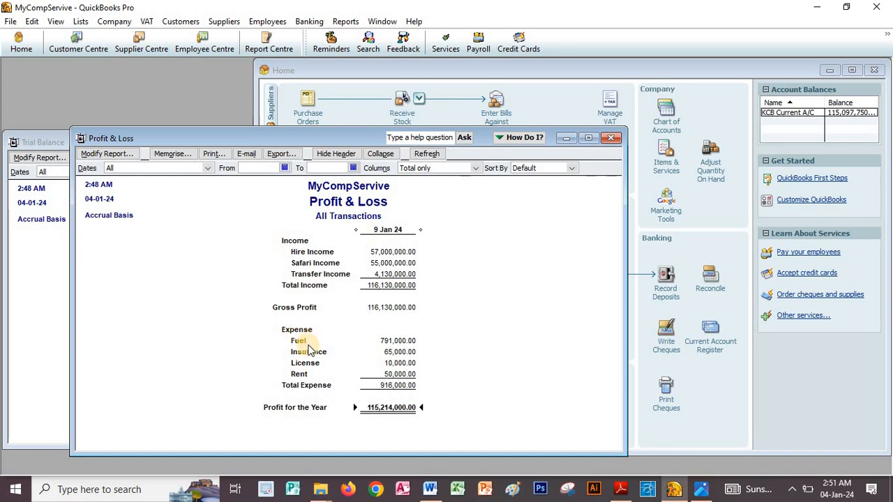
{"action": "left_click", "coordinate": [614, 139]}
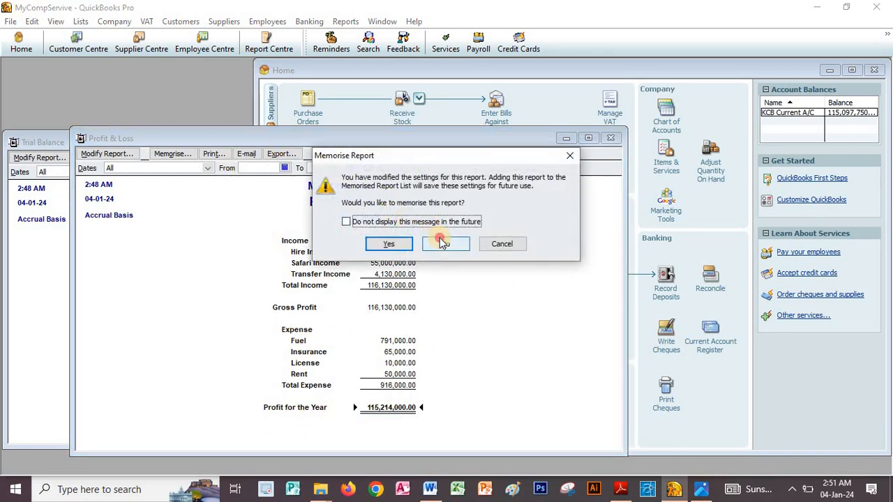
{"action": "left_click", "coordinate": [436, 242]}
{"action": "left_click", "coordinate": [144, 234]}
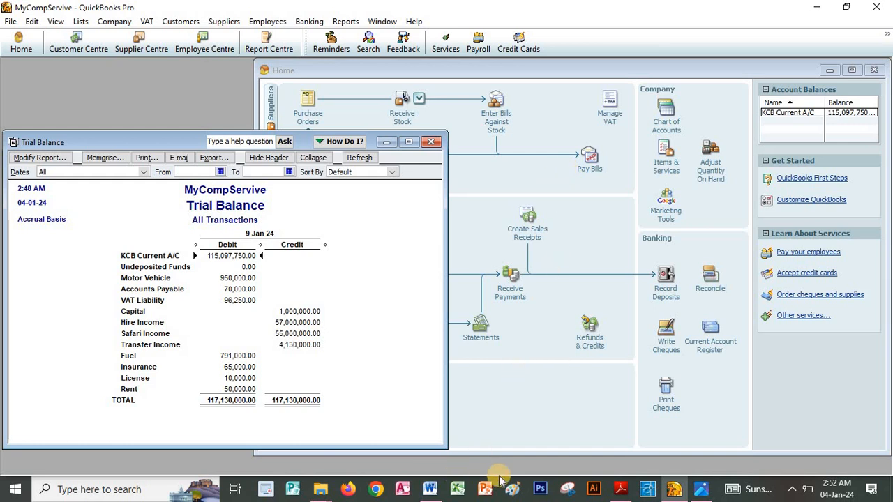
Switch to QB Exs.pdf to review the Hire and Safari exercise tables, then bring up the Subscribing.PNG image
{"action": "left_click", "coordinate": [620, 489]}
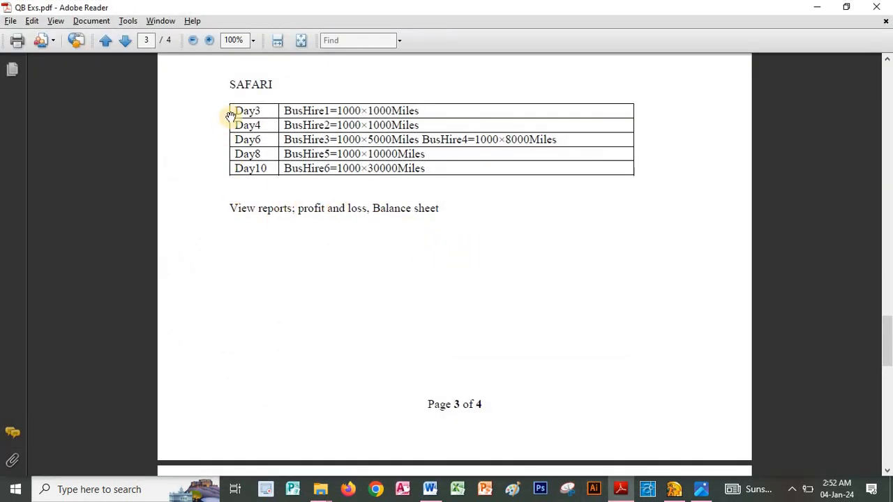
{"action": "scroll", "coordinate": [393, 195], "scroll_direction": "down", "scroll_amount": 3}
{"action": "scroll", "coordinate": [419, 391], "scroll_direction": "up", "scroll_amount": 5}
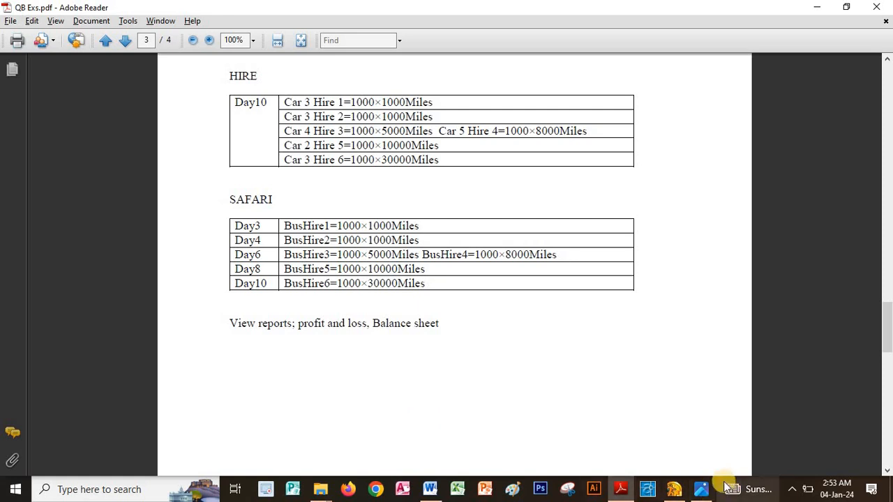
{"action": "left_click", "coordinate": [702, 492]}
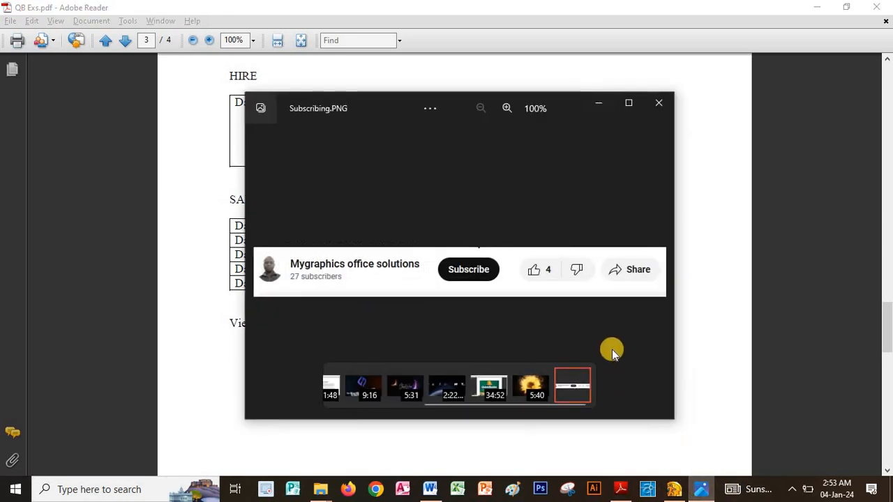